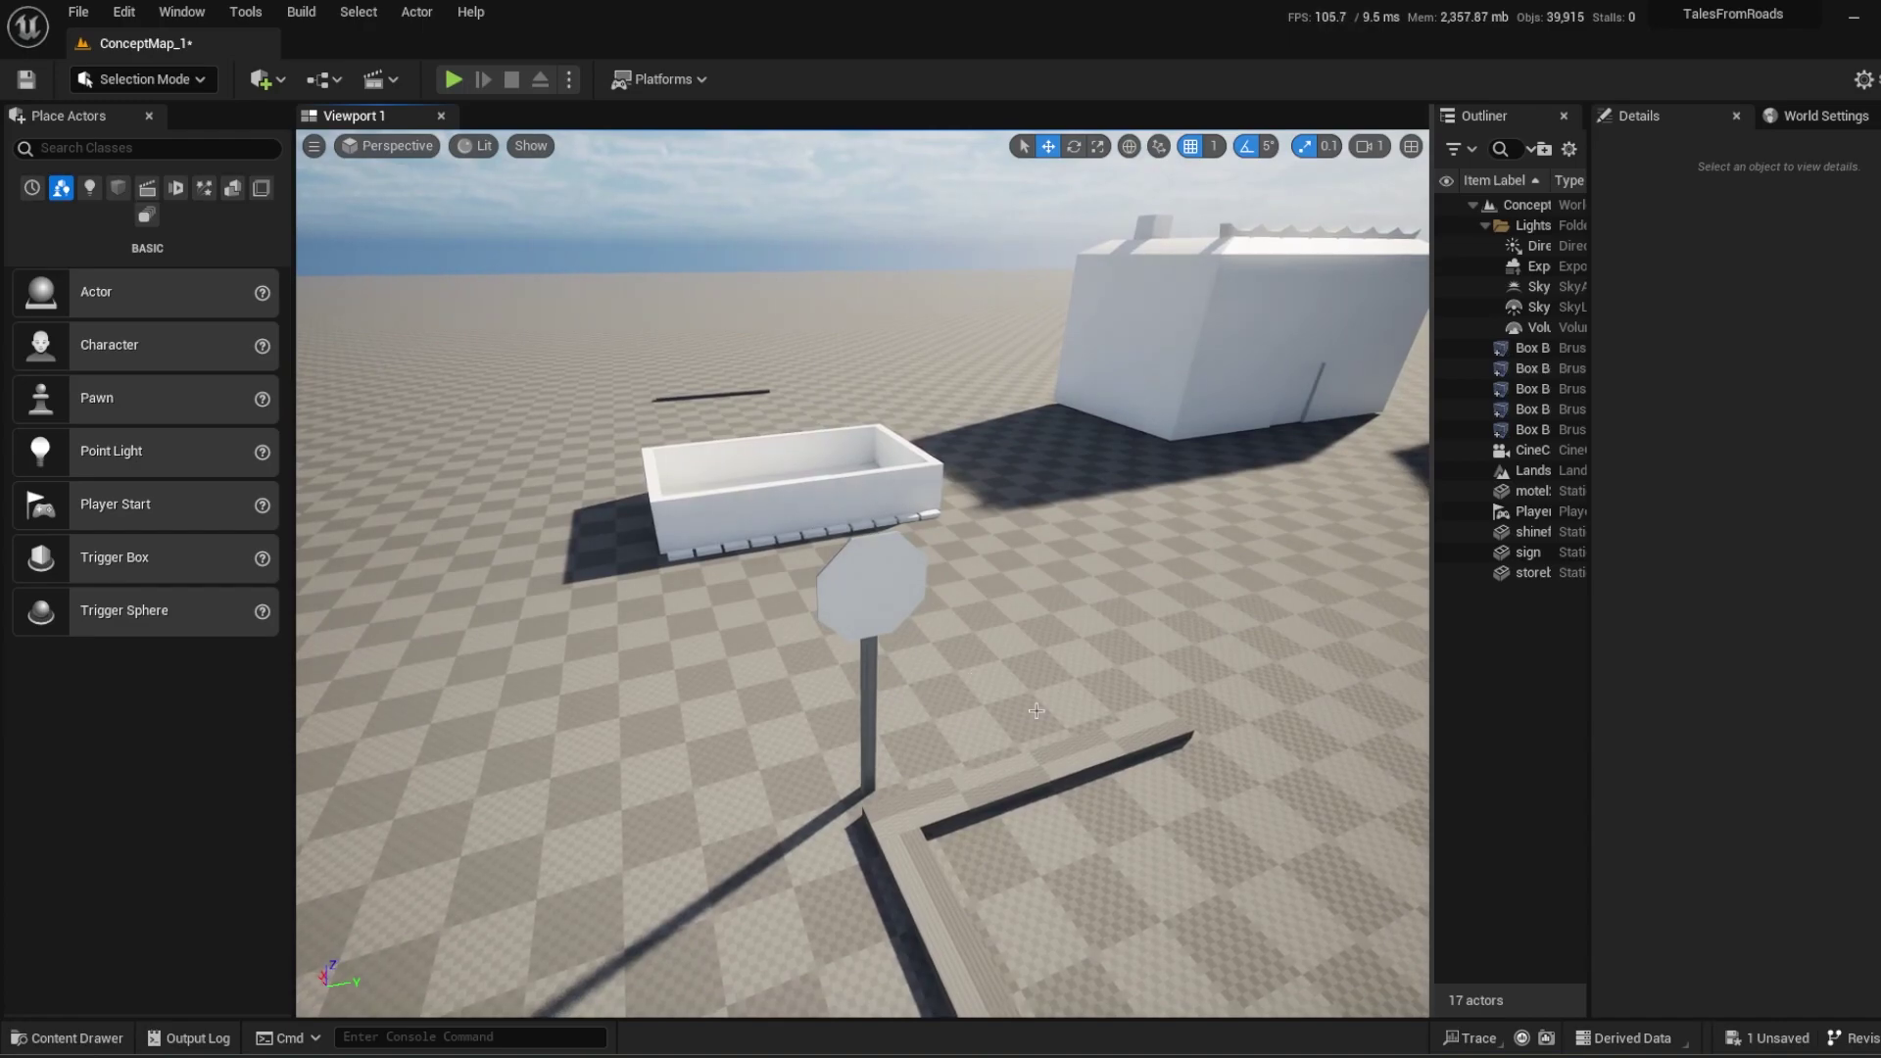
{"action": "right_click_drag", "start_coordinate": [1036, 710], "coordinate": [1019, 676]}
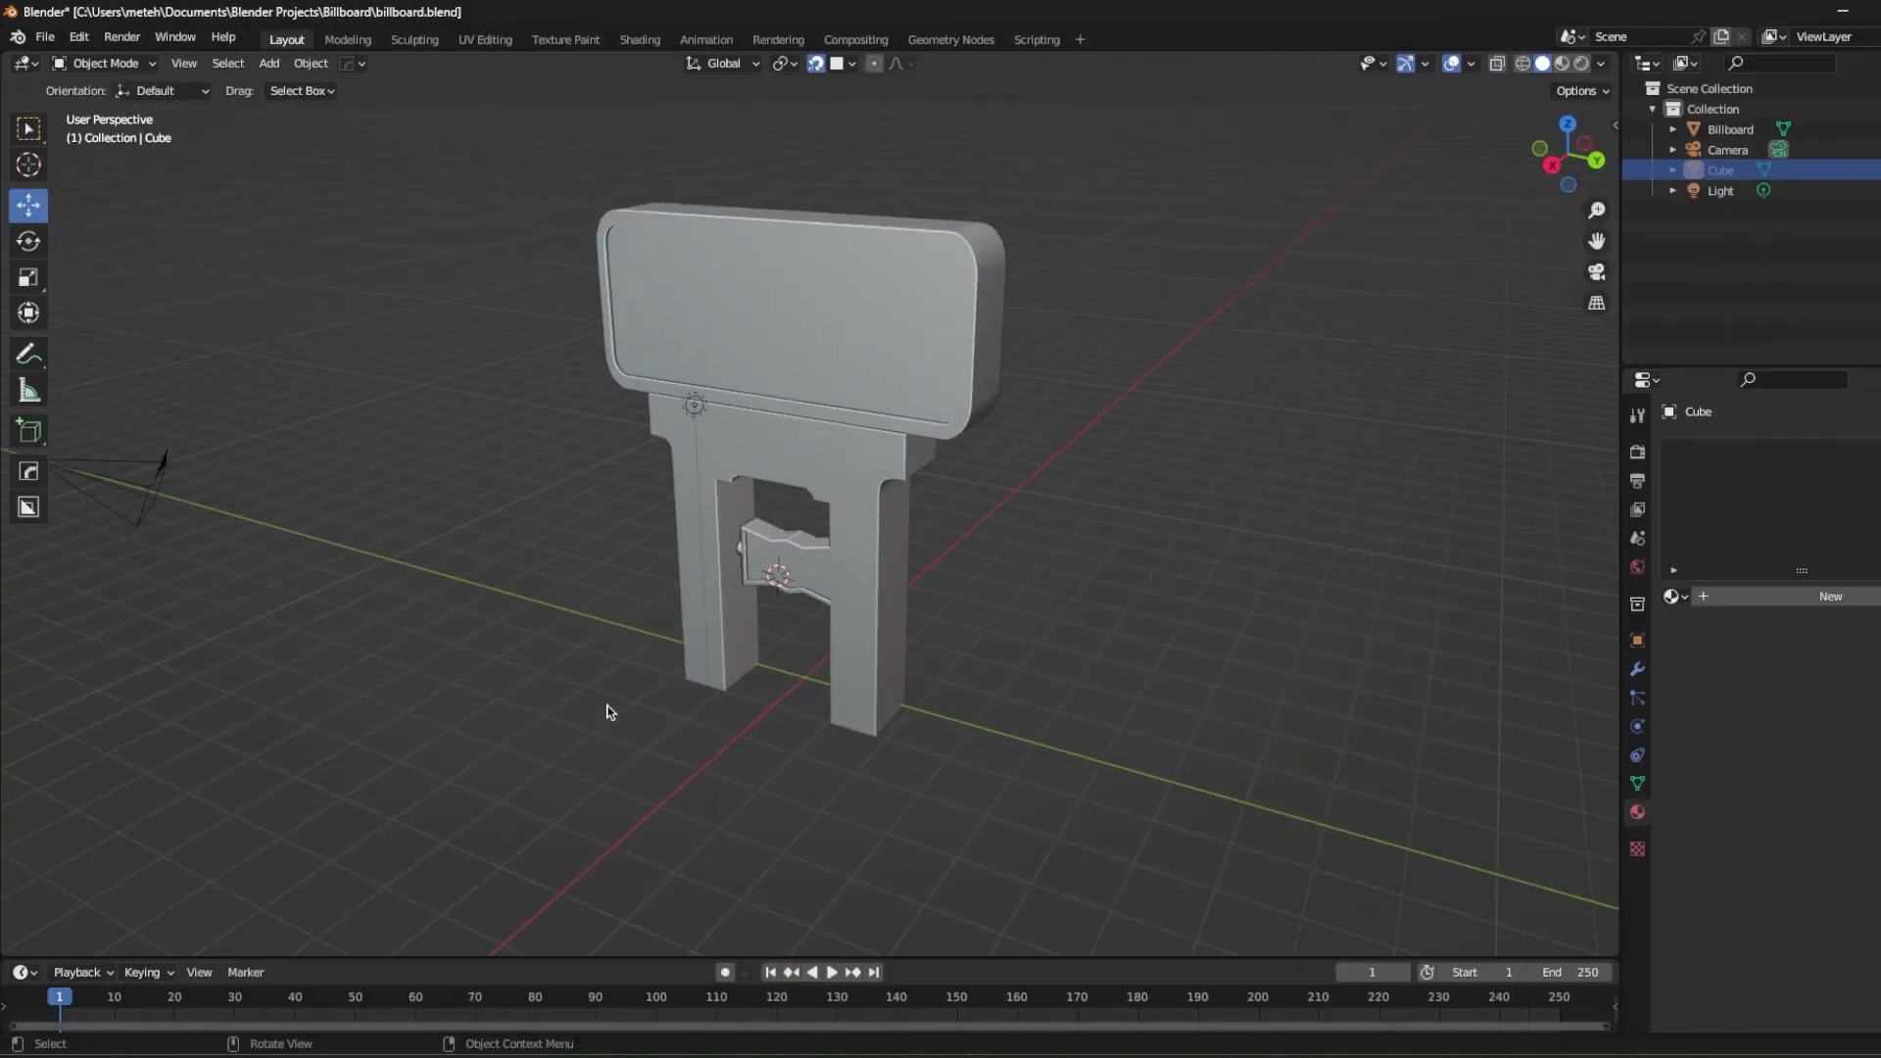
Switch to Blender, unhide the Cube collision mesh and hide the detailed Billboard object.
{"action": "middle_click_drag", "start_coordinate": [609, 706], "coordinate": [805, 674]}
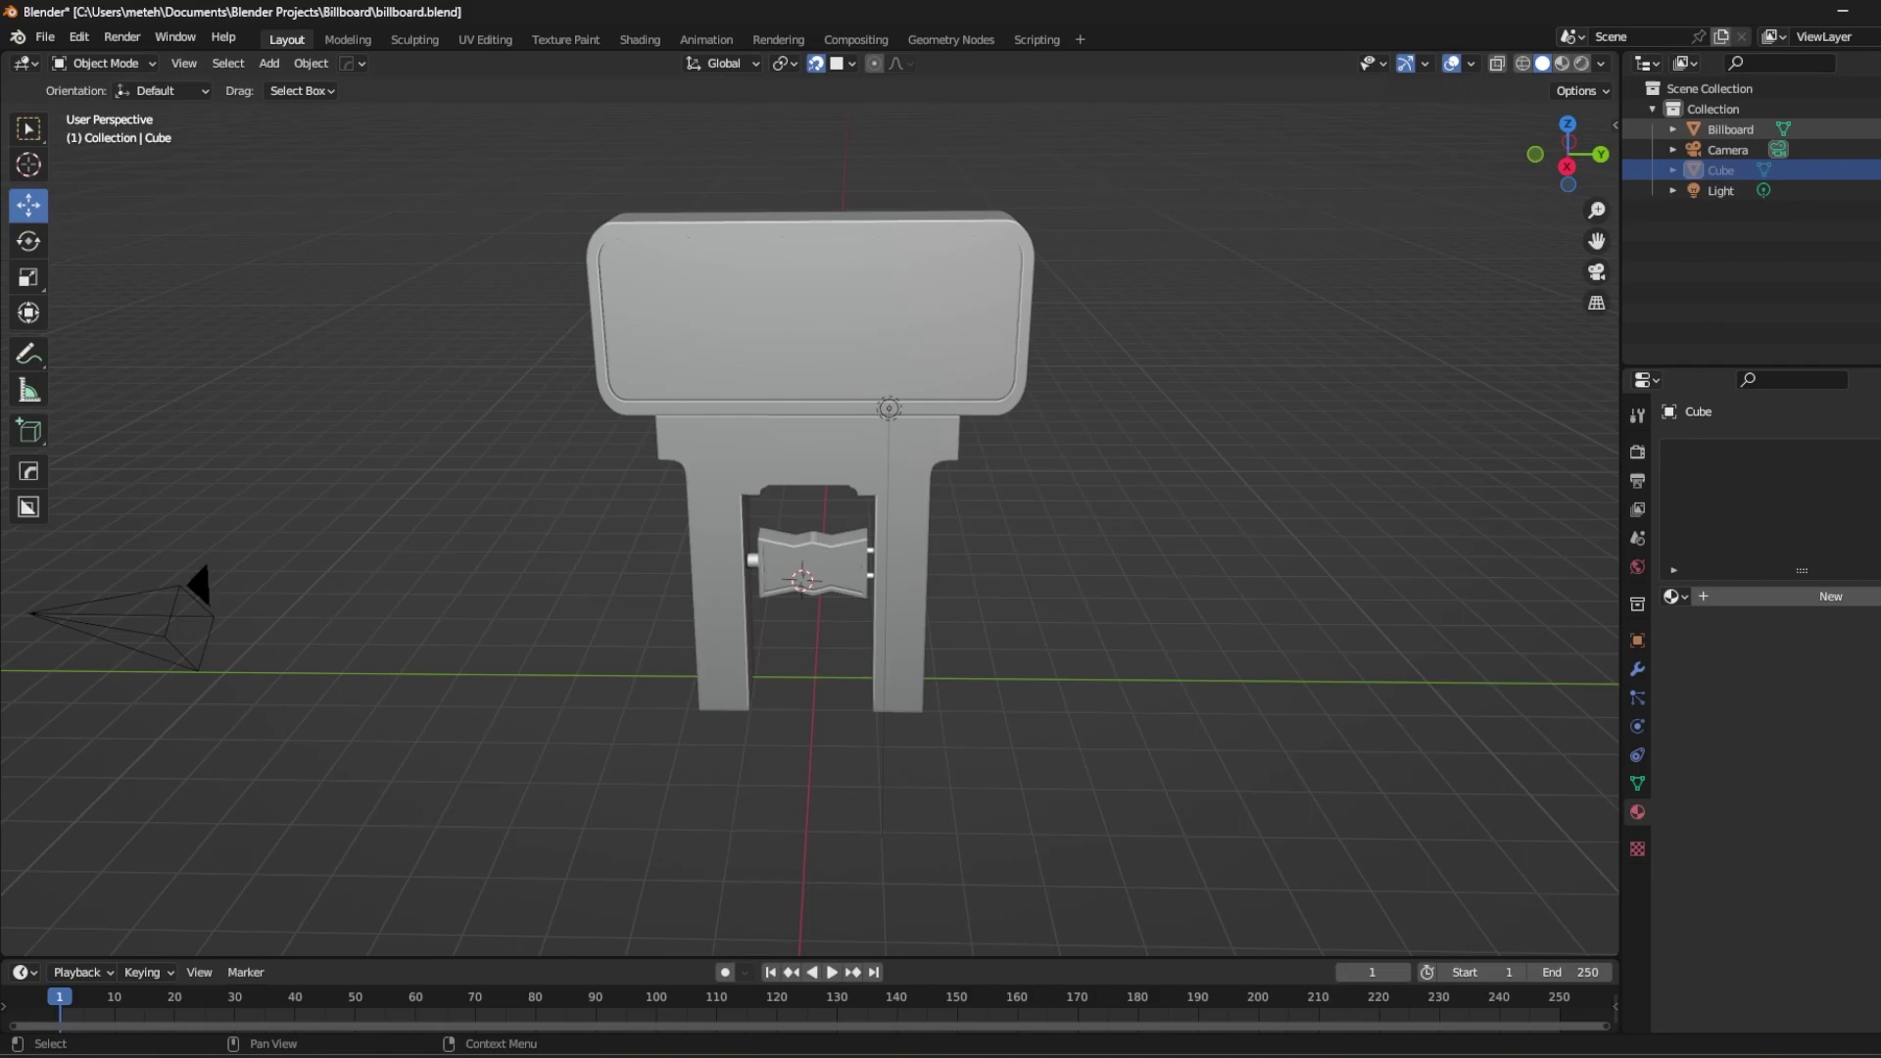
{"action": "left_click", "coordinate": [1878, 129]}
{"action": "key", "text": "alt+h"}
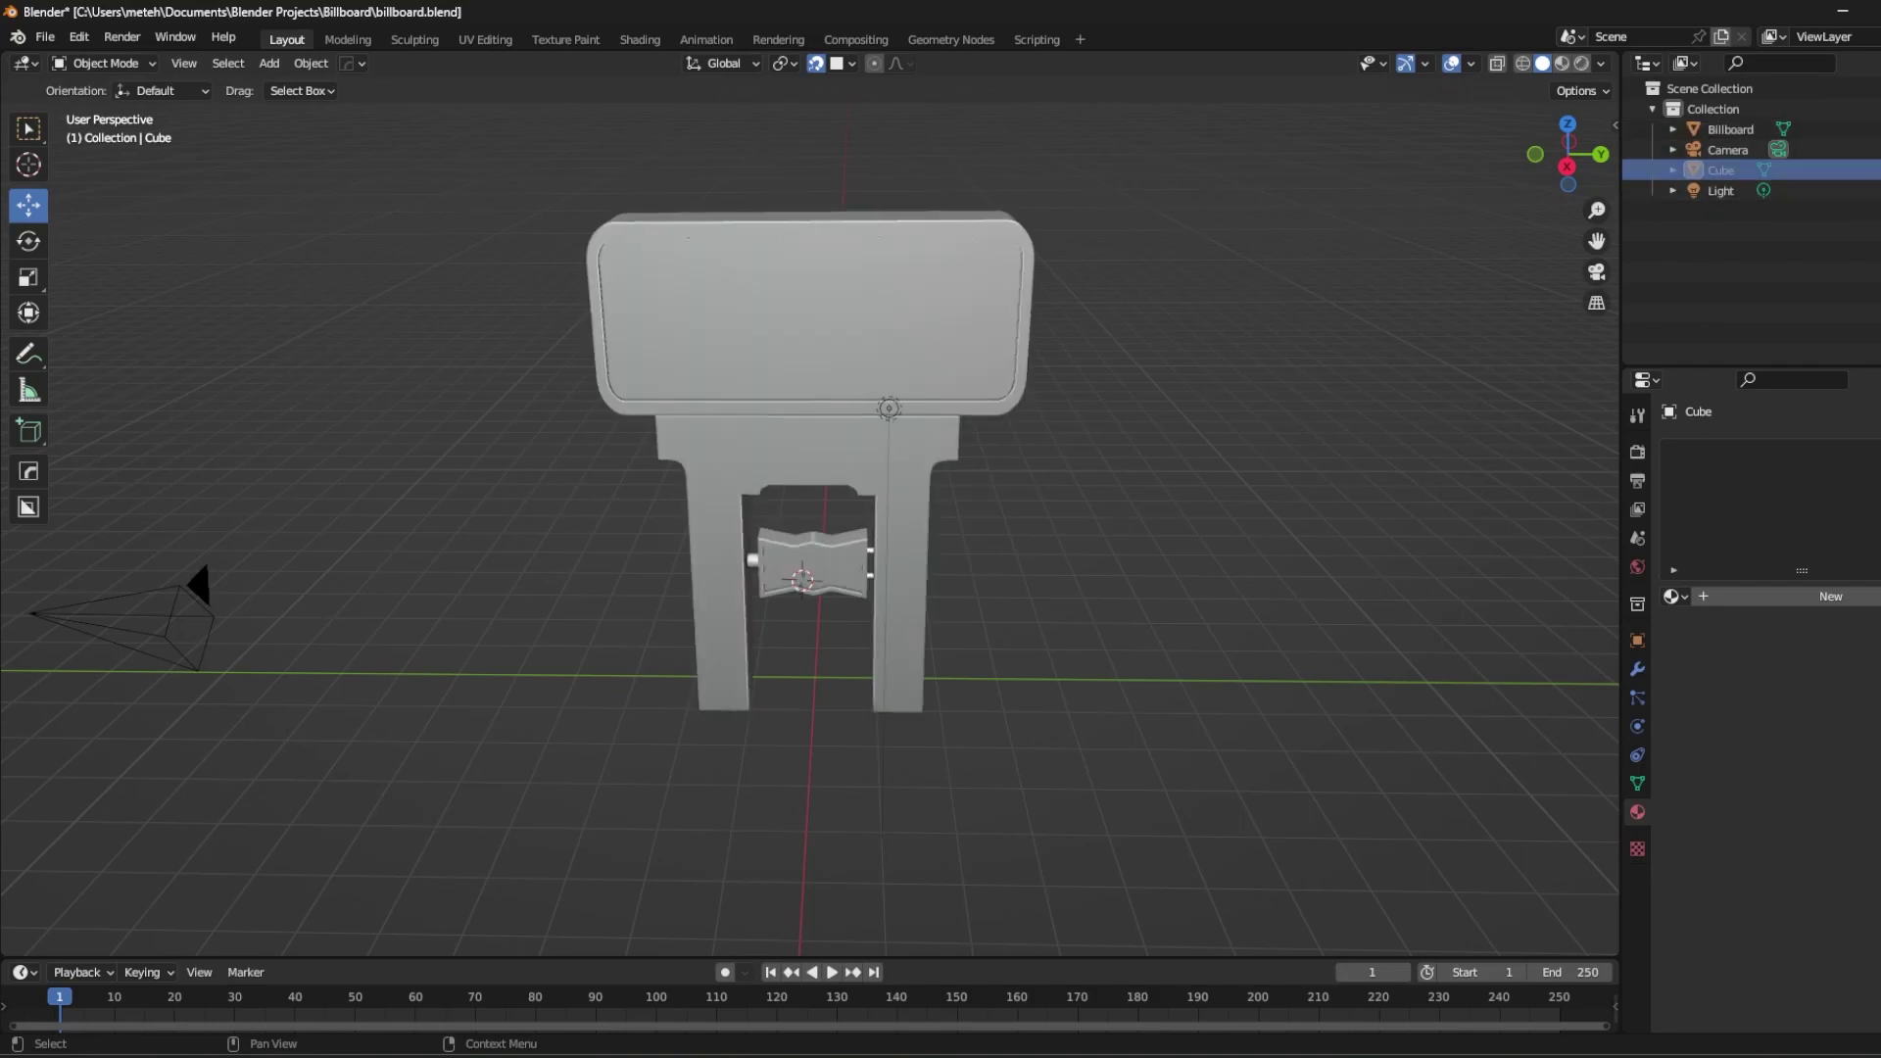
{"action": "left_click", "coordinate": [1878, 171]}
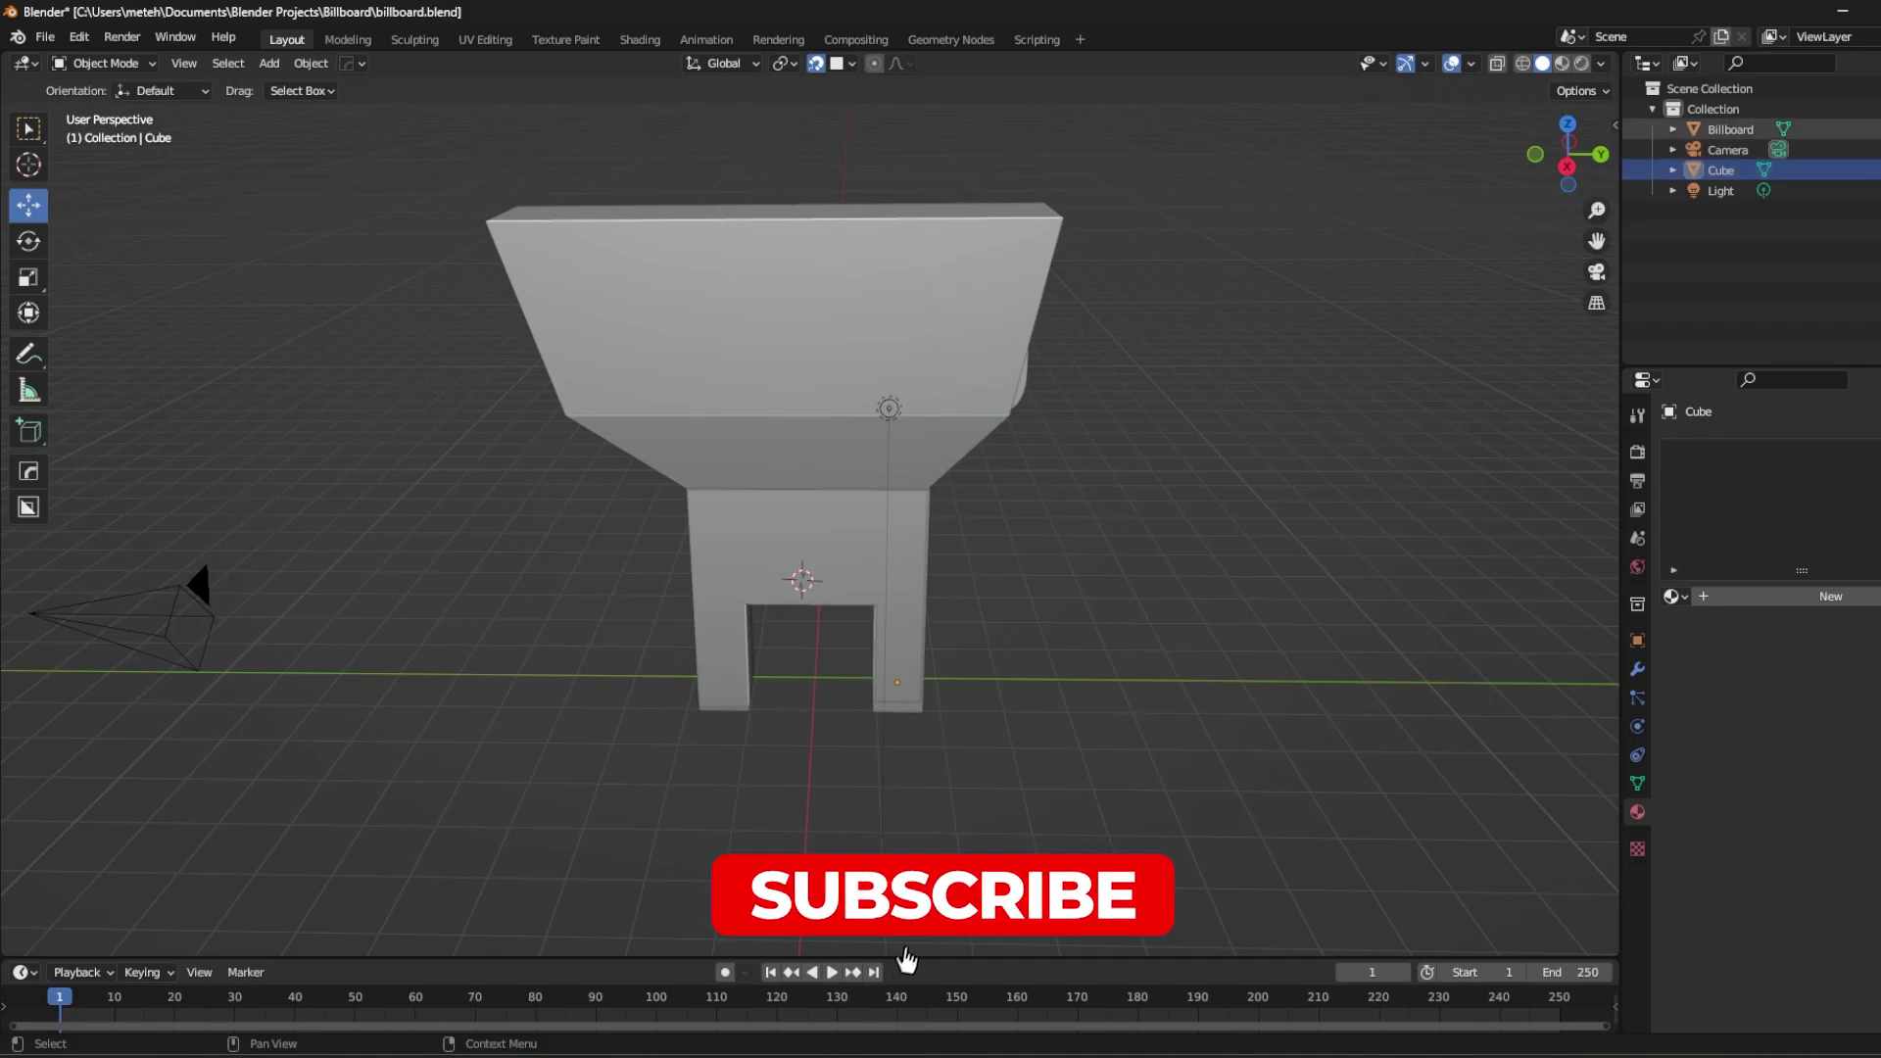
{"action": "left_click", "coordinate": [1878, 129]}
{"action": "scroll", "coordinate": [1079, 516], "scroll_direction": "down", "scroll_amount": 2}
{"action": "scroll", "coordinate": [1043, 544], "scroll_direction": "up", "scroll_amount": 1}
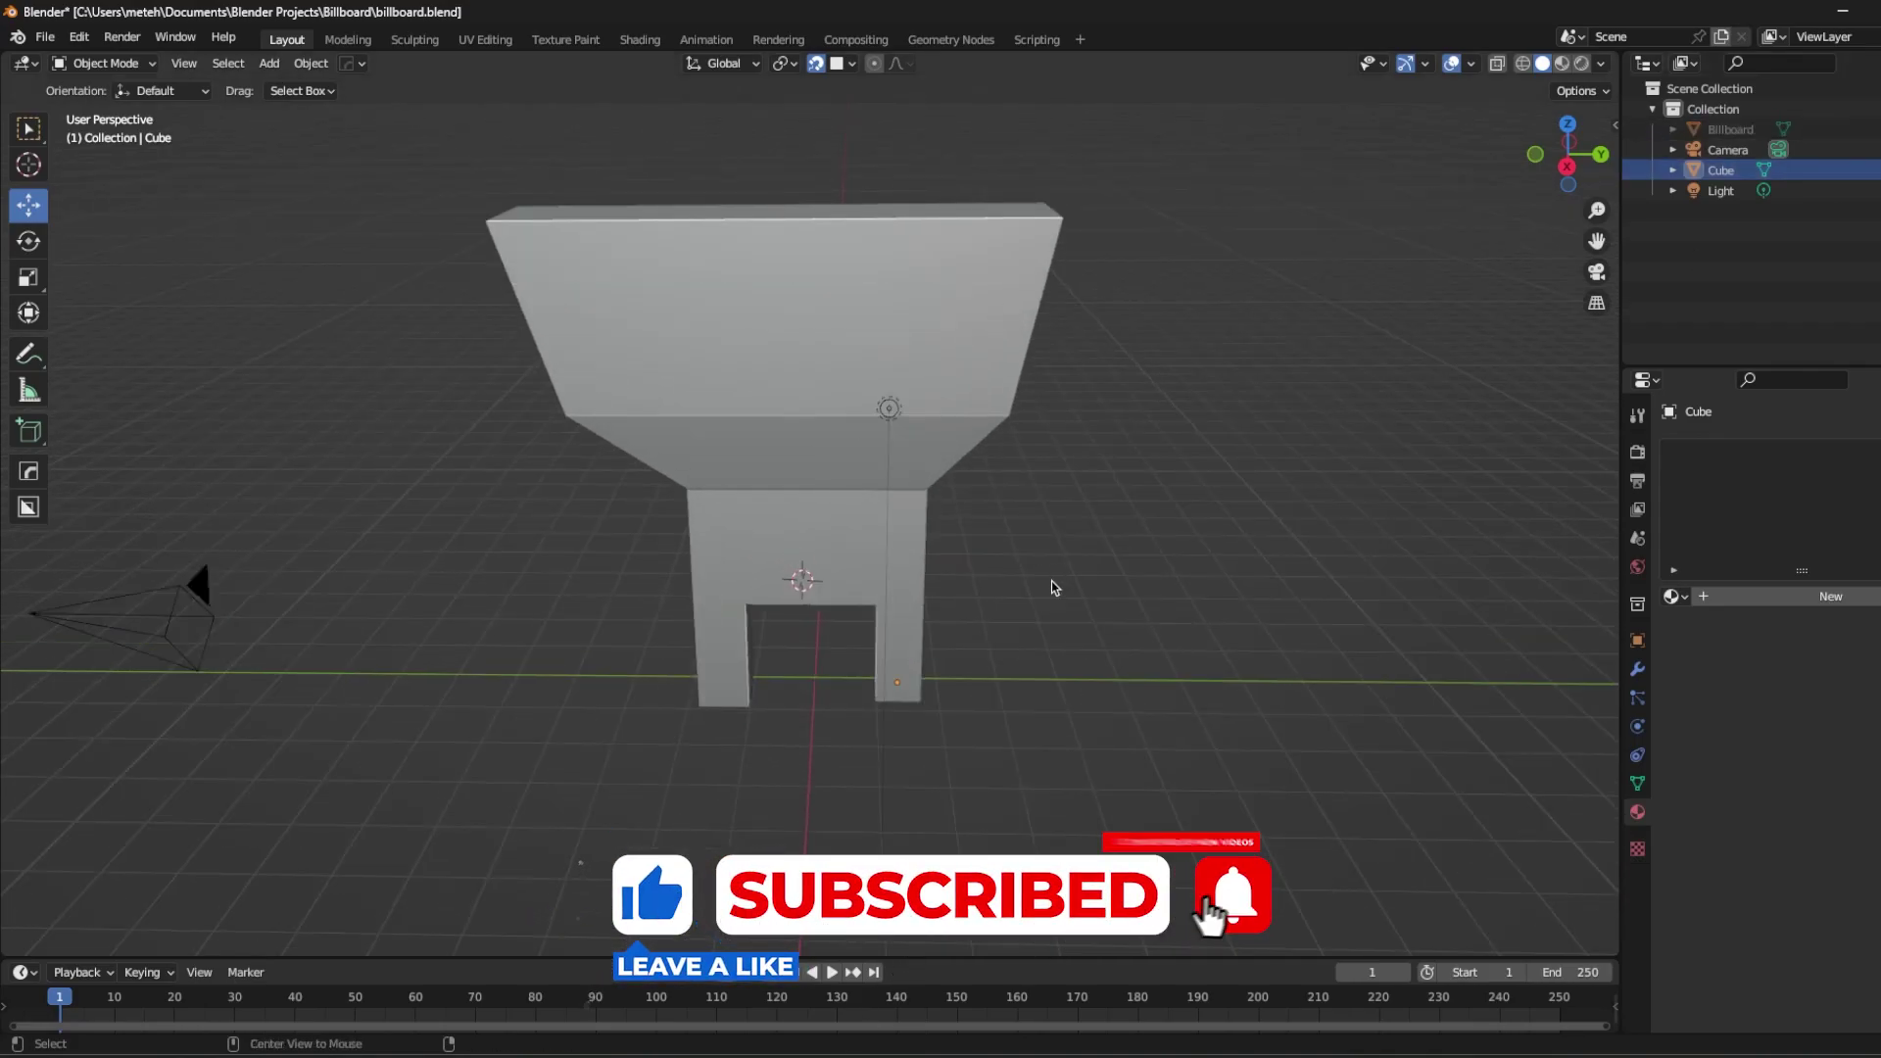
{"action": "mouse_move", "coordinate": [1003, 585]}
{"action": "middle_mouse_down"}
{"action": "mouse_move", "coordinate": [726, 559]}
{"action": "mouse_move", "coordinate": [932, 559]}
{"action": "mouse_move", "coordinate": [879, 538]}
{"action": "mouse_move", "coordinate": [1000, 576]}
{"action": "middle_mouse_up"}
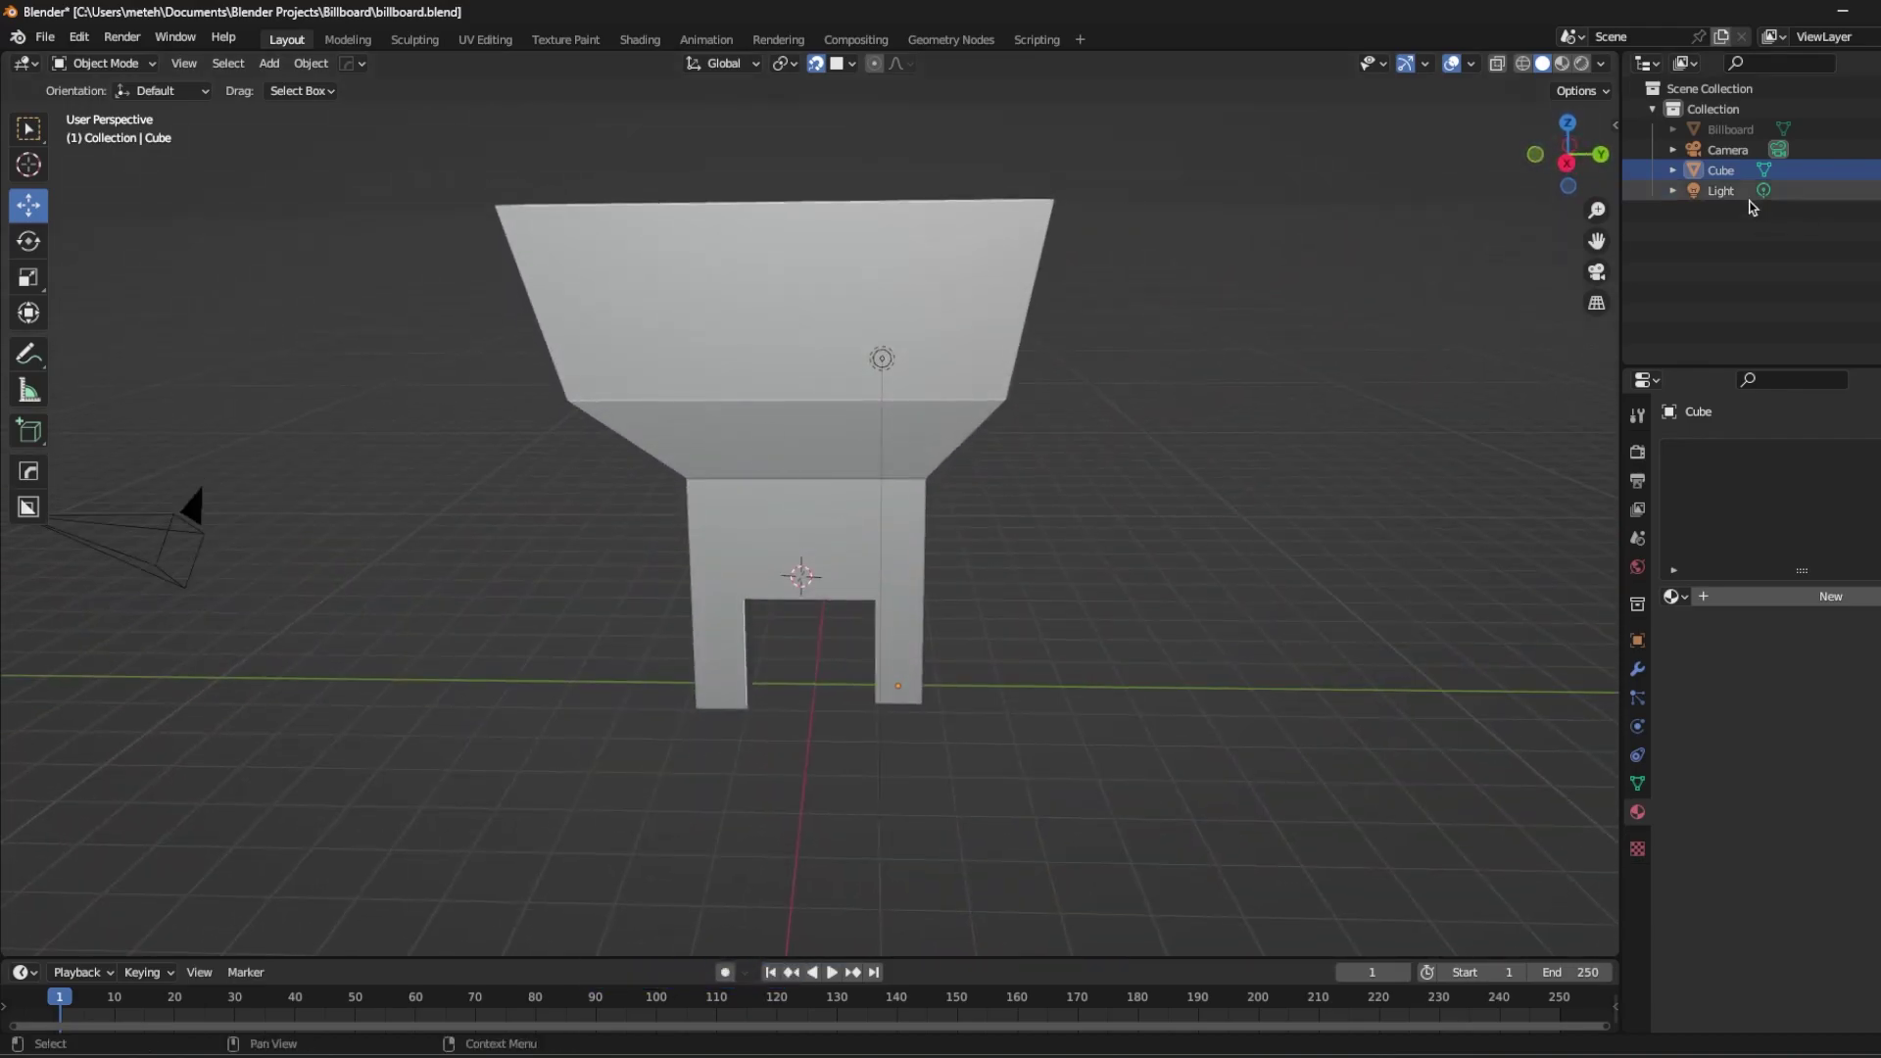
Rename the Cube collision mesh as UCX_Billboard.
{"action": "double_click", "coordinate": [1722, 171]}
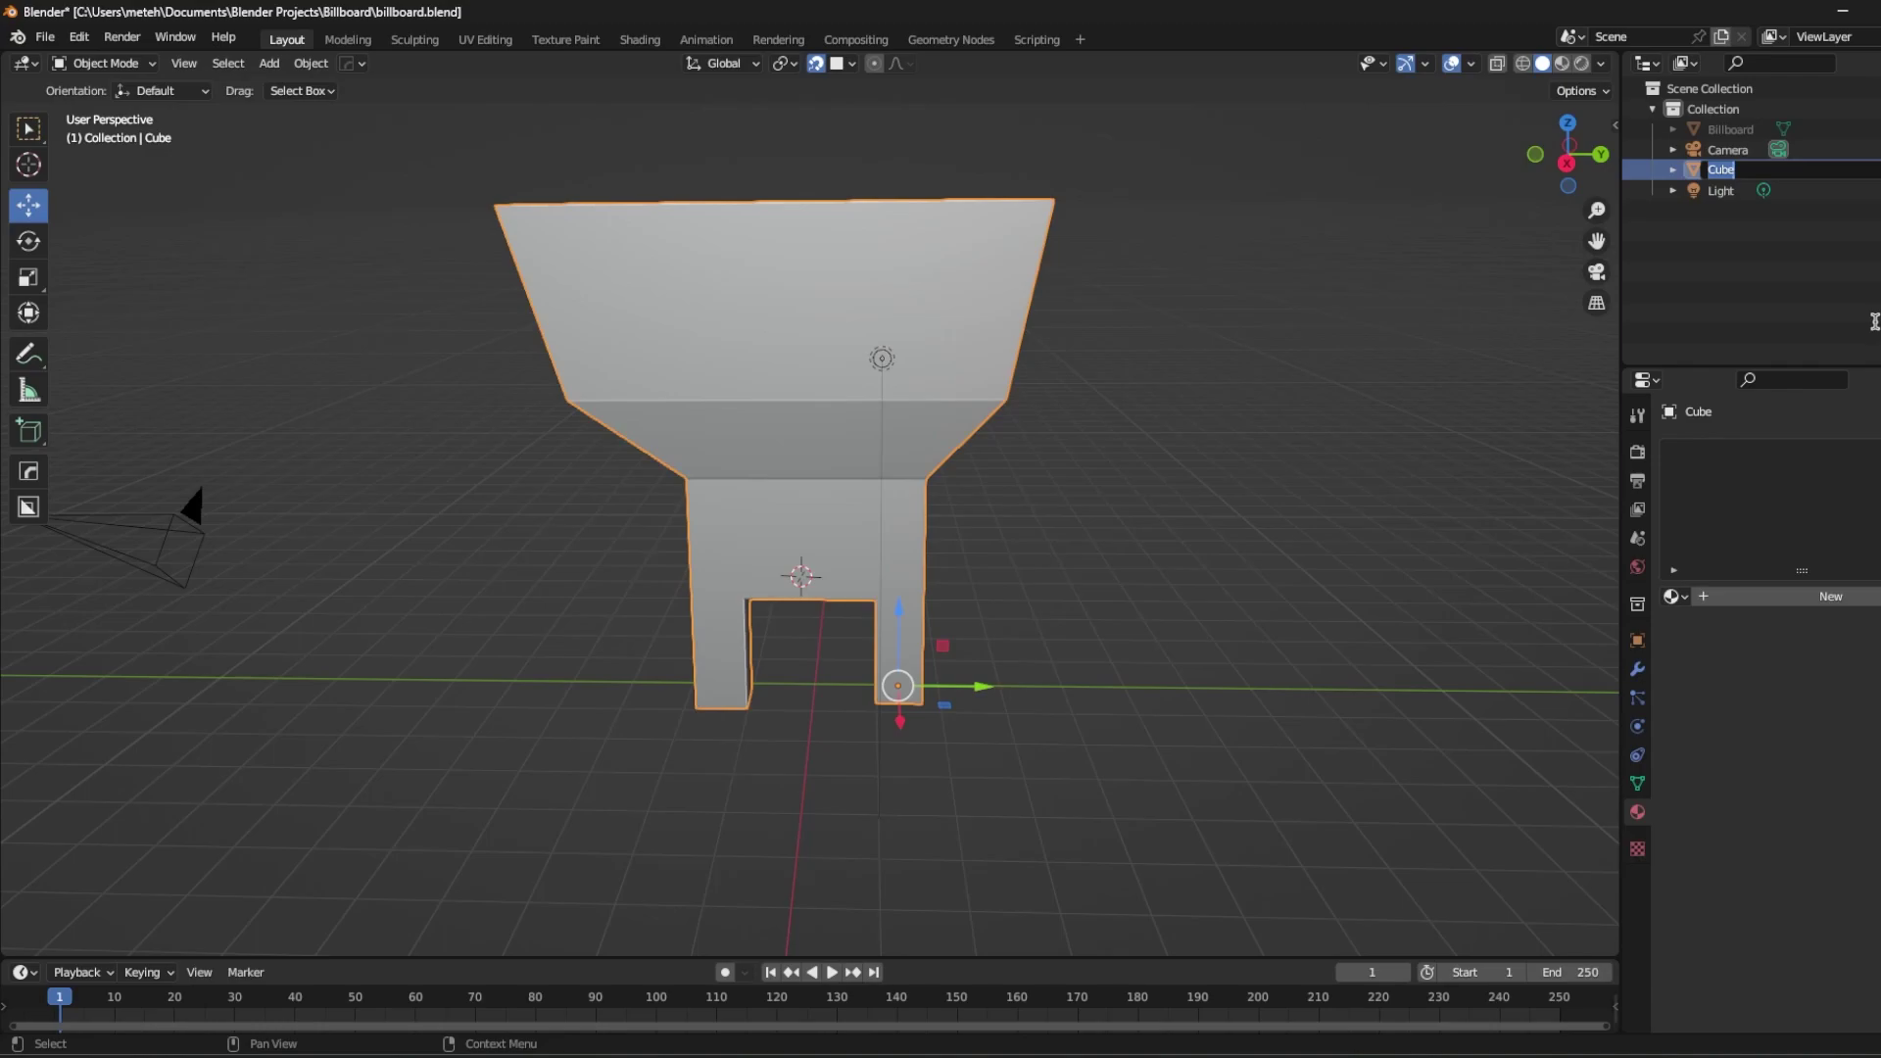
{"action": "type", "text": "UCX_Billboard"}
{"action": "key", "text": "Return"}
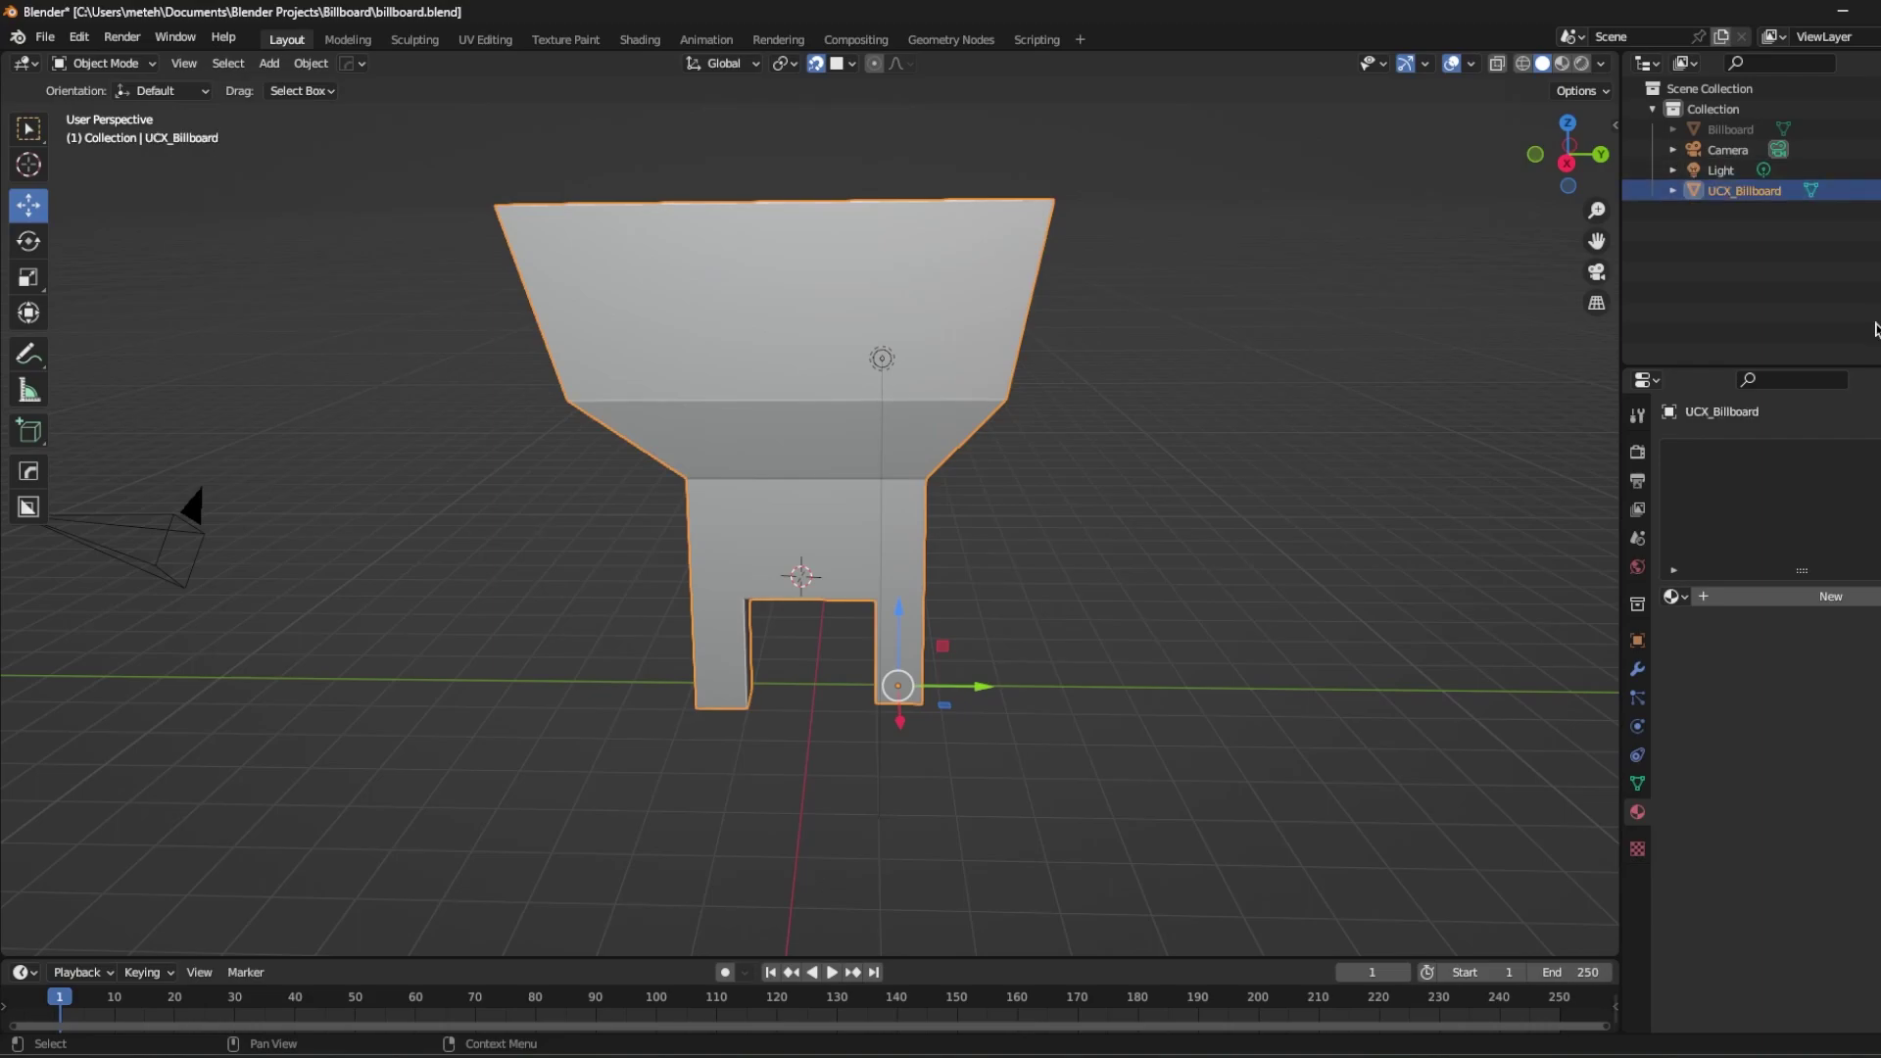
Unhide the Billboard object and select only it and UCX_Billboard.
{"action": "left_click", "coordinate": [1876, 129]}
{"action": "left_click", "coordinate": [1794, 287]}
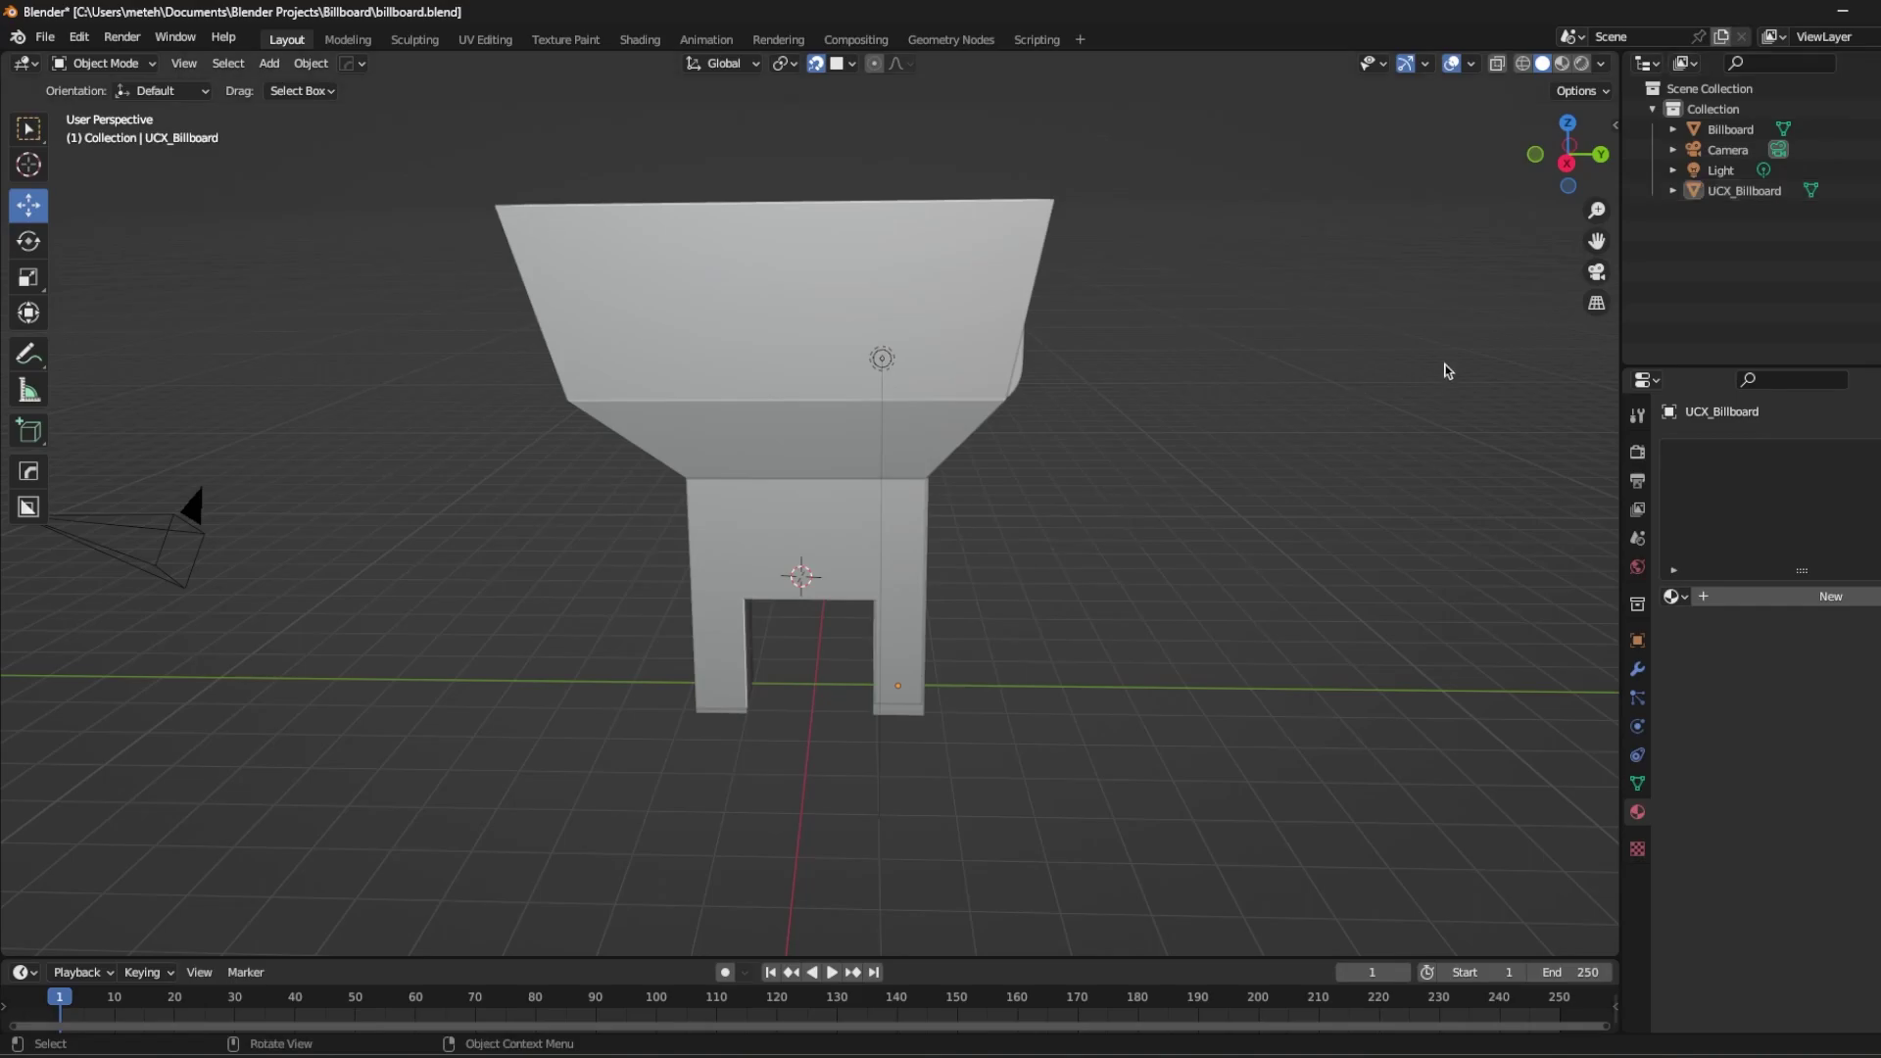
{"action": "left_click", "coordinate": [1734, 129]}
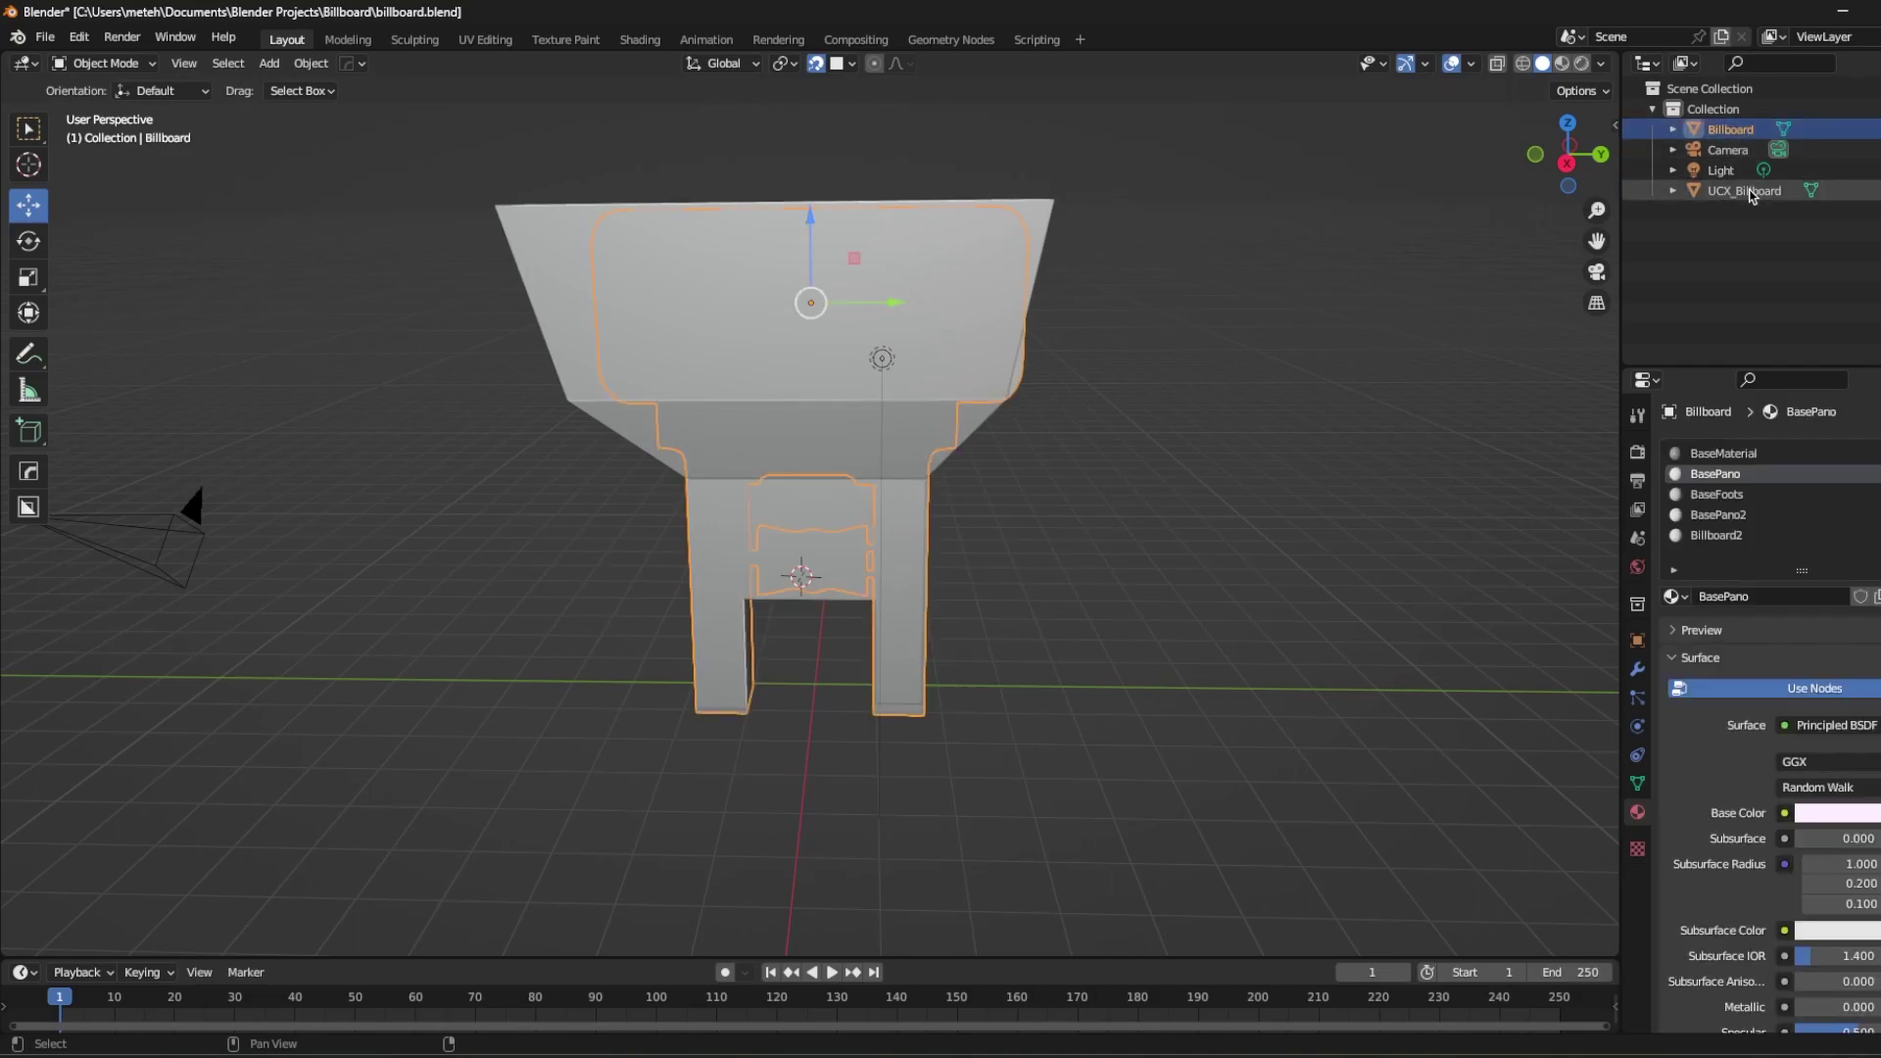
{"action": "left_click", "coordinate": [1749, 191], "text": "shift"}
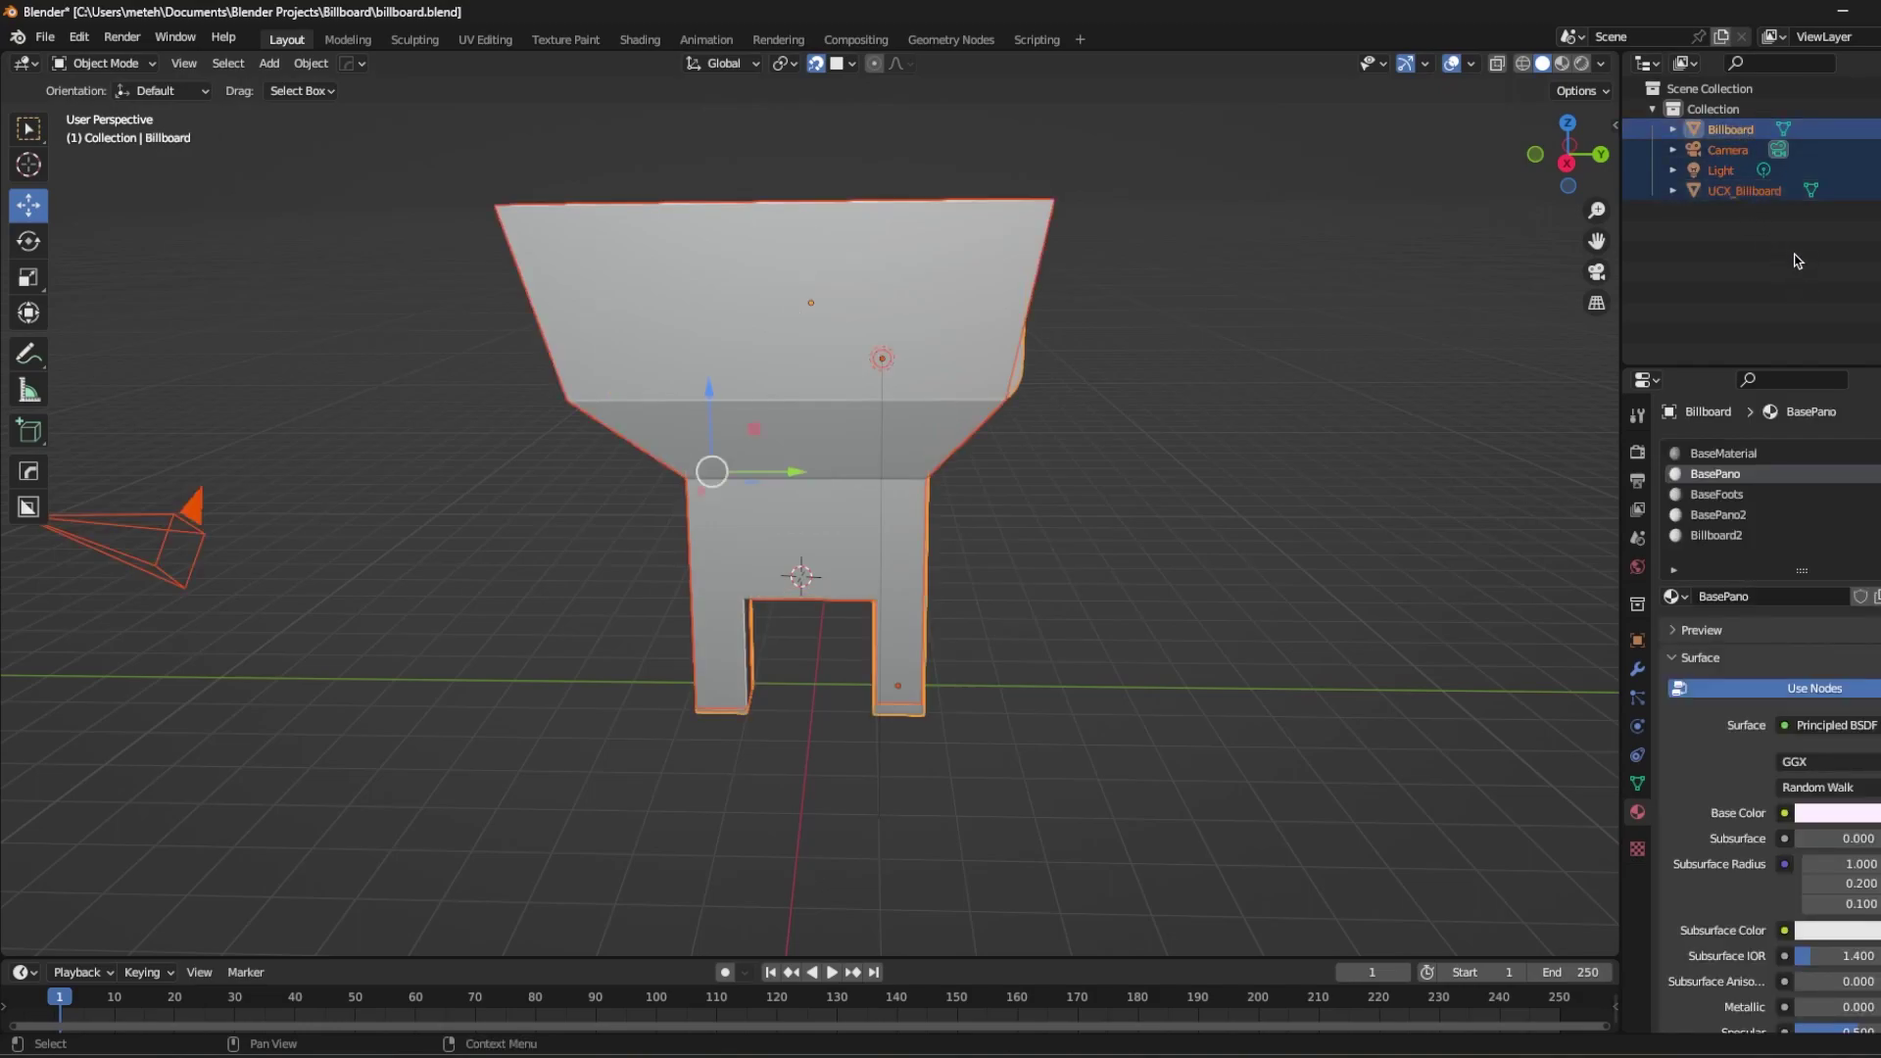
{"action": "left_click", "coordinate": [1790, 234]}
{"action": "left_click", "coordinate": [1743, 190]}
{"action": "left_click", "coordinate": [1729, 130], "text": "ctrl"}
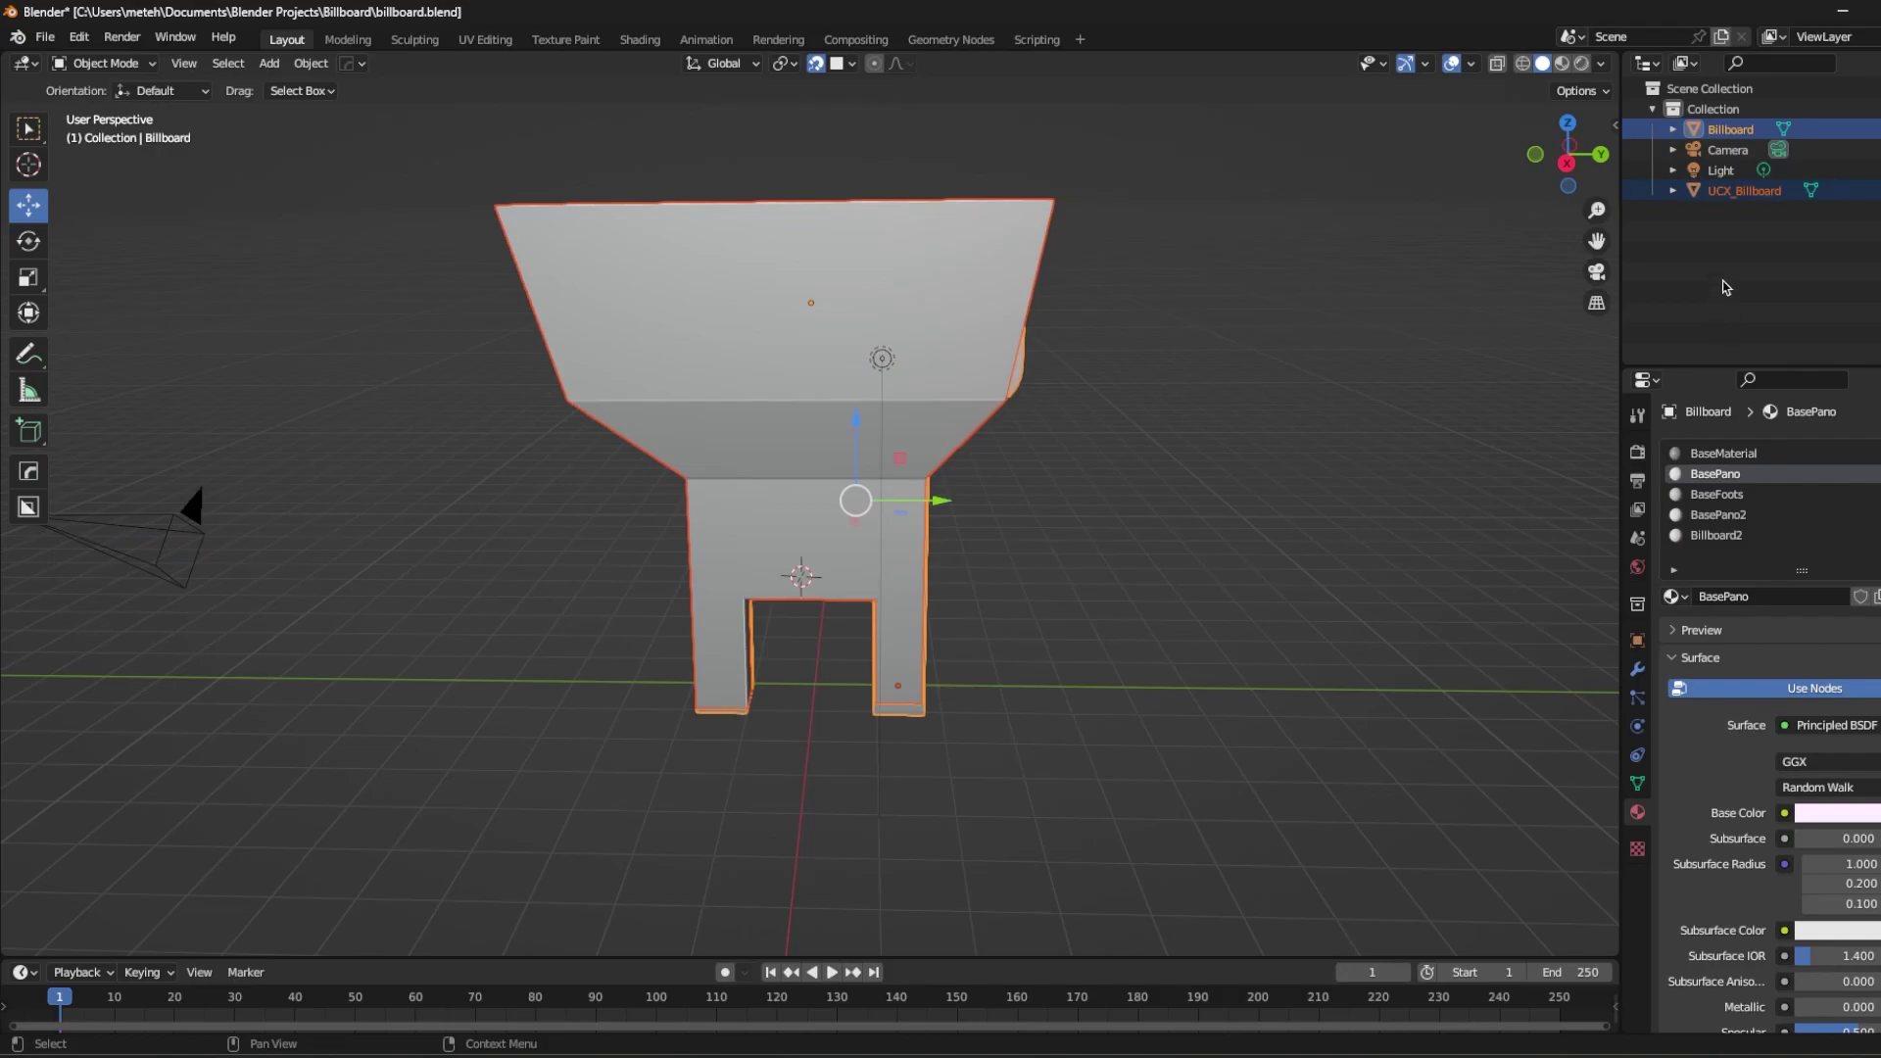
Export the billboard and its collision mesh as FBX, limited to Selected Objects and the Mesh object type.
{"action": "left_click", "coordinate": [45, 36]}
{"action": "mouse_move", "coordinate": [122, 338]}
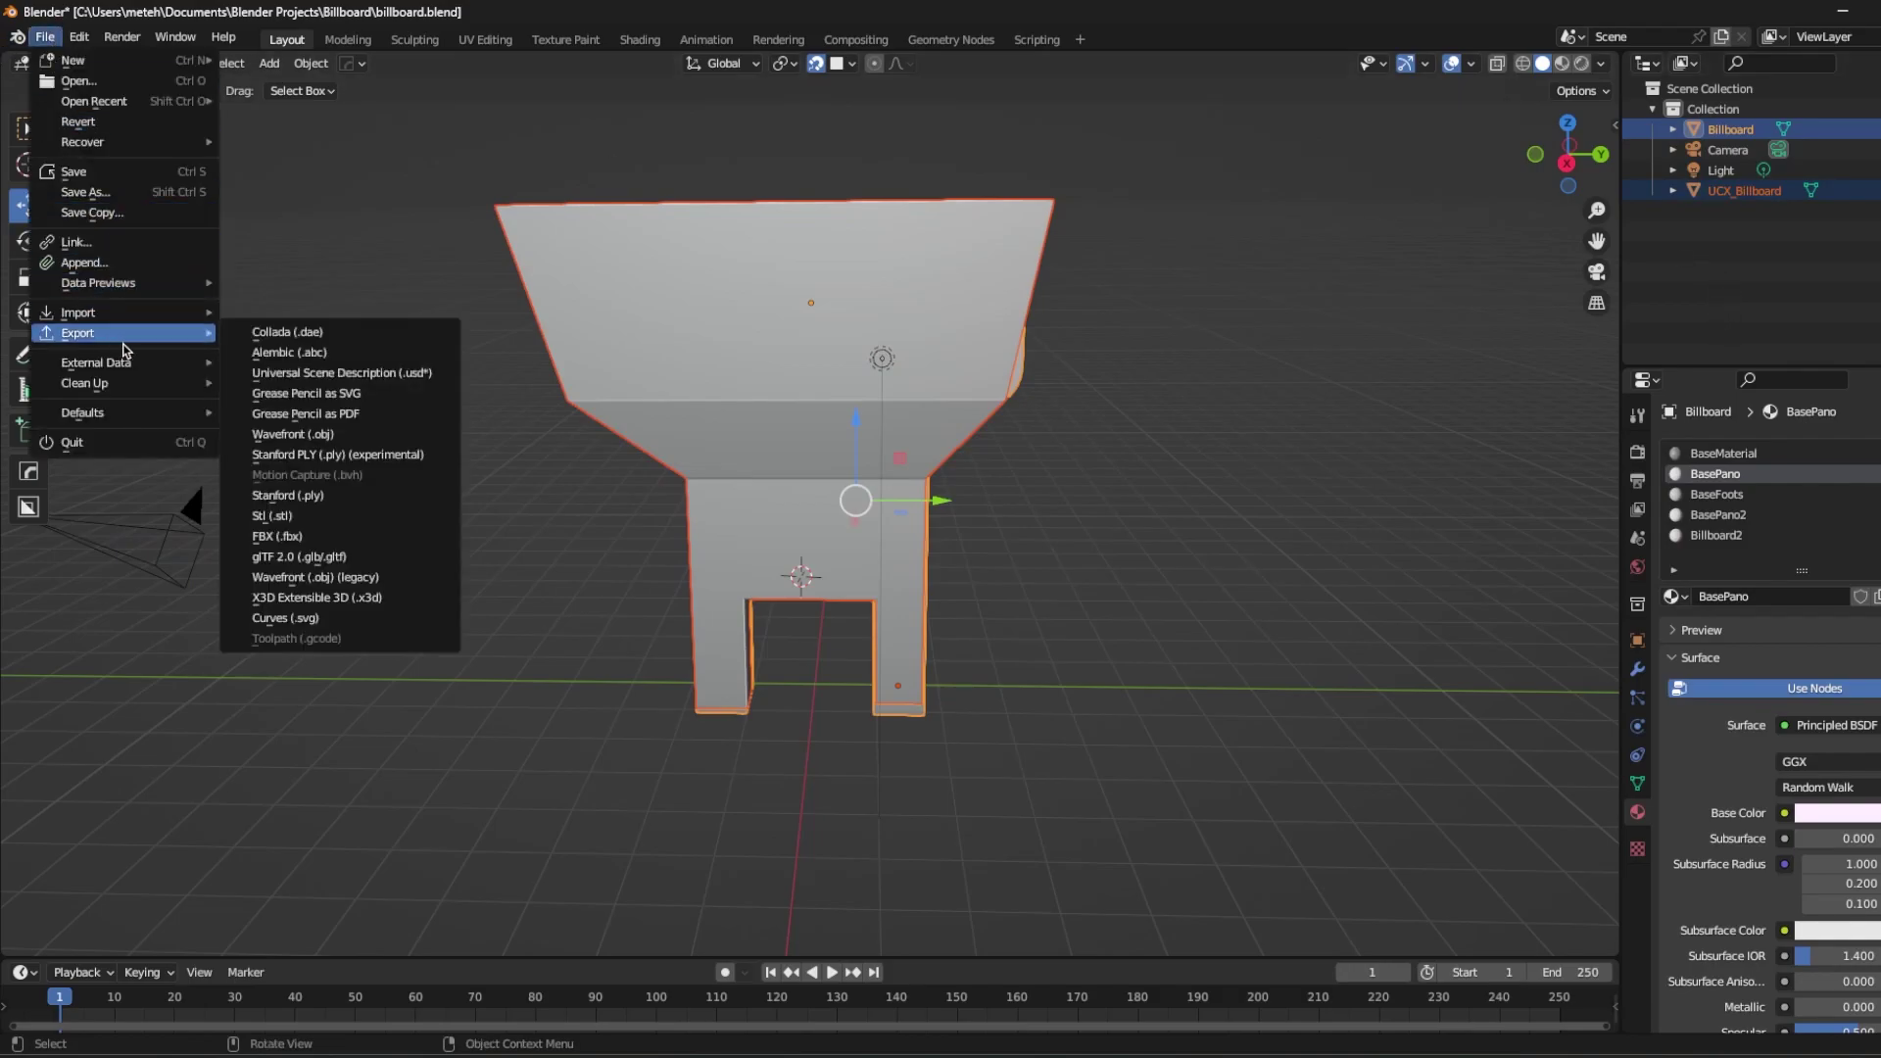
{"action": "left_click", "coordinate": [277, 535]}
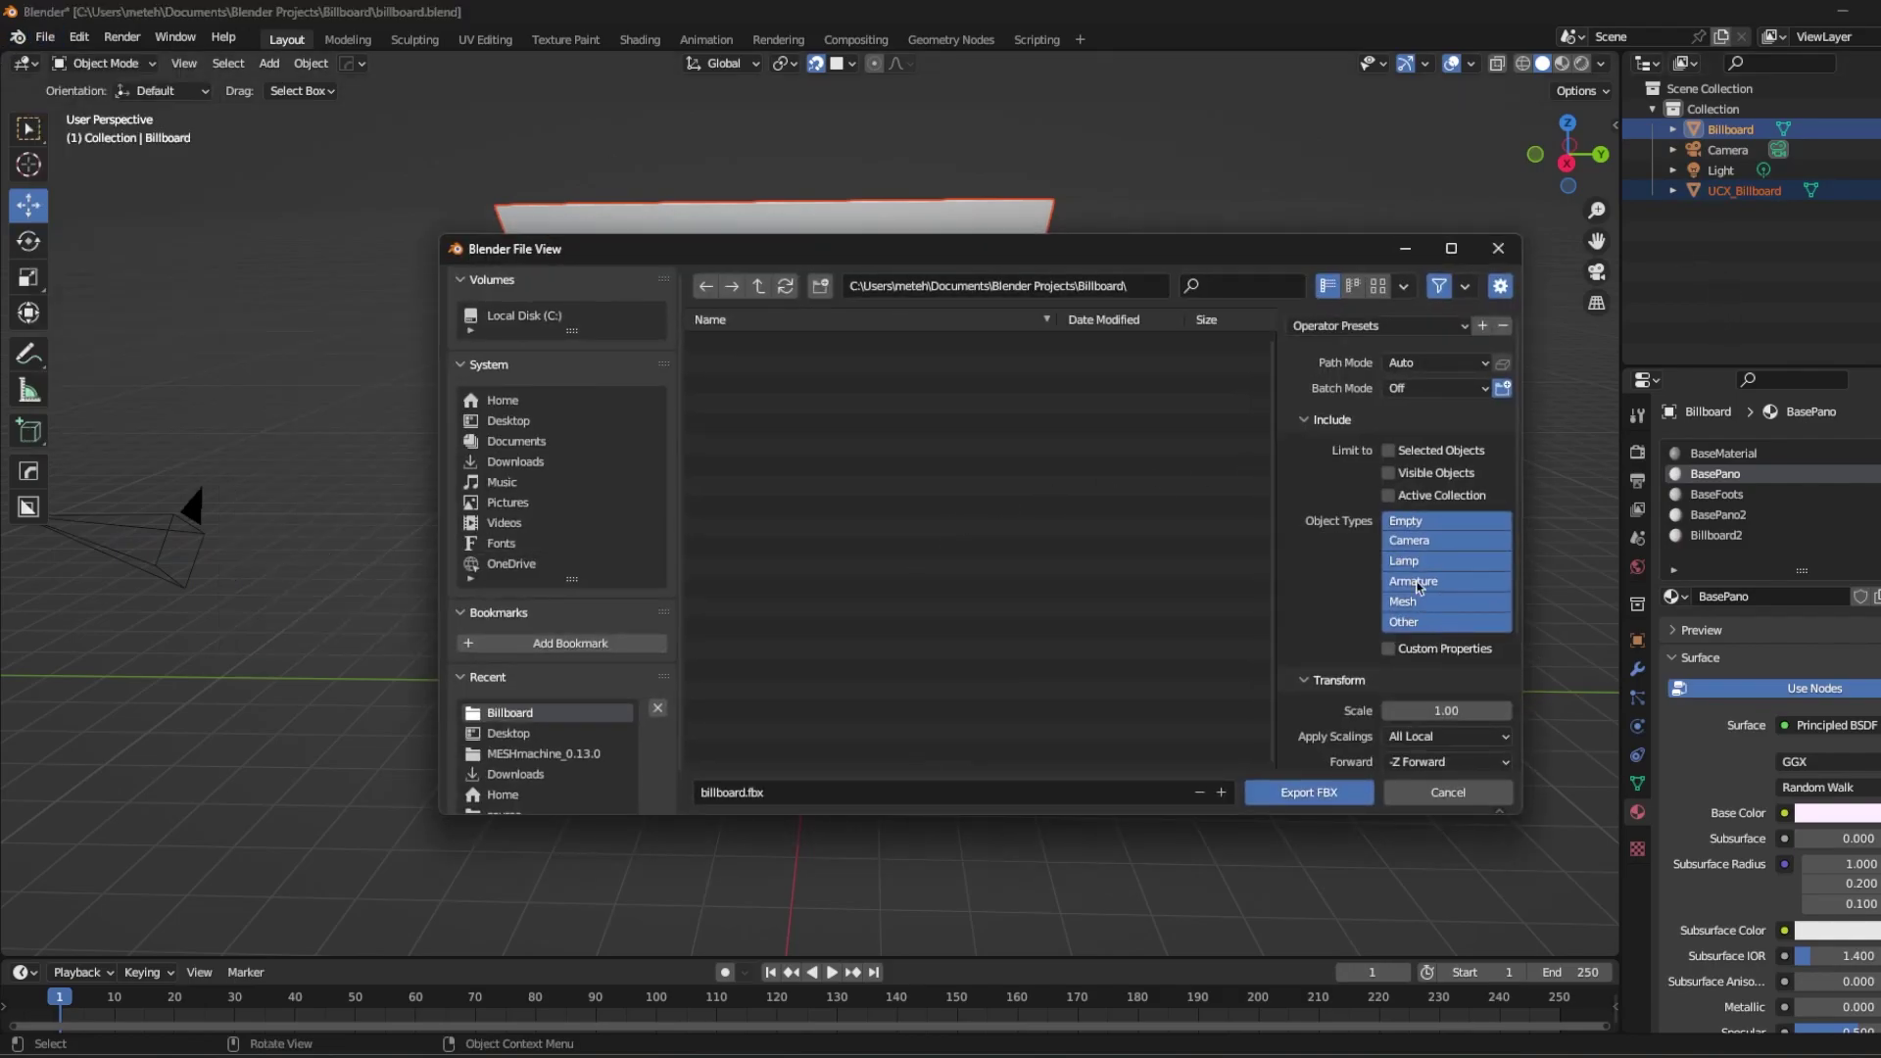
{"action": "left_click", "coordinate": [1388, 450]}
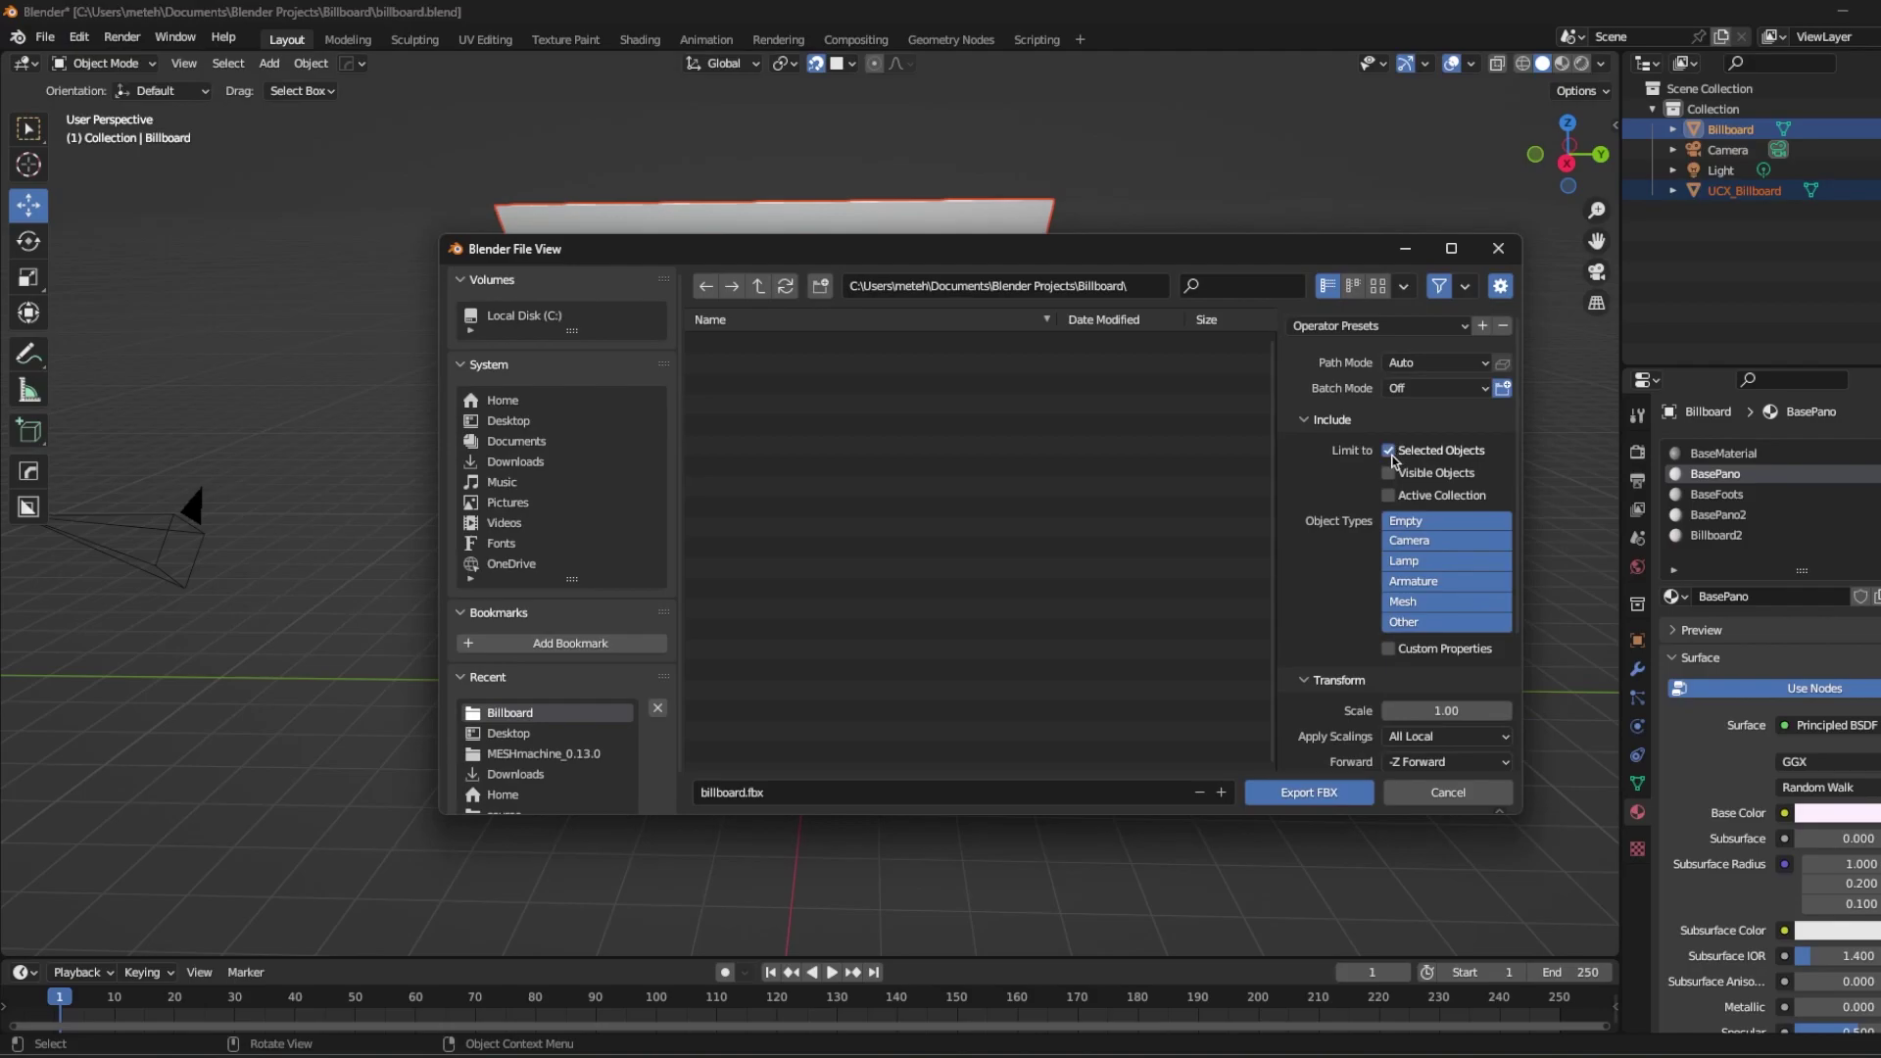
{"action": "left_click", "coordinate": [1425, 602]}
{"action": "scroll", "coordinate": [1426, 607], "scroll_direction": "down", "scroll_amount": 4}
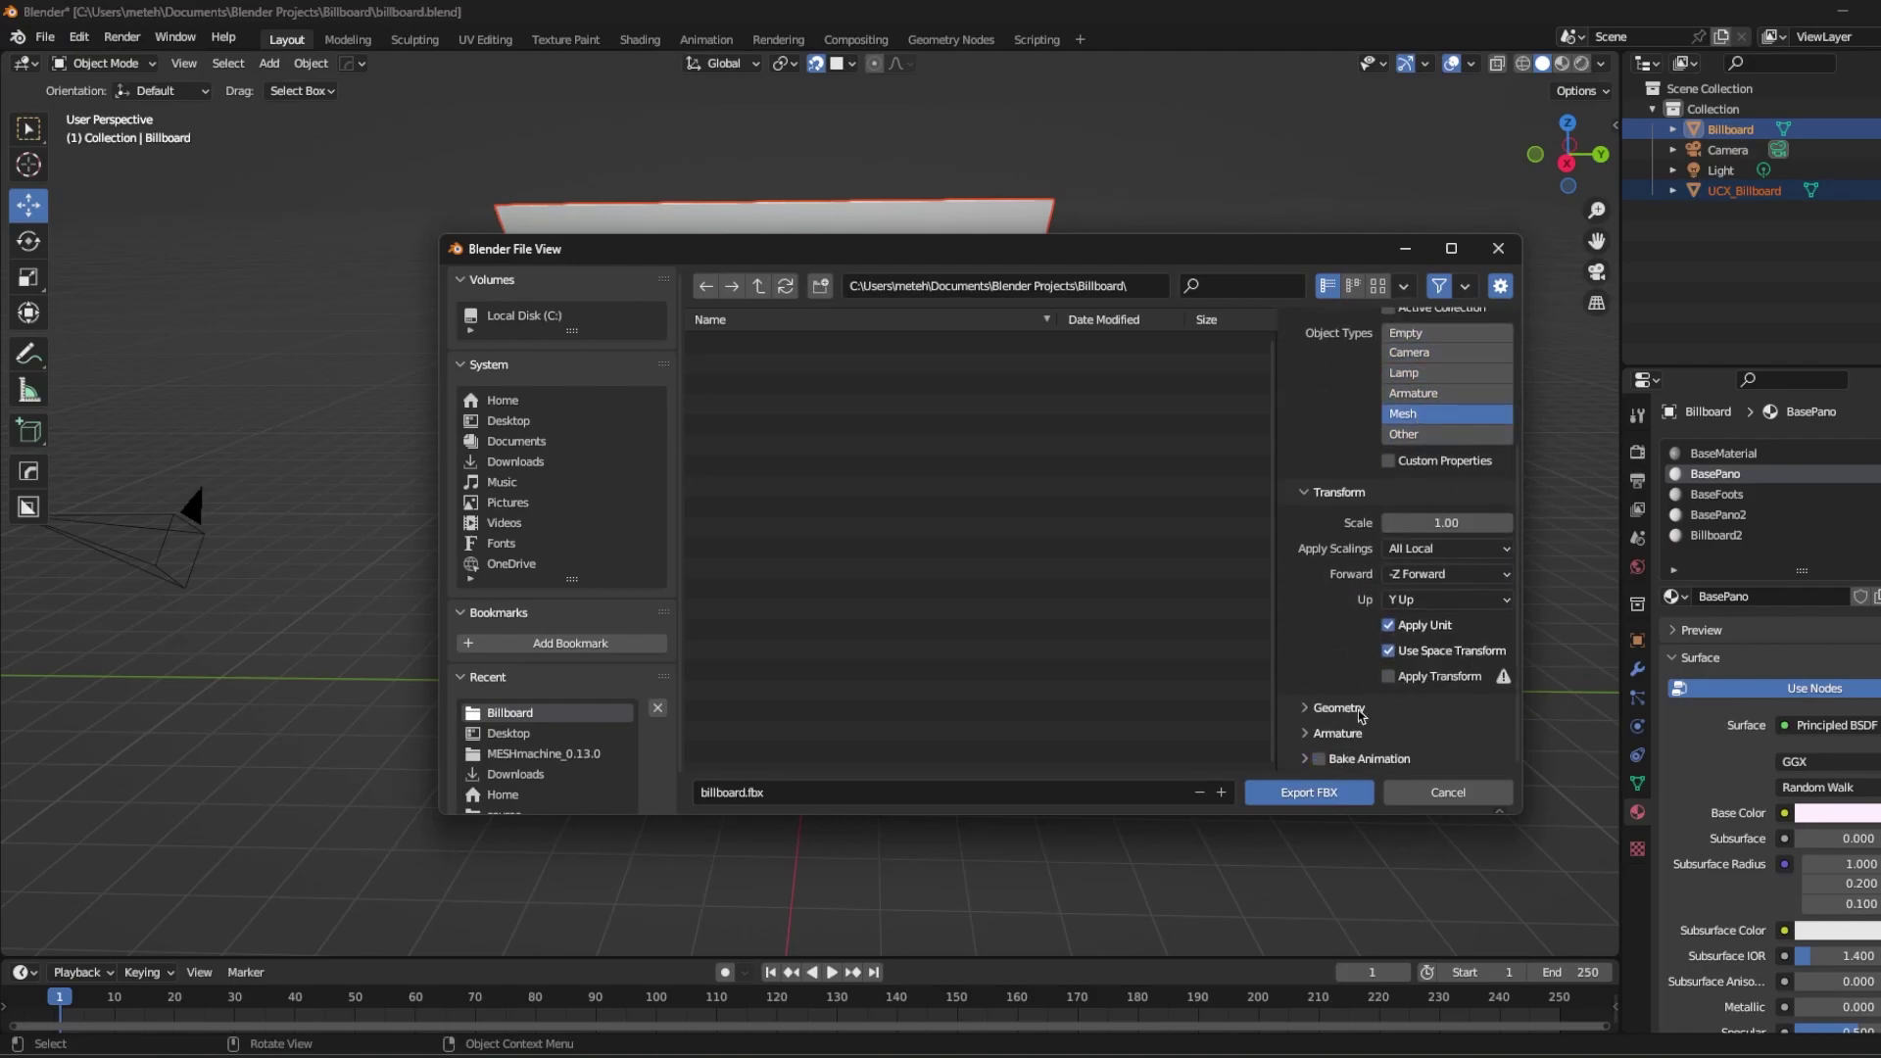
{"action": "left_click", "coordinate": [1441, 574]}
{"action": "left_click", "coordinate": [1448, 595]}
{"action": "left_click", "coordinate": [1455, 601]}
{"action": "left_click", "coordinate": [1440, 676]}
{"action": "left_click", "coordinate": [1332, 795]}
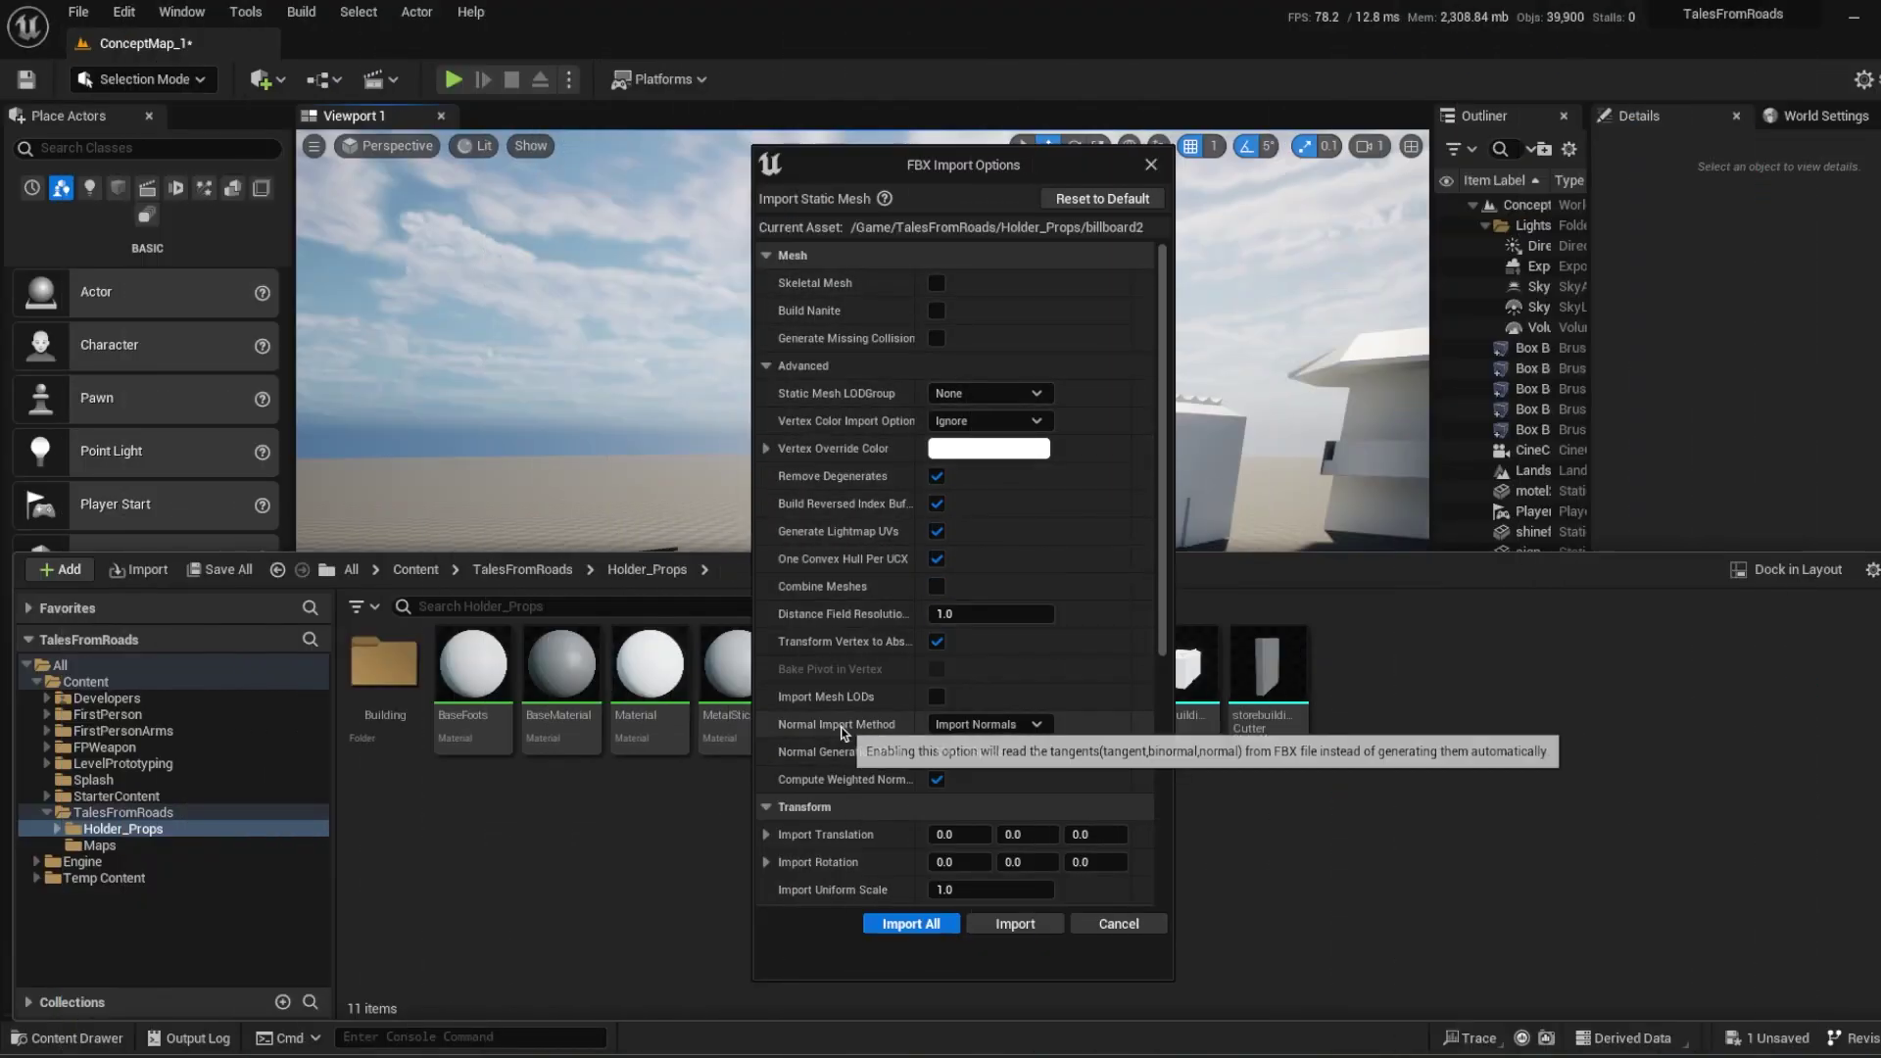
Switch to Unreal Engine, import billboard2 as a static mesh into the Holder_Props folder and close the message log.
{"action": "left_click", "coordinate": [1015, 924]}
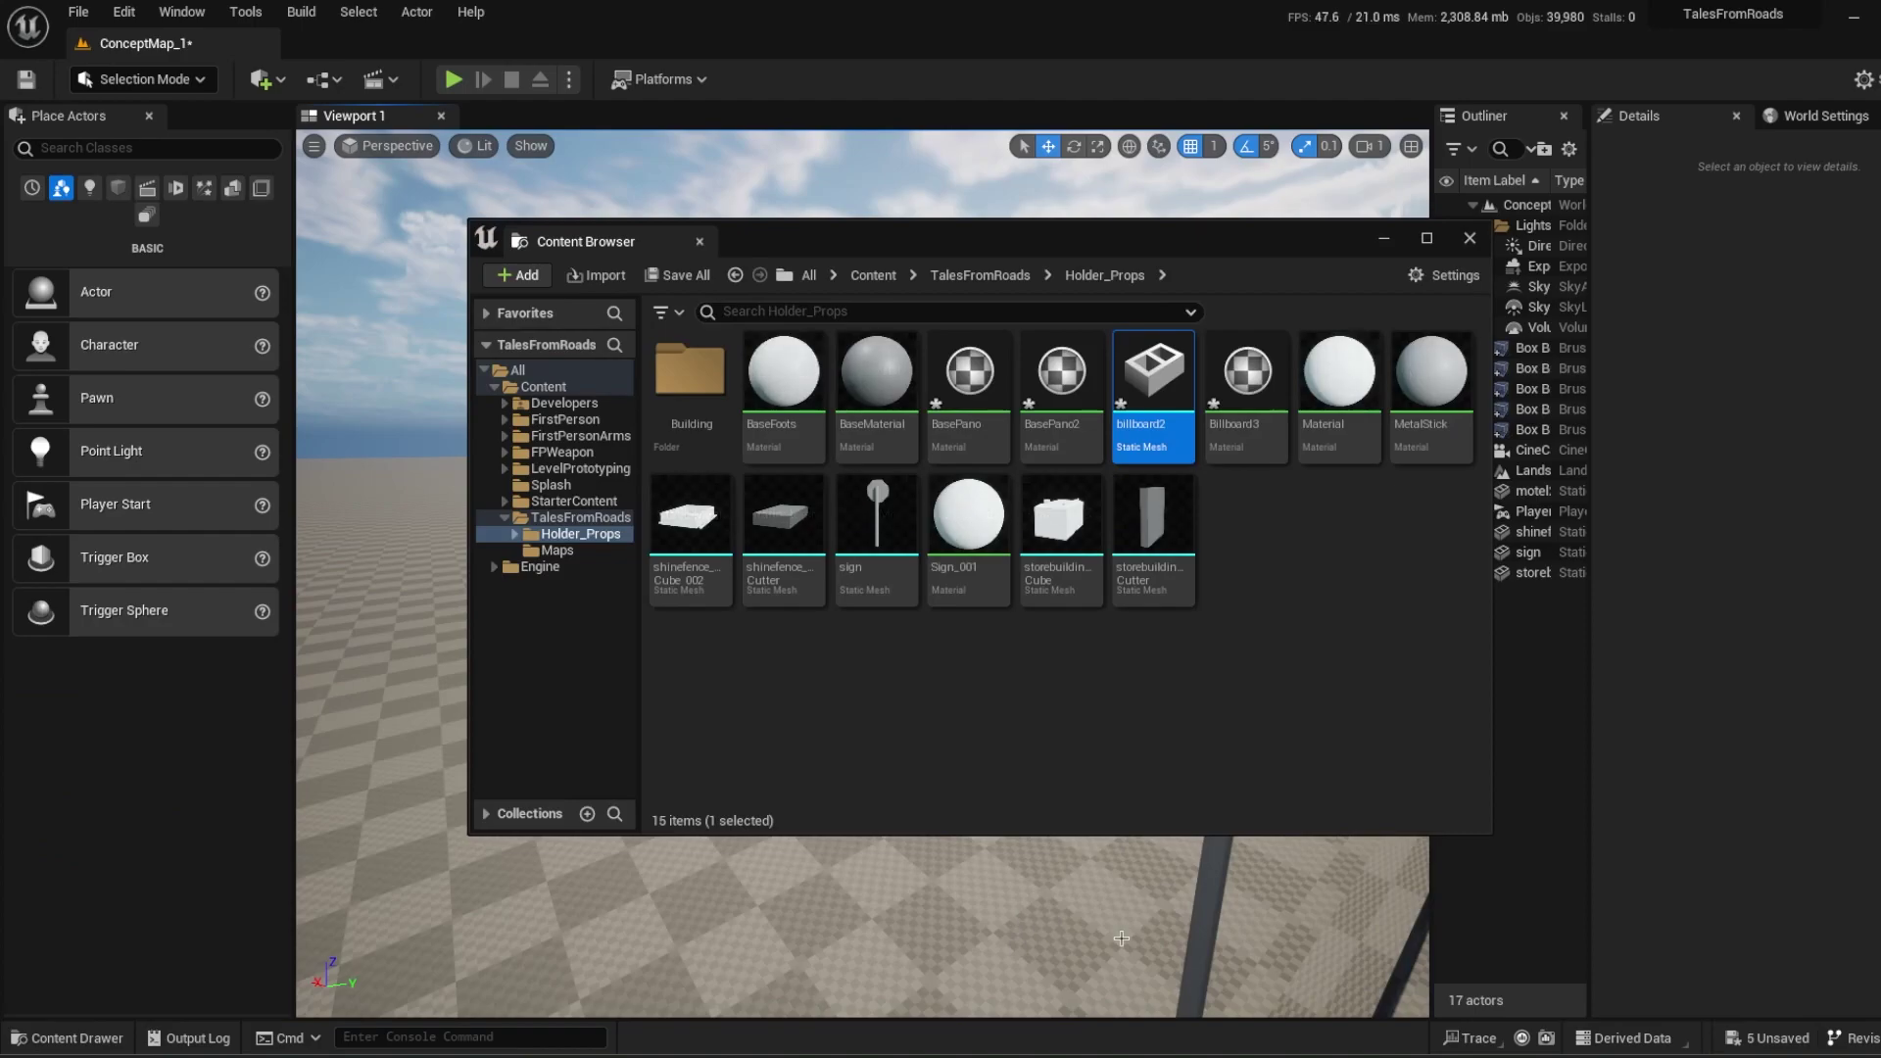
{"action": "left_click", "coordinate": [1200, 750]}
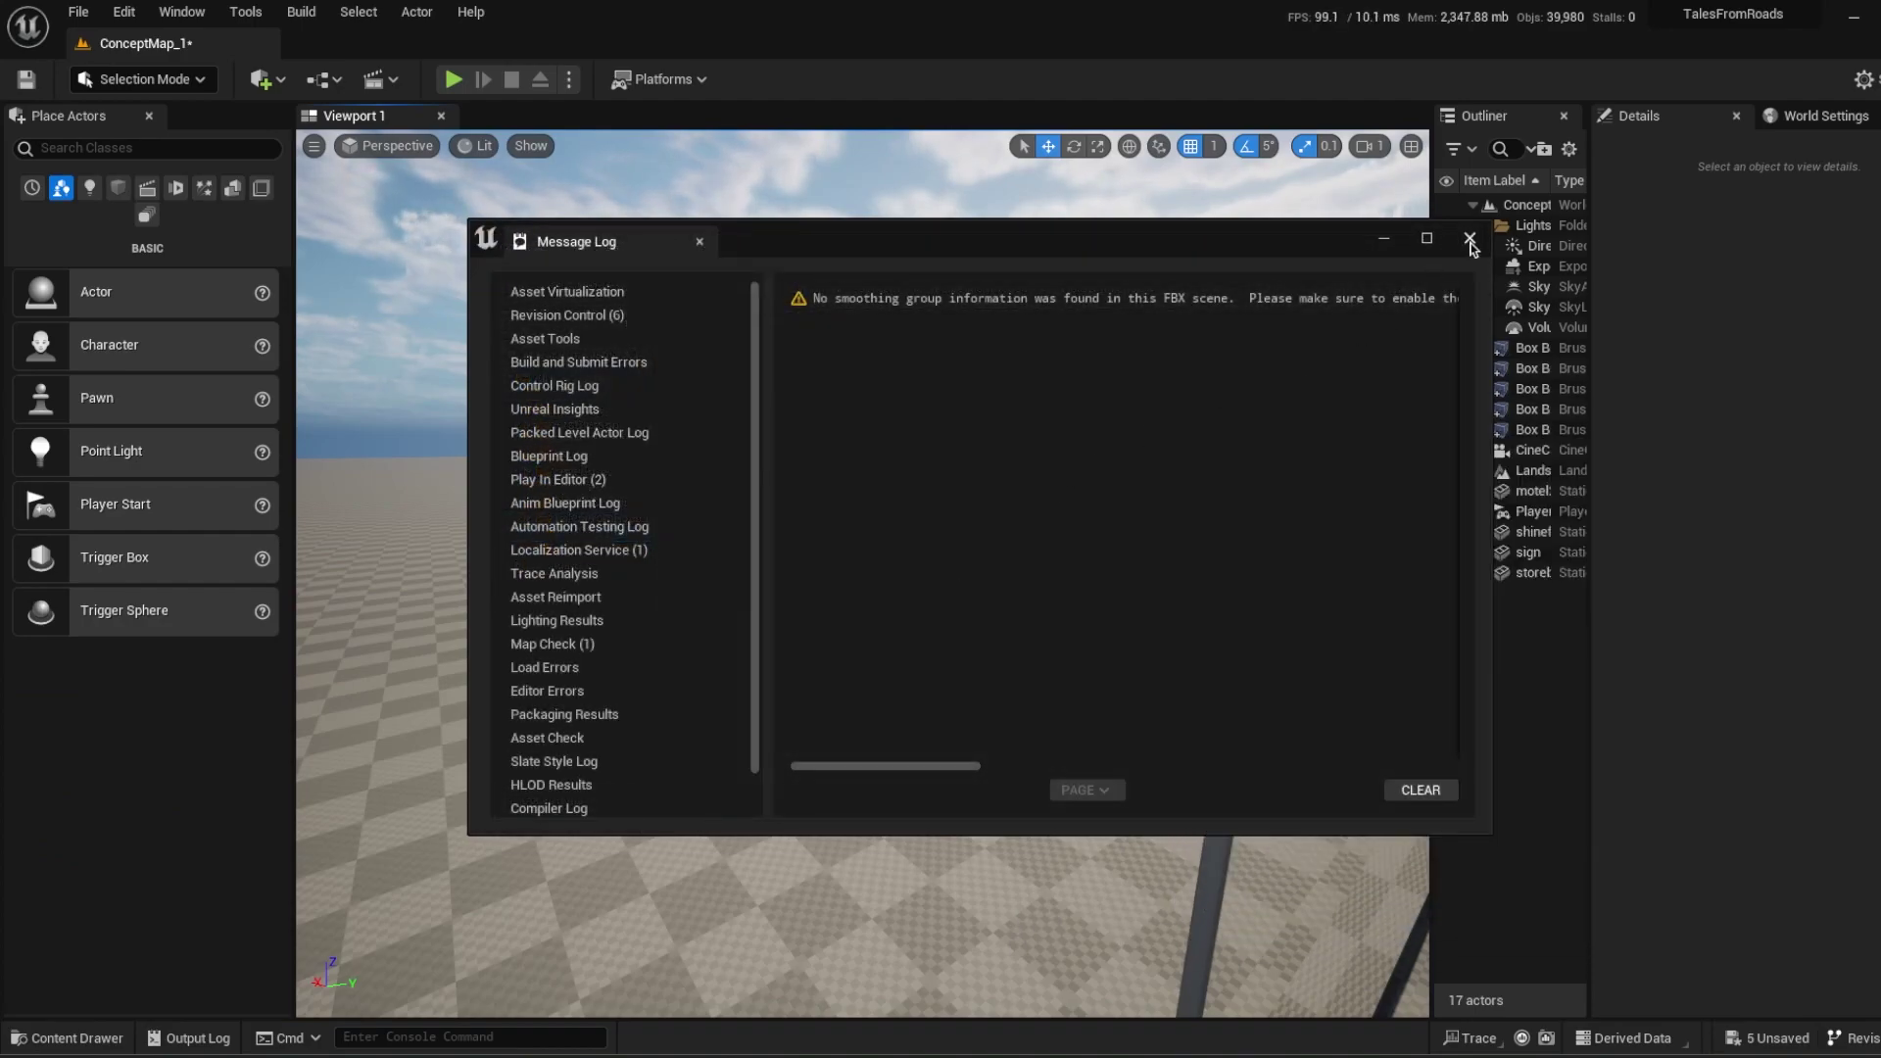
{"action": "left_click", "coordinate": [1469, 239]}
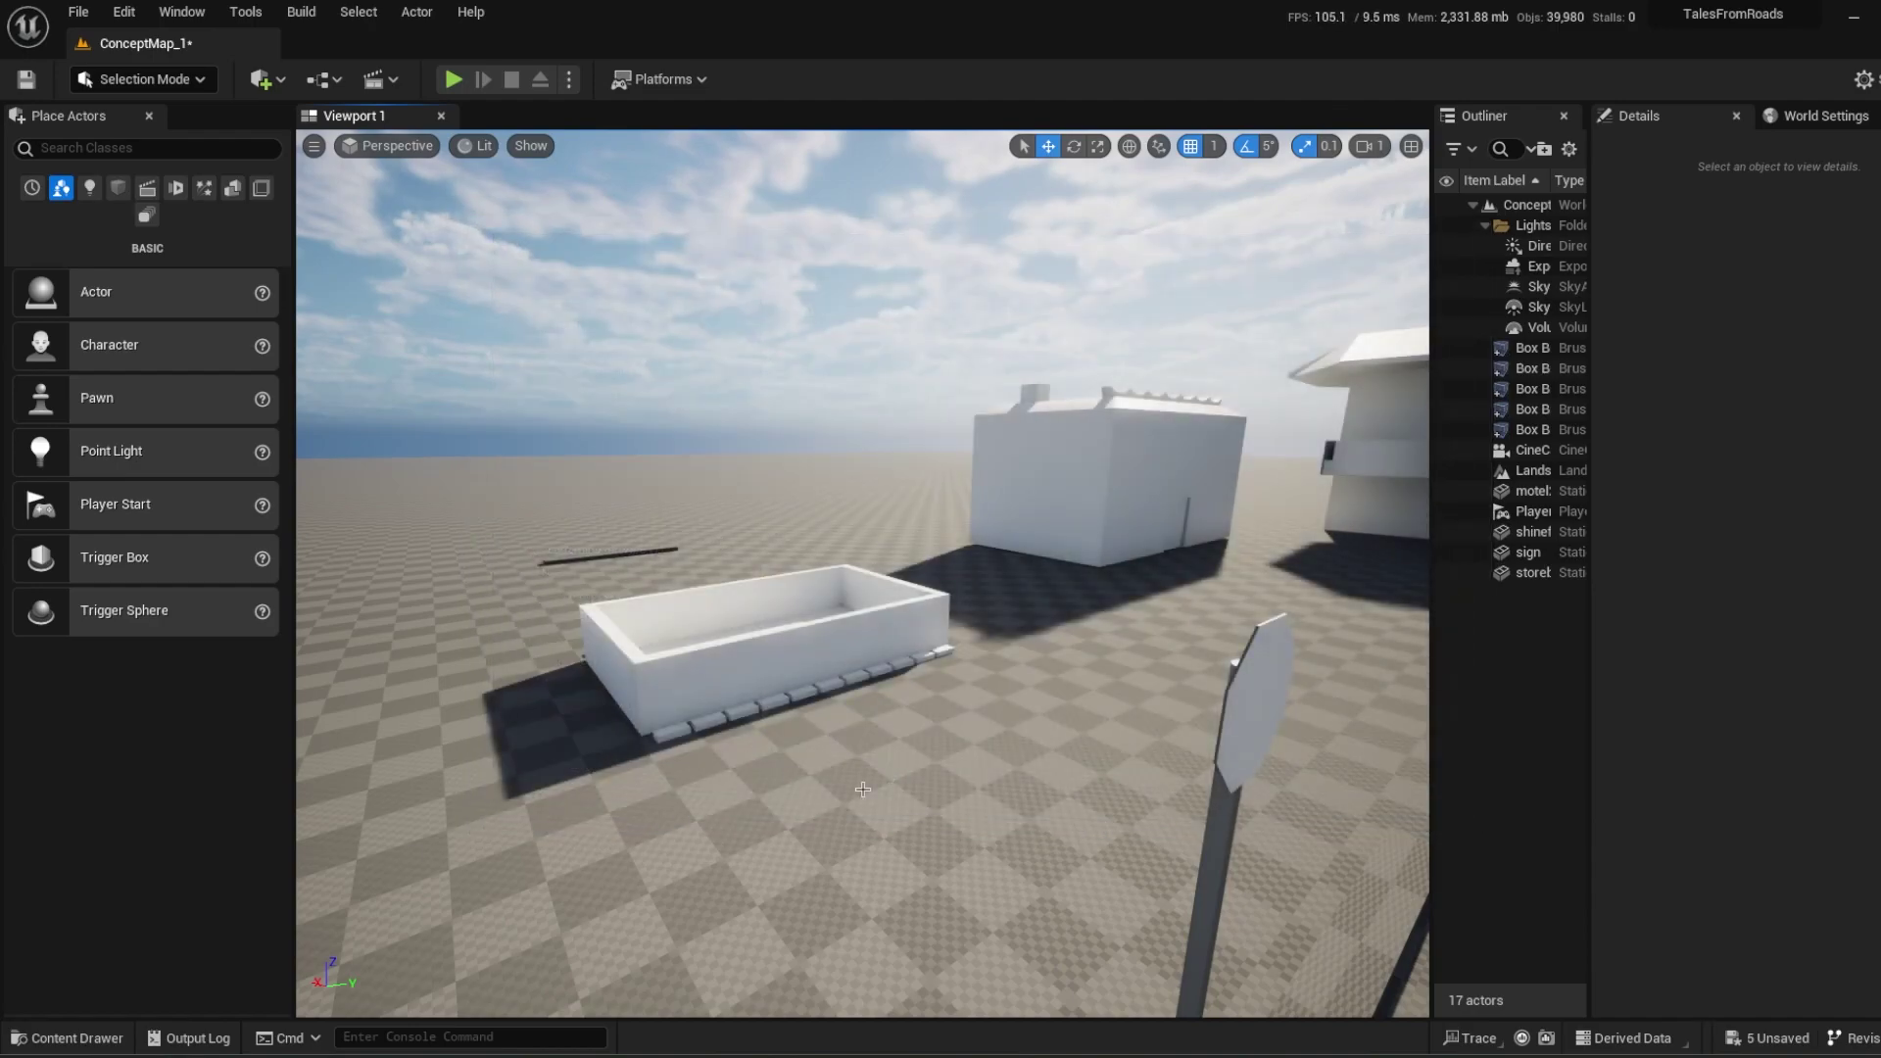
Place the billboard2 mesh from Holder_Props in the level near the planter box and rotate it about its vertical axis.
{"action": "left_click", "coordinate": [59, 1036]}
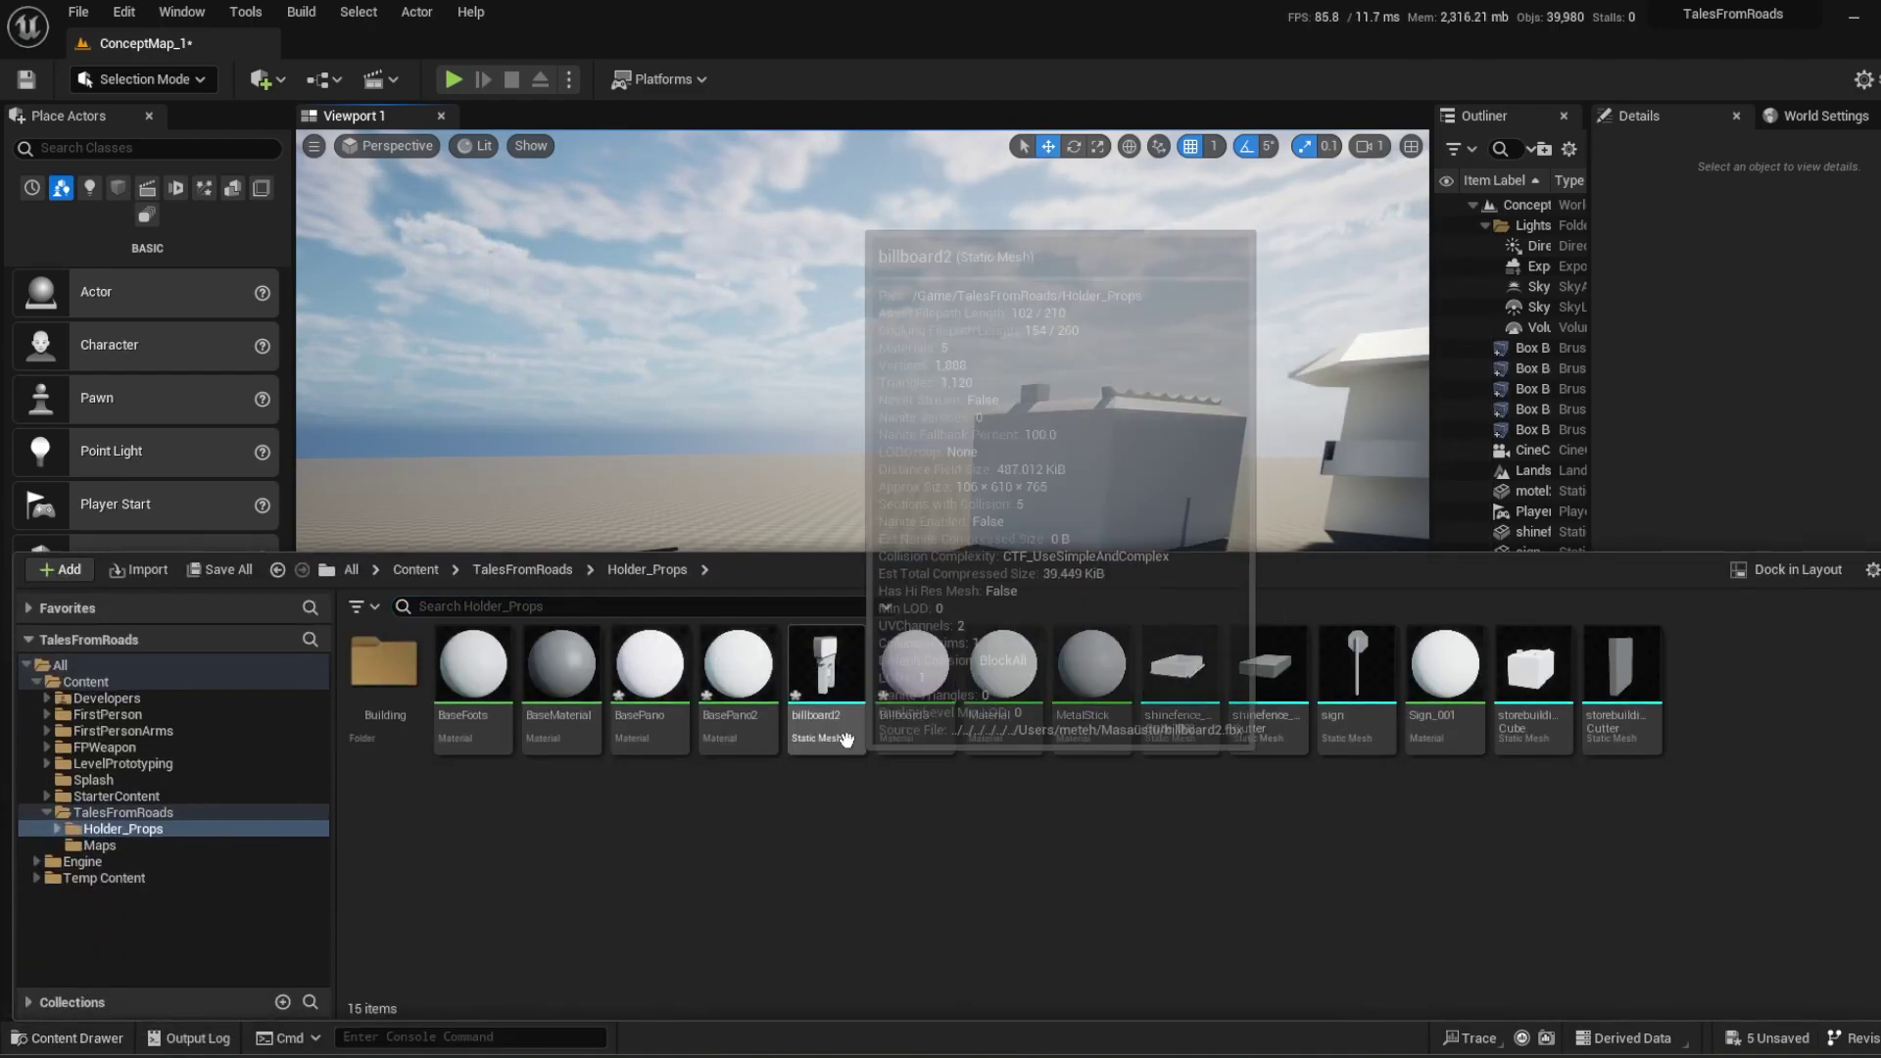
{"action": "left_click_drag", "start_coordinate": [825, 681], "coordinate": [768, 646]}
{"action": "right_click_drag", "start_coordinate": [768, 646], "coordinate": [826, 636]}
{"action": "key", "text": "w"}
{"action": "key", "text": "s"}
{"action": "key", "text": "e"}
{"action": "left_click_drag", "start_coordinate": [827, 764], "coordinate": [984, 772]}
{"action": "key", "text": "w"}
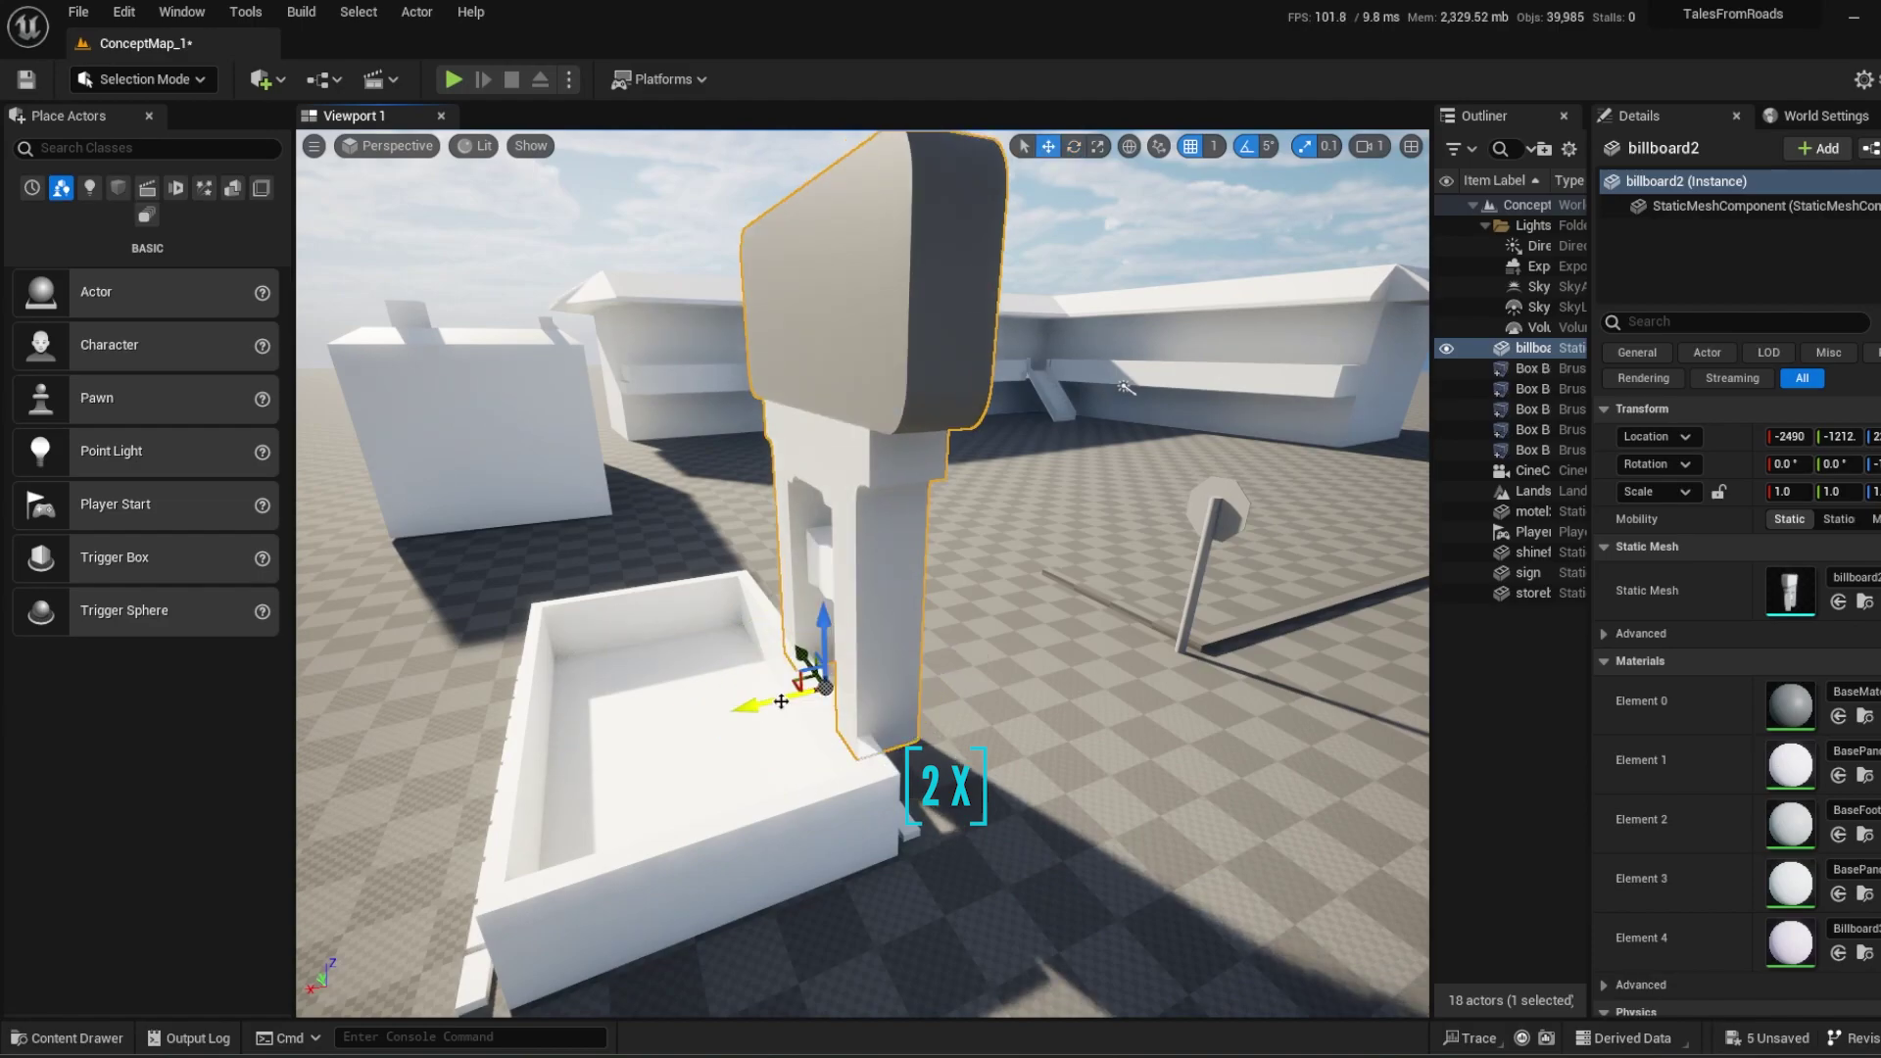
Move the billboard into the middle of the planter box, at about X -2200, Y -1121, and deselect it.
{"action": "left_click_drag", "start_coordinate": [763, 729], "coordinate": [590, 752]}
{"action": "key", "text": "d"}
{"action": "right_click_drag", "start_coordinate": [763, 733], "coordinate": [578, 754]}
{"action": "mouse_move", "coordinate": [906, 566]}
{"action": "left_mouse_down"}
{"action": "mouse_move", "coordinate": [962, 552]}
{"action": "mouse_move", "coordinate": [905, 580]}
{"action": "left_mouse_up"}
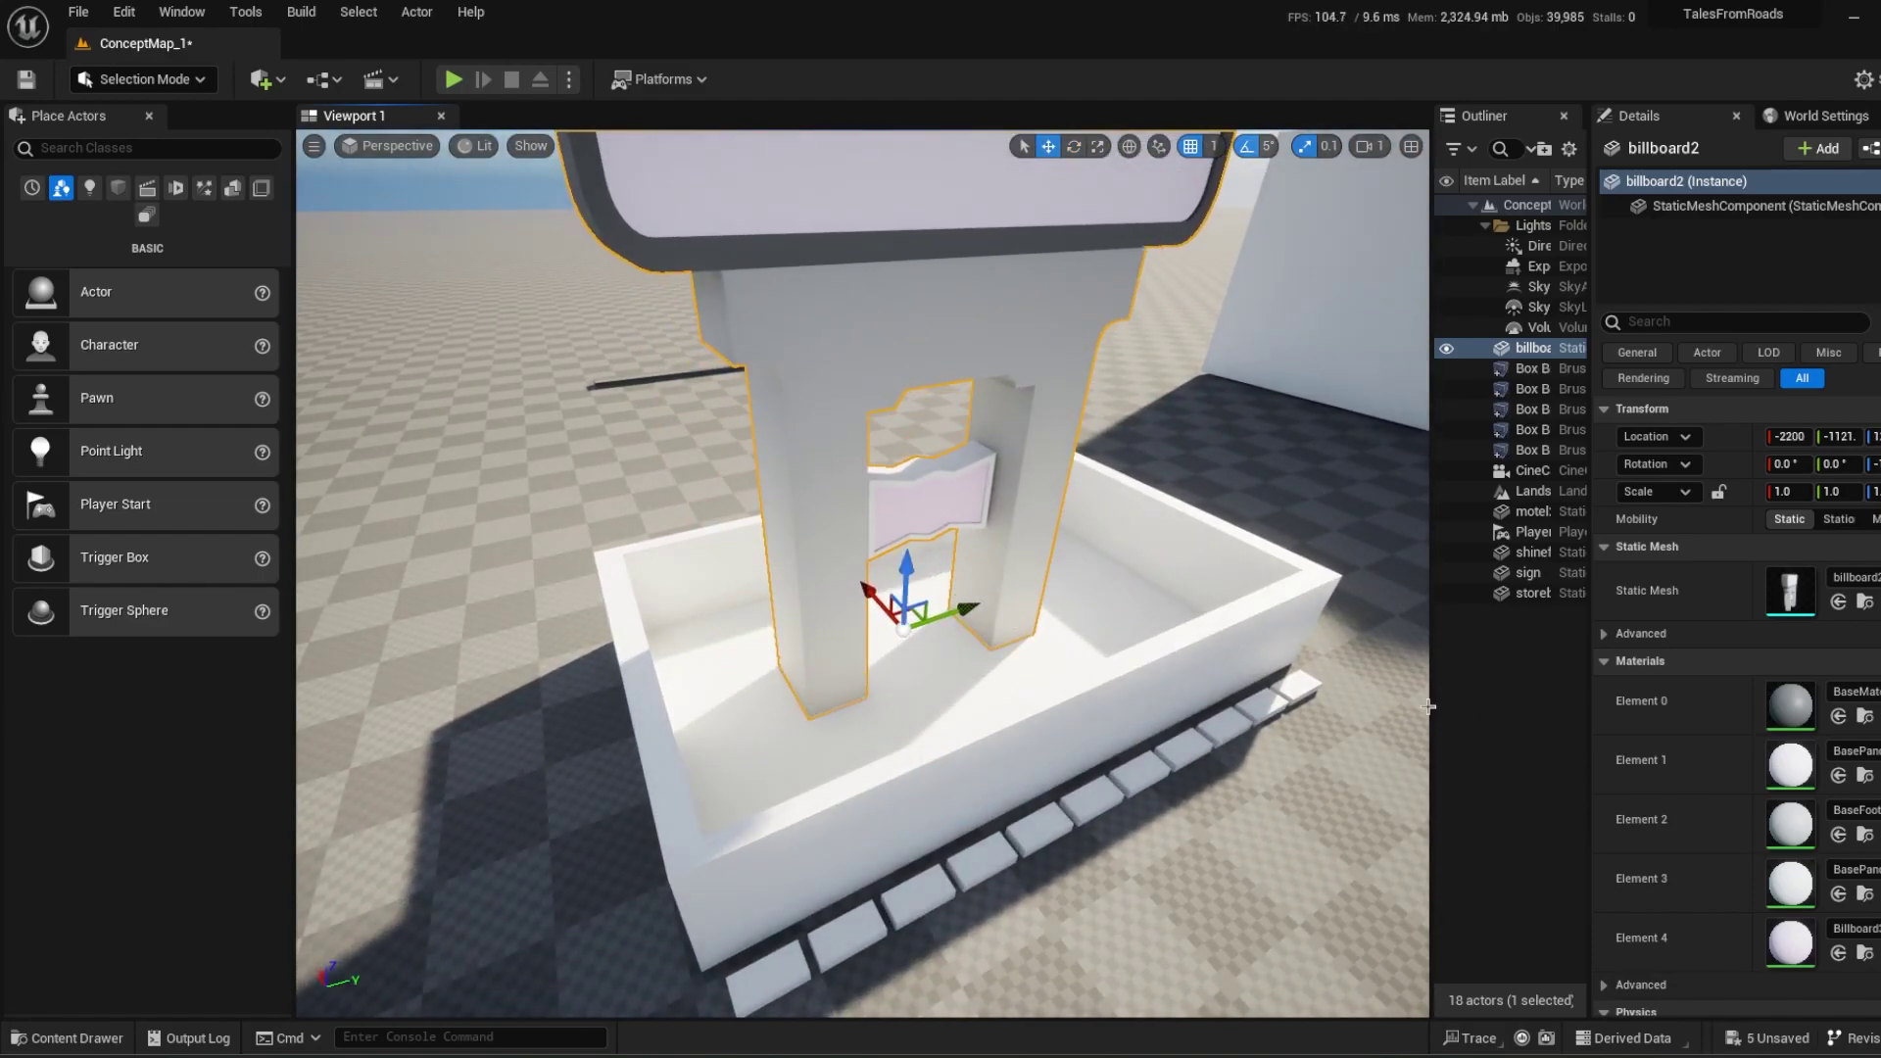
{"action": "left_click", "coordinate": [1501, 723]}
{"action": "right_click_drag", "start_coordinate": [1224, 701], "coordinate": [1298, 681]}
{"action": "key", "text": "s"}
{"action": "key", "text": "w"}
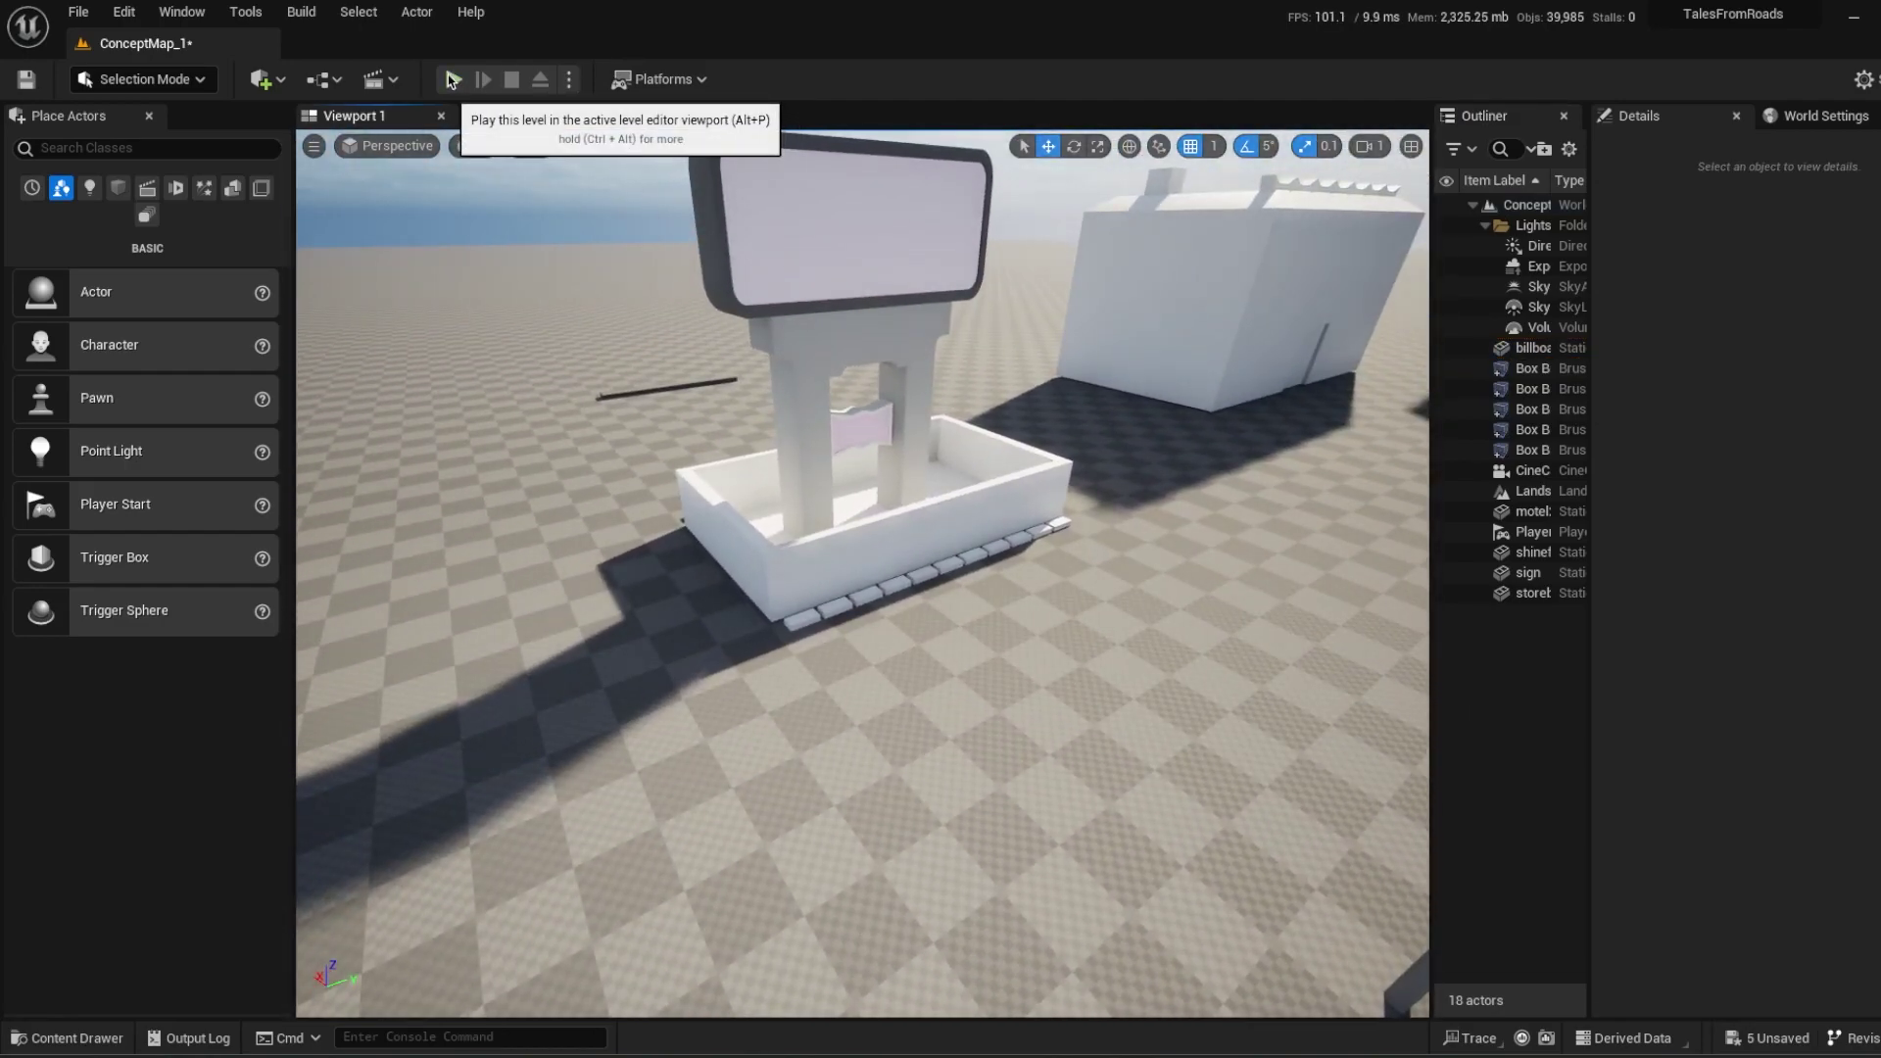
Play the level and walk the character up to the billboard in the planter box.
{"action": "left_click", "coordinate": [452, 80]}
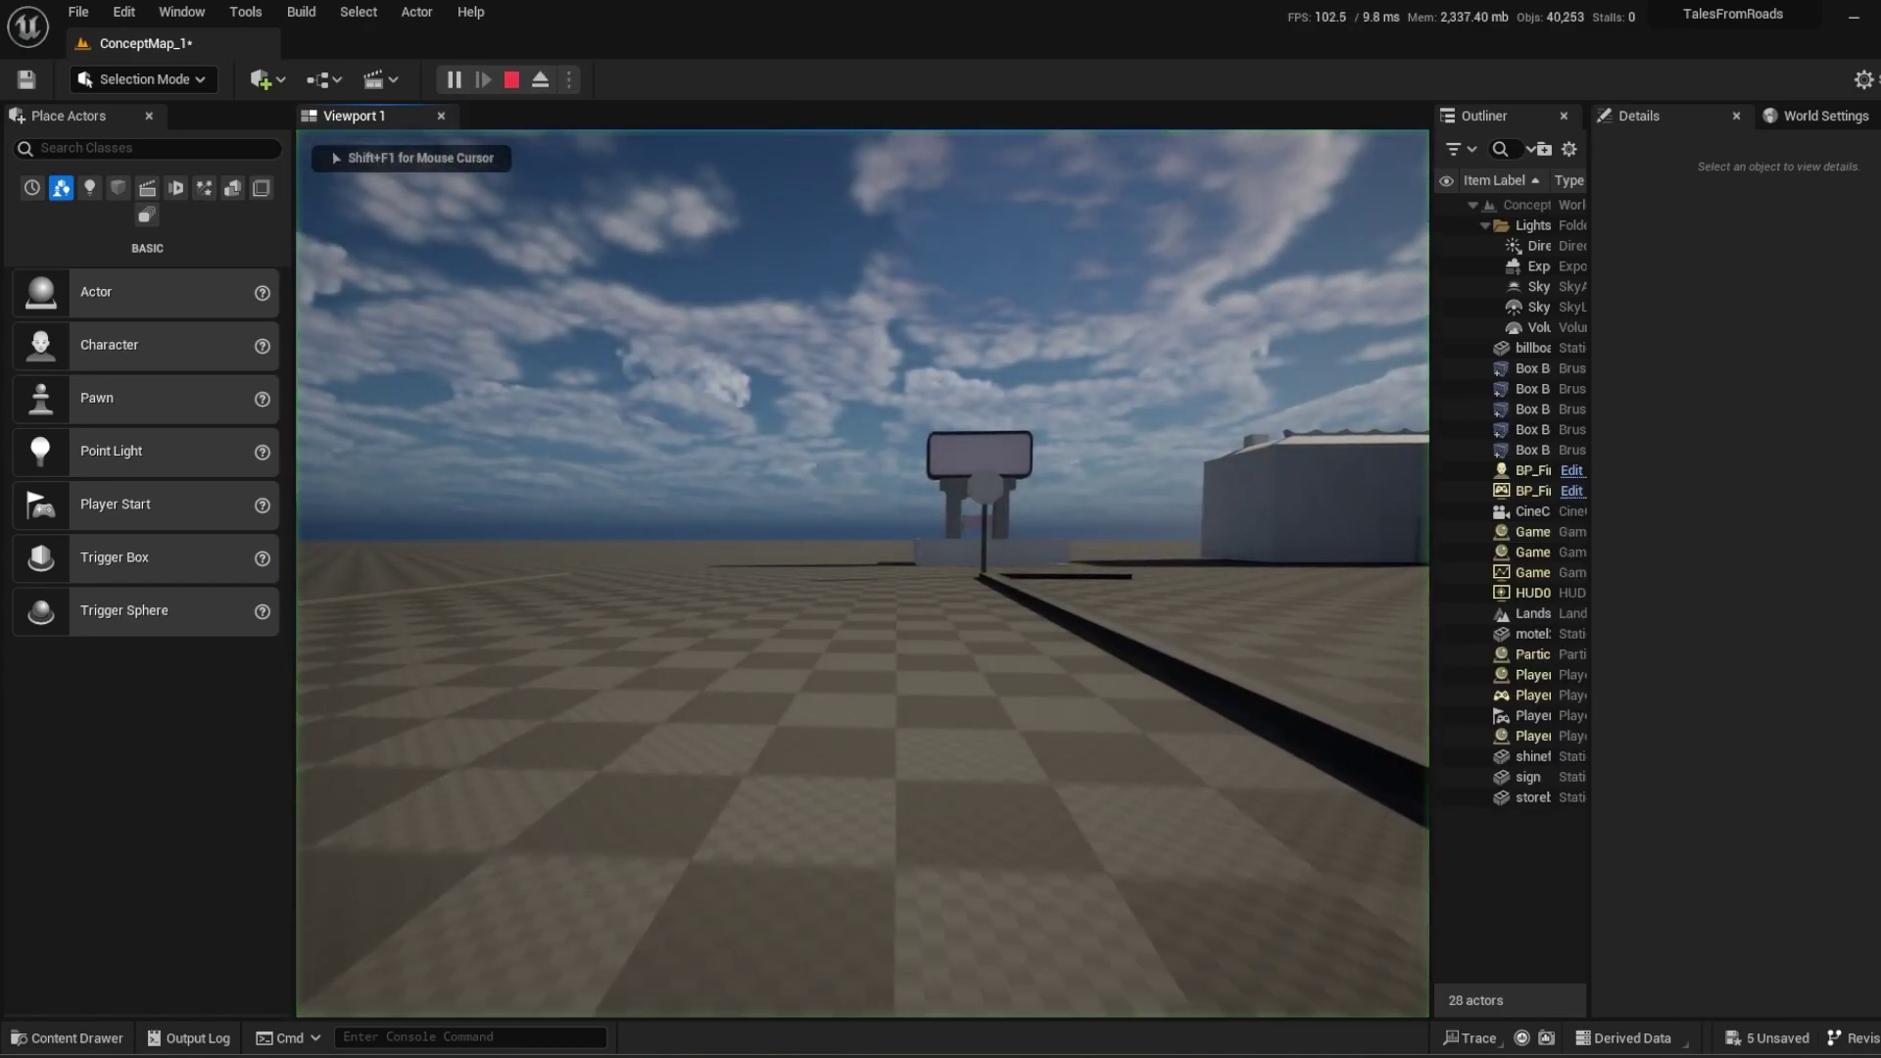
{"action": "key", "text": "w"}
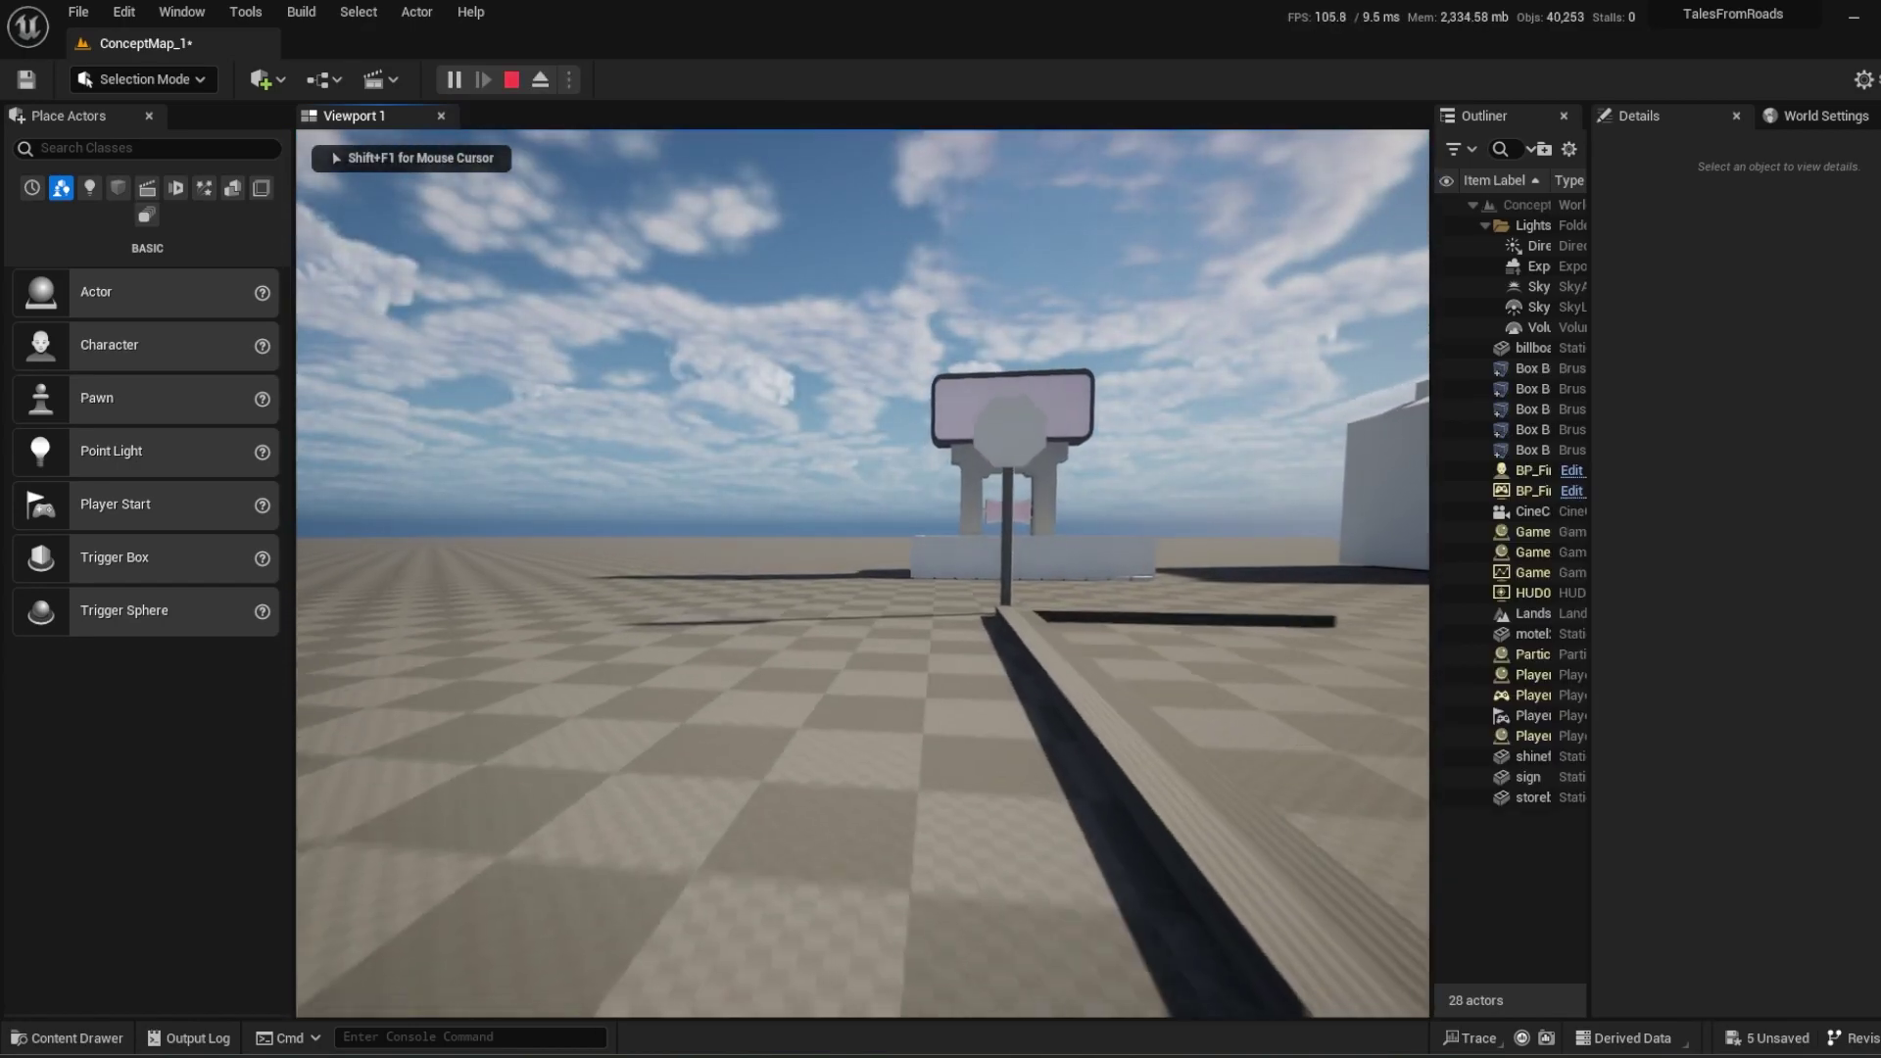
{"action": "key", "text": "w"}
{"action": "key", "text": "w"}
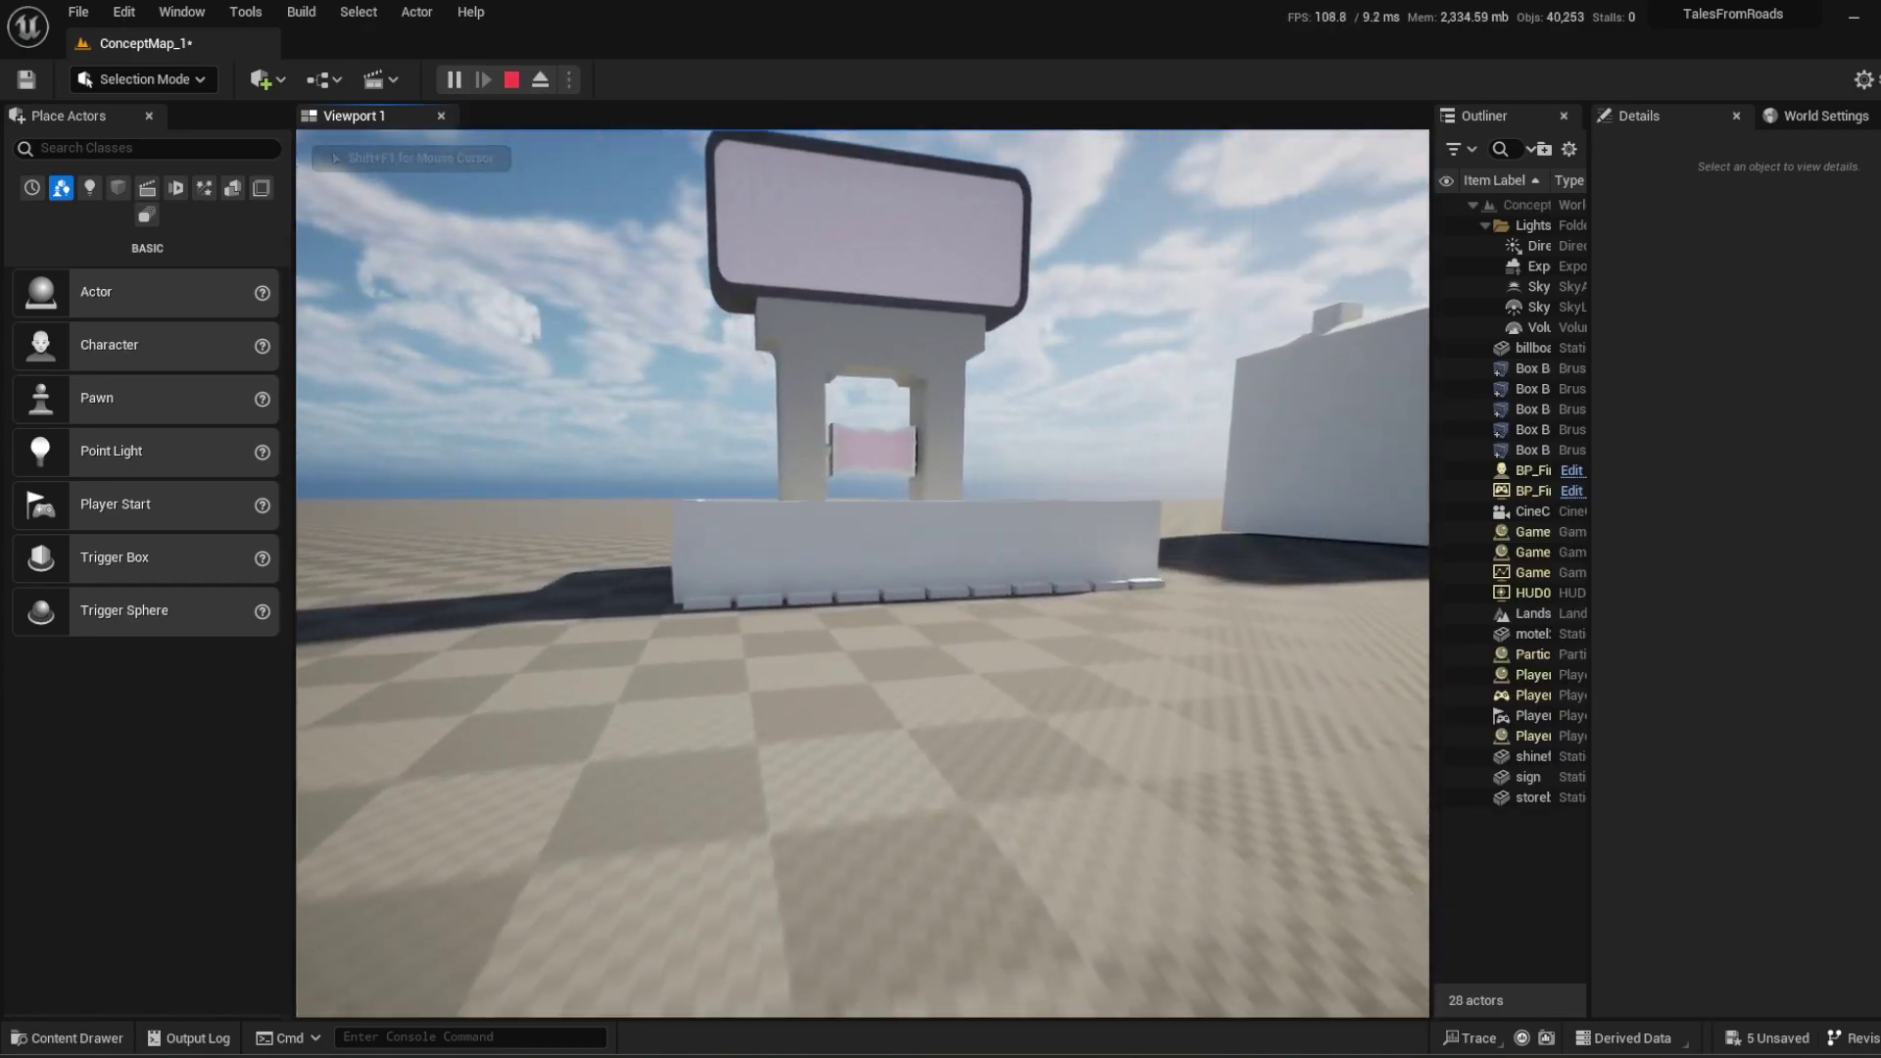
{"action": "key", "text": "w"}
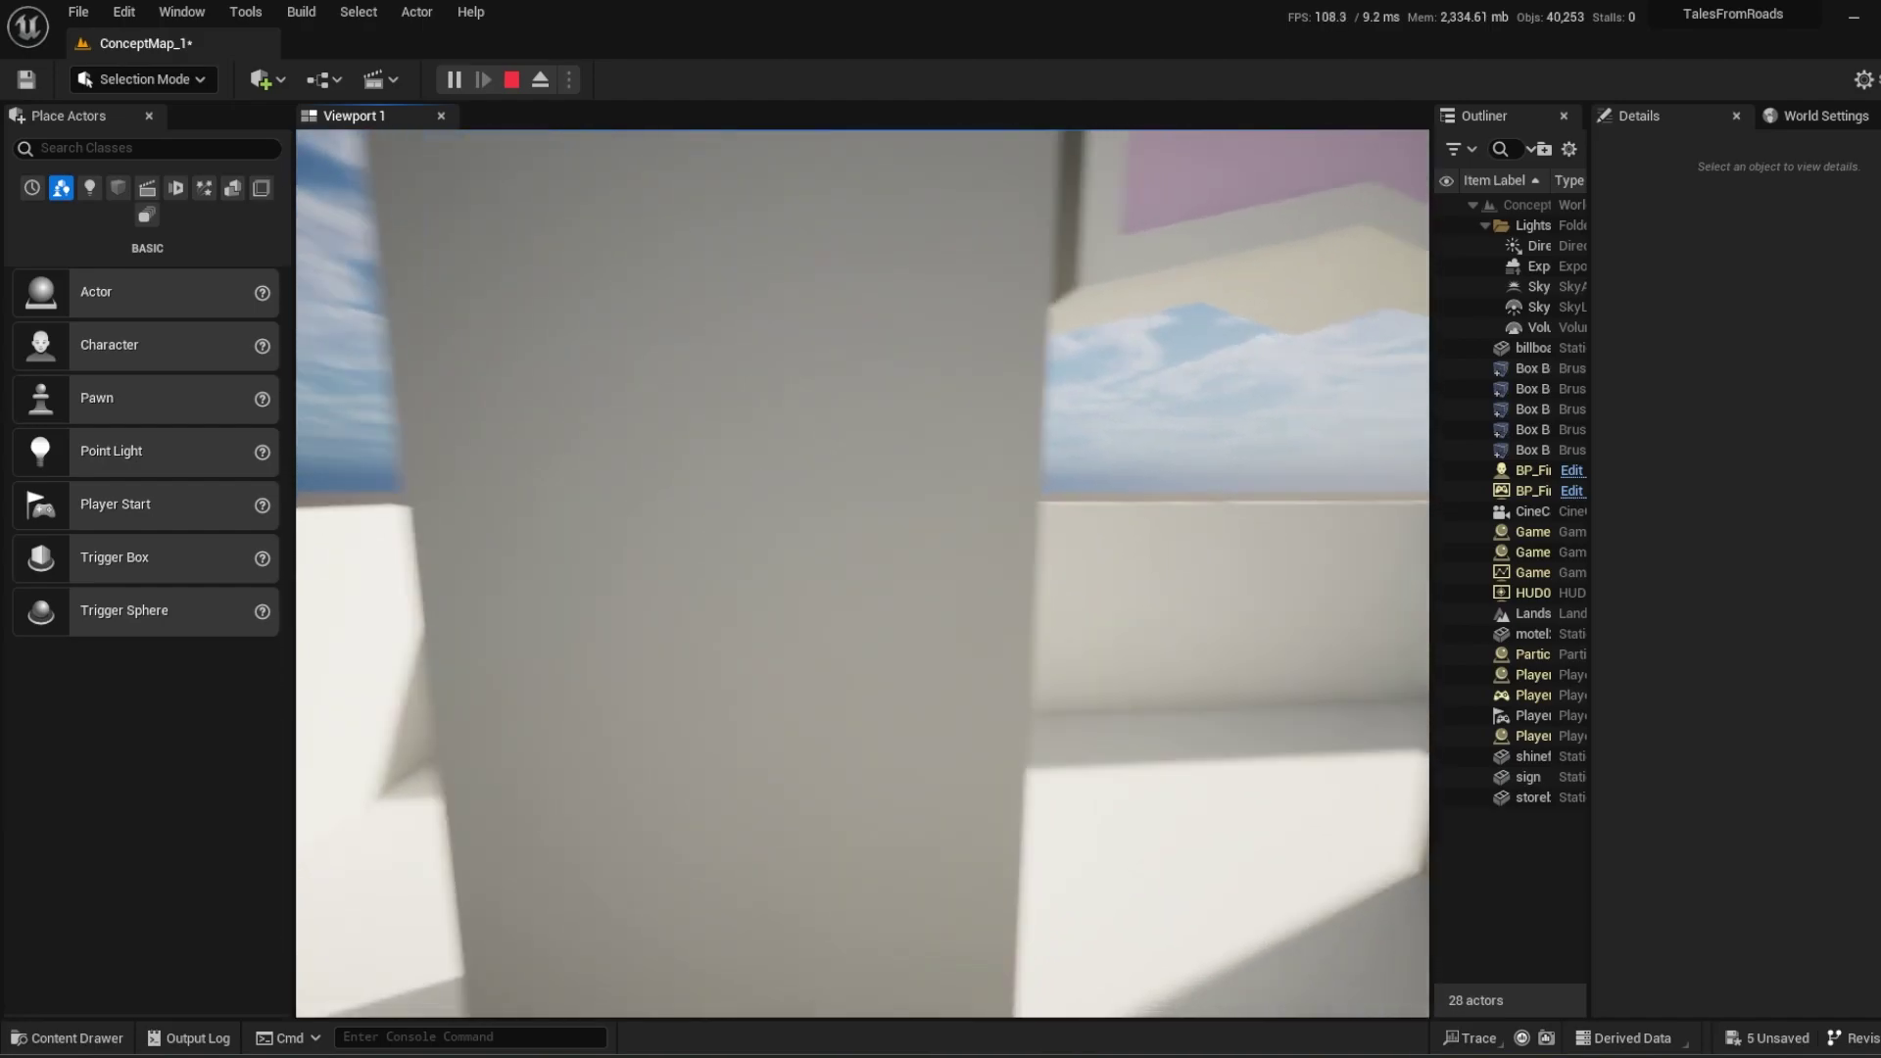
Walk the character against the billboard's legs and into the gap between them from both sides to test collision, and end the play session.
{"action": "key", "text": "w"}
{"action": "key", "text": "s"}
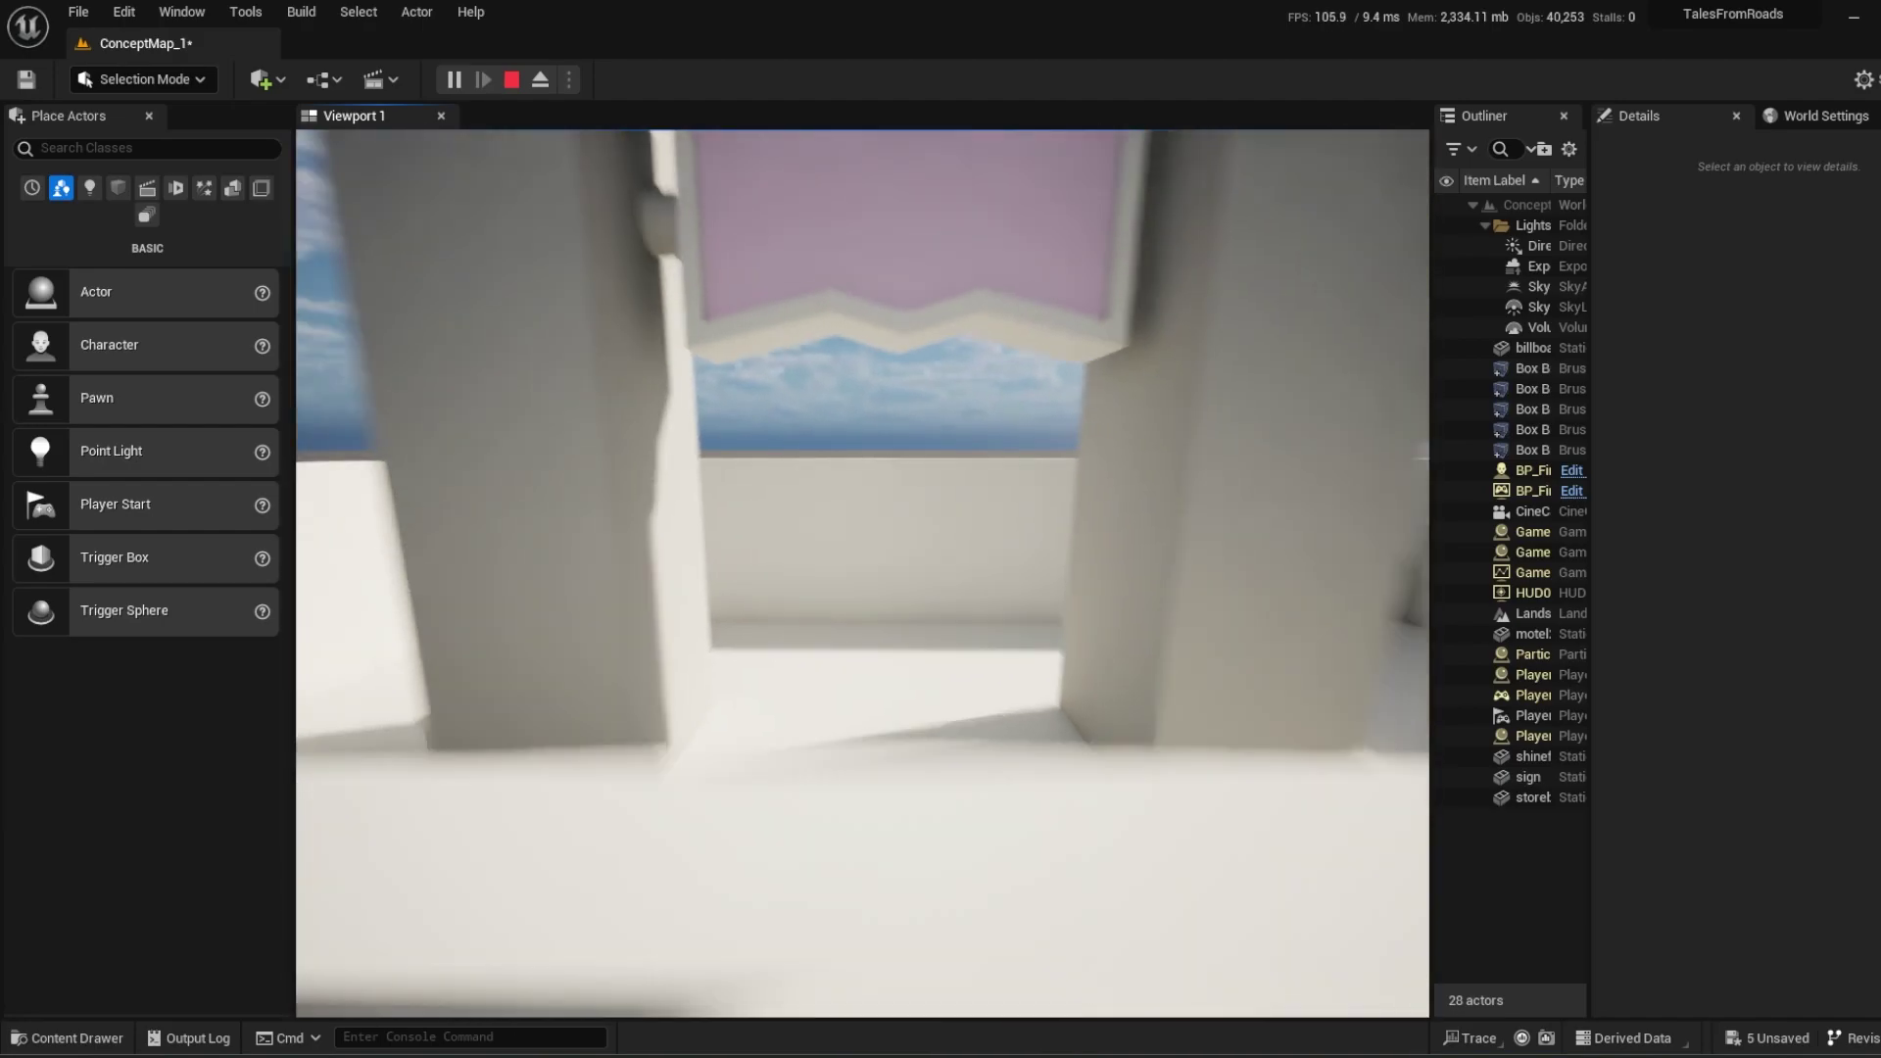
{"action": "key", "text": "w"}
{"action": "key", "text": "w"}
{"action": "key", "text": "s"}
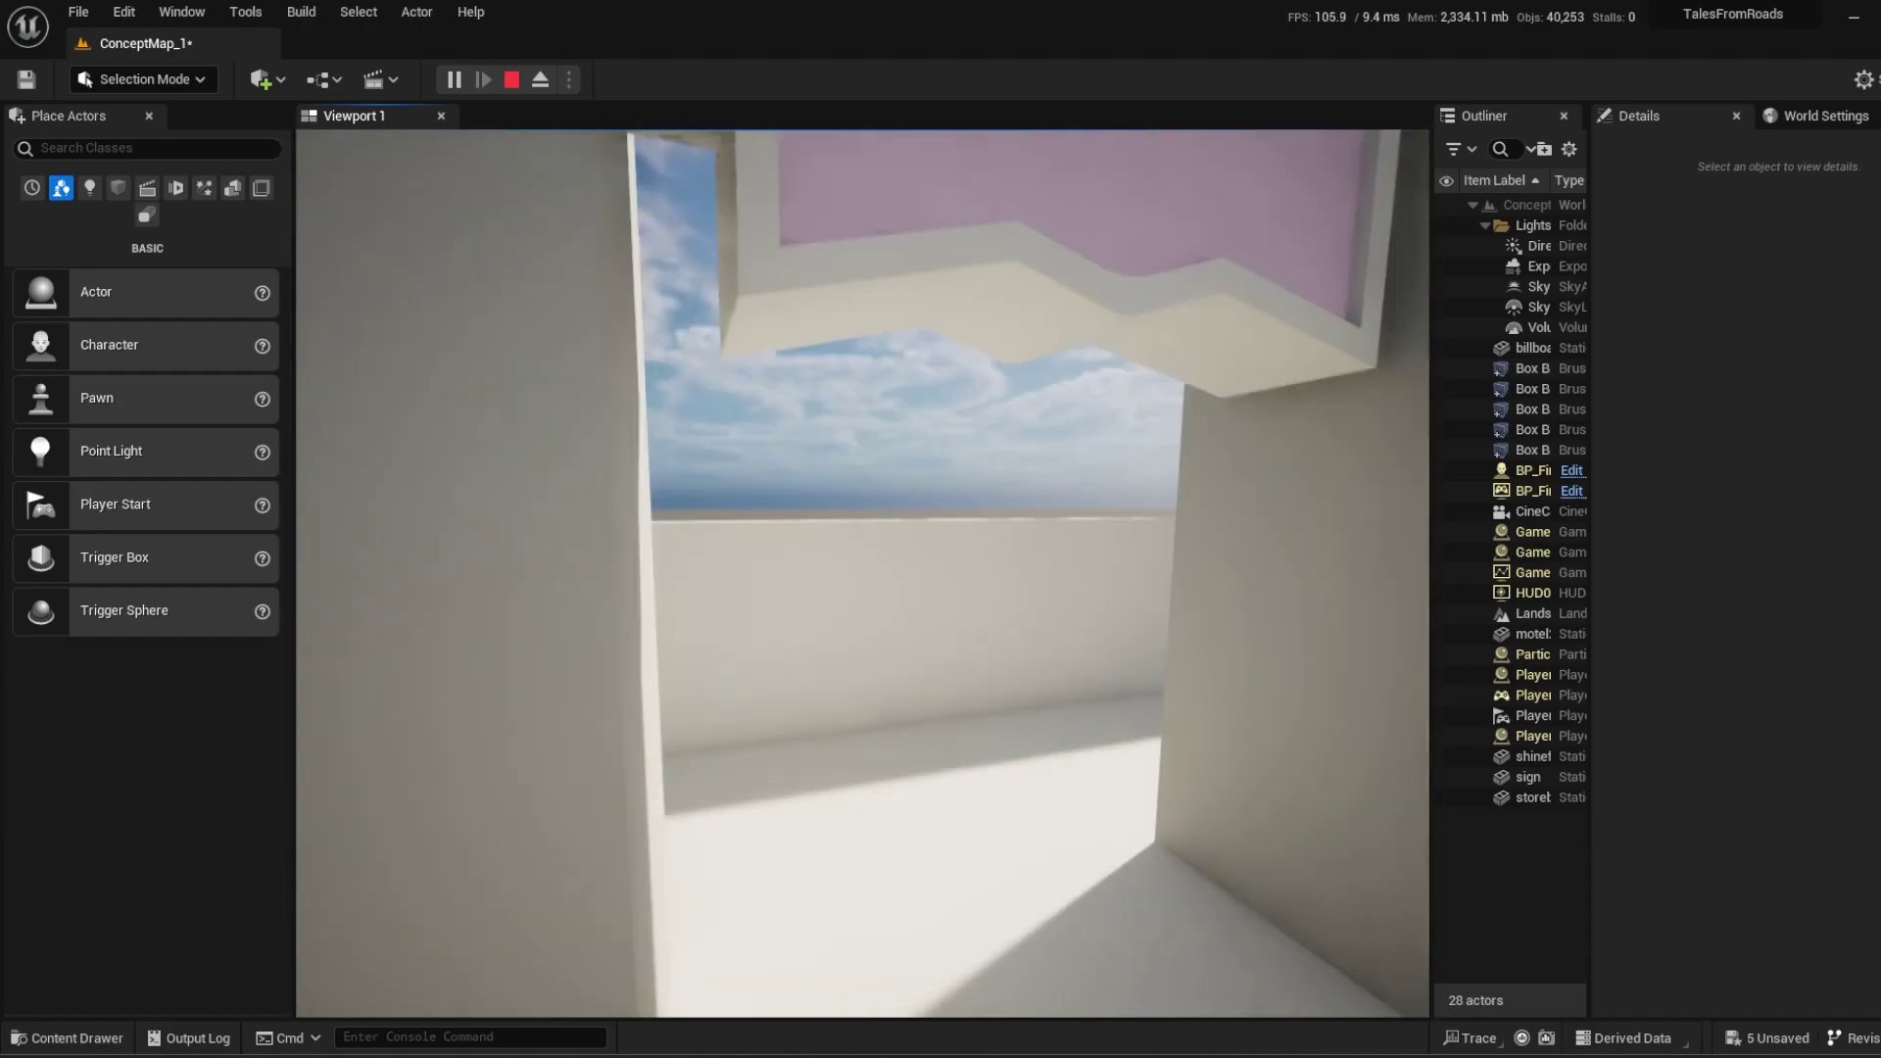
{"action": "key", "text": "w"}
{"action": "key", "text": "s"}
{"action": "key", "text": "w"}
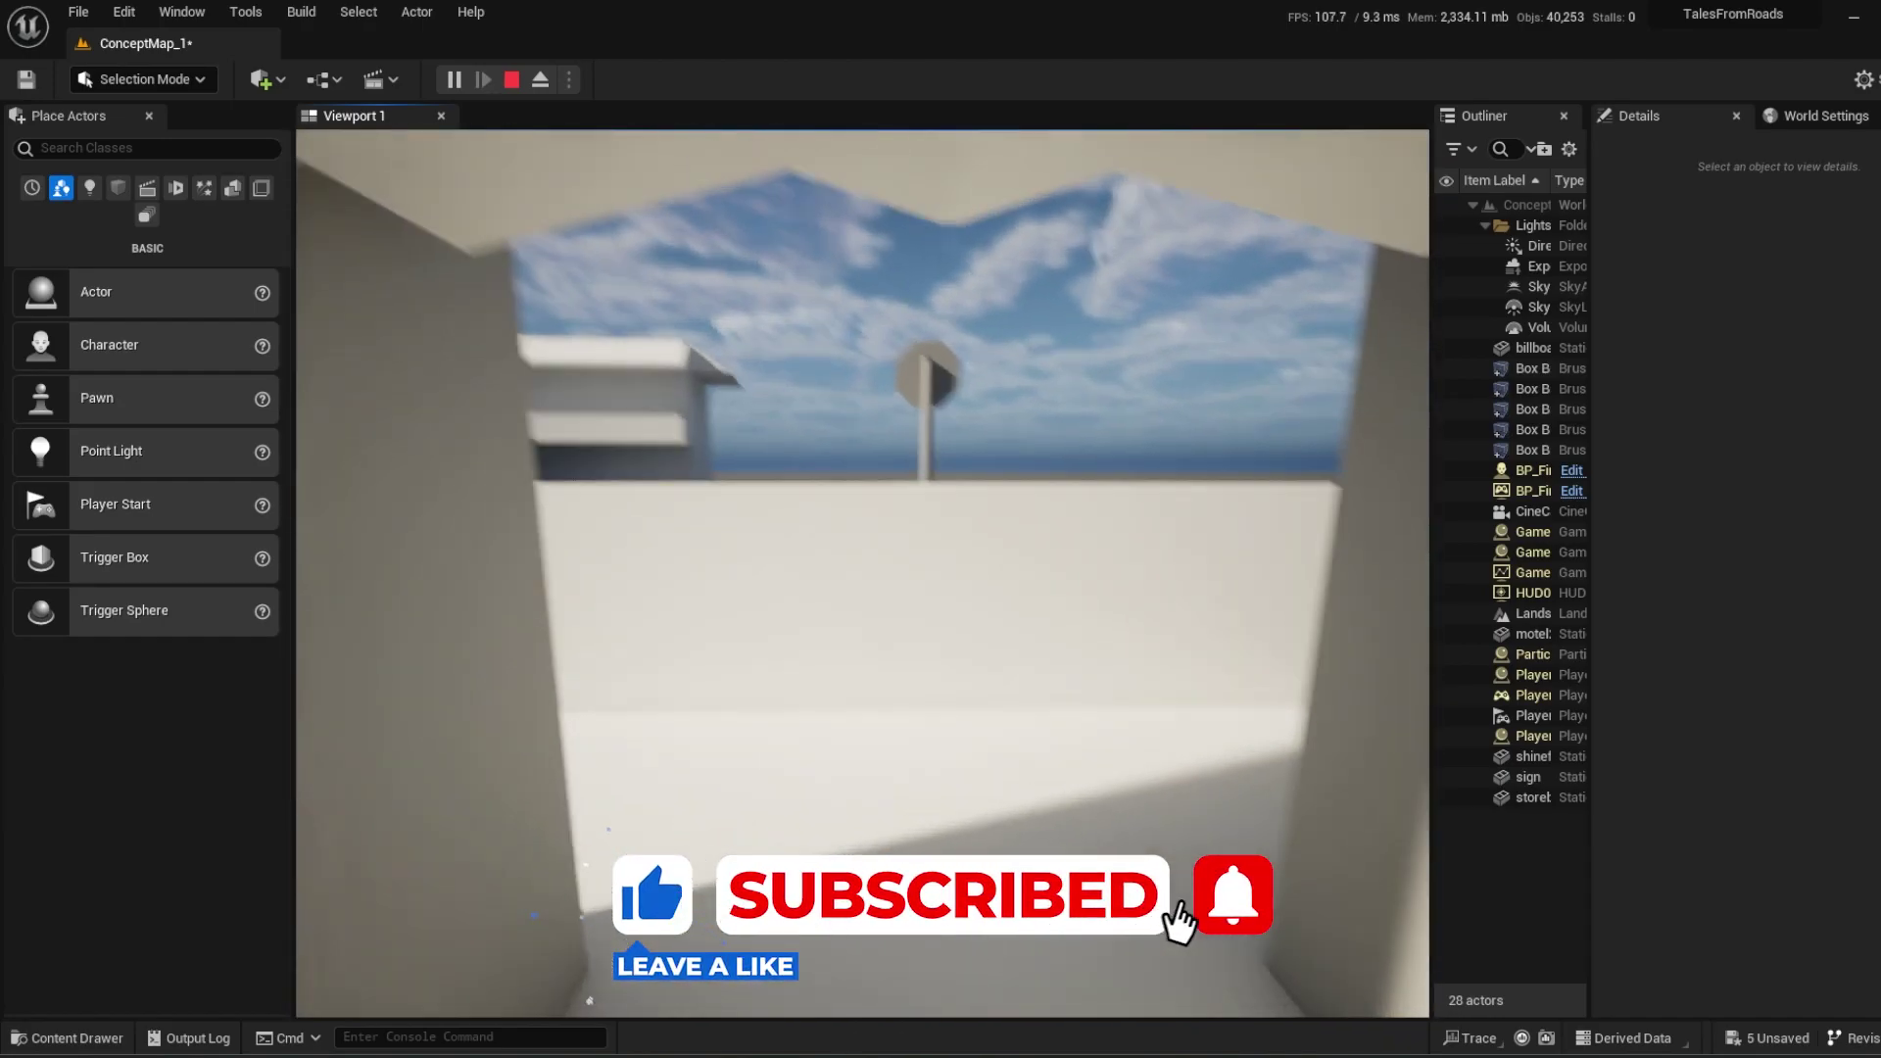
{"action": "key", "text": "w"}
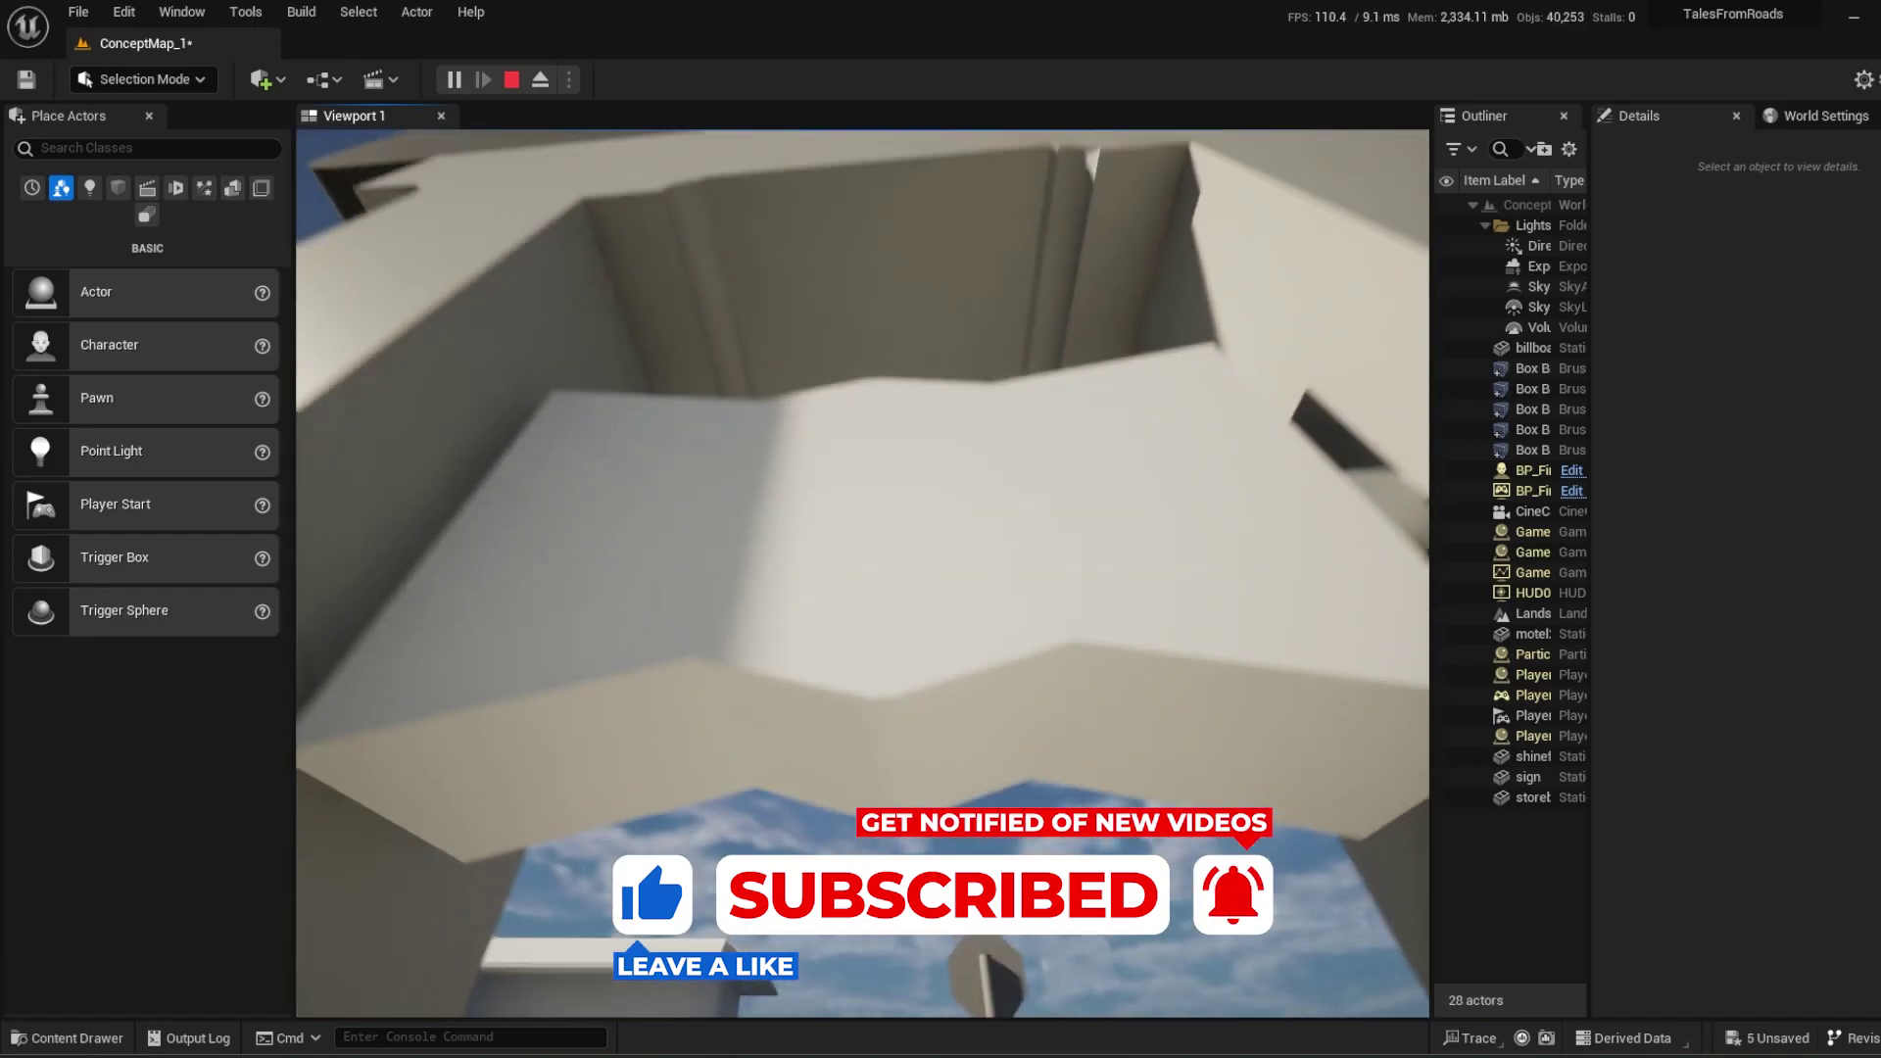
{"action": "key", "text": "s"}
{"action": "key", "text": "w"}
{"action": "key", "text": "s"}
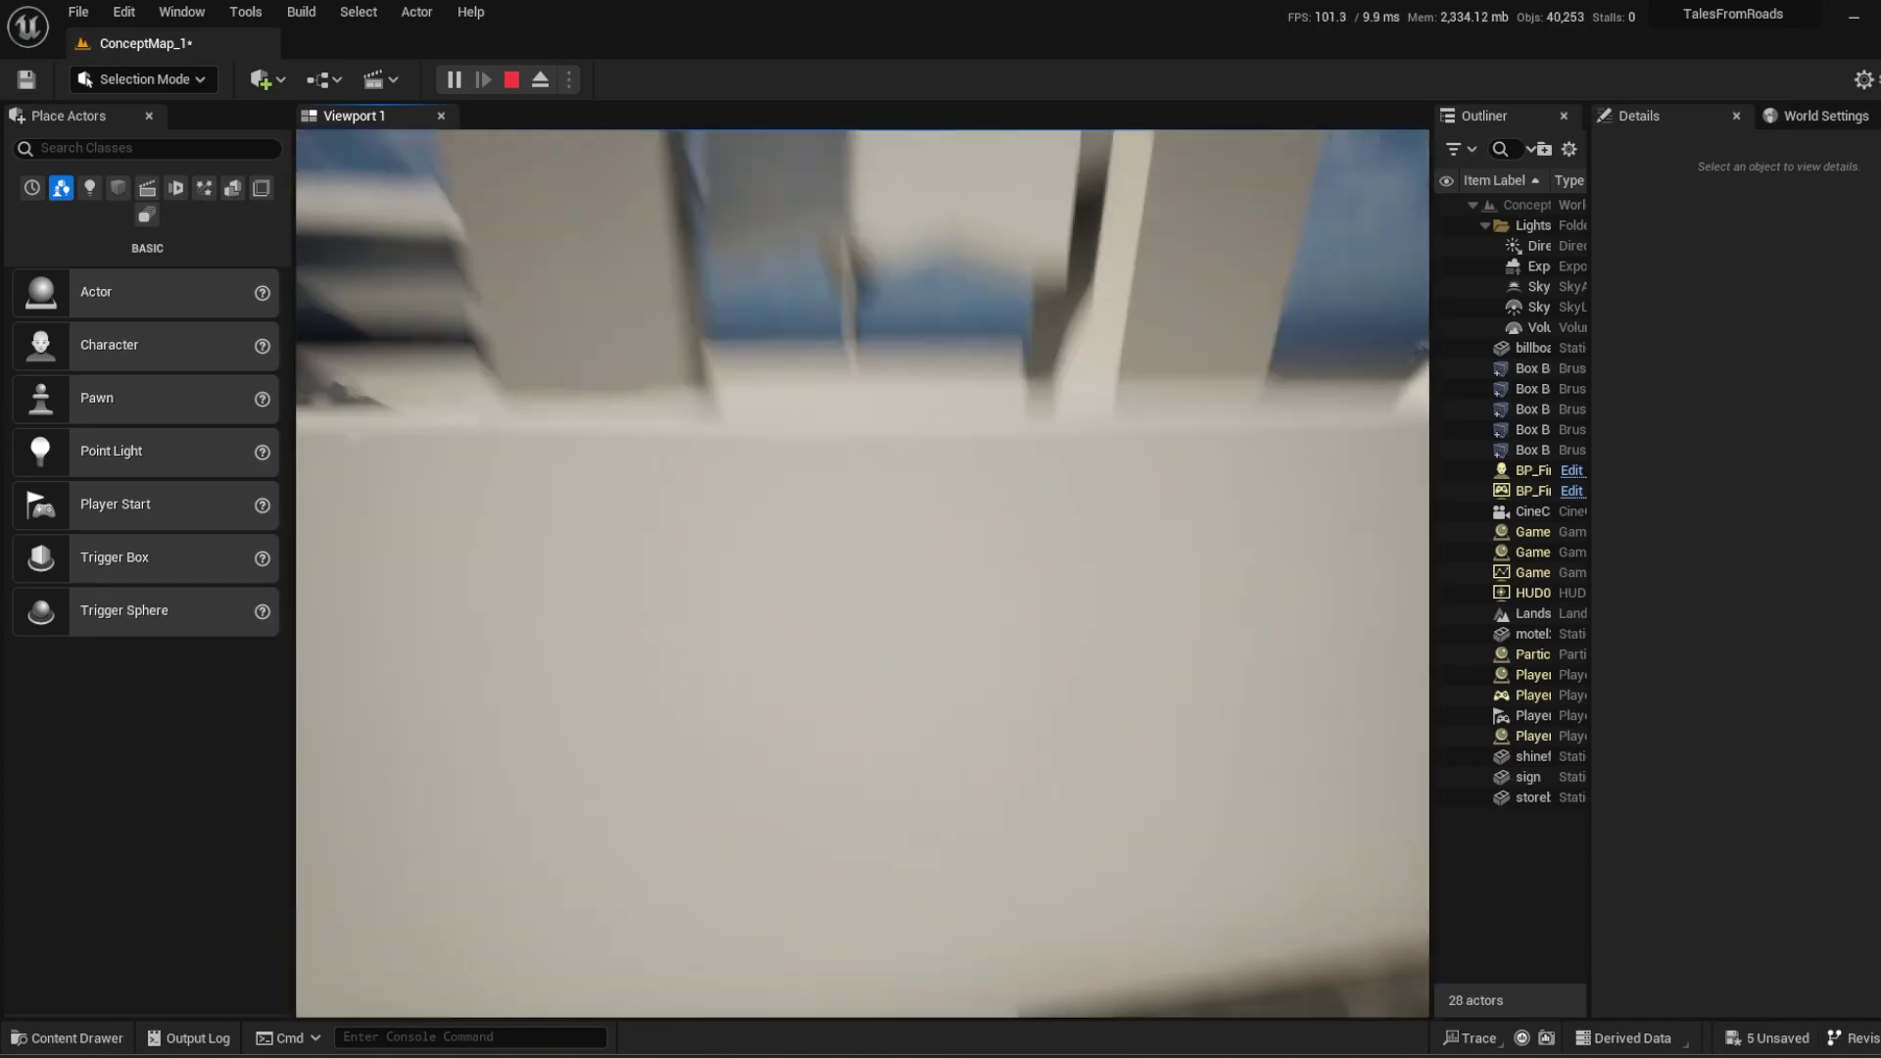
{"action": "key", "text": "w"}
{"action": "key", "text": "w"}
{"action": "key", "text": "s"}
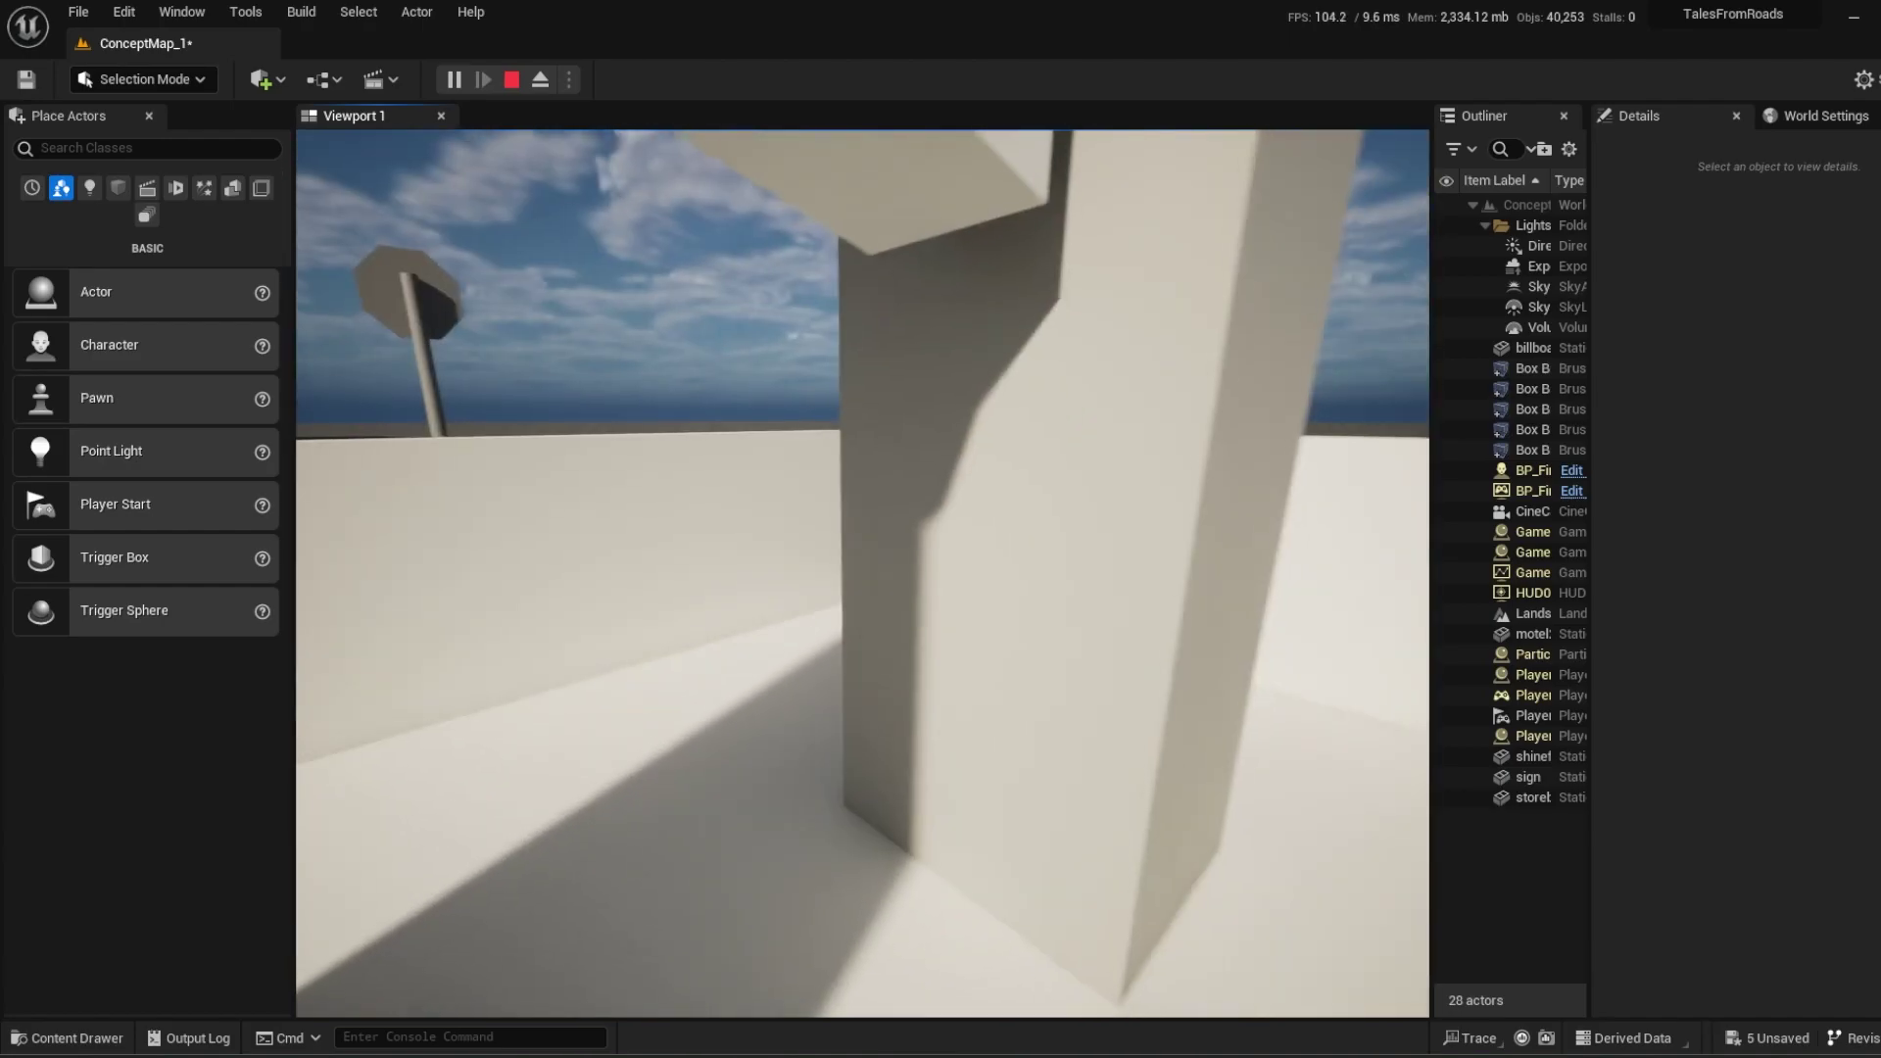
{"action": "key", "text": "w"}
{"action": "key", "text": "w"}
{"action": "key", "text": "s"}
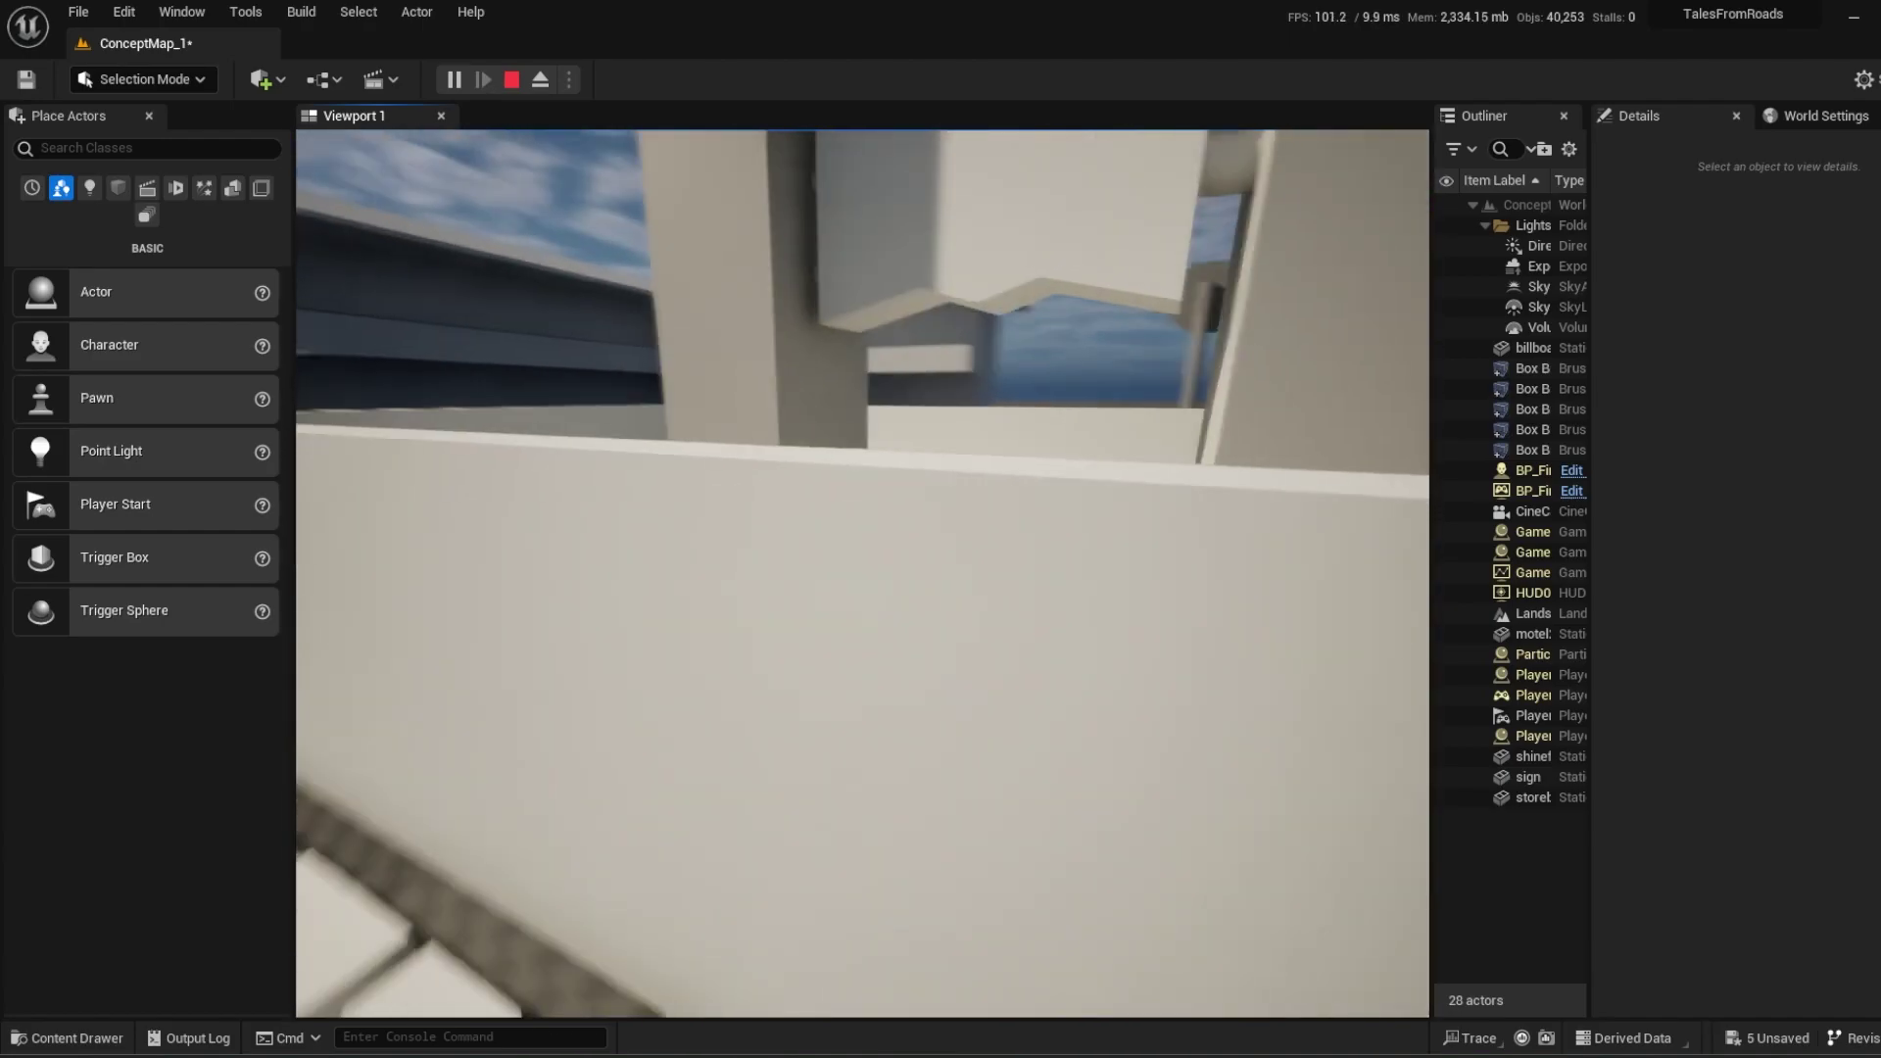
{"action": "key", "text": "w"}
{"action": "key", "text": "w"}
{"action": "key", "text": "s"}
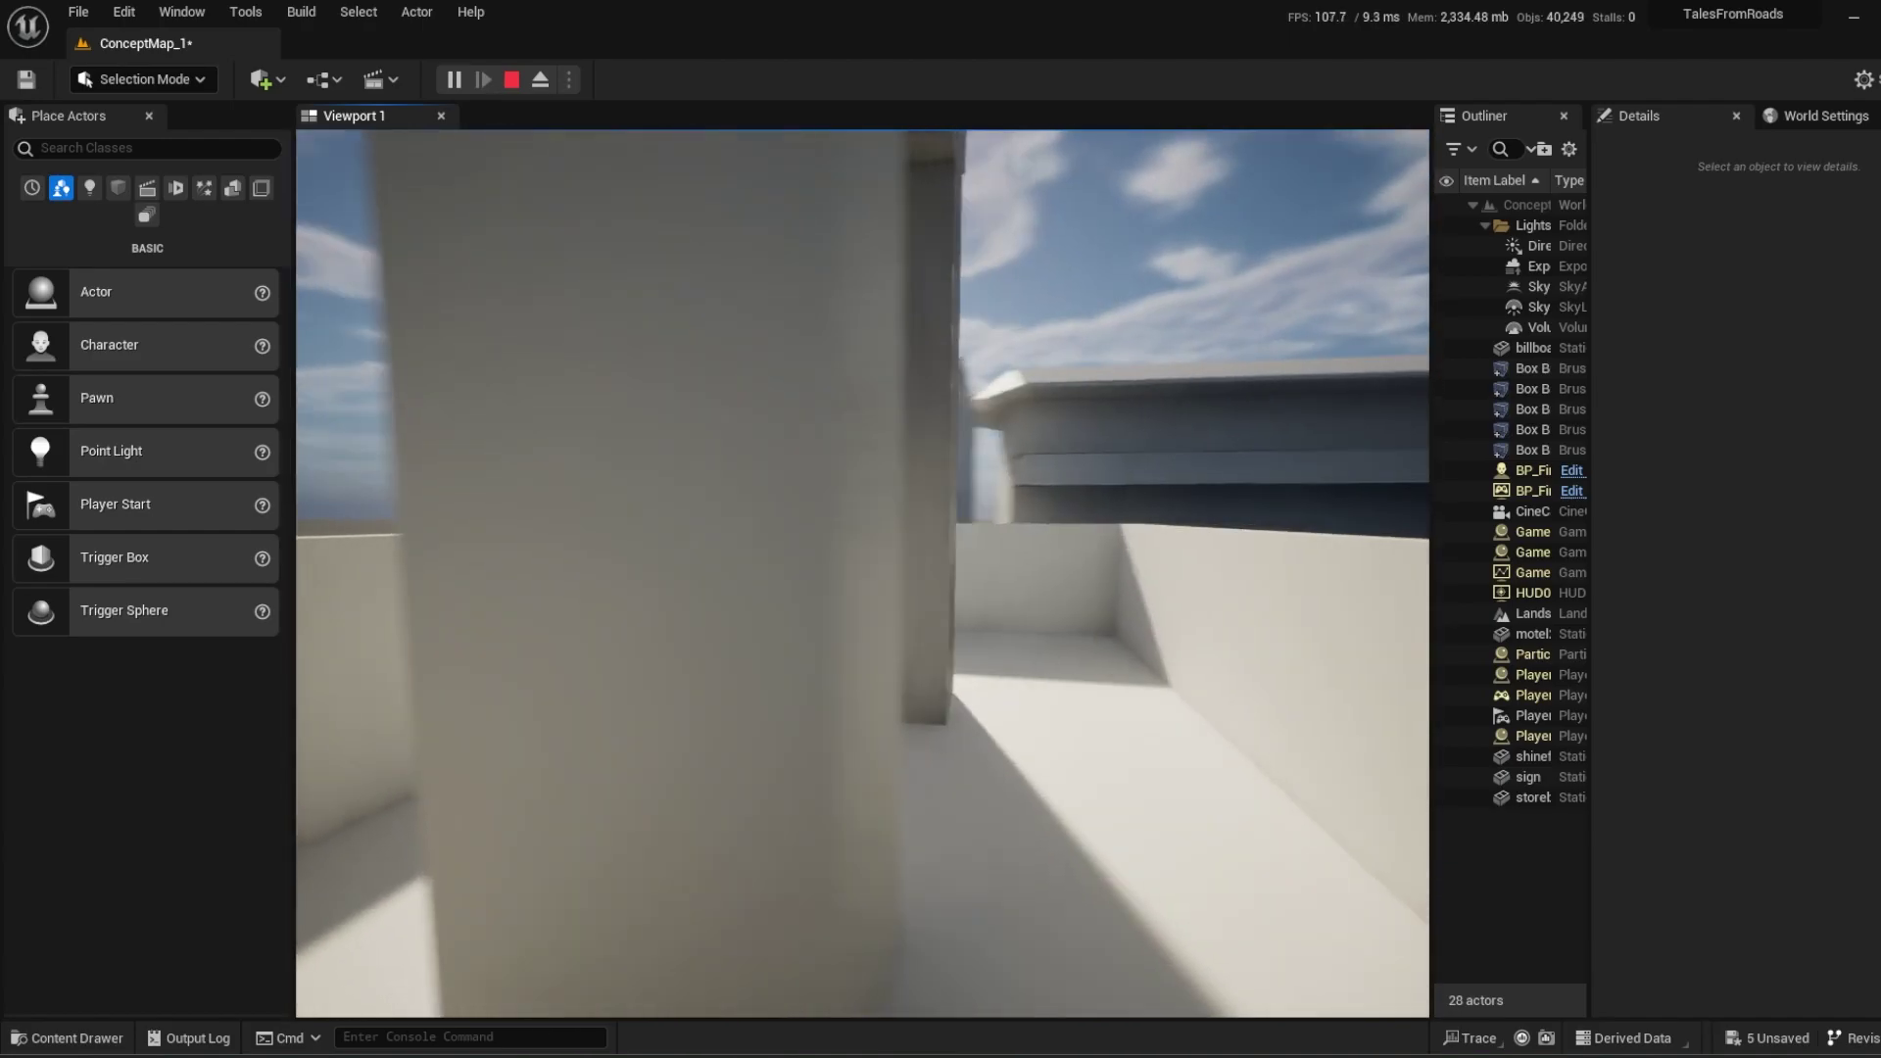
{"action": "key", "text": "w"}
{"action": "key", "text": "Escape"}
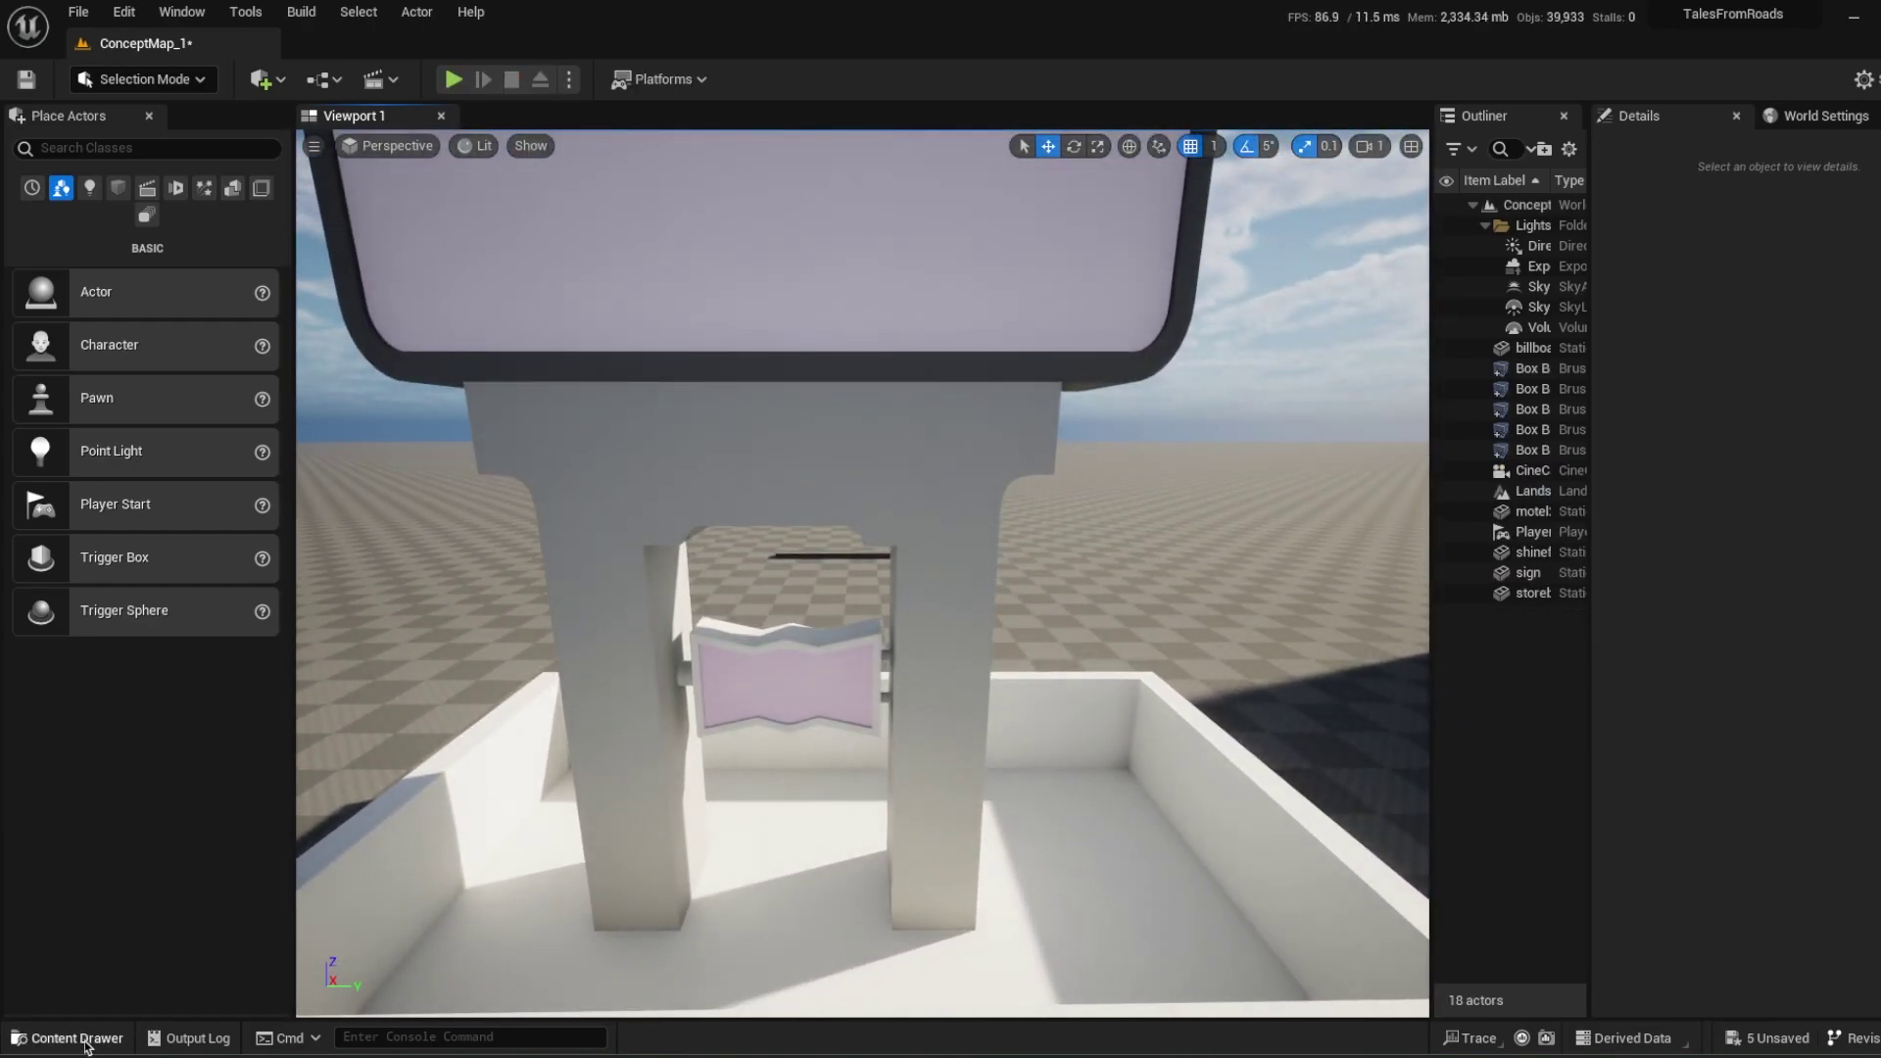
Open the billboard2 static mesh in its mesh editor, view it from the front and save the asset.
{"action": "left_click", "coordinate": [69, 1038]}
{"action": "double_click", "coordinate": [831, 669]}
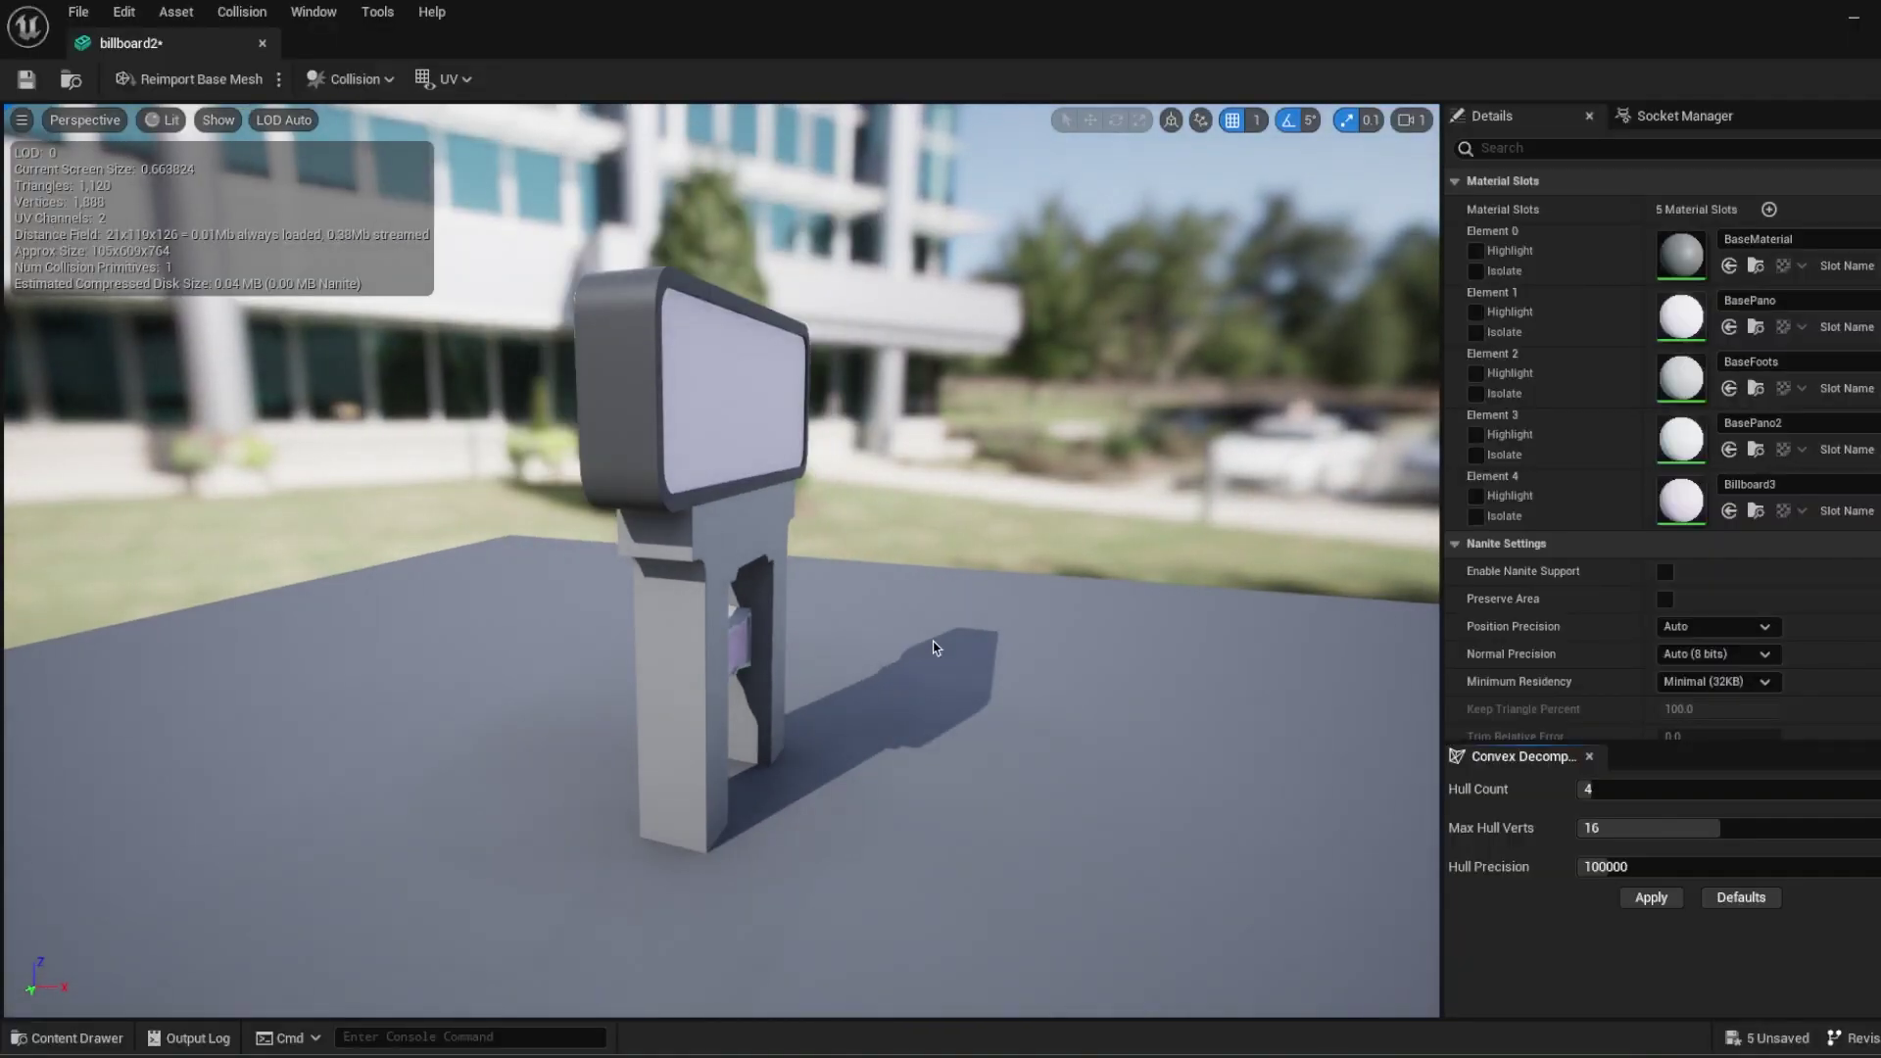
{"action": "right_click_drag", "start_coordinate": [933, 647], "coordinate": [843, 690]}
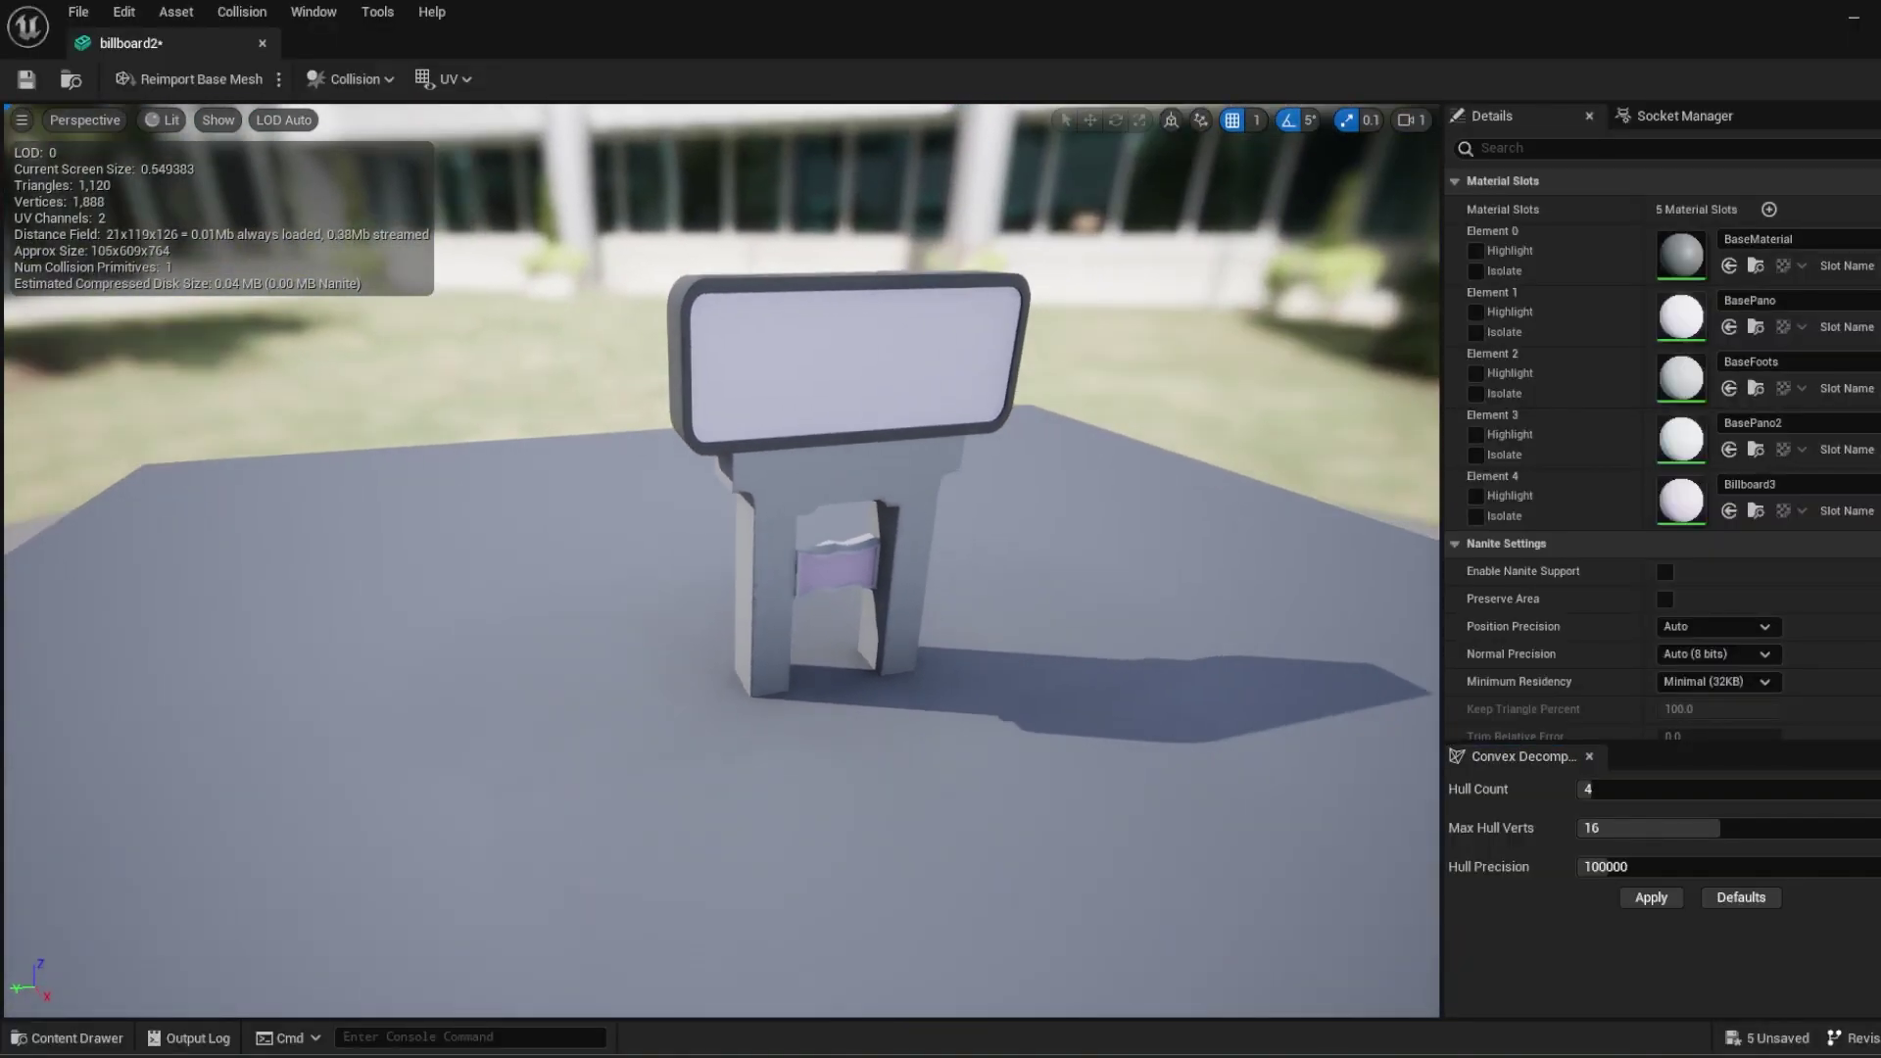
{"action": "right_click_drag", "start_coordinate": [706, 284], "coordinate": [588, 259]}
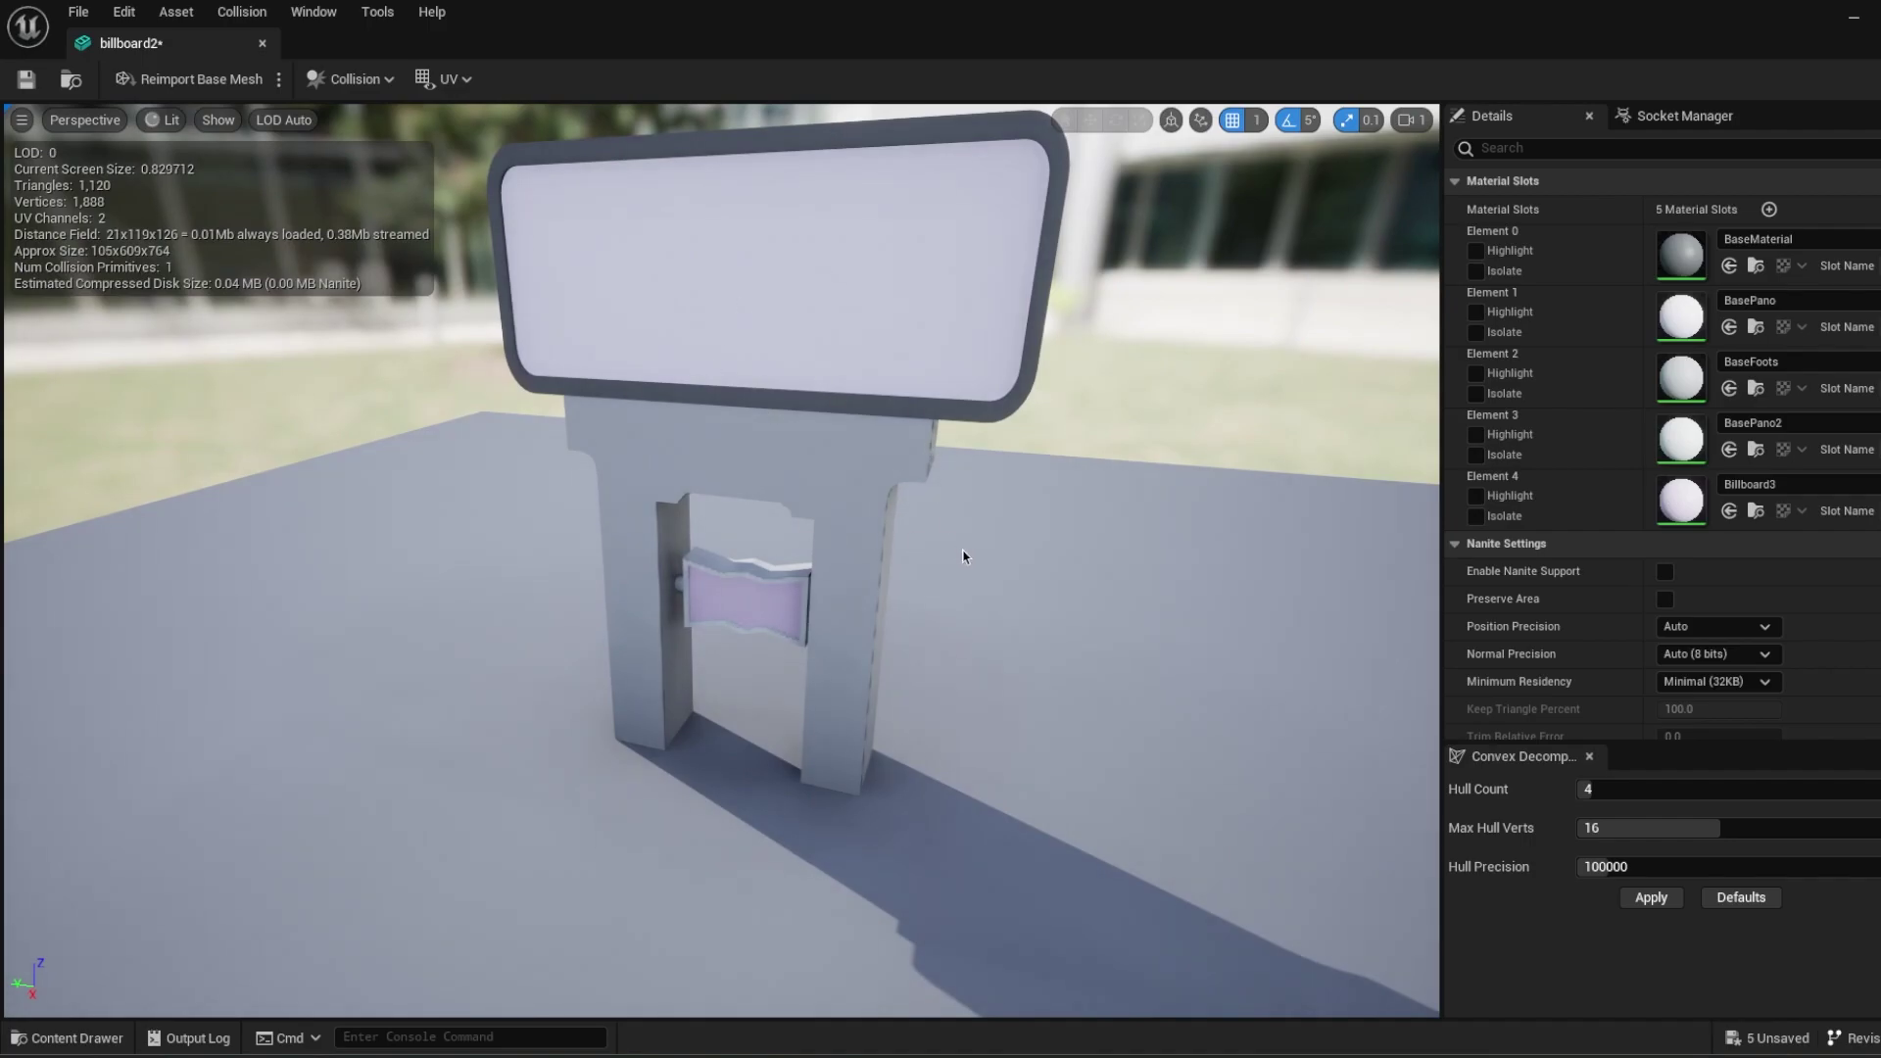
{"action": "right_click_drag", "start_coordinate": [963, 556], "coordinate": [967, 519]}
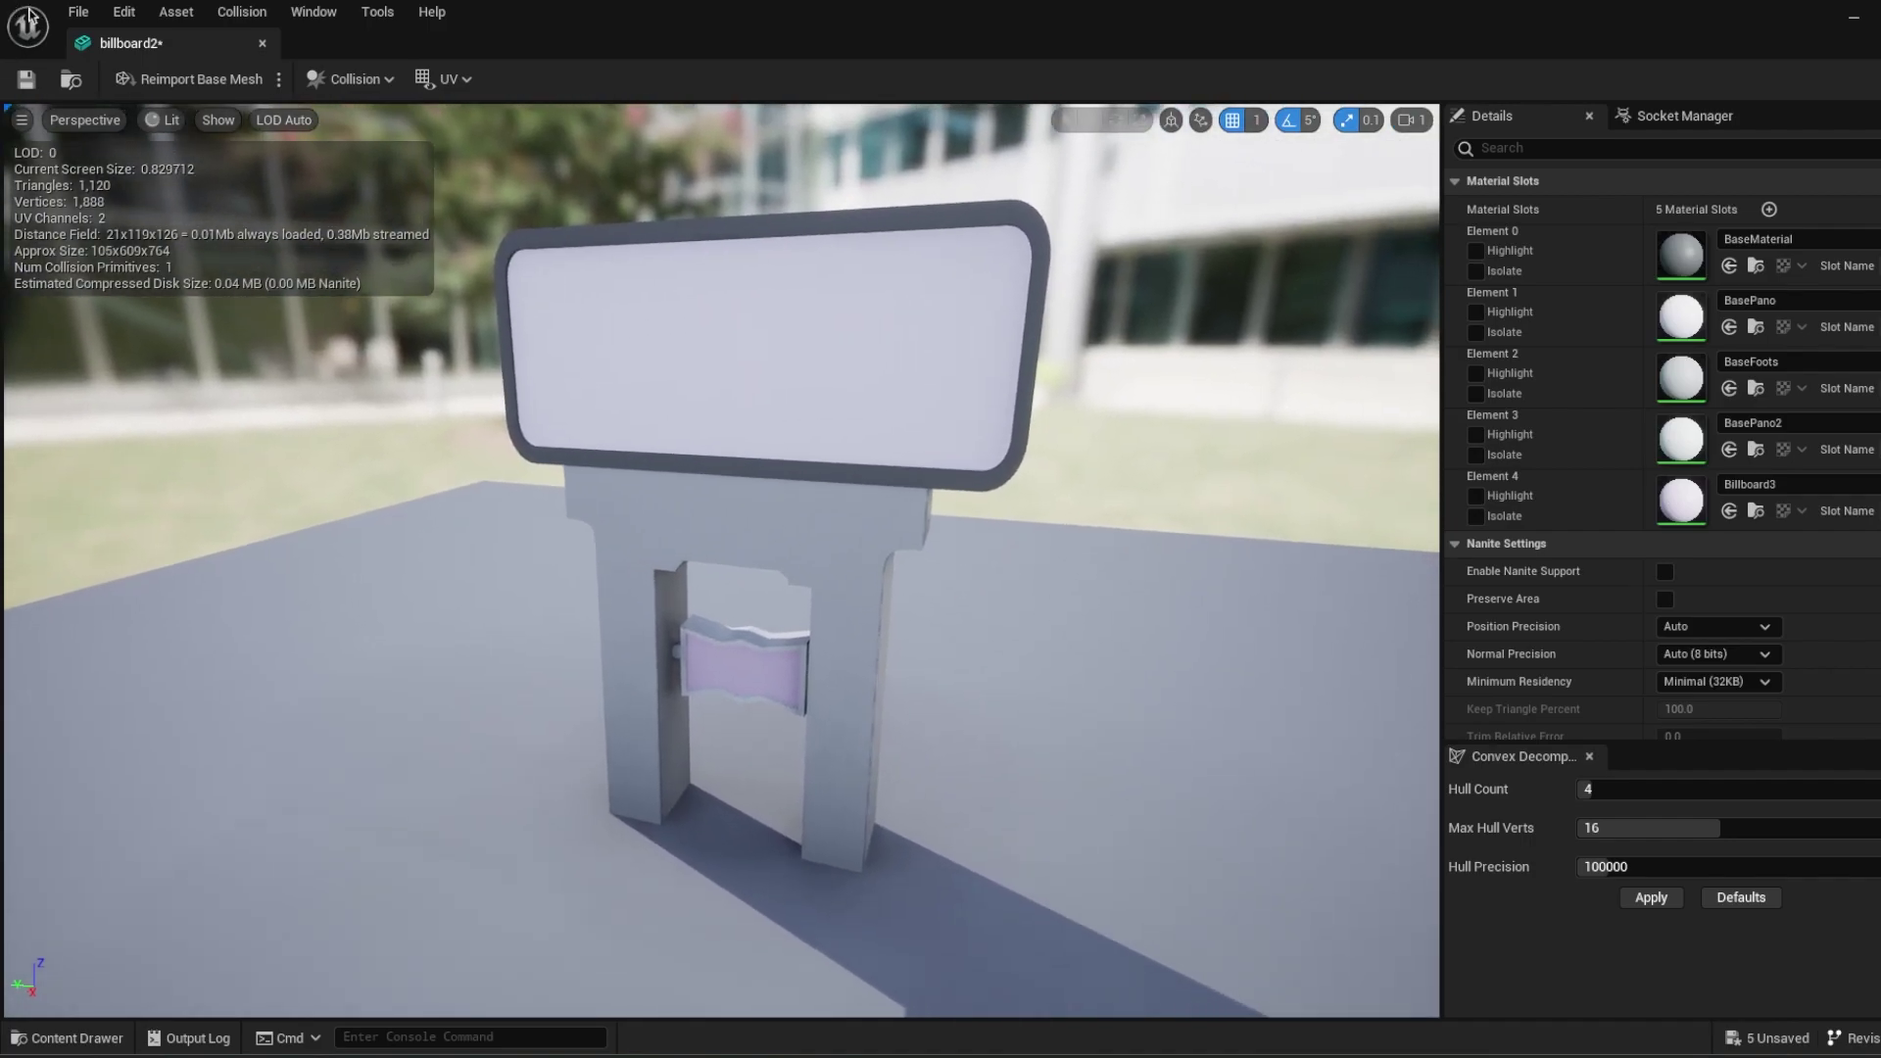
{"action": "left_click", "coordinate": [26, 80]}
Toggle the simple and complex collision overlays on billboard2 to compare them, leaving both hidden.
{"action": "left_click", "coordinate": [224, 119]}
{"action": "left_click", "coordinate": [219, 413]}
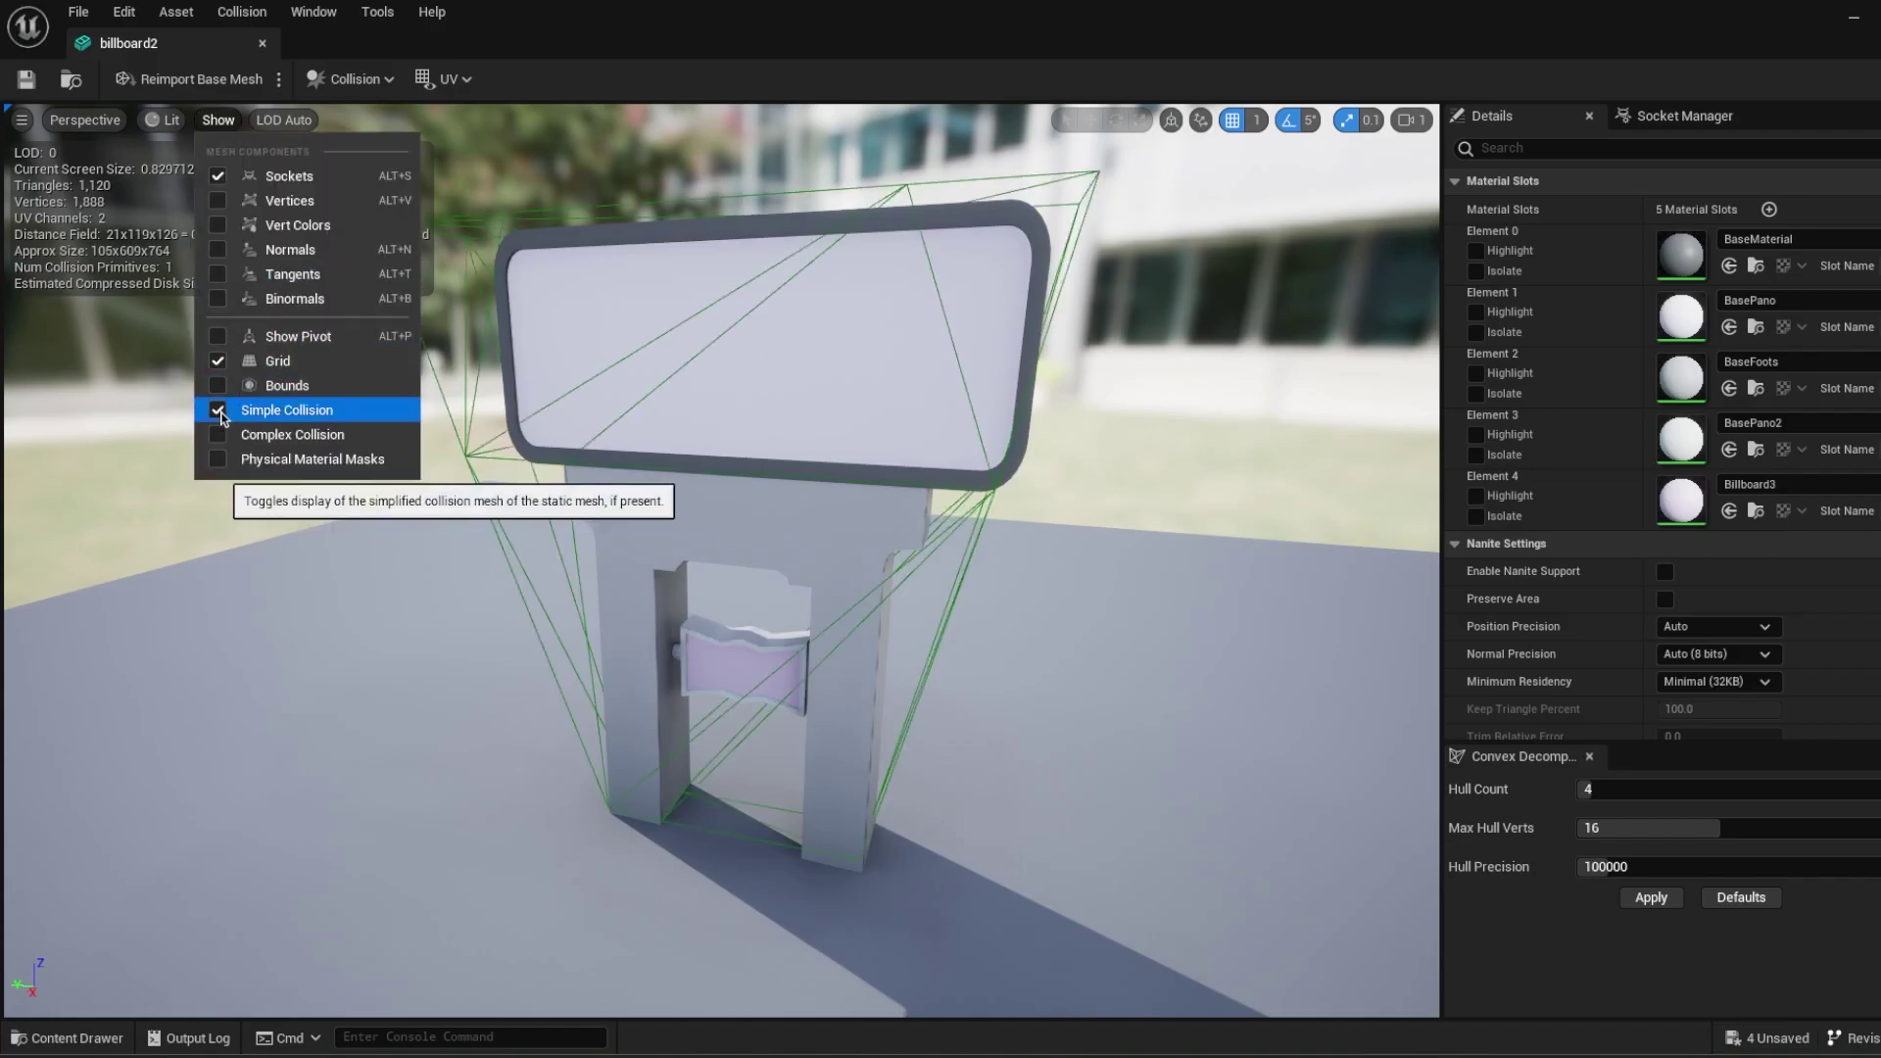
{"action": "left_click", "coordinate": [219, 412]}
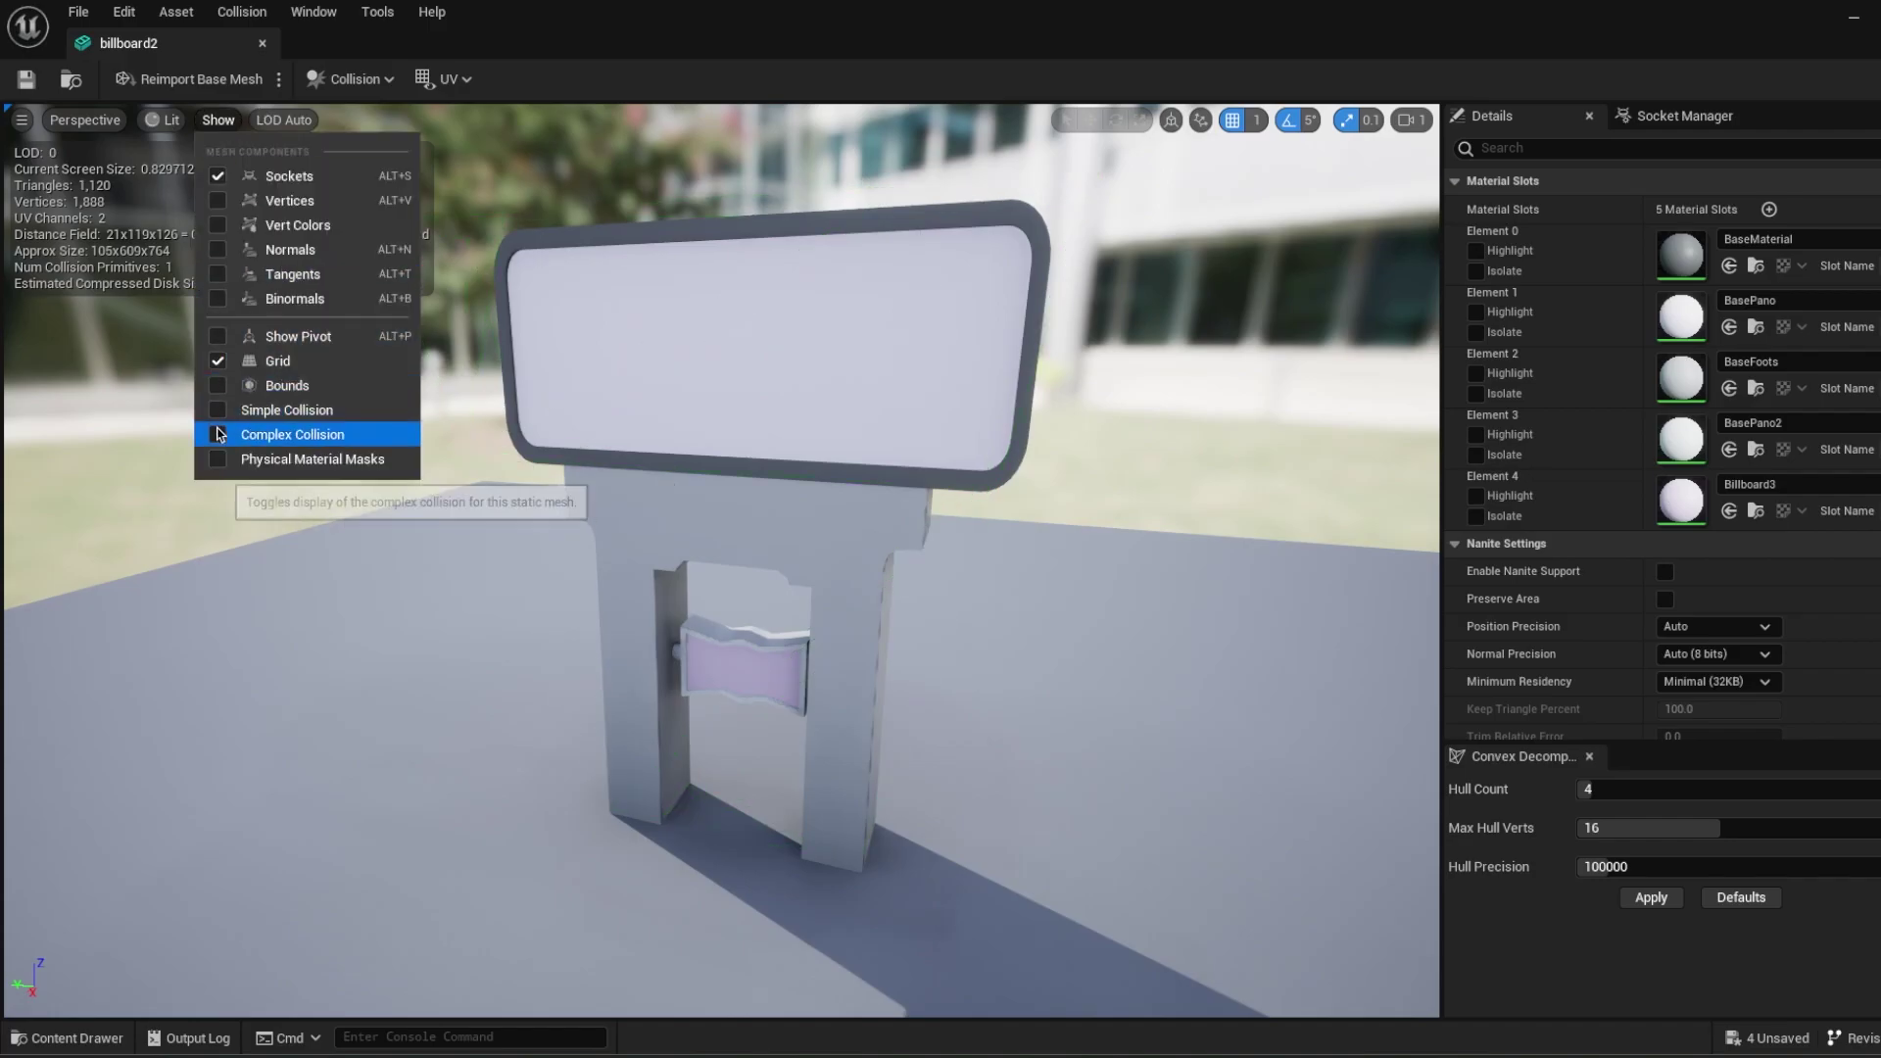
{"action": "left_click", "coordinate": [220, 434]}
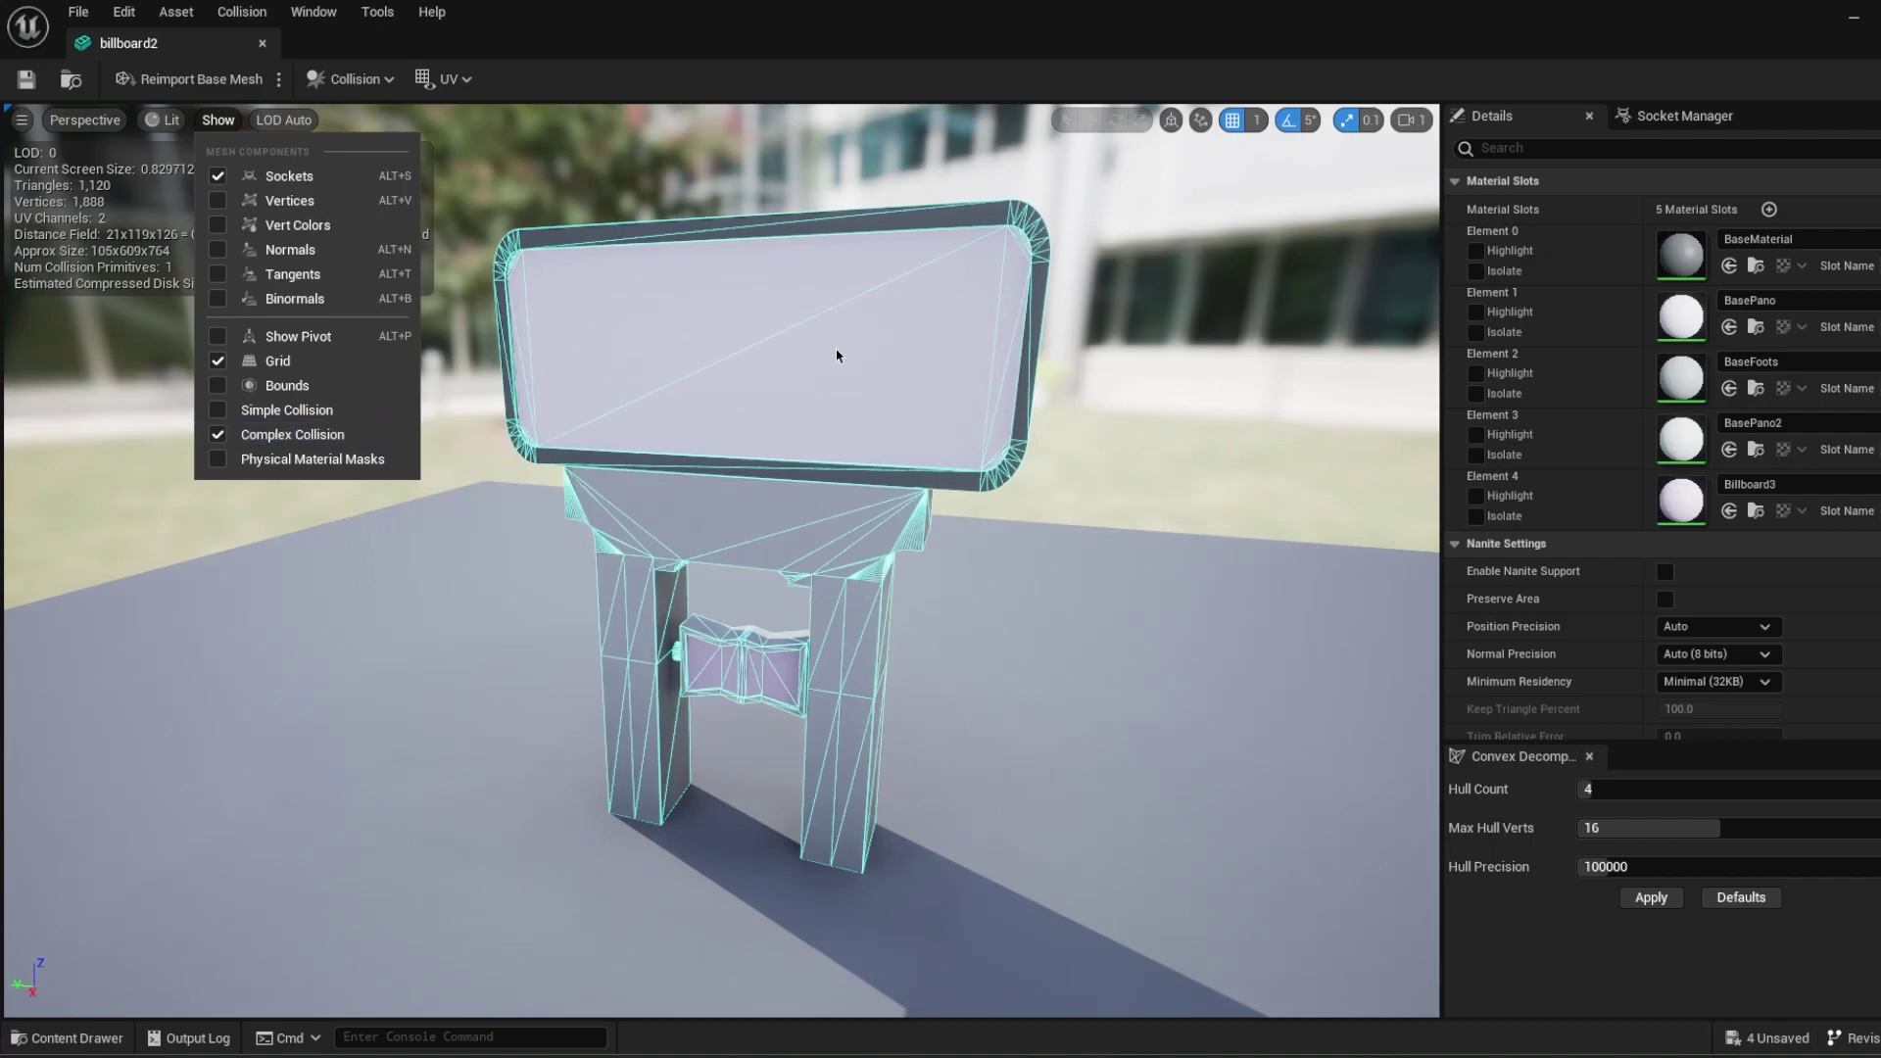
{"action": "left_click", "coordinate": [218, 440]}
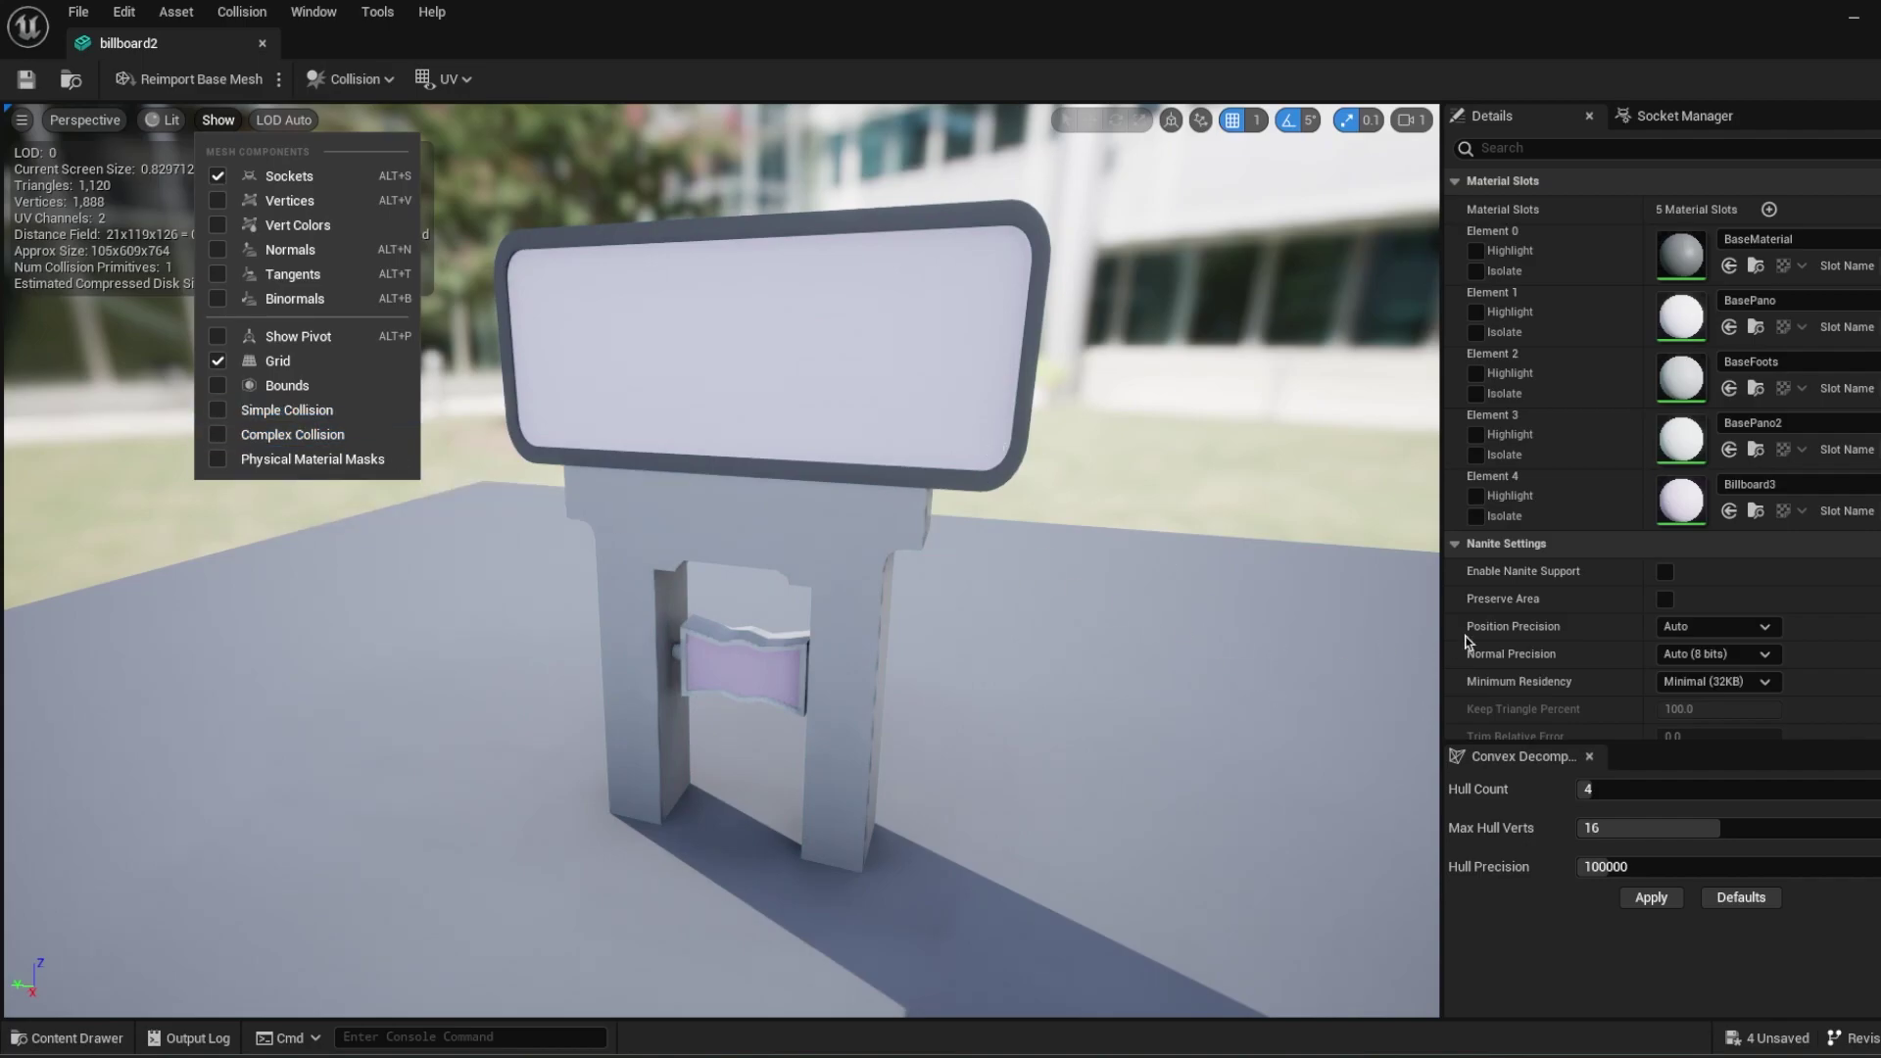
{"action": "left_click", "coordinate": [217, 411]}
{"action": "left_click", "coordinate": [218, 410]}
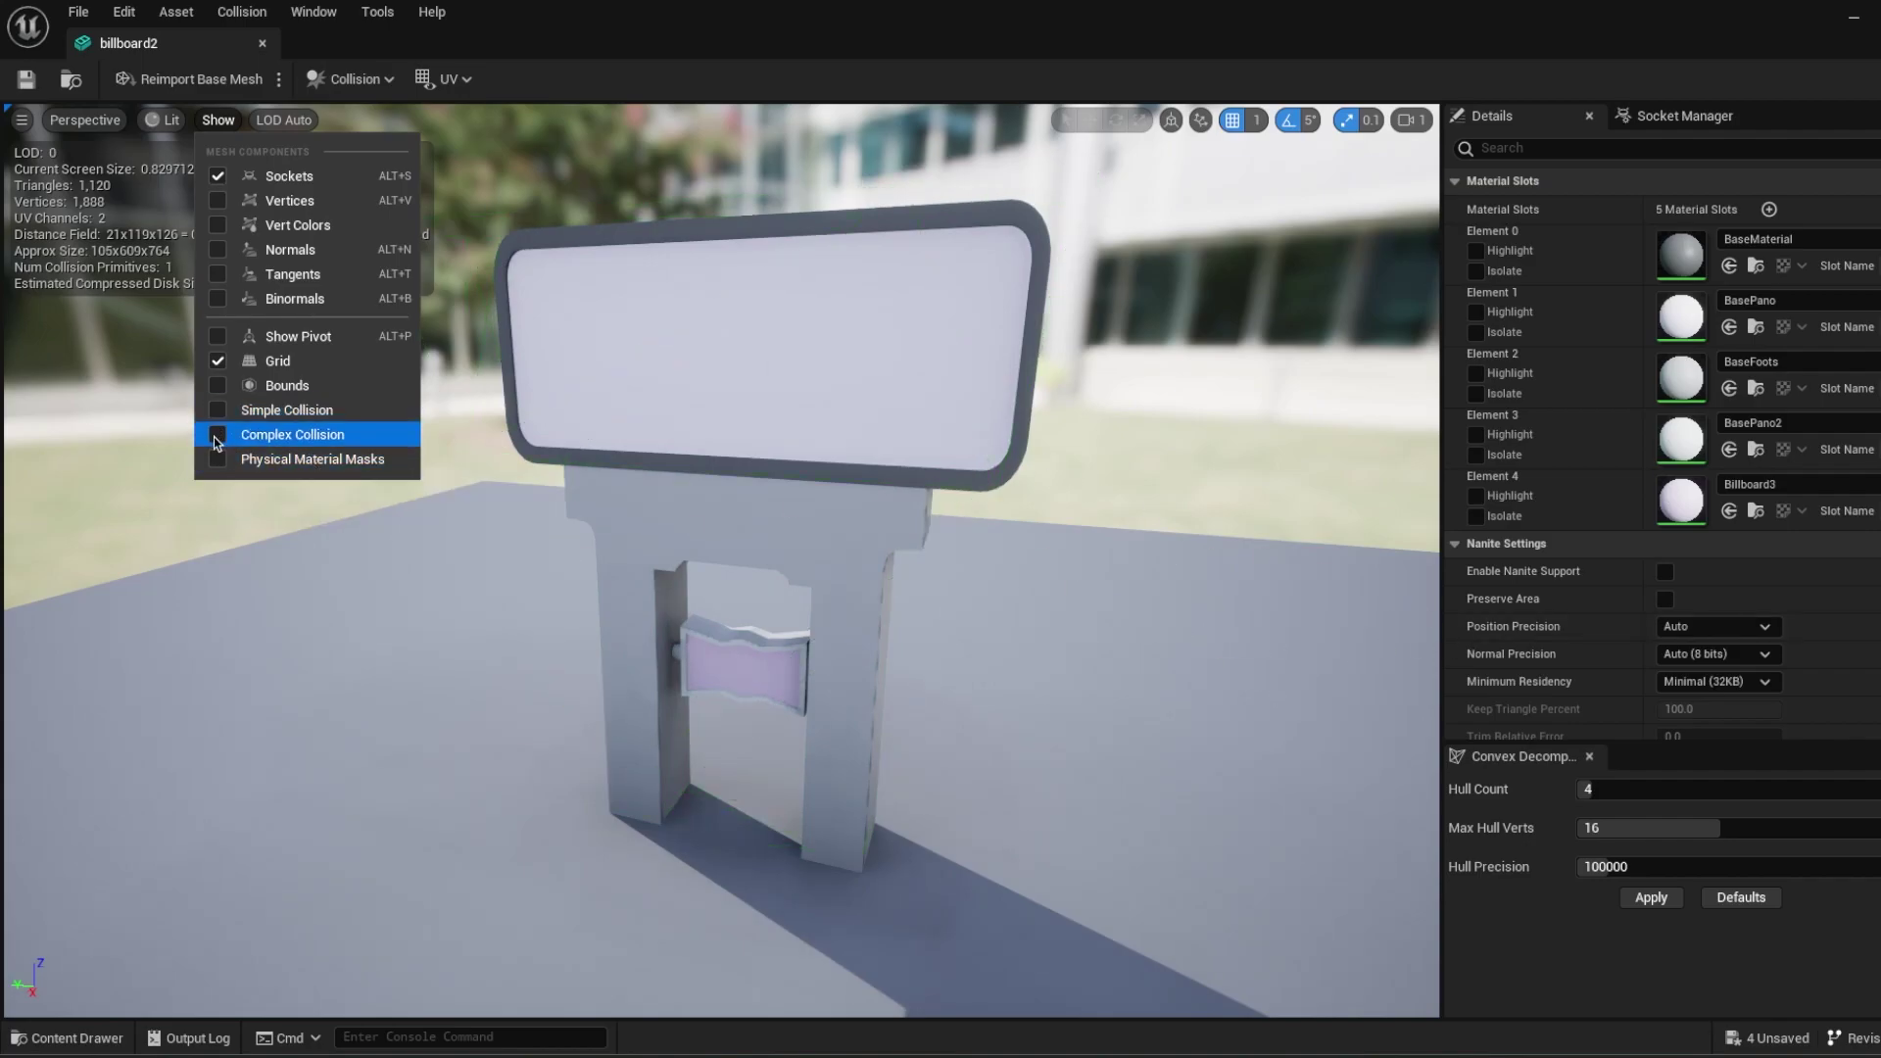
{"action": "left_click", "coordinate": [214, 437]}
{"action": "left_click", "coordinate": [213, 436]}
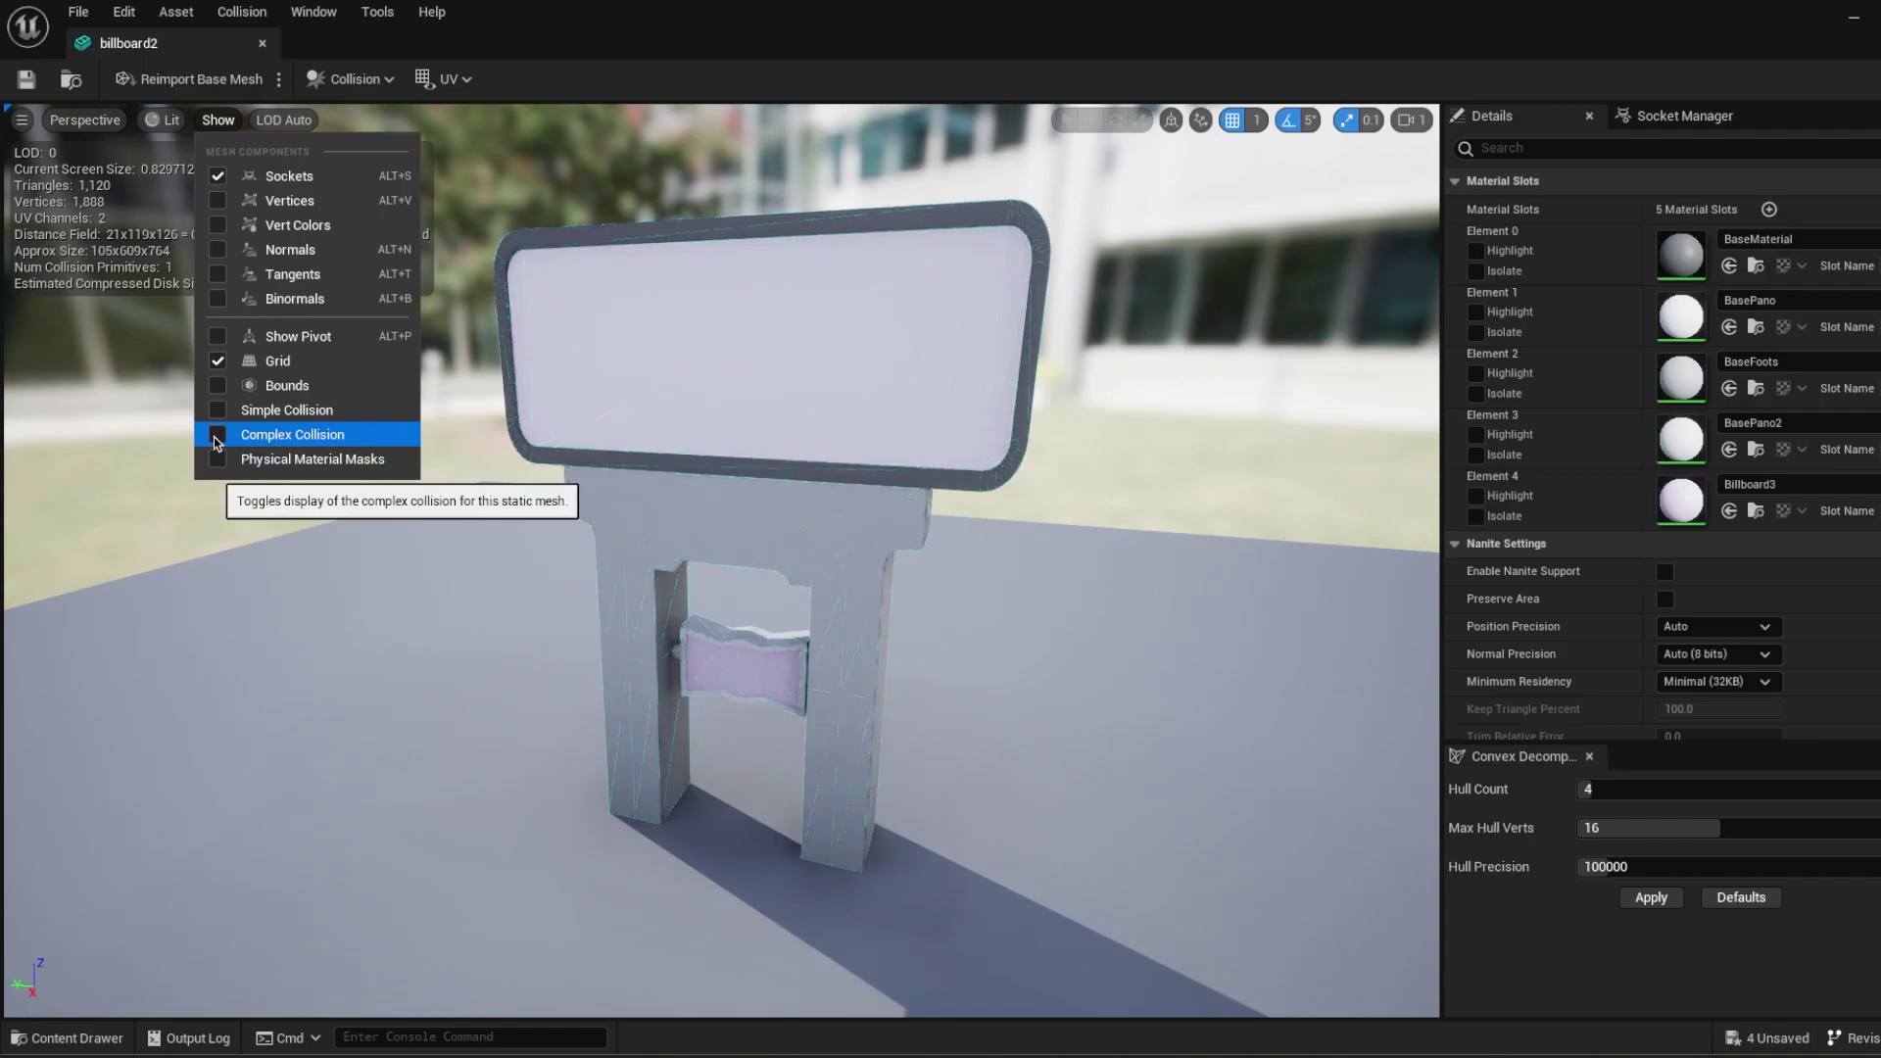
{"action": "key", "text": "Escape"}
{"action": "mouse_move", "coordinate": [722, 548]}
{"action": "right_mouse_down"}
{"action": "mouse_move", "coordinate": [730, 592]}
{"action": "mouse_move", "coordinate": [737, 539]}
{"action": "right_mouse_up"}
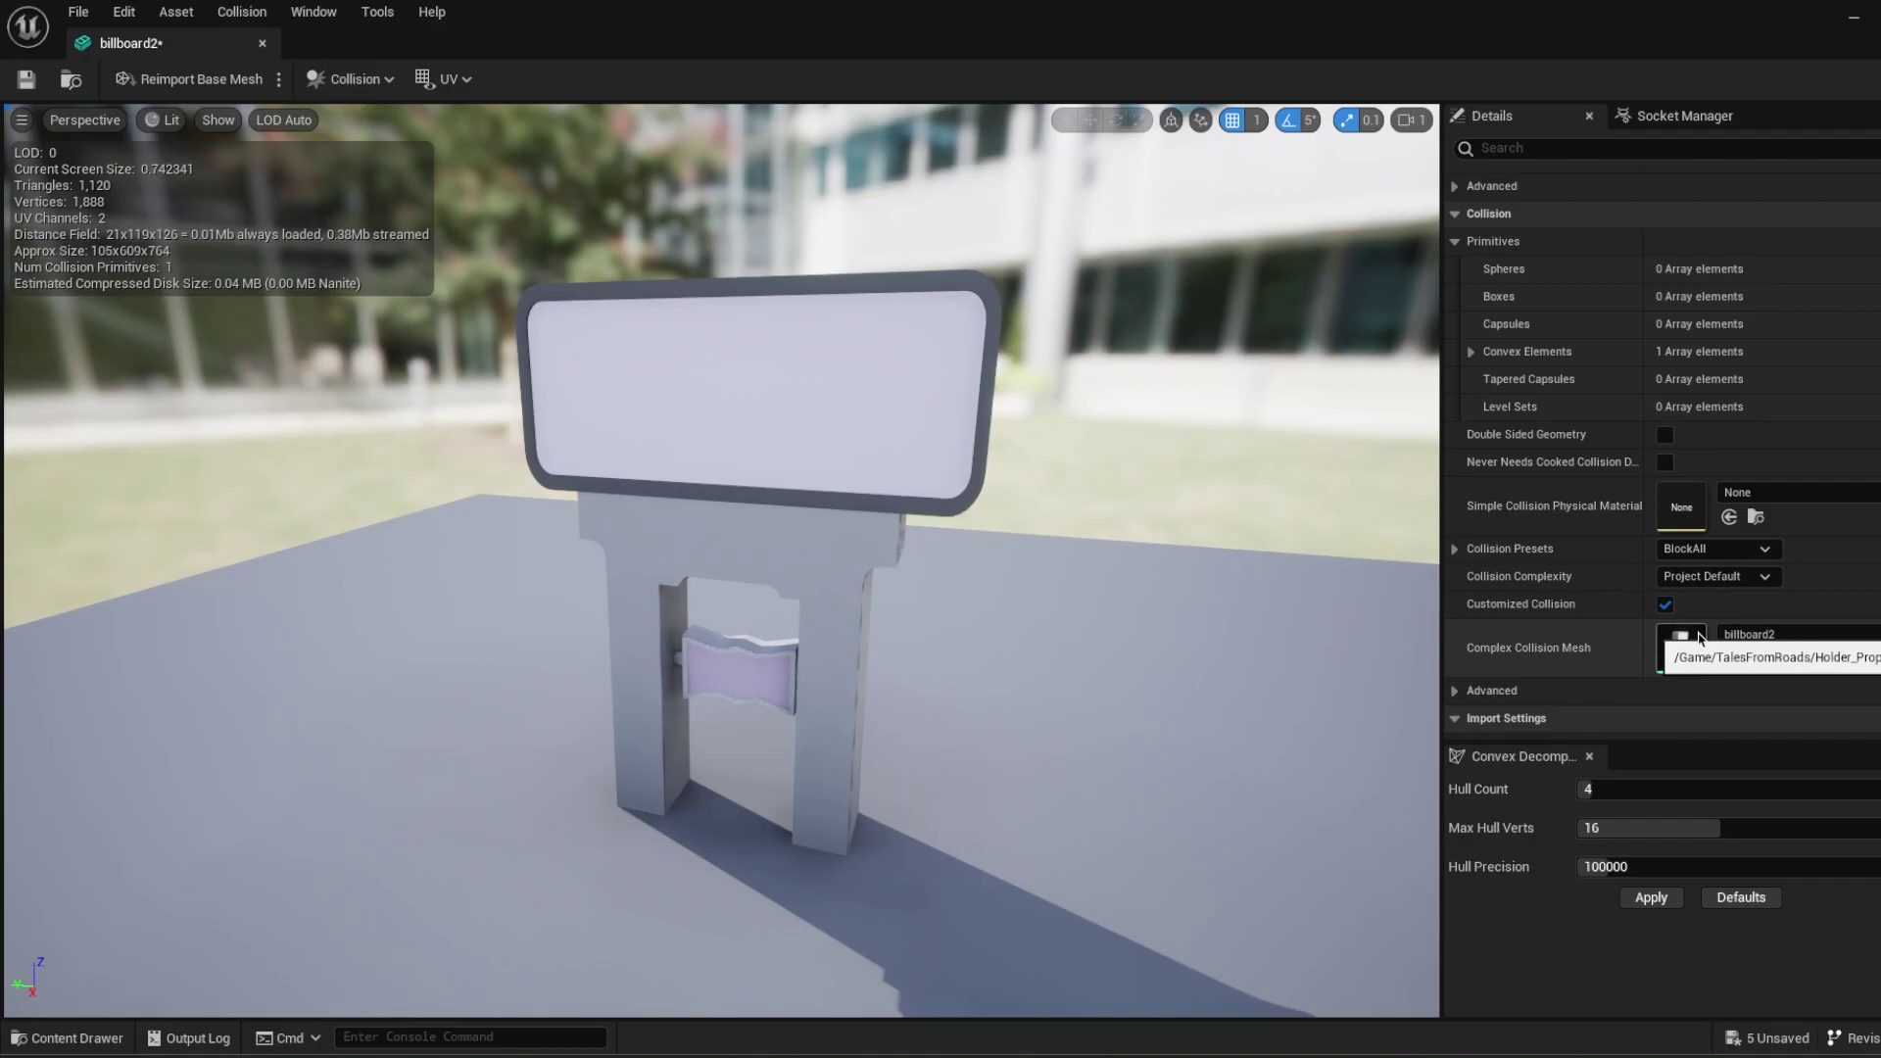
Recheck the simple and complex collision overlays with billboard2 assigned as the Complex Collision Mesh, and hide both.
{"action": "left_click", "coordinate": [218, 119]}
{"action": "left_click", "coordinate": [216, 415]}
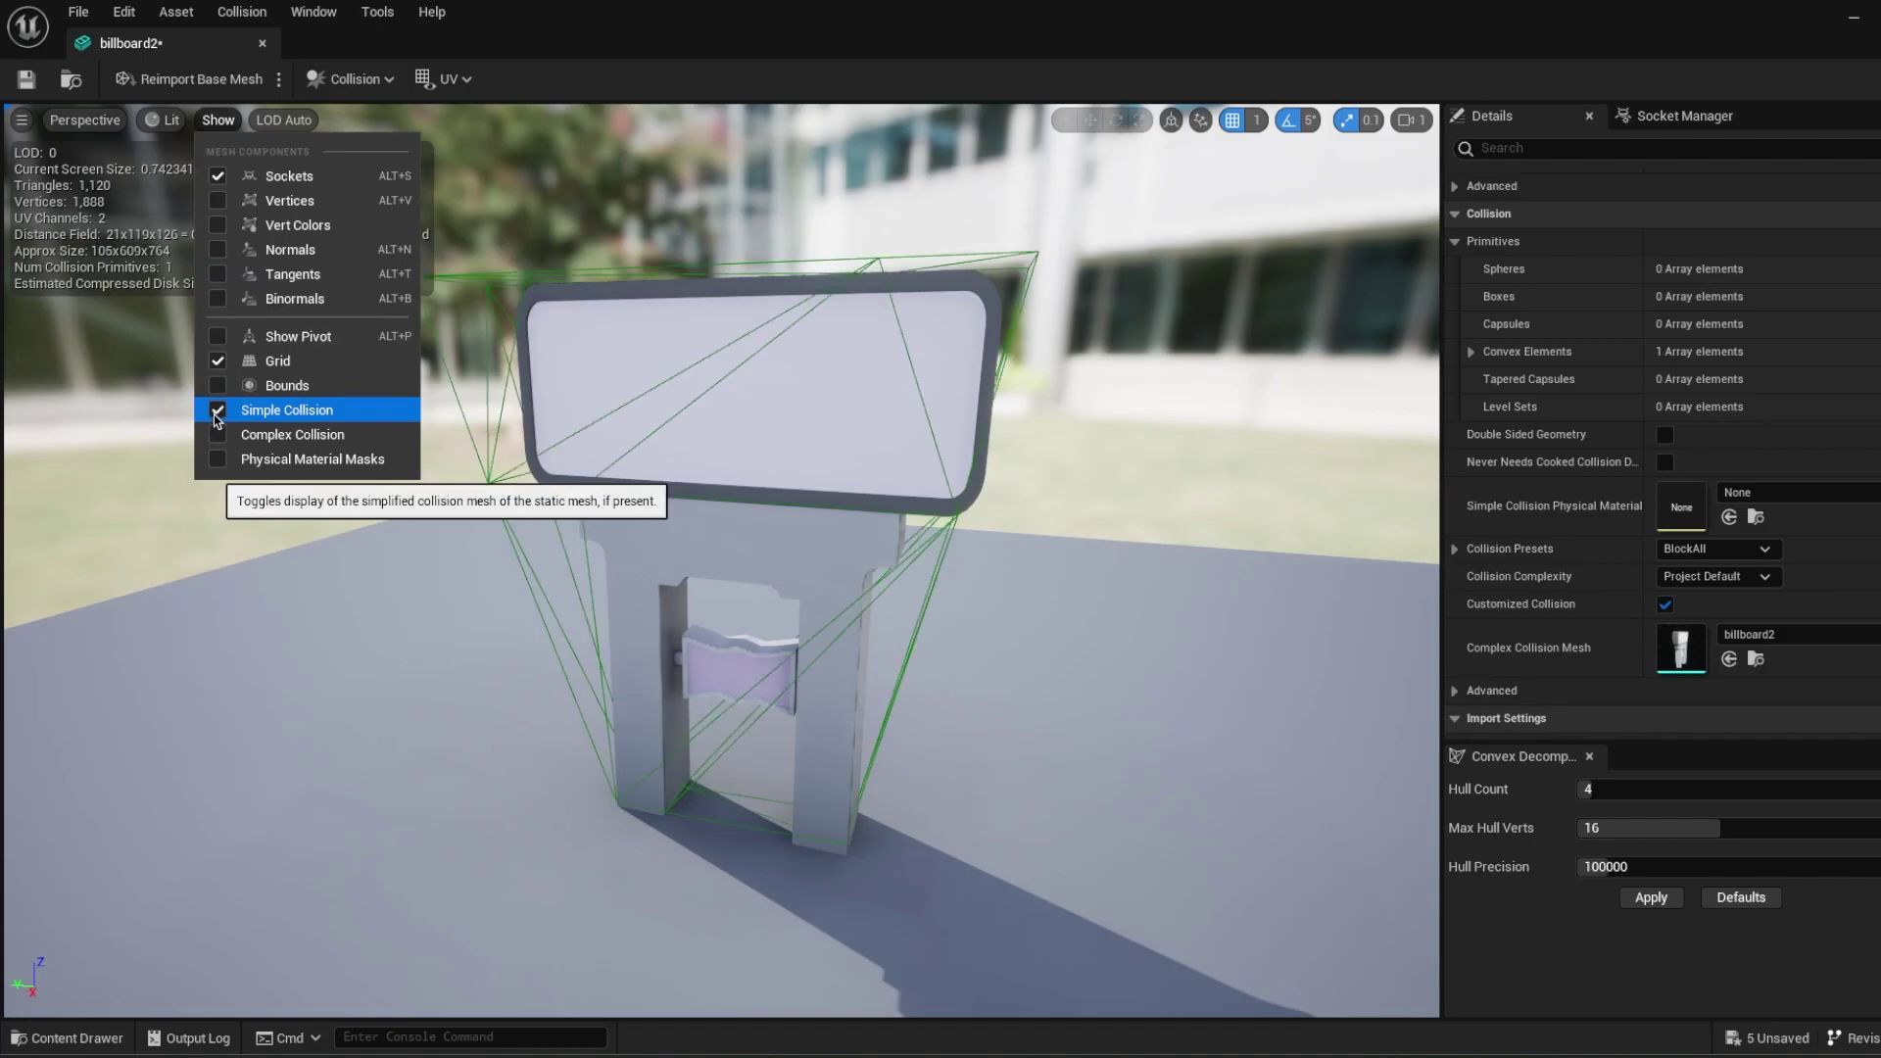
{"action": "left_click", "coordinate": [217, 416]}
{"action": "left_click", "coordinate": [218, 437]}
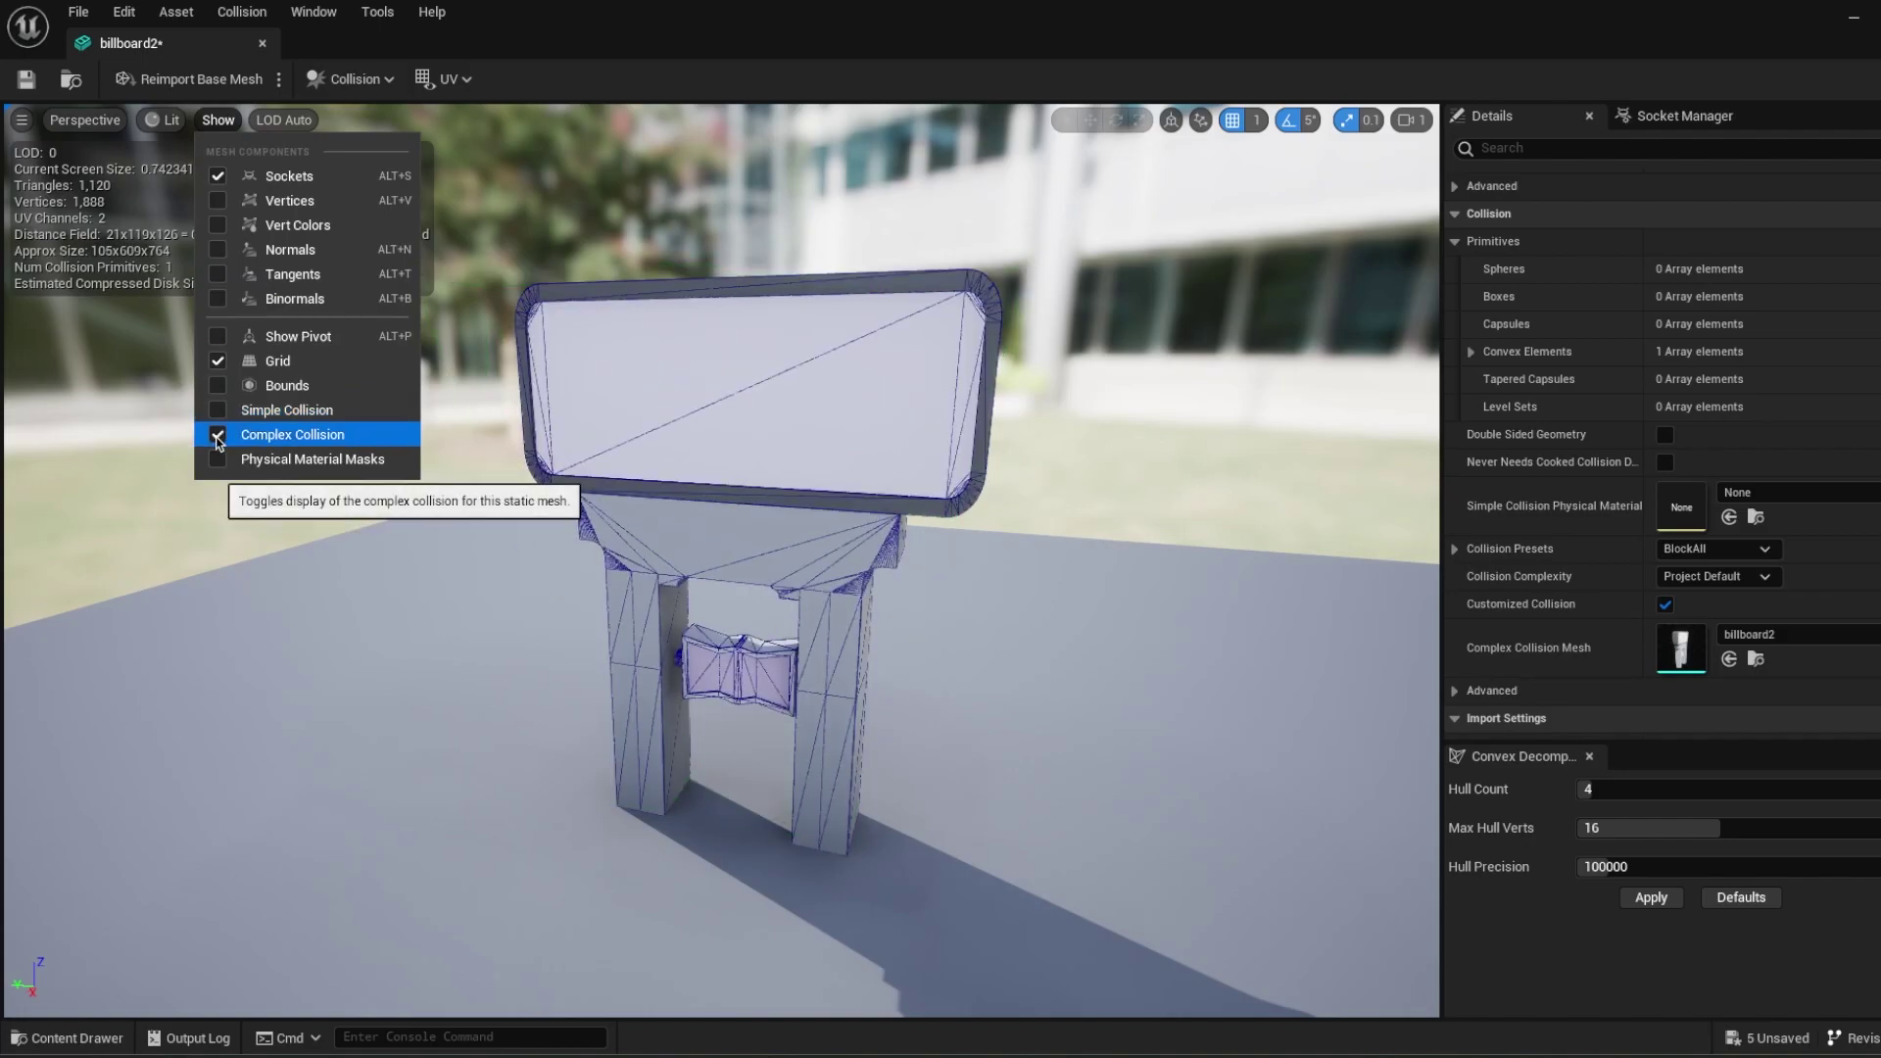
{"action": "left_click", "coordinate": [217, 438]}
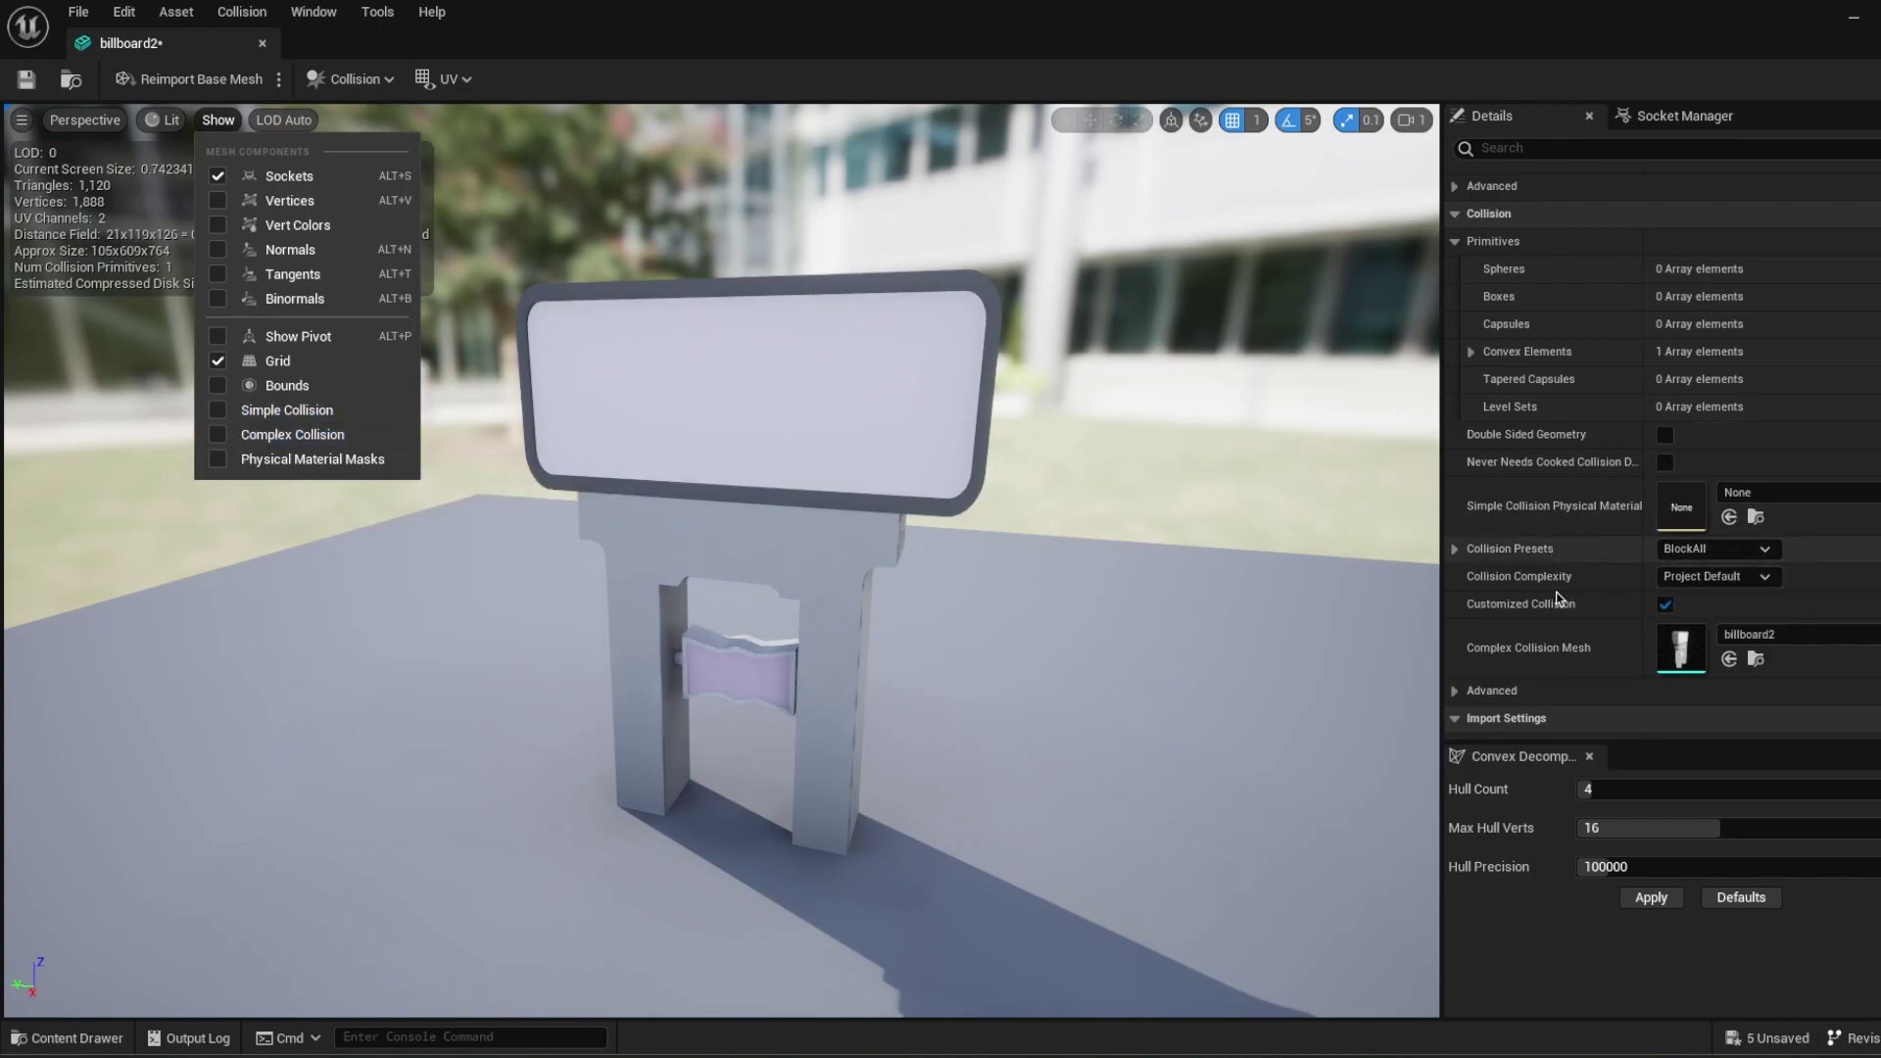
Set the mesh's Collision Complexity to Use Simple Collision As Complex and display its simple collision.
{"action": "left_click", "coordinate": [1728, 580]}
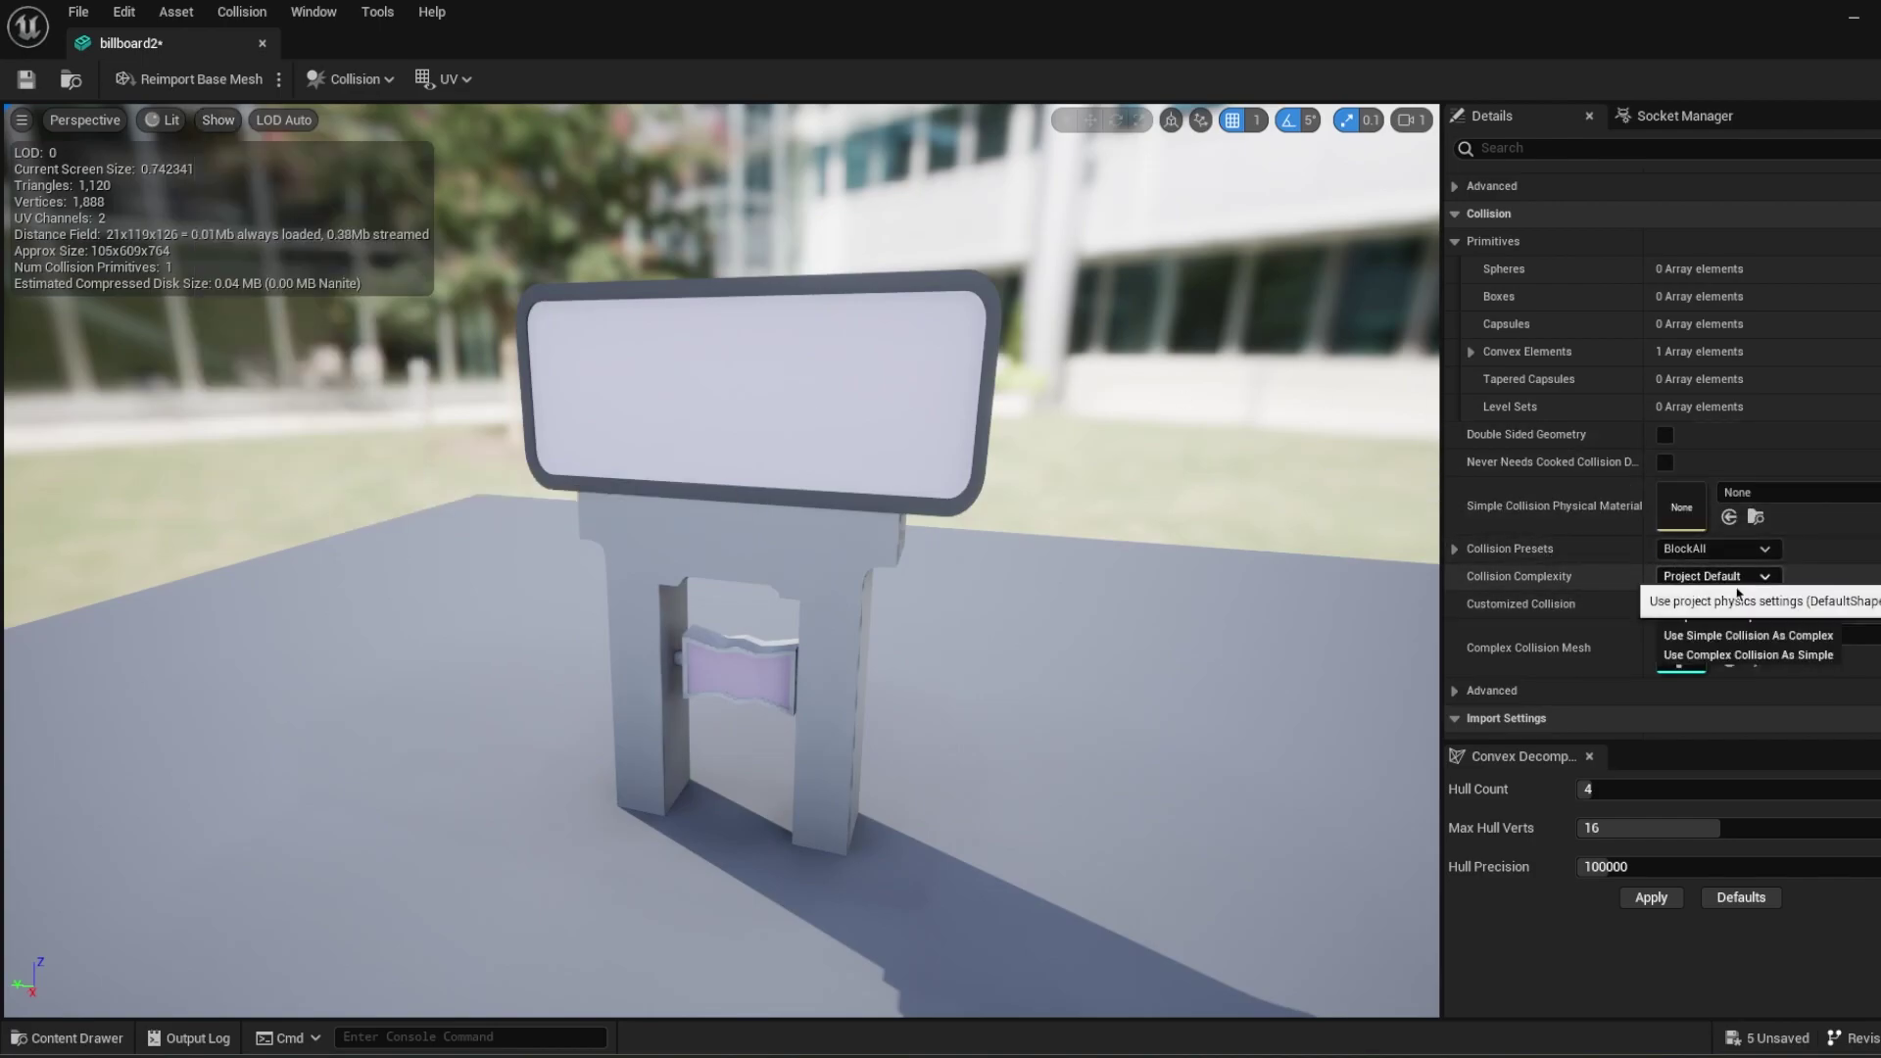
{"action": "left_click", "coordinate": [1695, 637]}
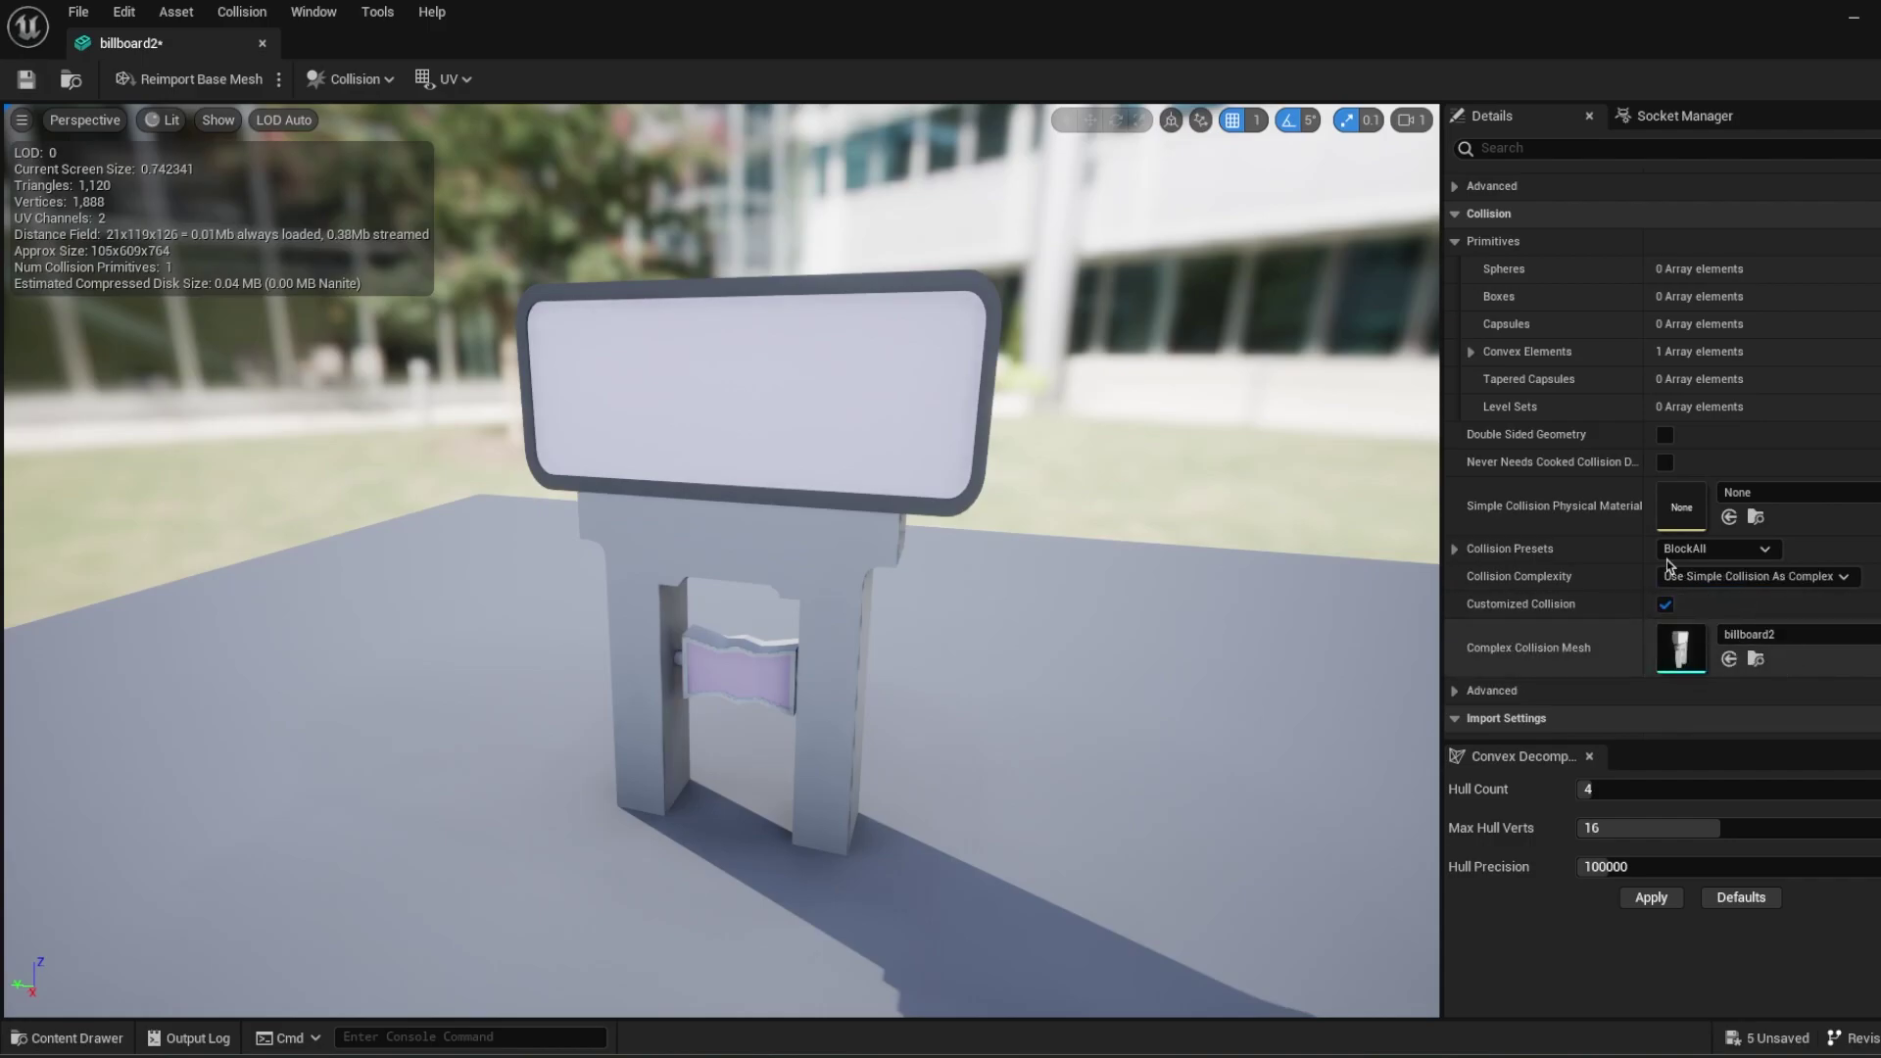
{"action": "left_click", "coordinate": [219, 122]}
{"action": "left_click", "coordinate": [218, 417]}
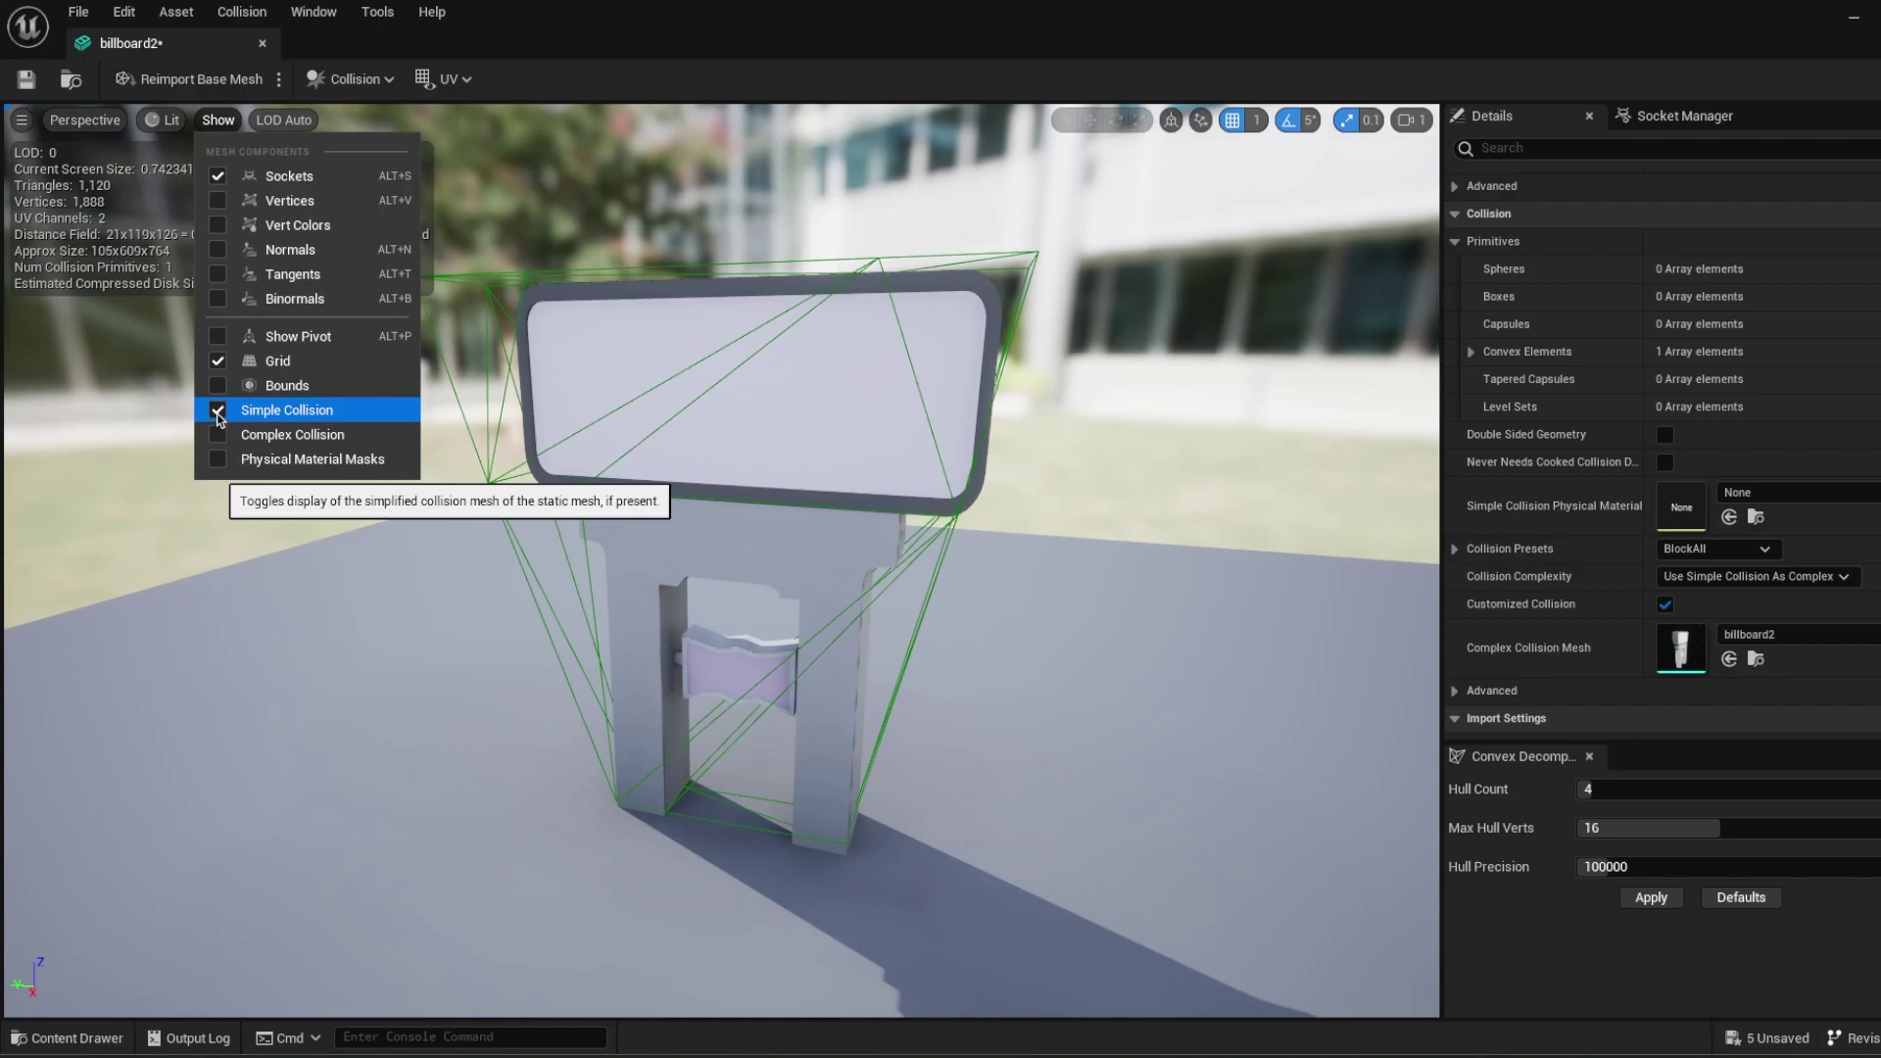
Remove the existing convex collision from billboard2 and add a box simplified collision in its place.
{"action": "left_click", "coordinate": [350, 78]}
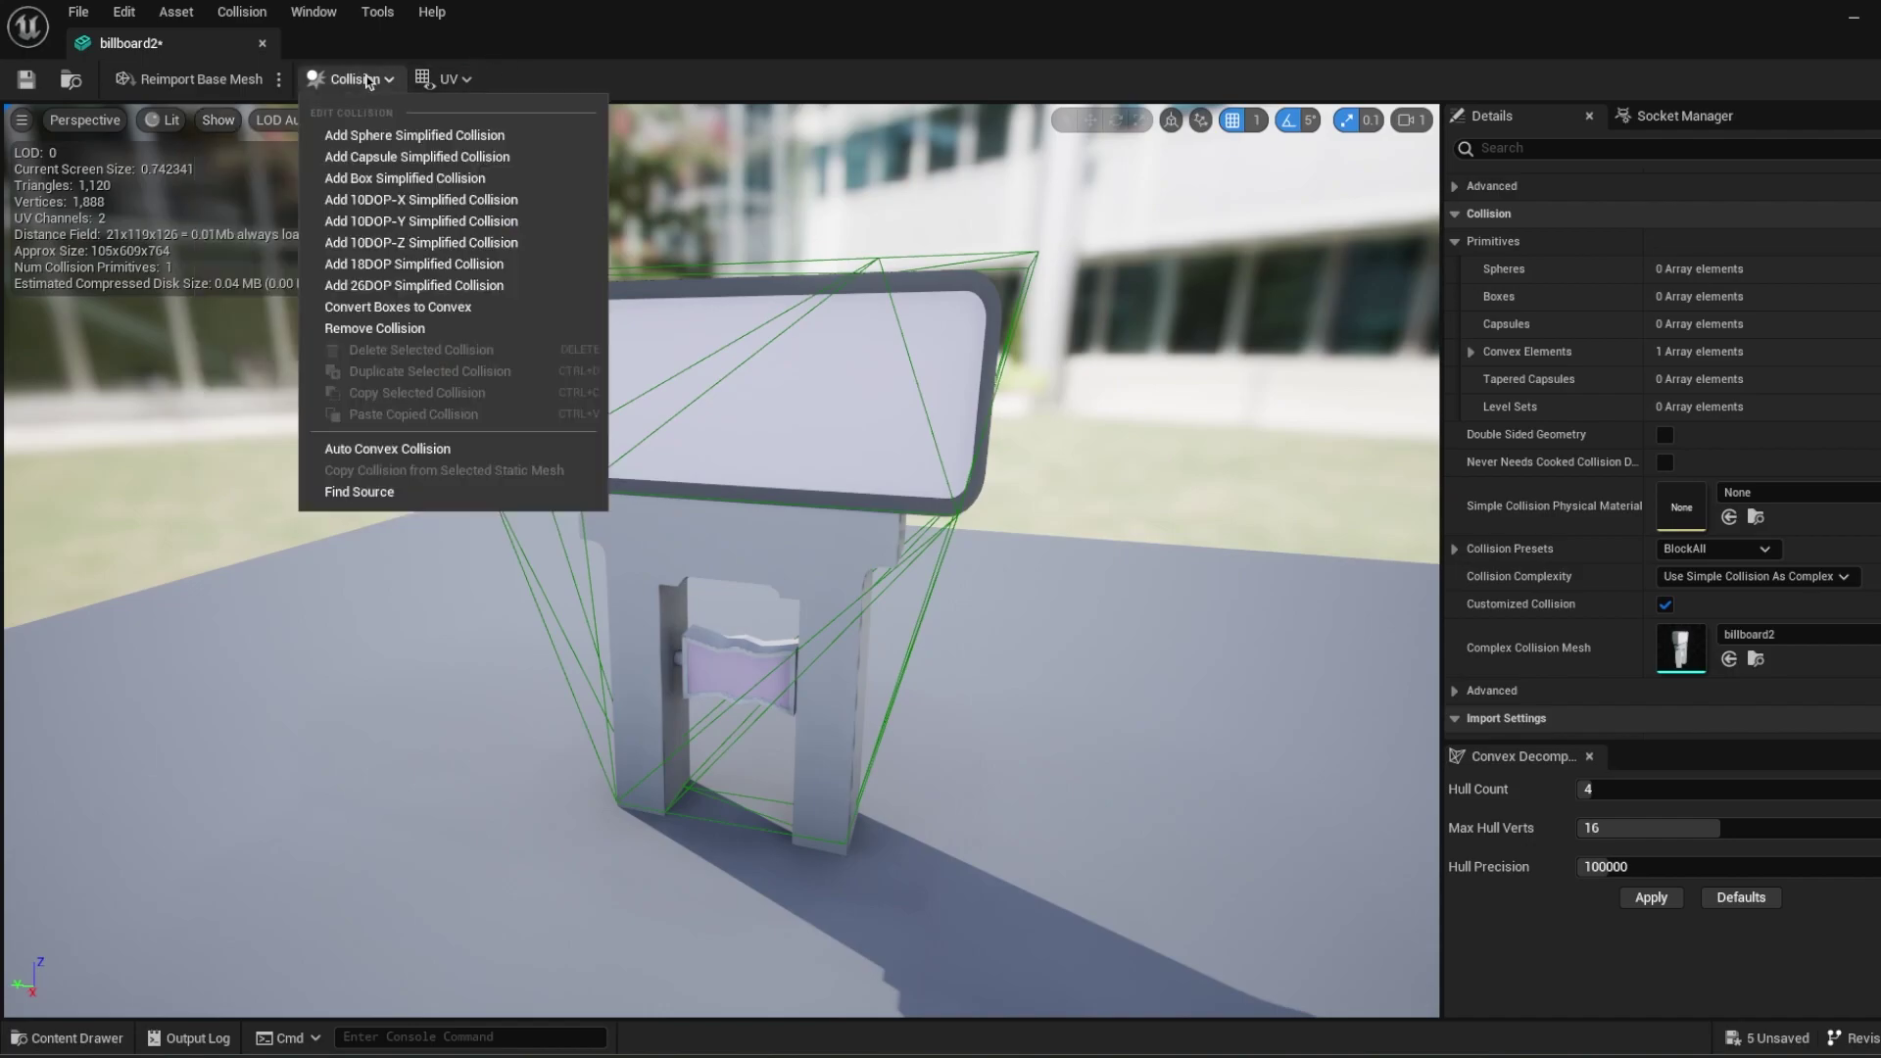
{"action": "left_click", "coordinate": [372, 331]}
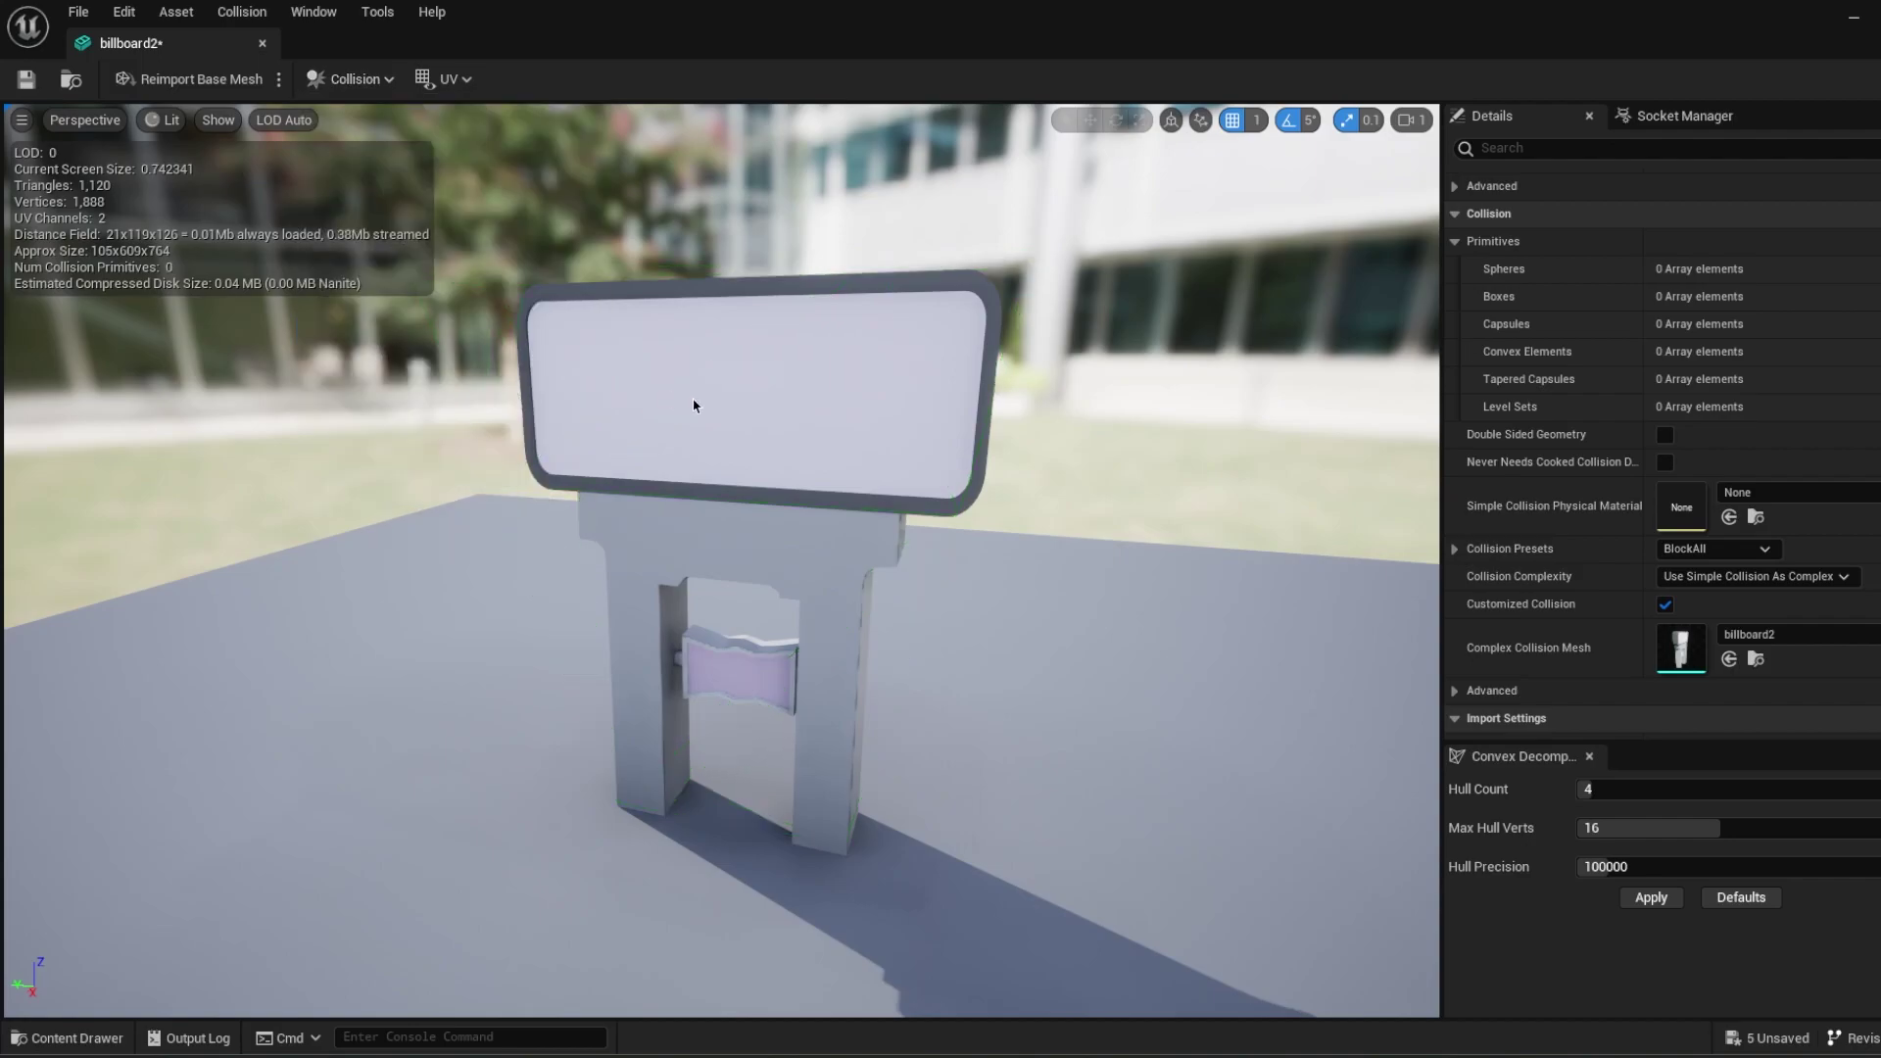
{"action": "left_click", "coordinate": [351, 79]}
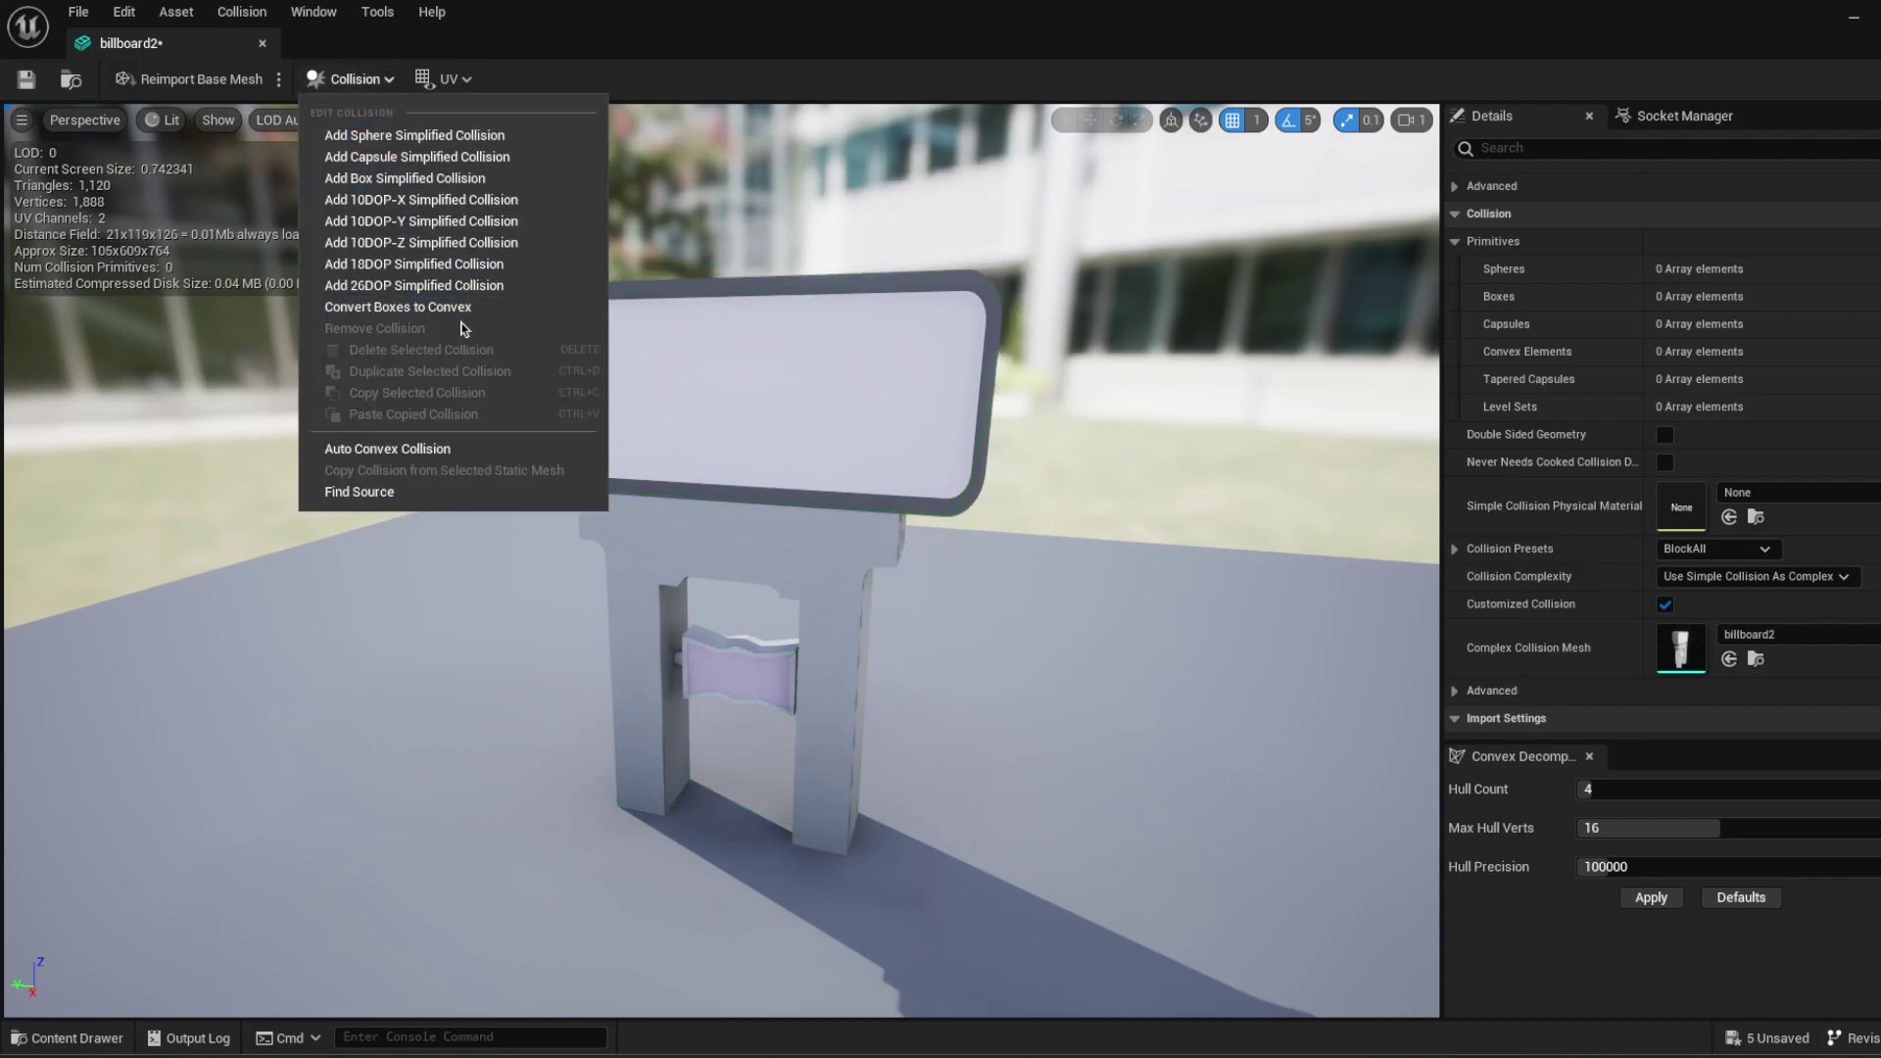
{"action": "left_click", "coordinate": [446, 179]}
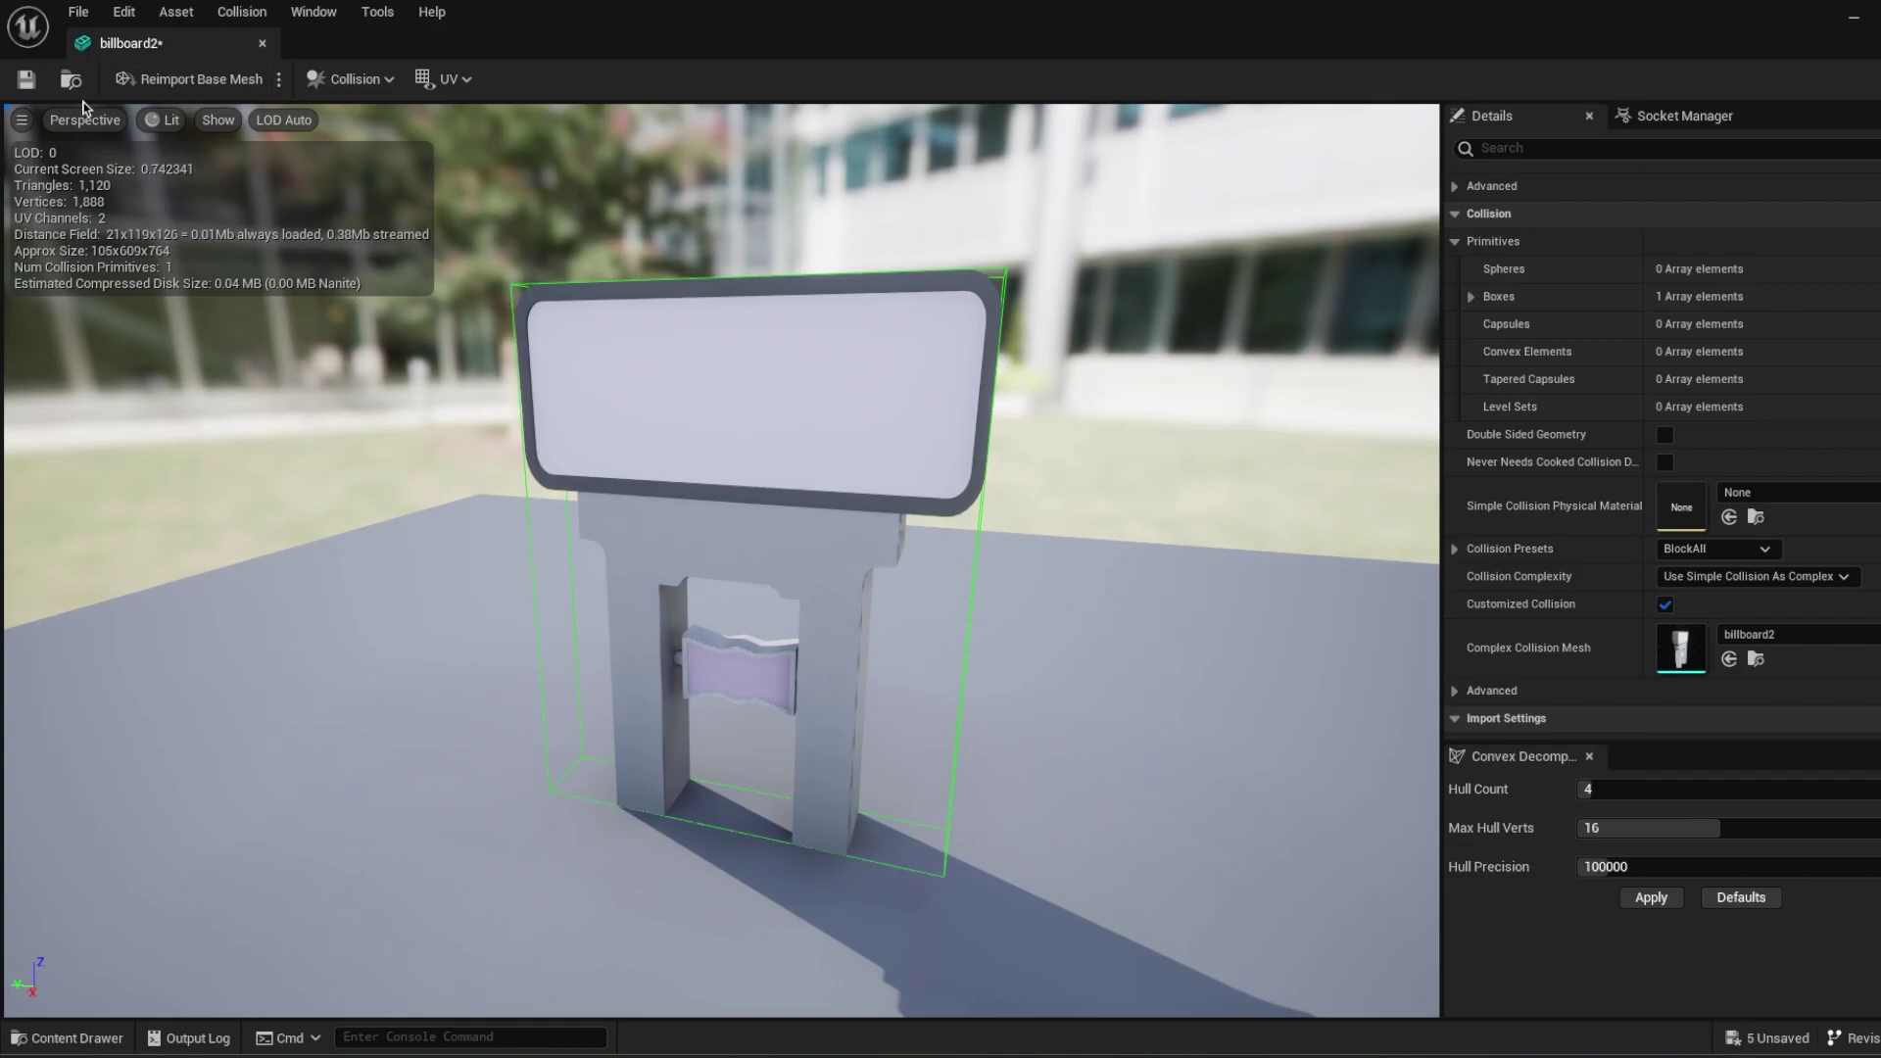
Save billboard2 and dock its mesh editor beside the ConceptMap_1 level, returning to the level.
{"action": "left_click", "coordinate": [25, 79]}
{"action": "left_click_drag", "start_coordinate": [226, 43], "coordinate": [233, 67]}
{"action": "left_click", "coordinate": [233, 43]}
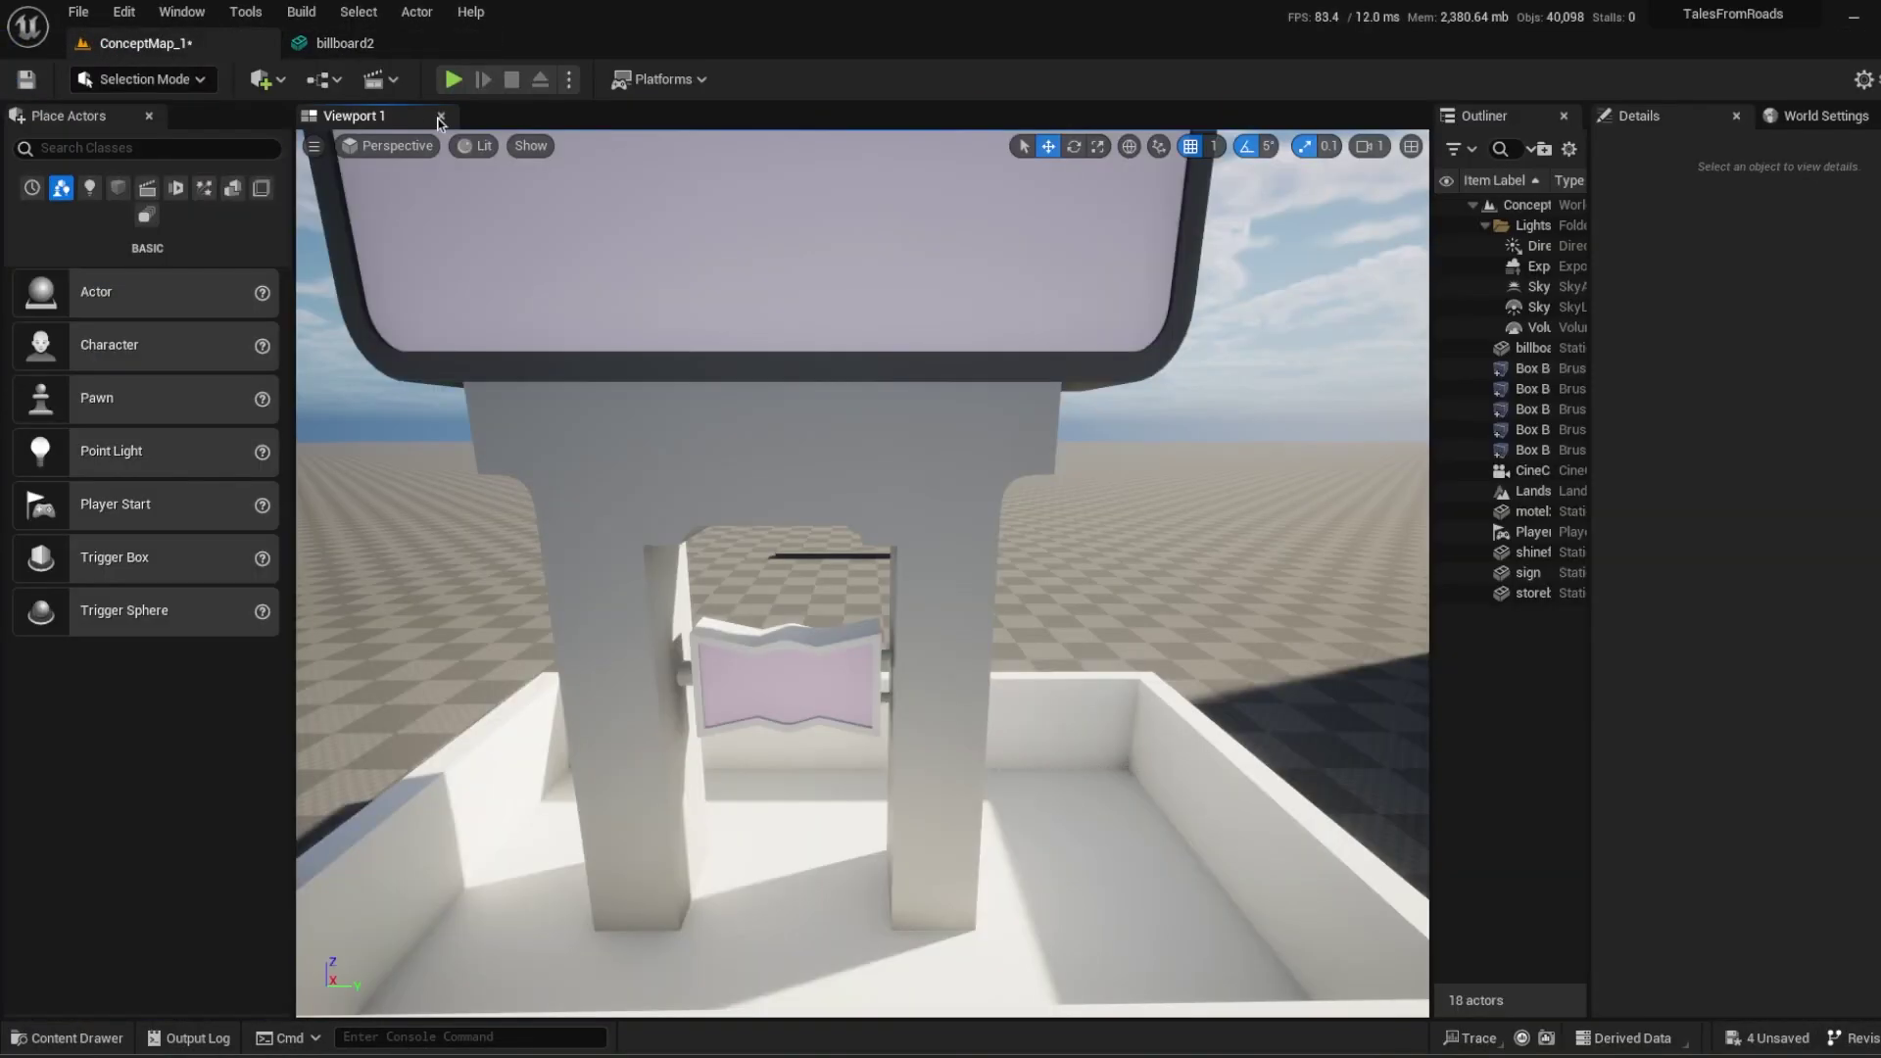
Play the level, walk the character to the planter box and jump over its wall up to the billboard.
{"action": "left_click", "coordinate": [452, 79]}
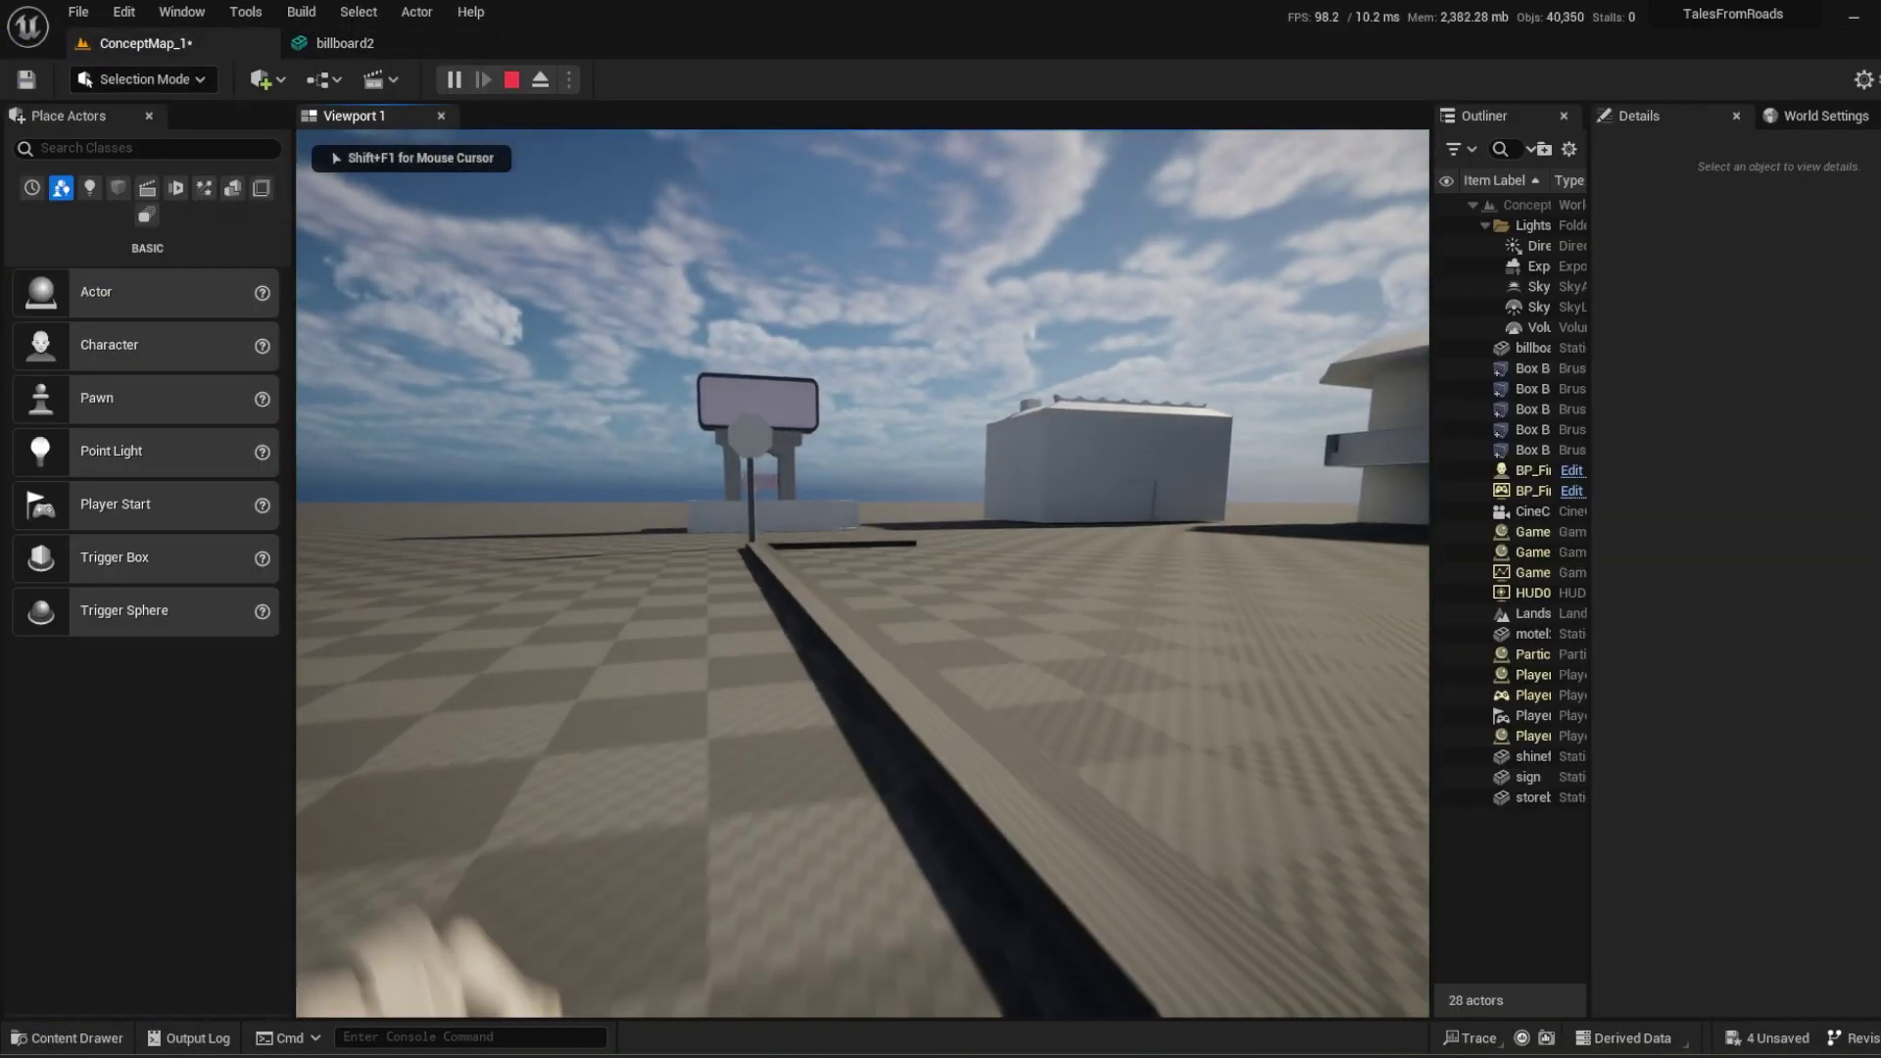
{"action": "key", "text": "w"}
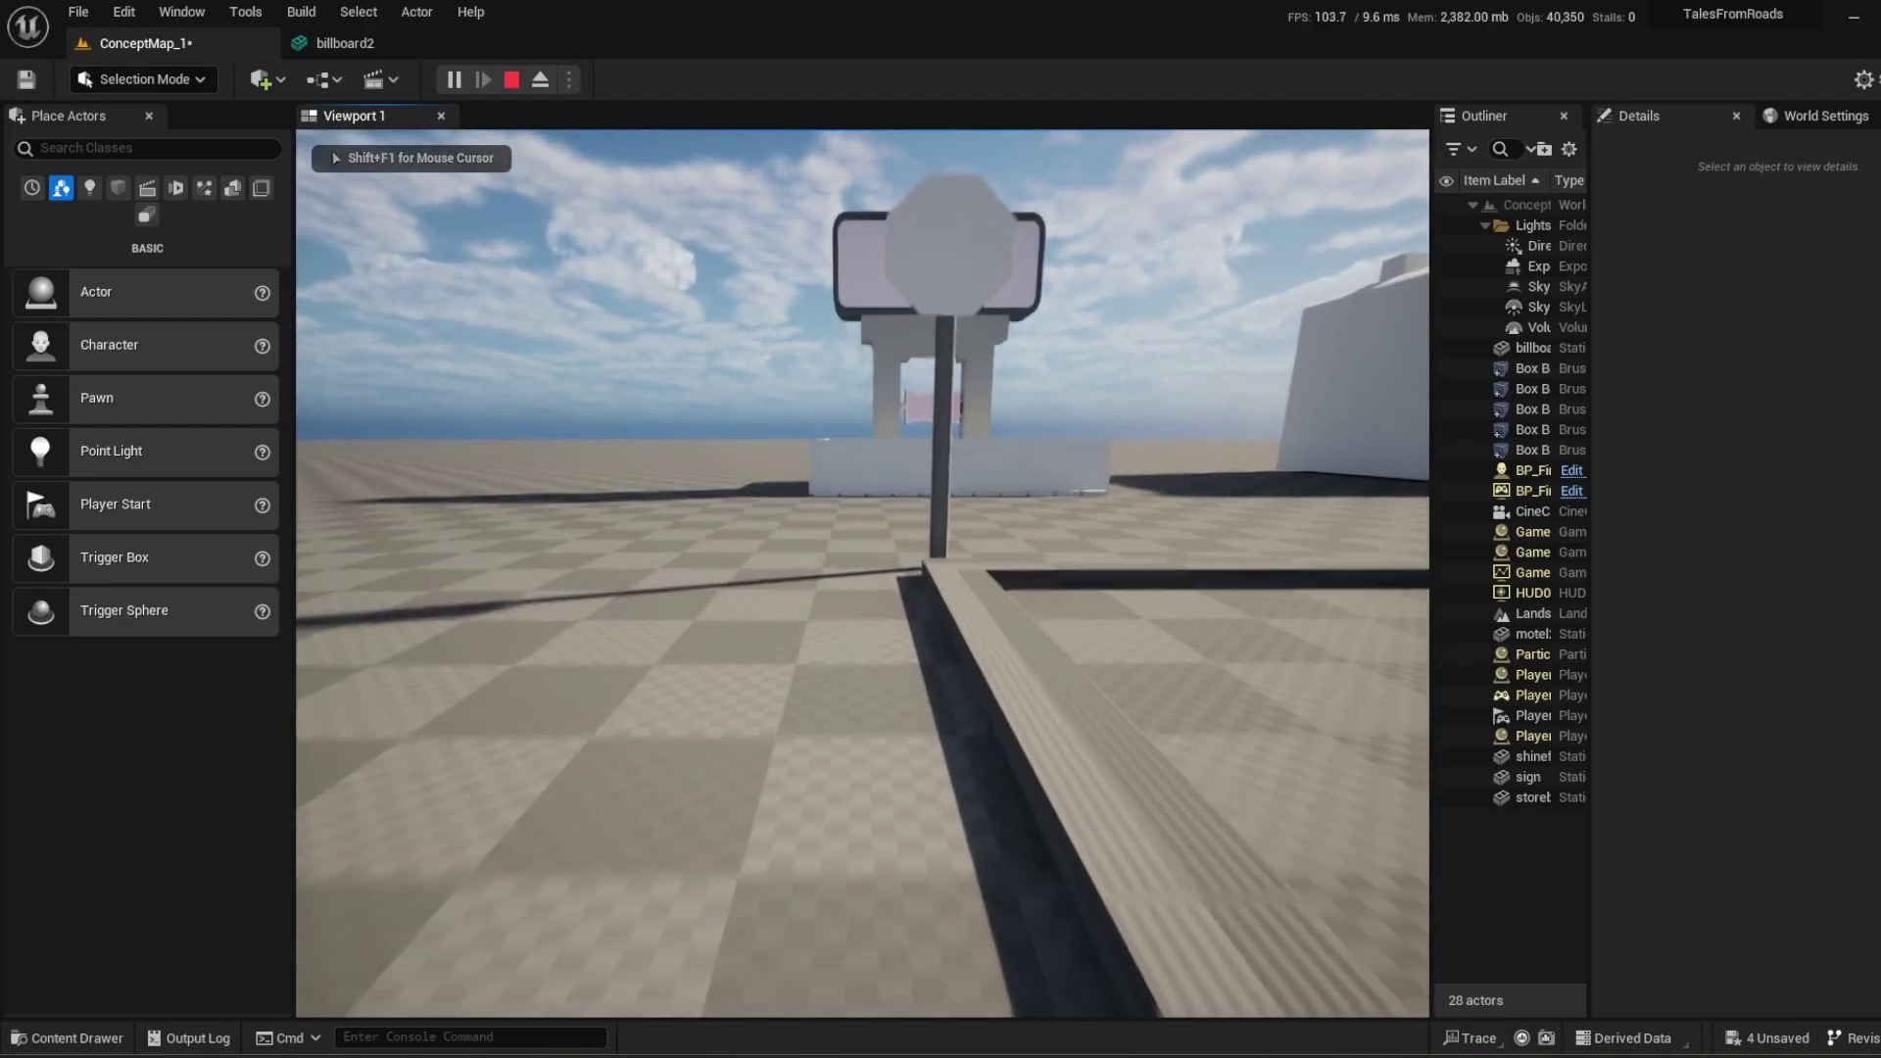
{"action": "key", "text": "w"}
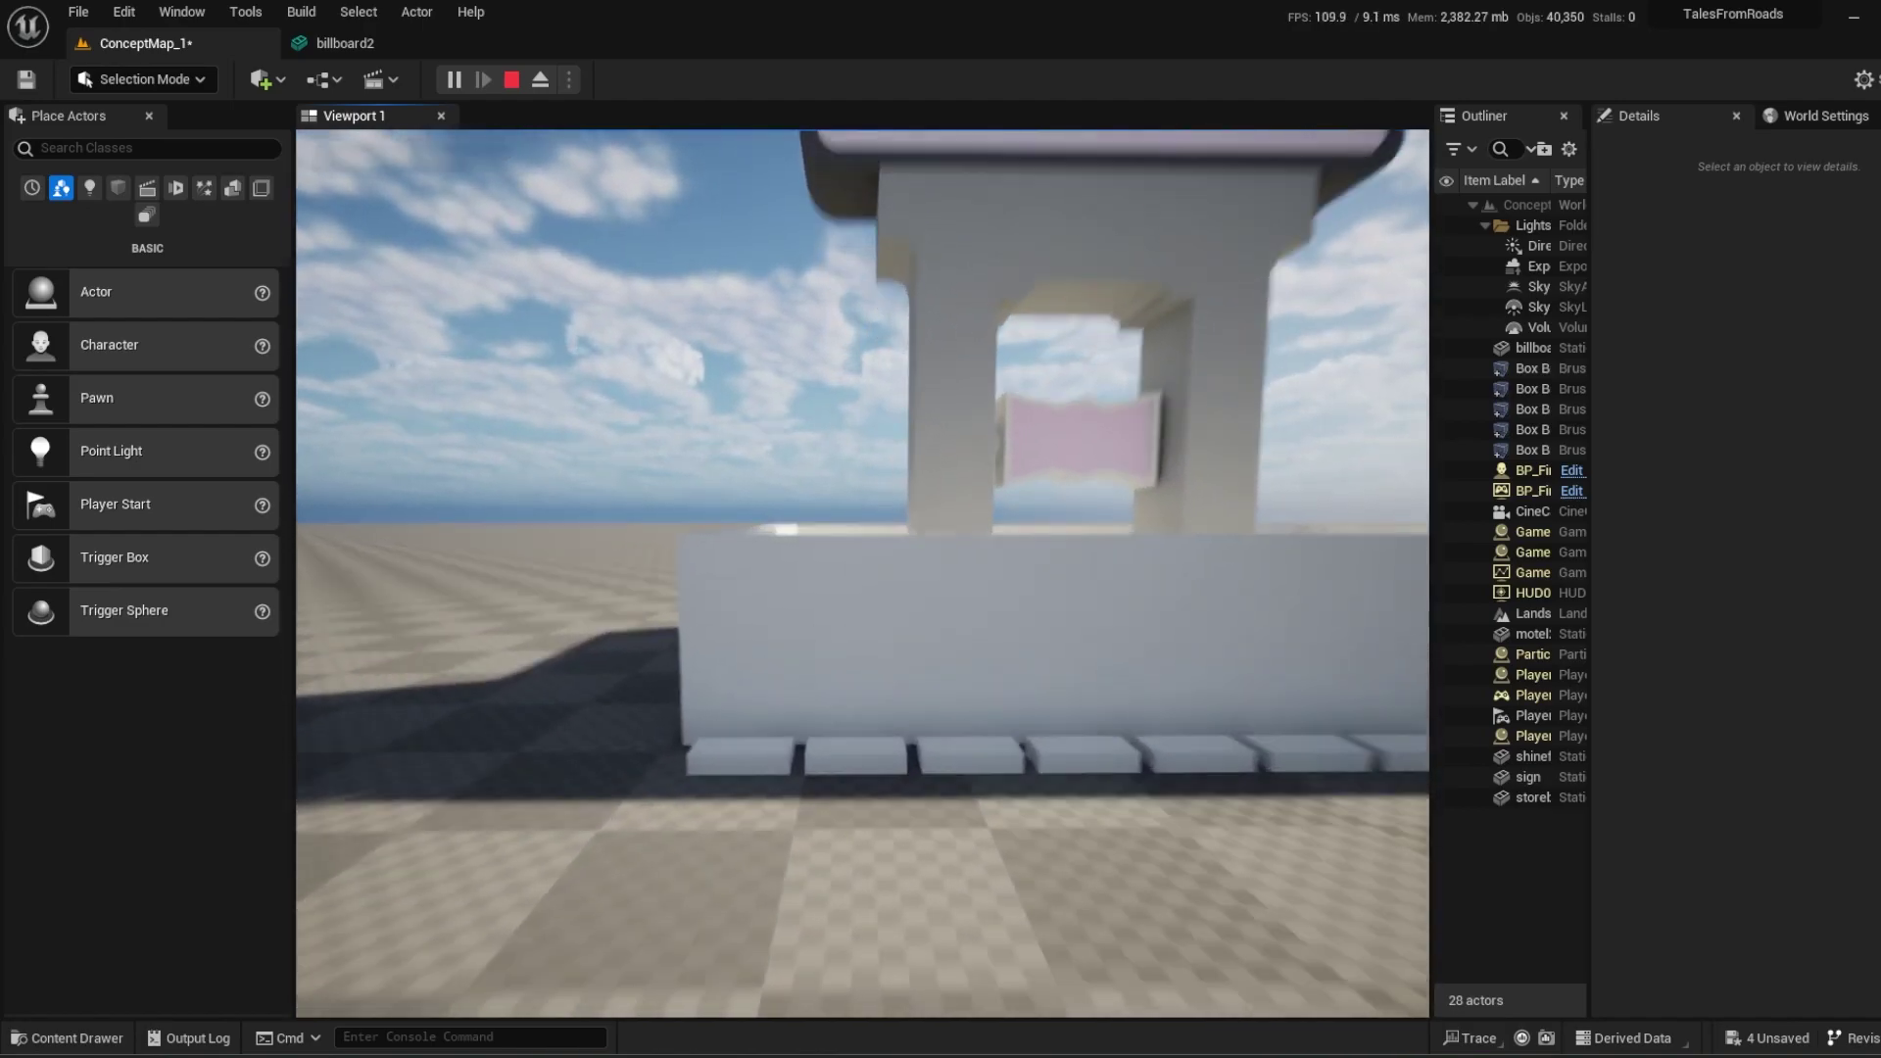
{"action": "key", "text": "w"}
{"action": "key", "text": "space"}
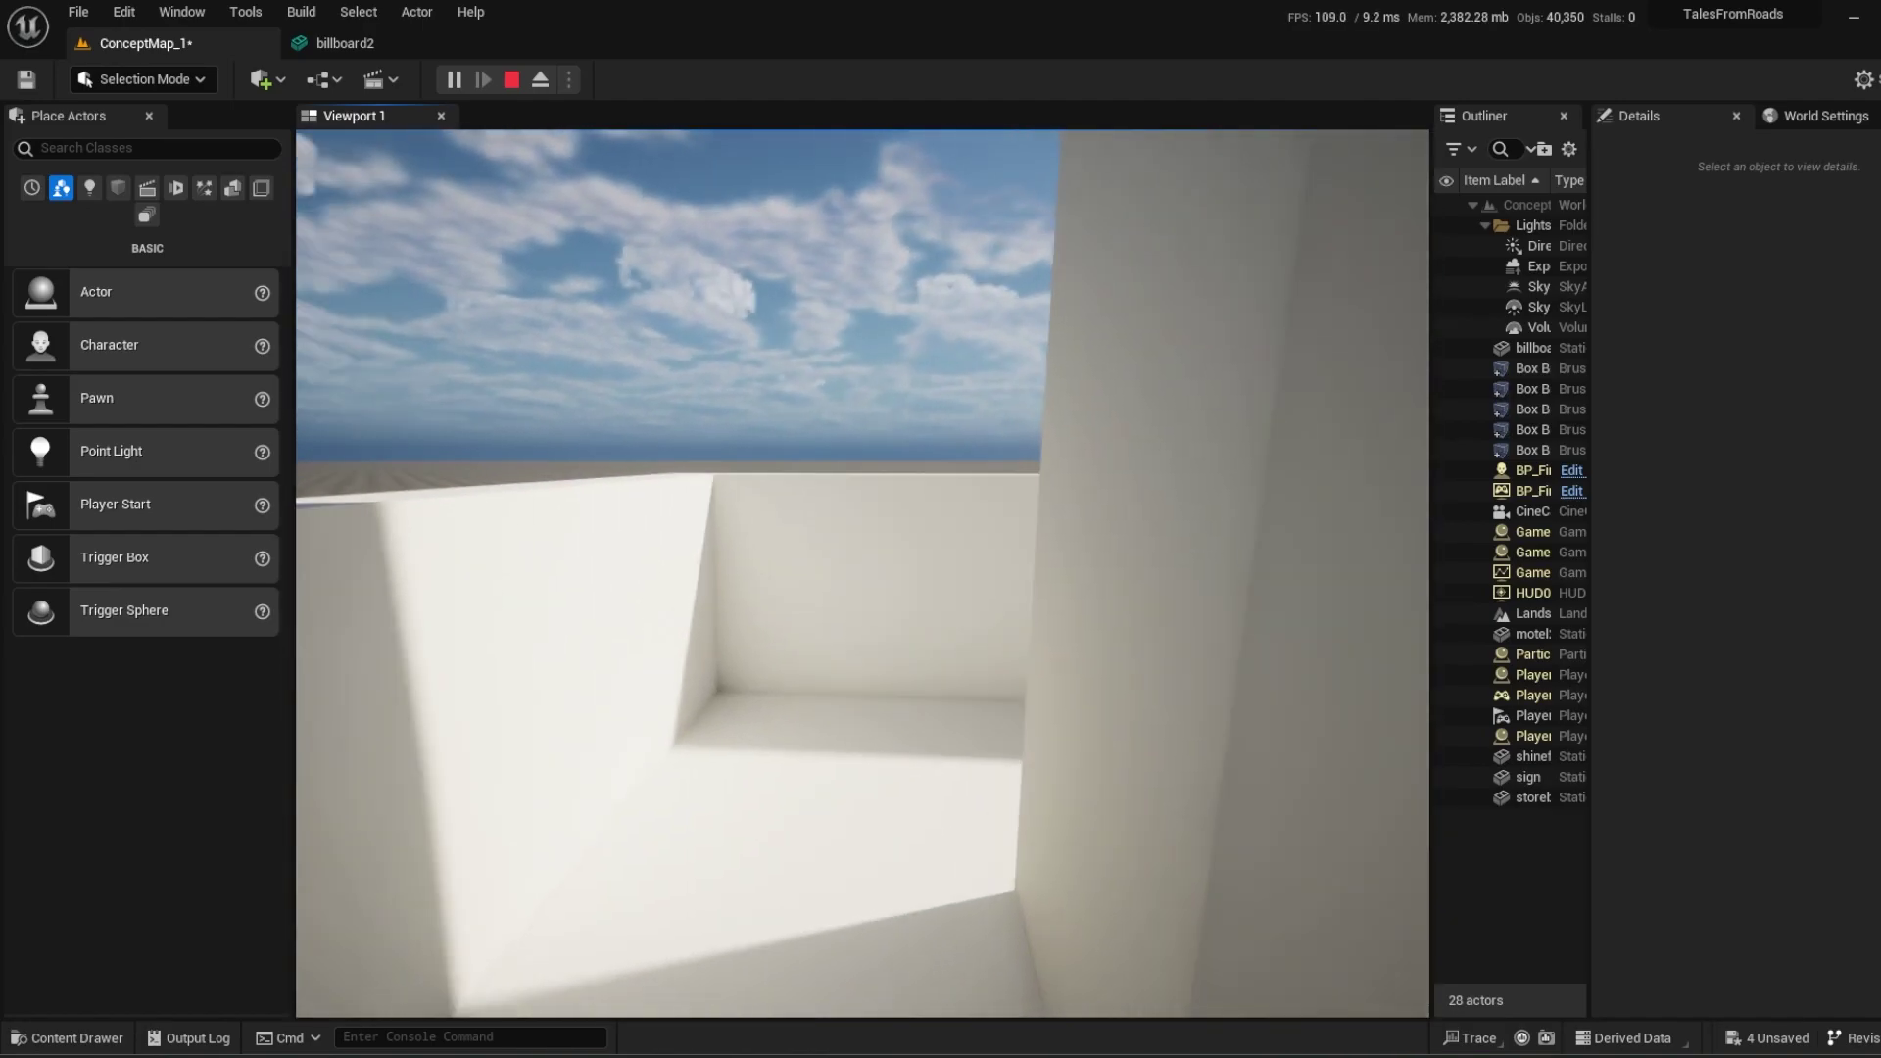
Test the box collision by walking and jumping the character against the billboard's legs inside the planter box, and stop playing.
{"action": "key", "text": "space"}
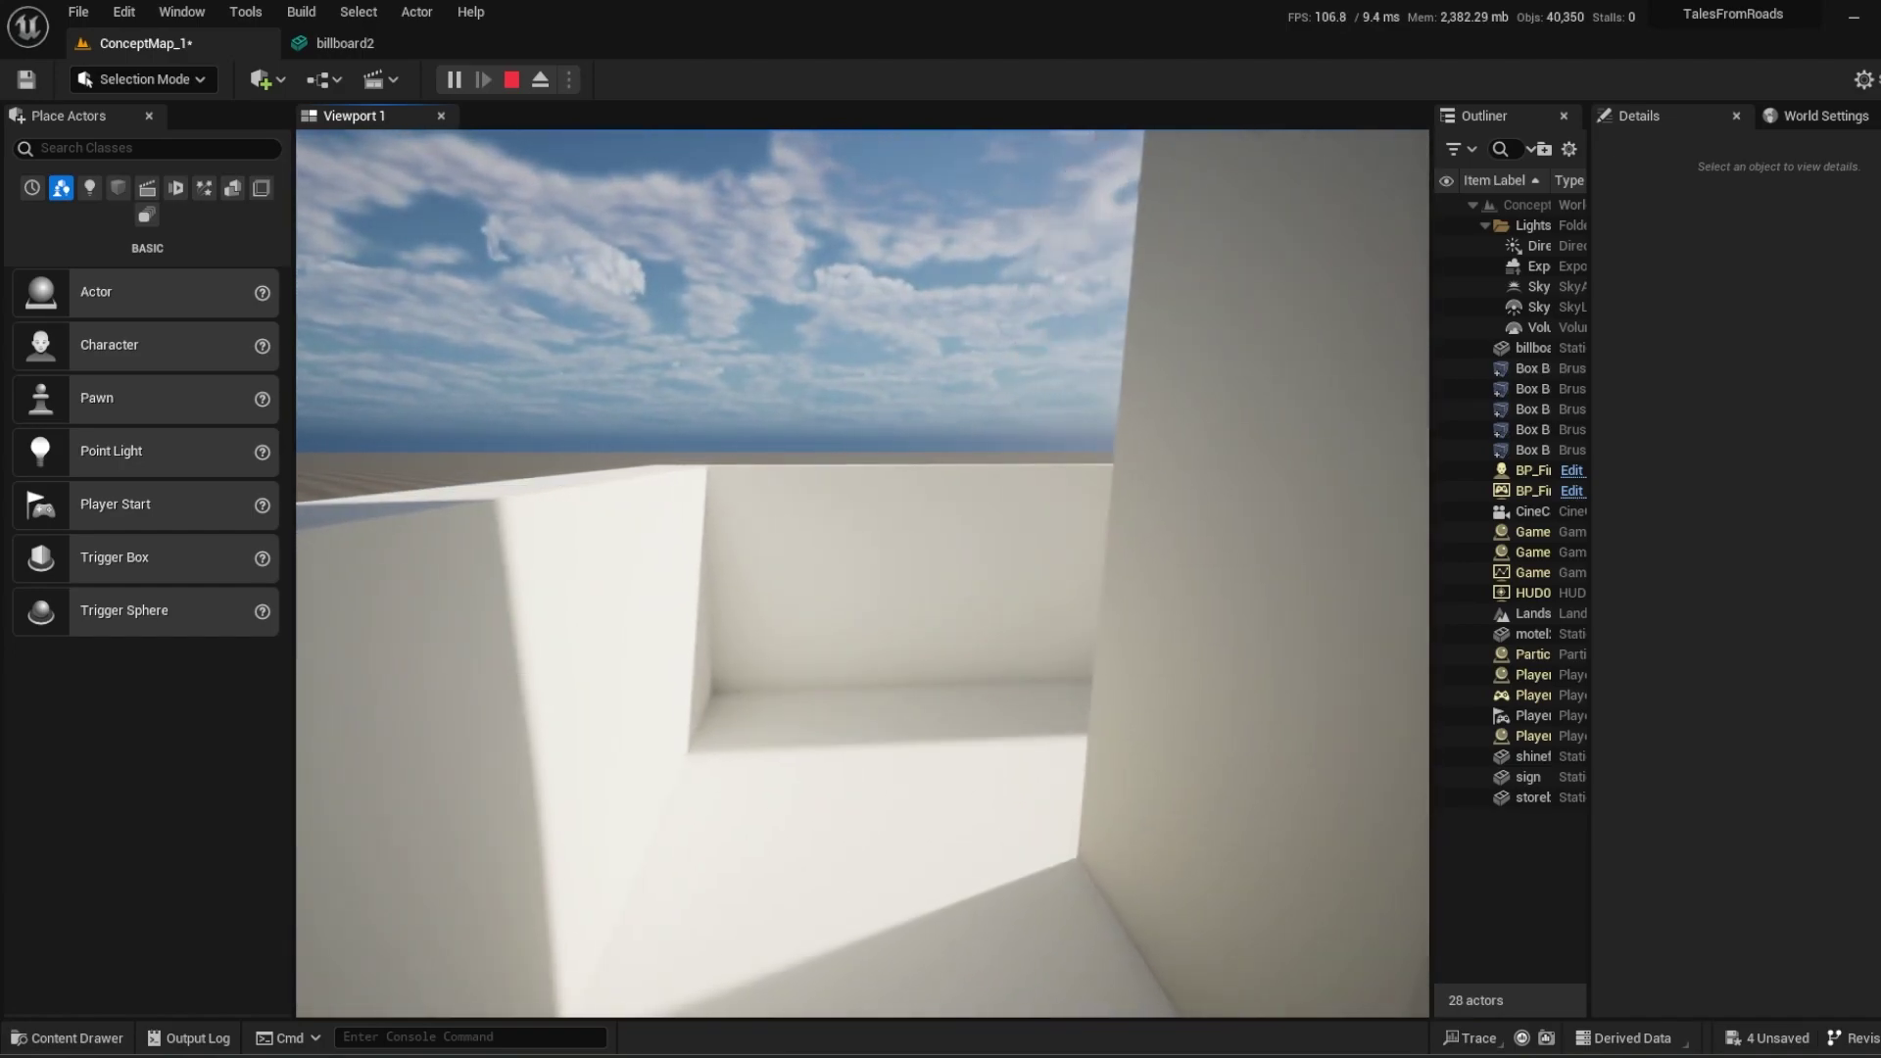
{"action": "key", "text": "s"}
{"action": "key", "text": "w"}
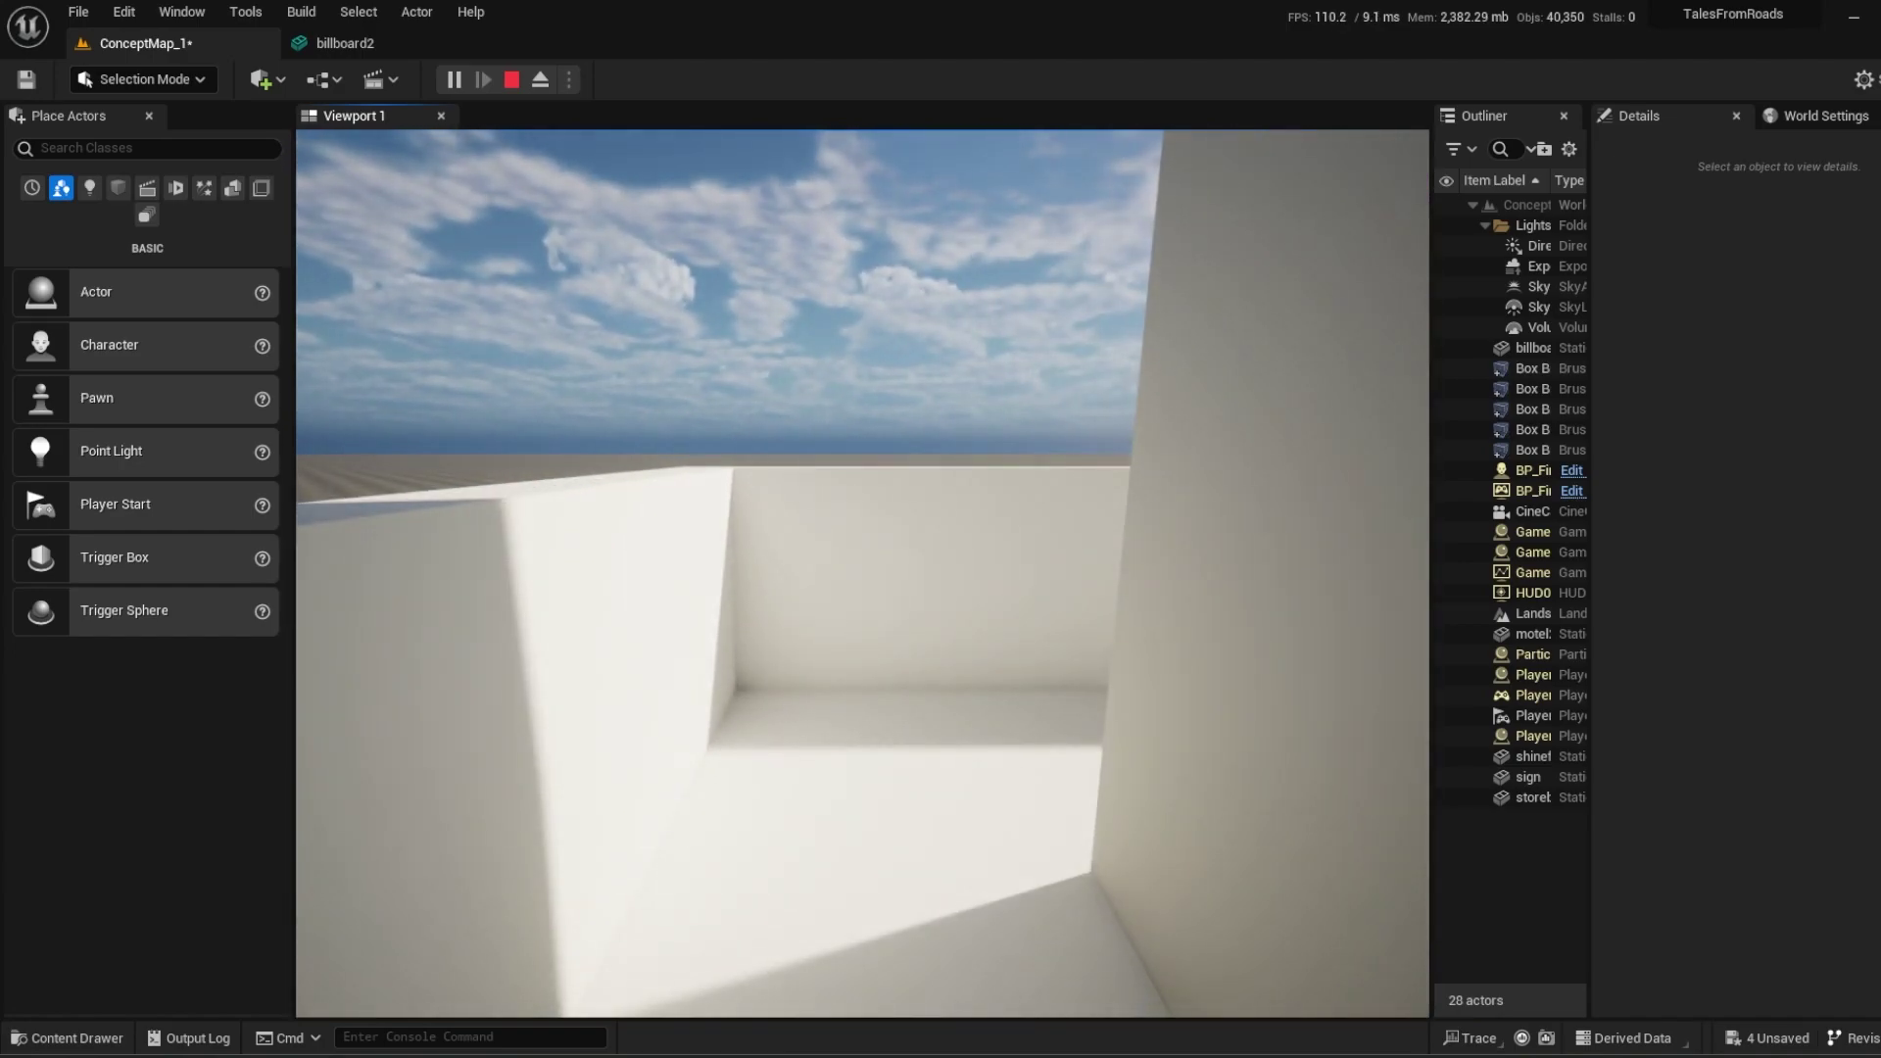
{"action": "key", "text": "s"}
{"action": "key", "text": "w"}
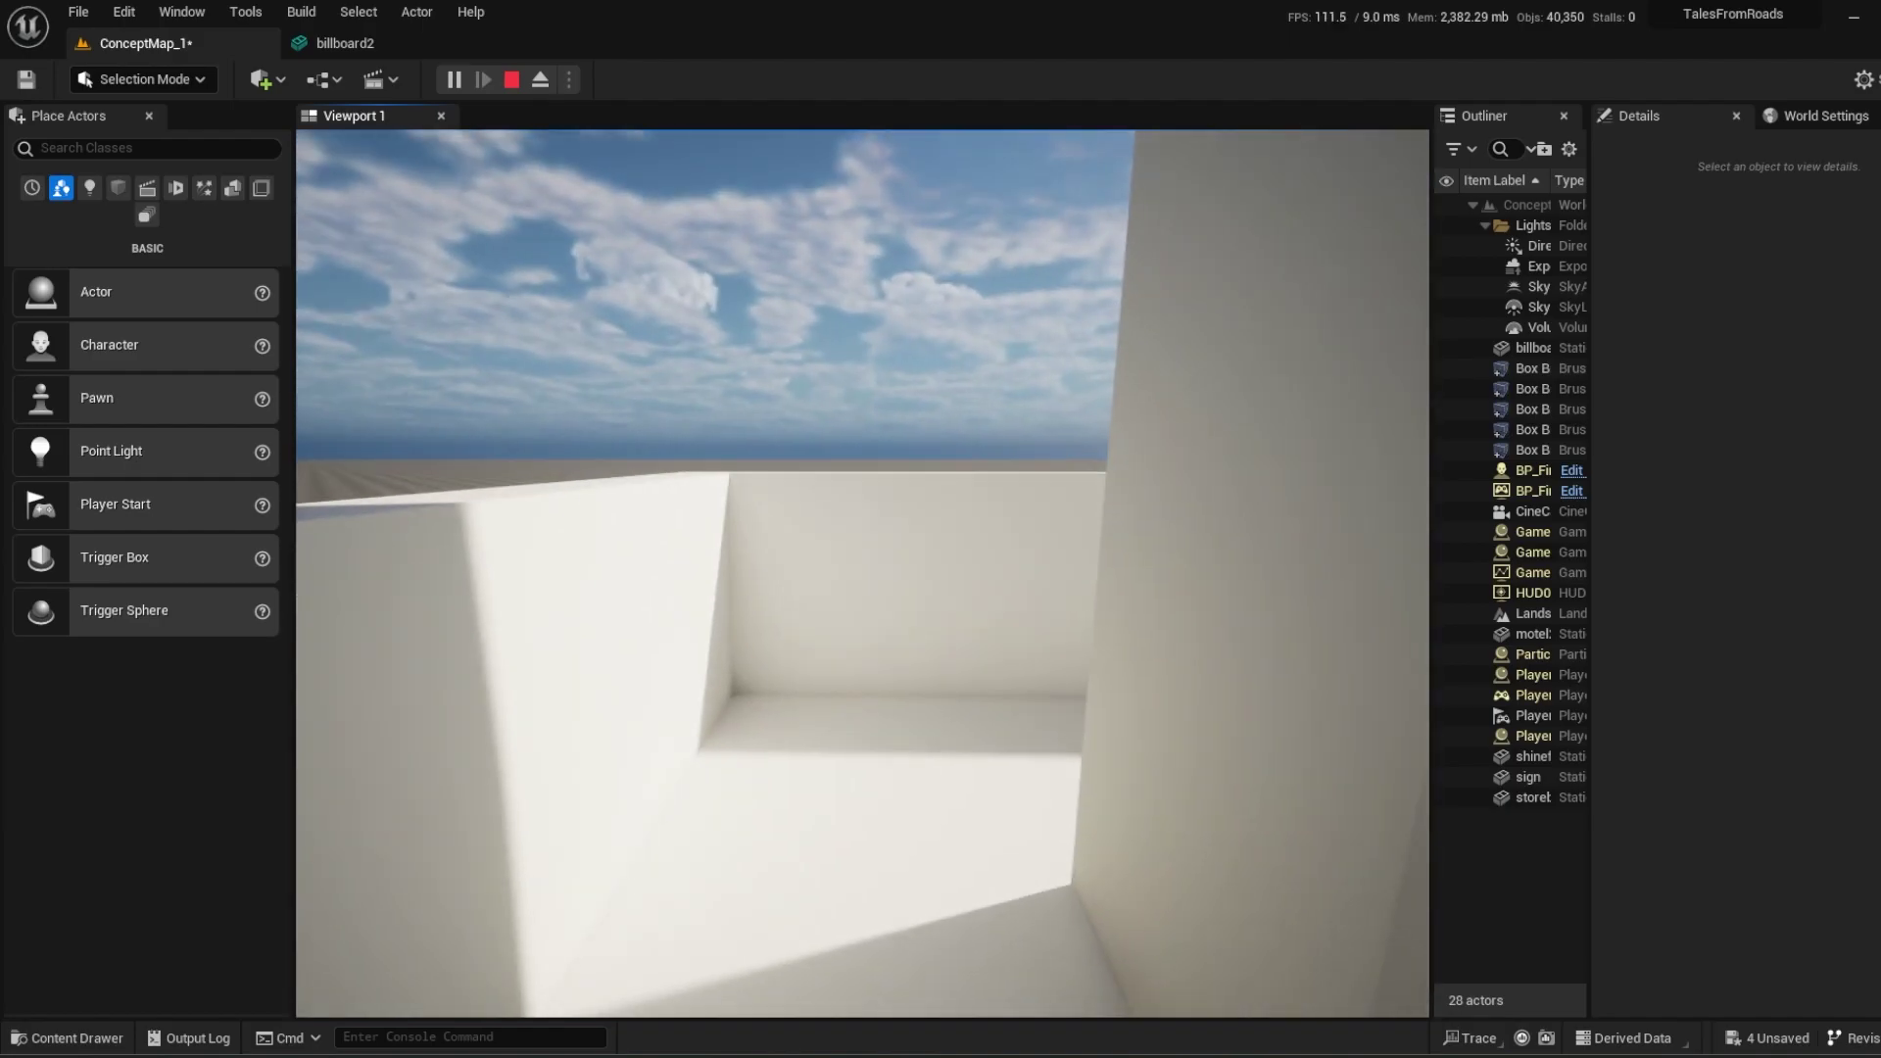
{"action": "key", "text": "s"}
{"action": "key", "text": "w"}
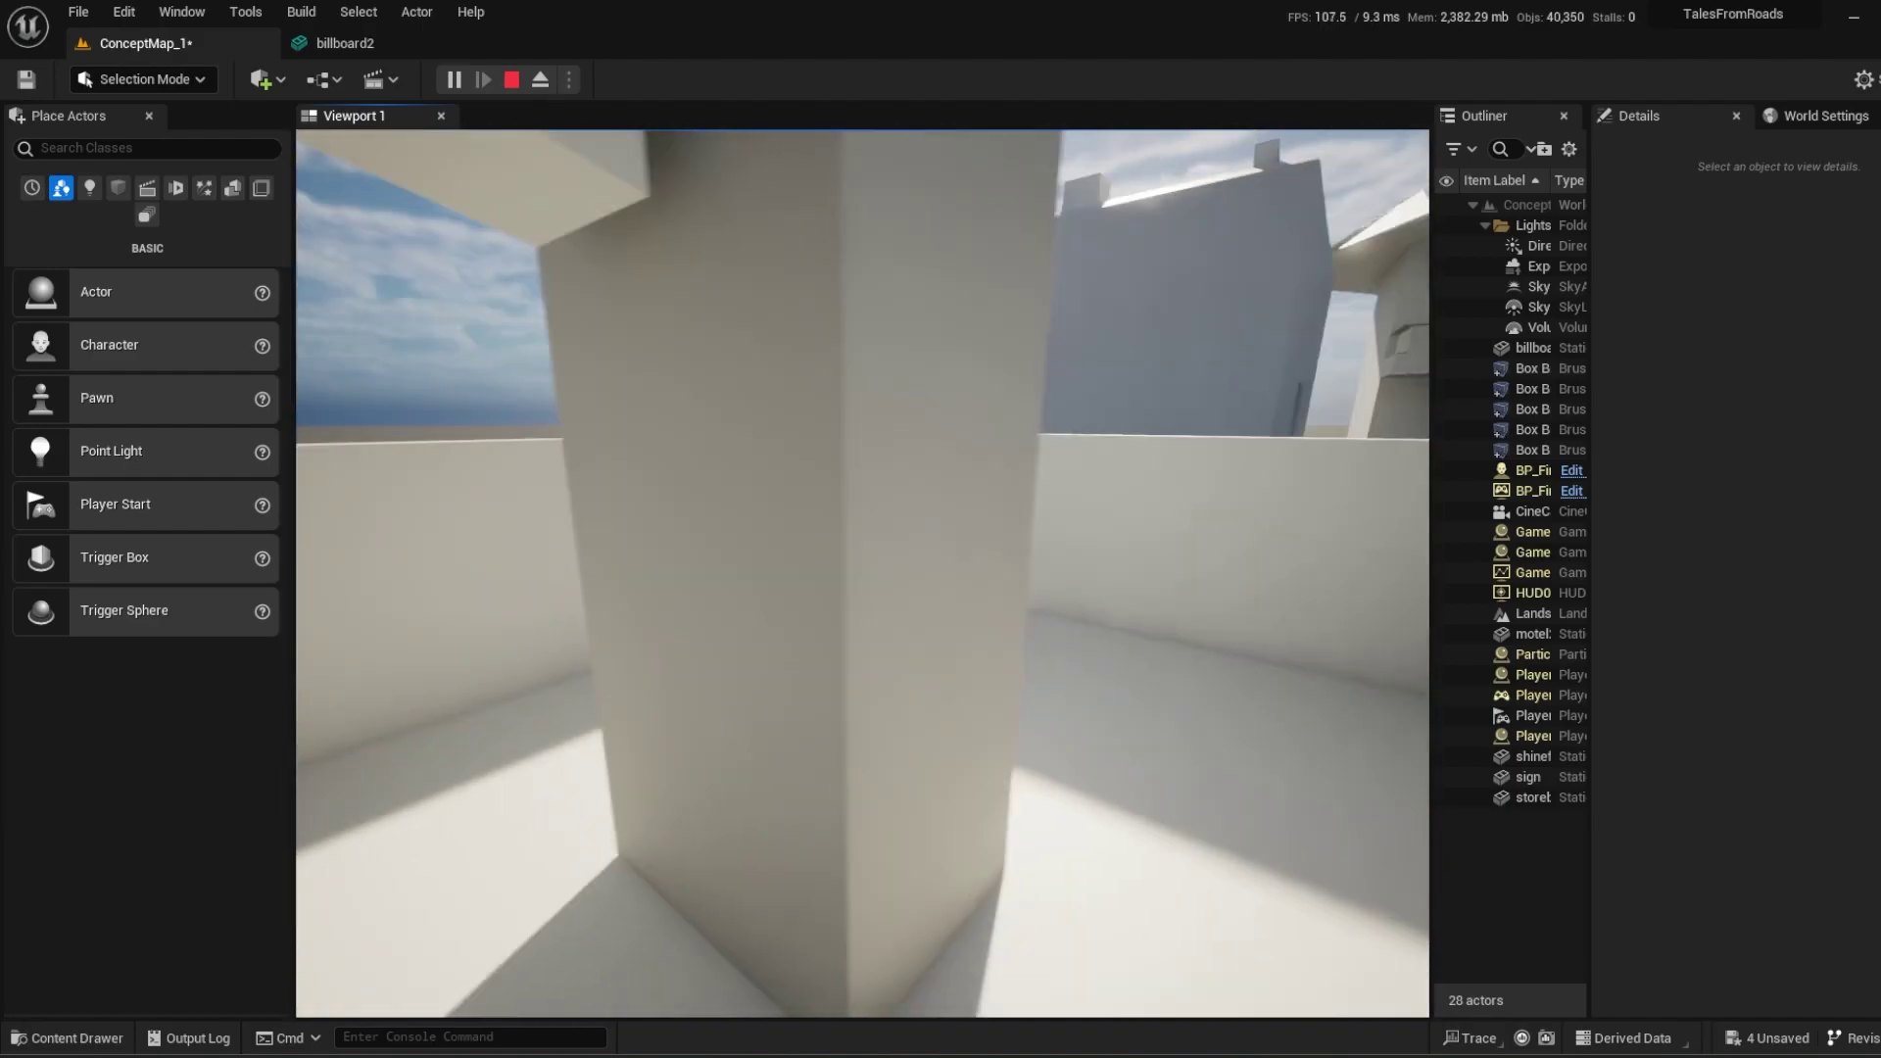
{"action": "key", "text": "s"}
{"action": "key", "text": "w"}
{"action": "key", "text": "Escape"}
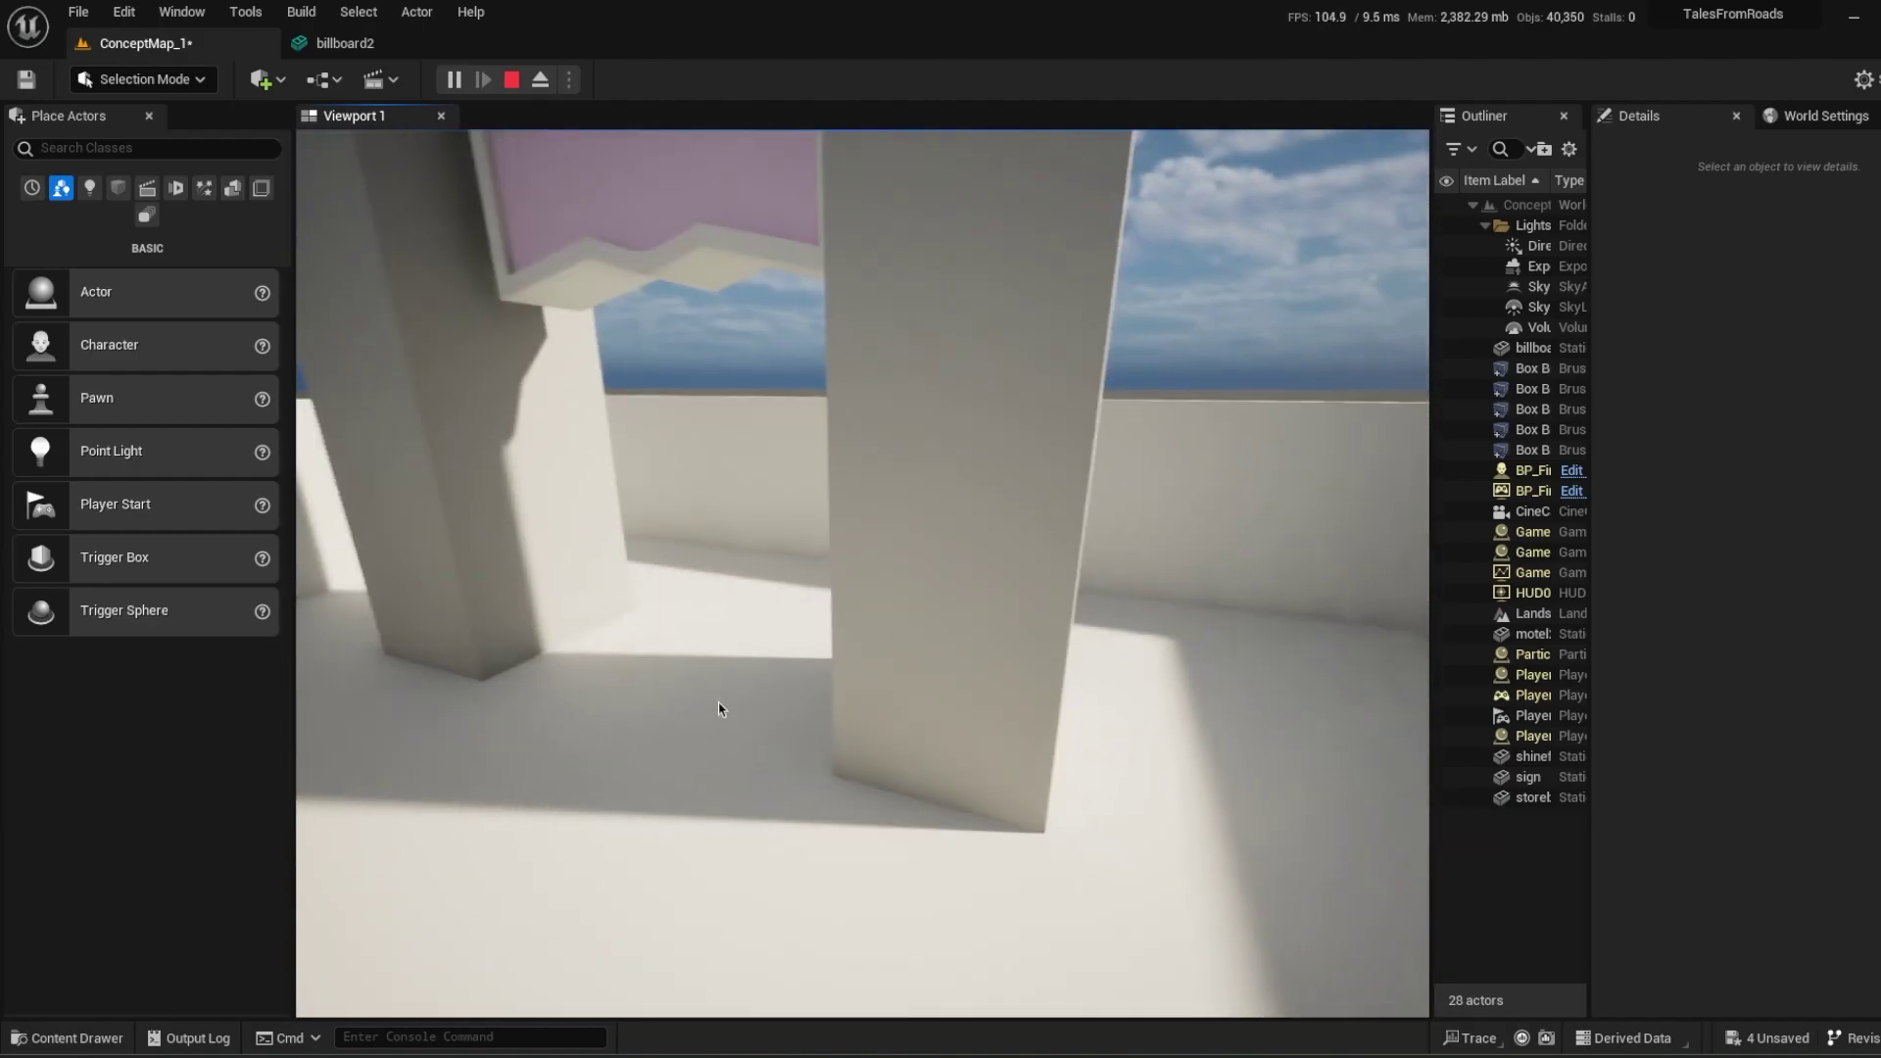
In the billboard2 mesh editor, remove the box collision and add a 26DOP simplified collision in its place.
{"action": "left_click", "coordinate": [342, 43]}
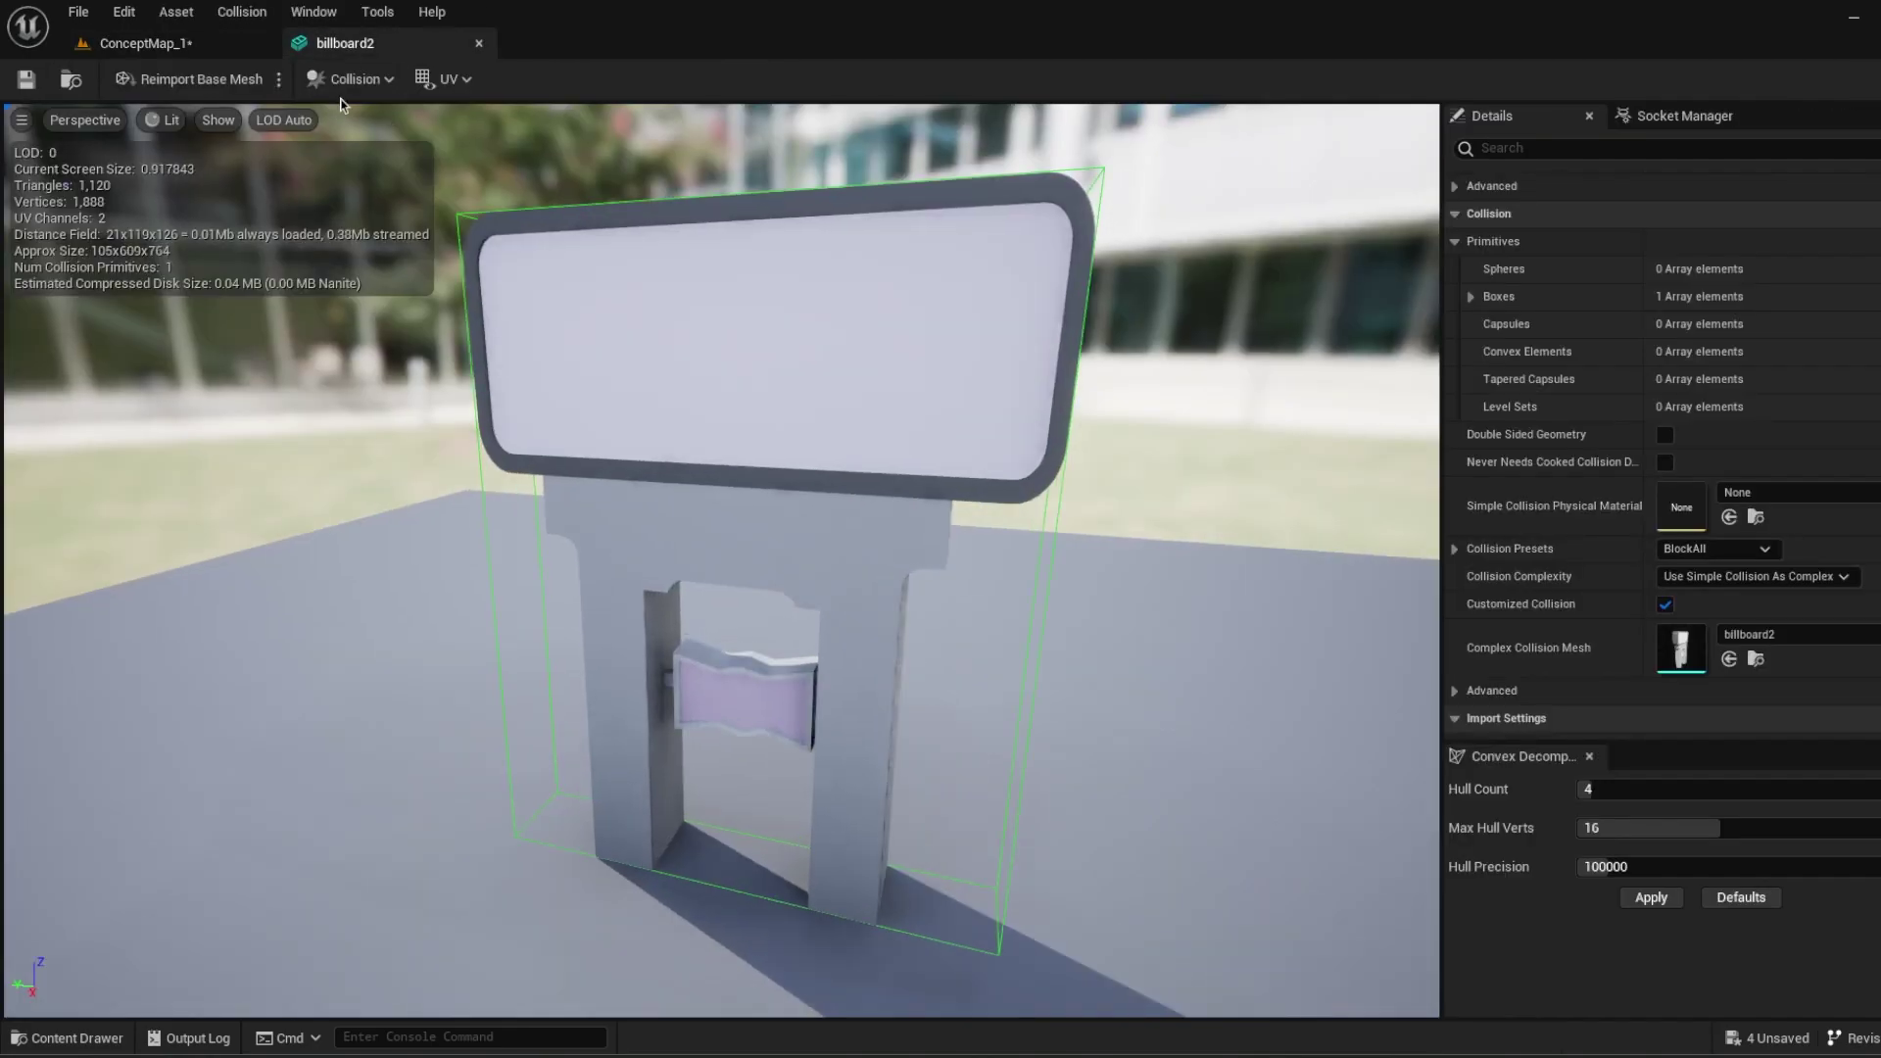
{"action": "left_click", "coordinate": [348, 88]}
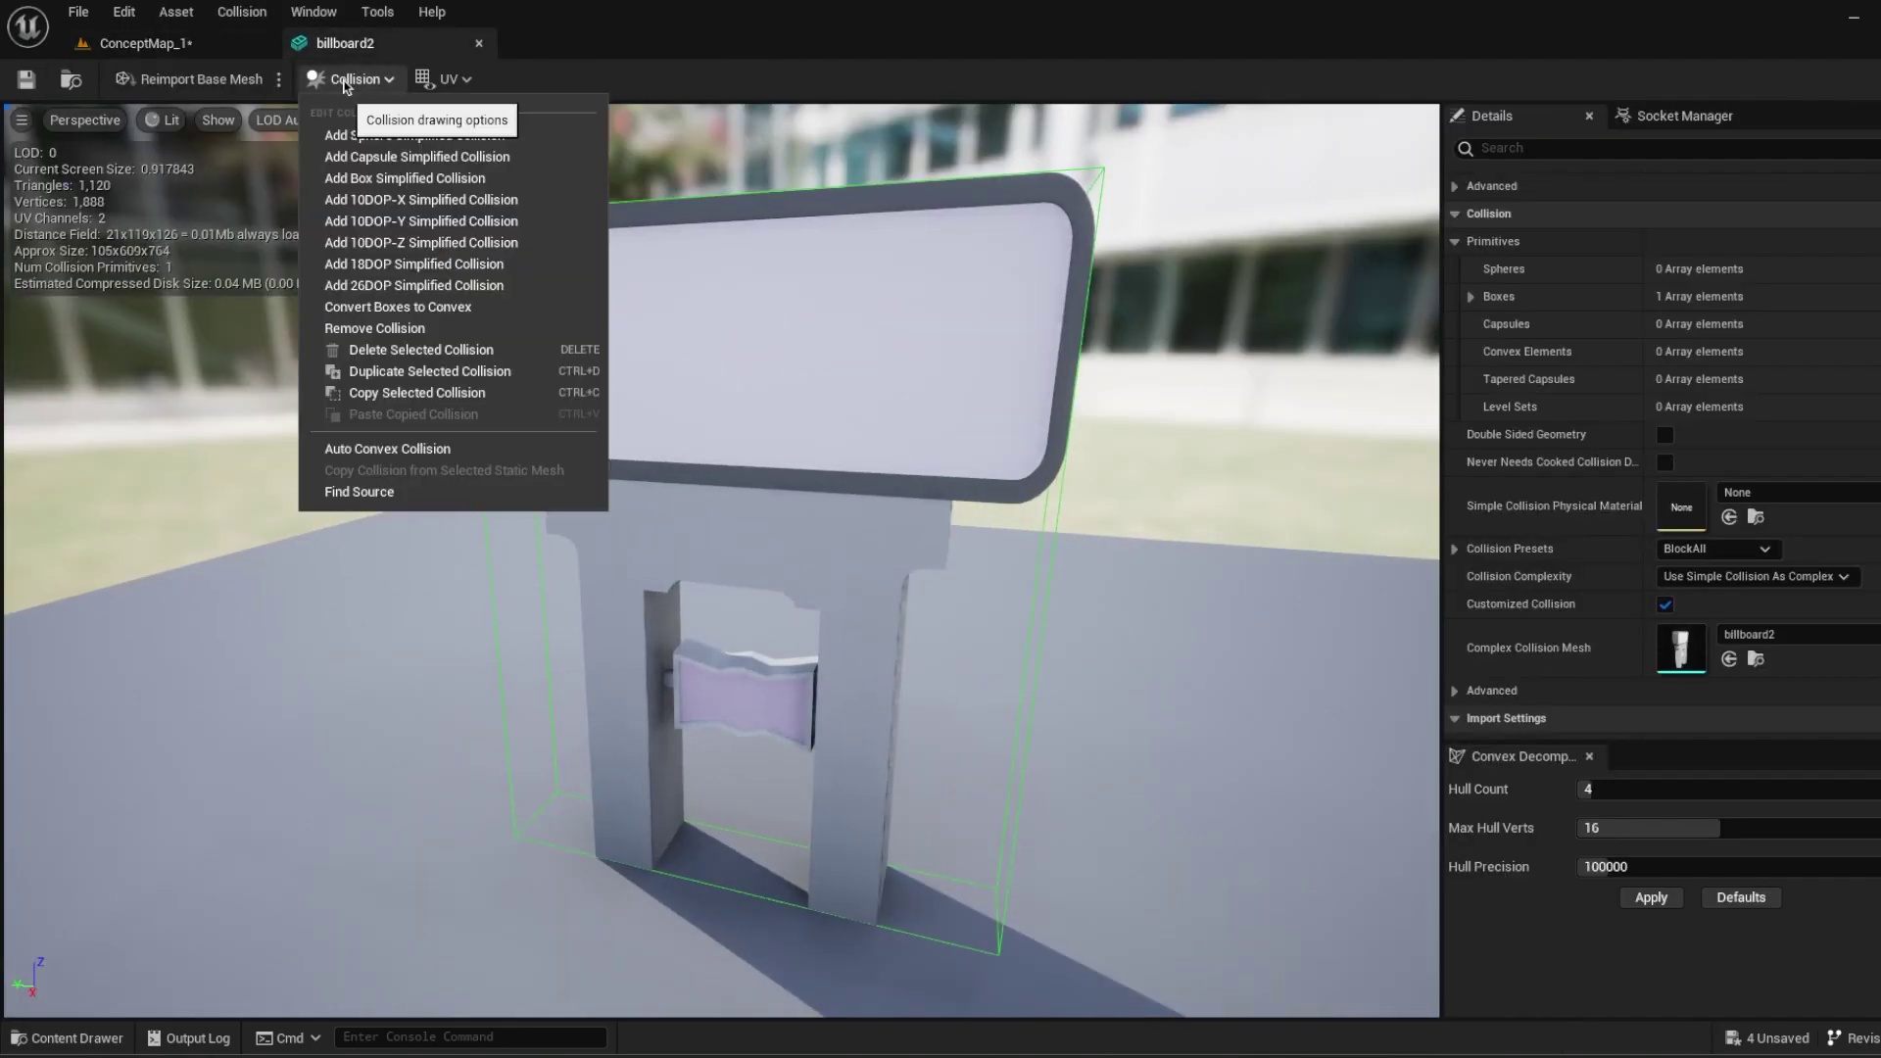
{"action": "left_click", "coordinate": [370, 330]}
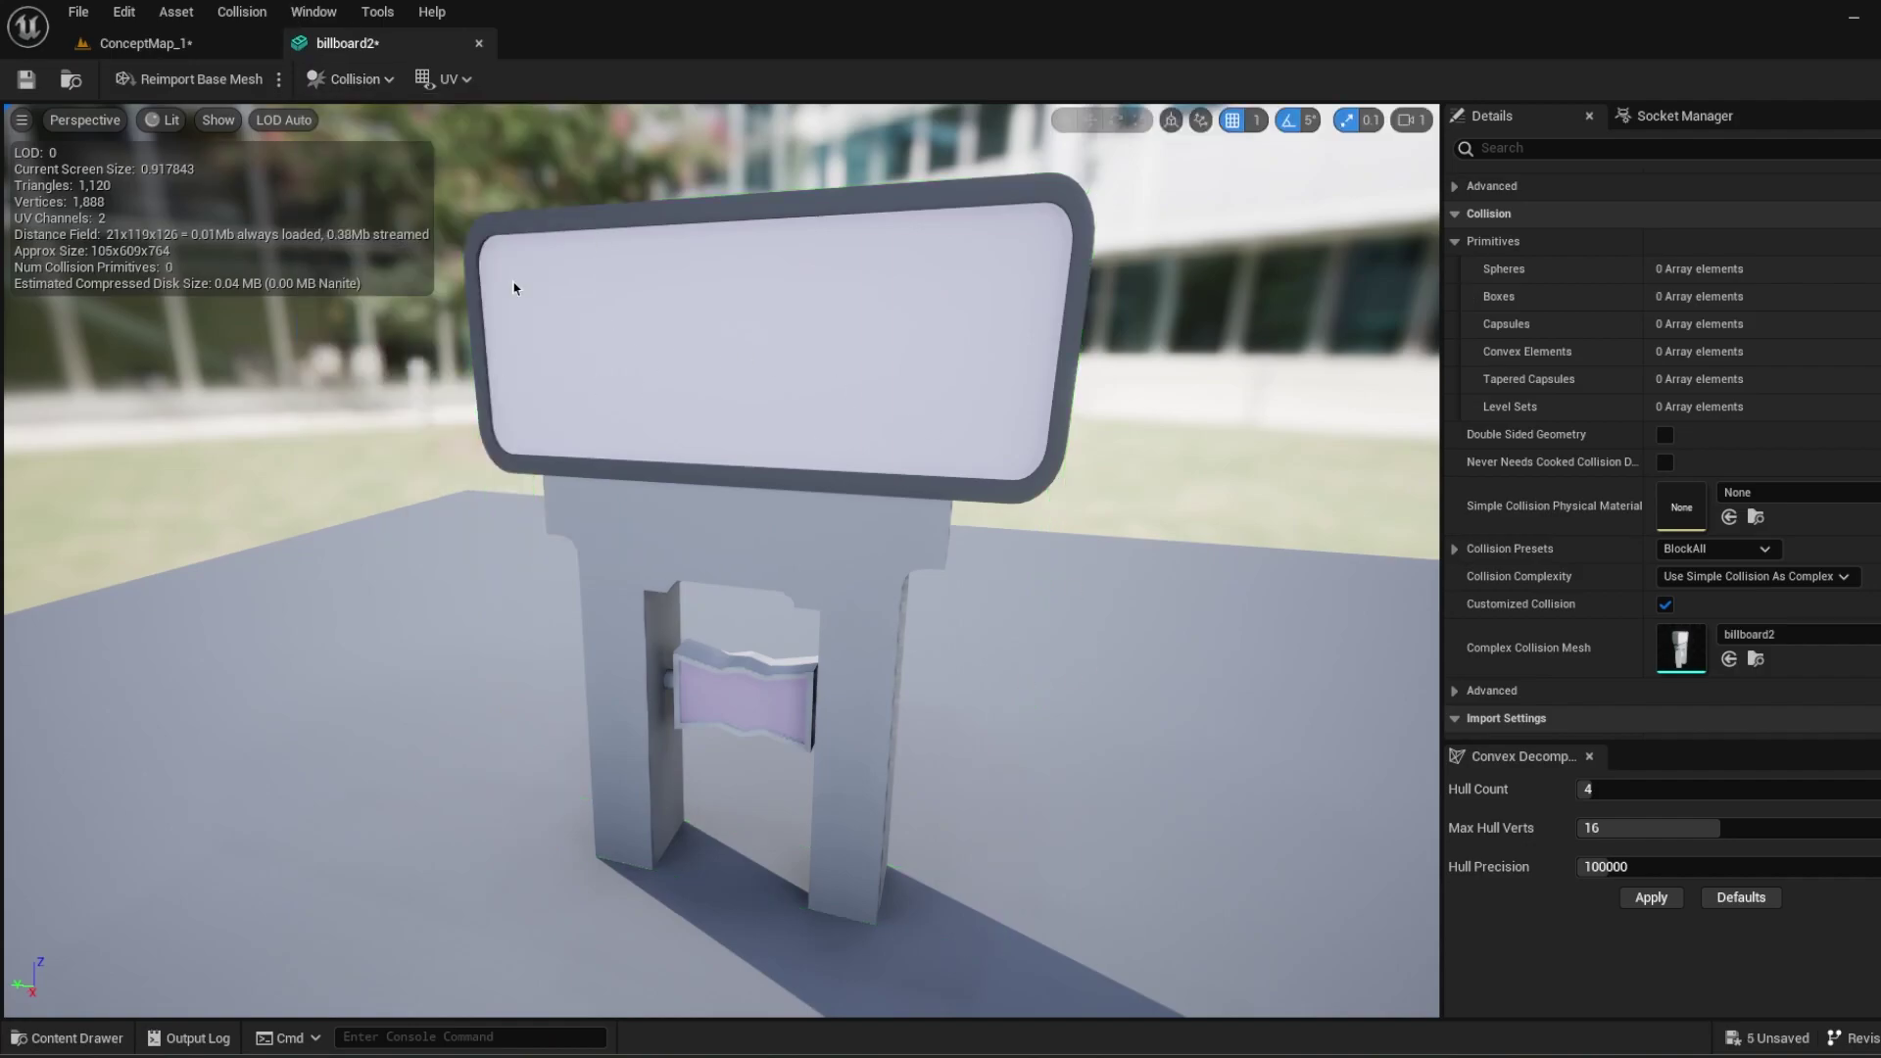
{"action": "left_click", "coordinate": [380, 80]}
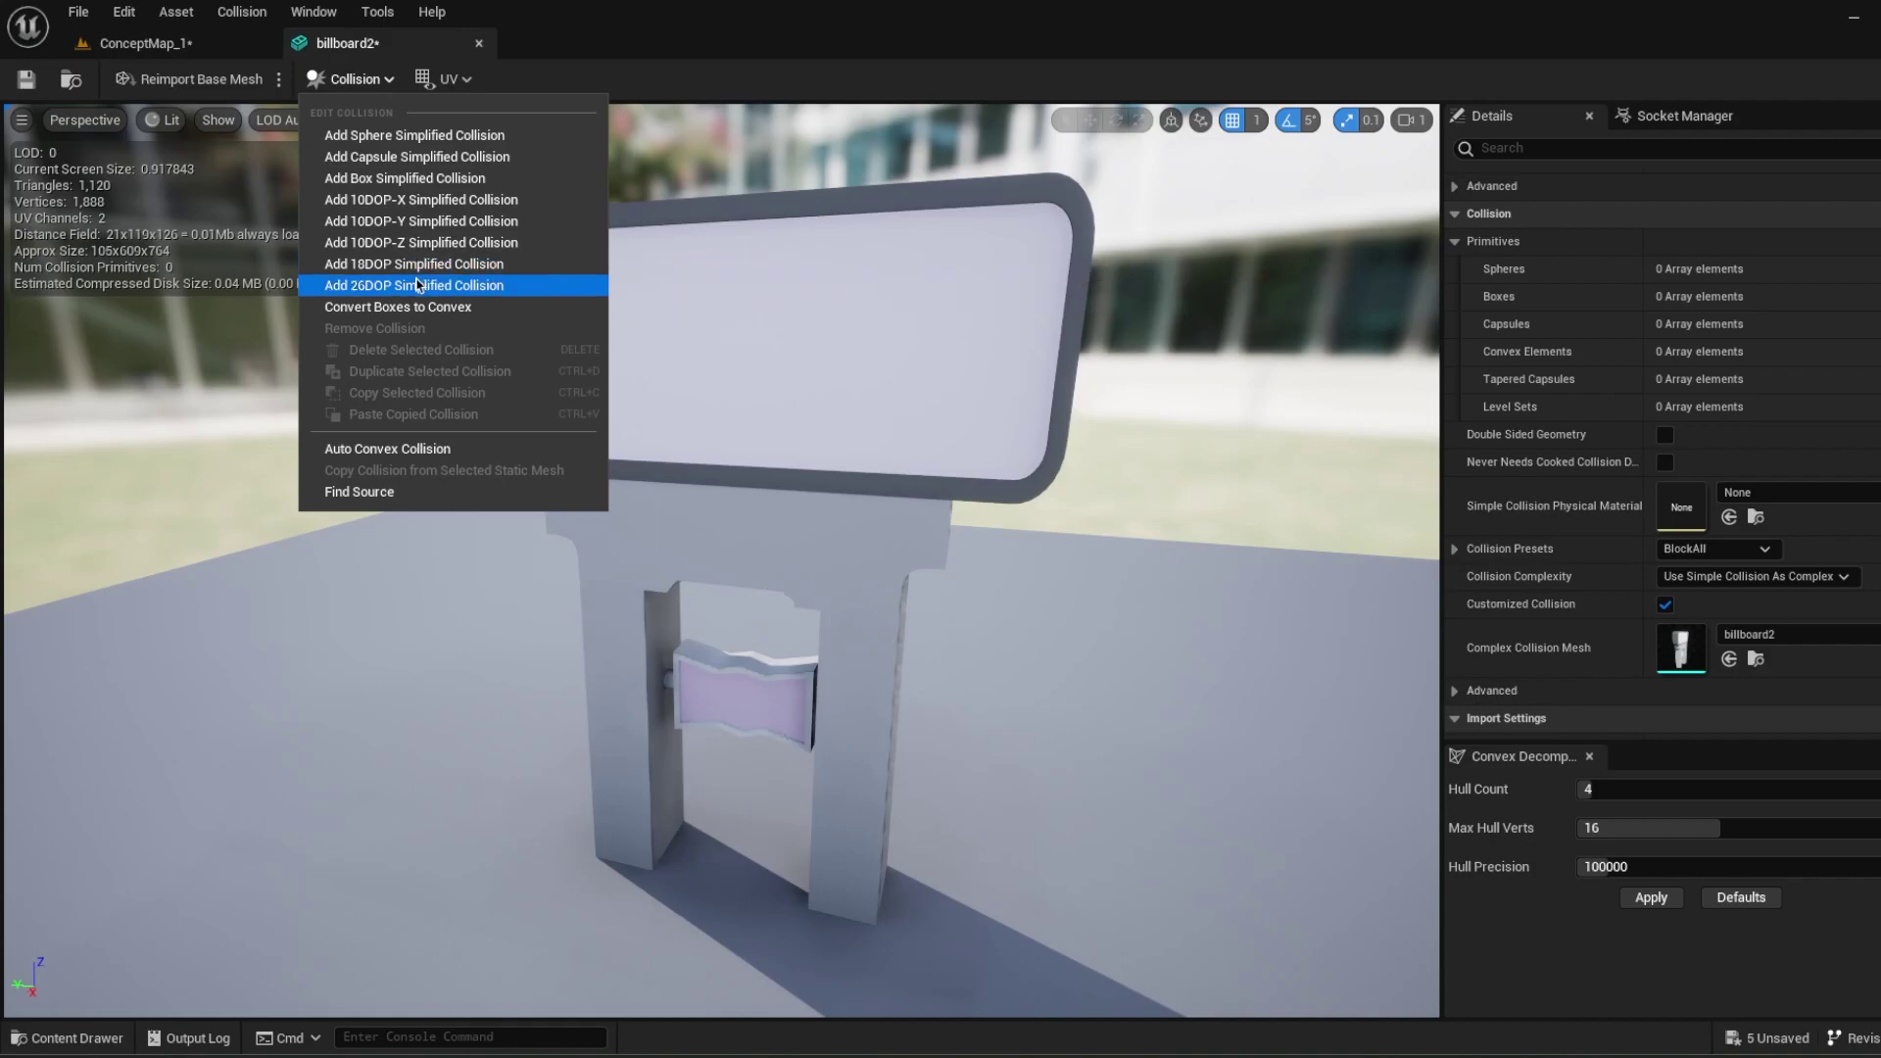
{"action": "left_click", "coordinate": [381, 289]}
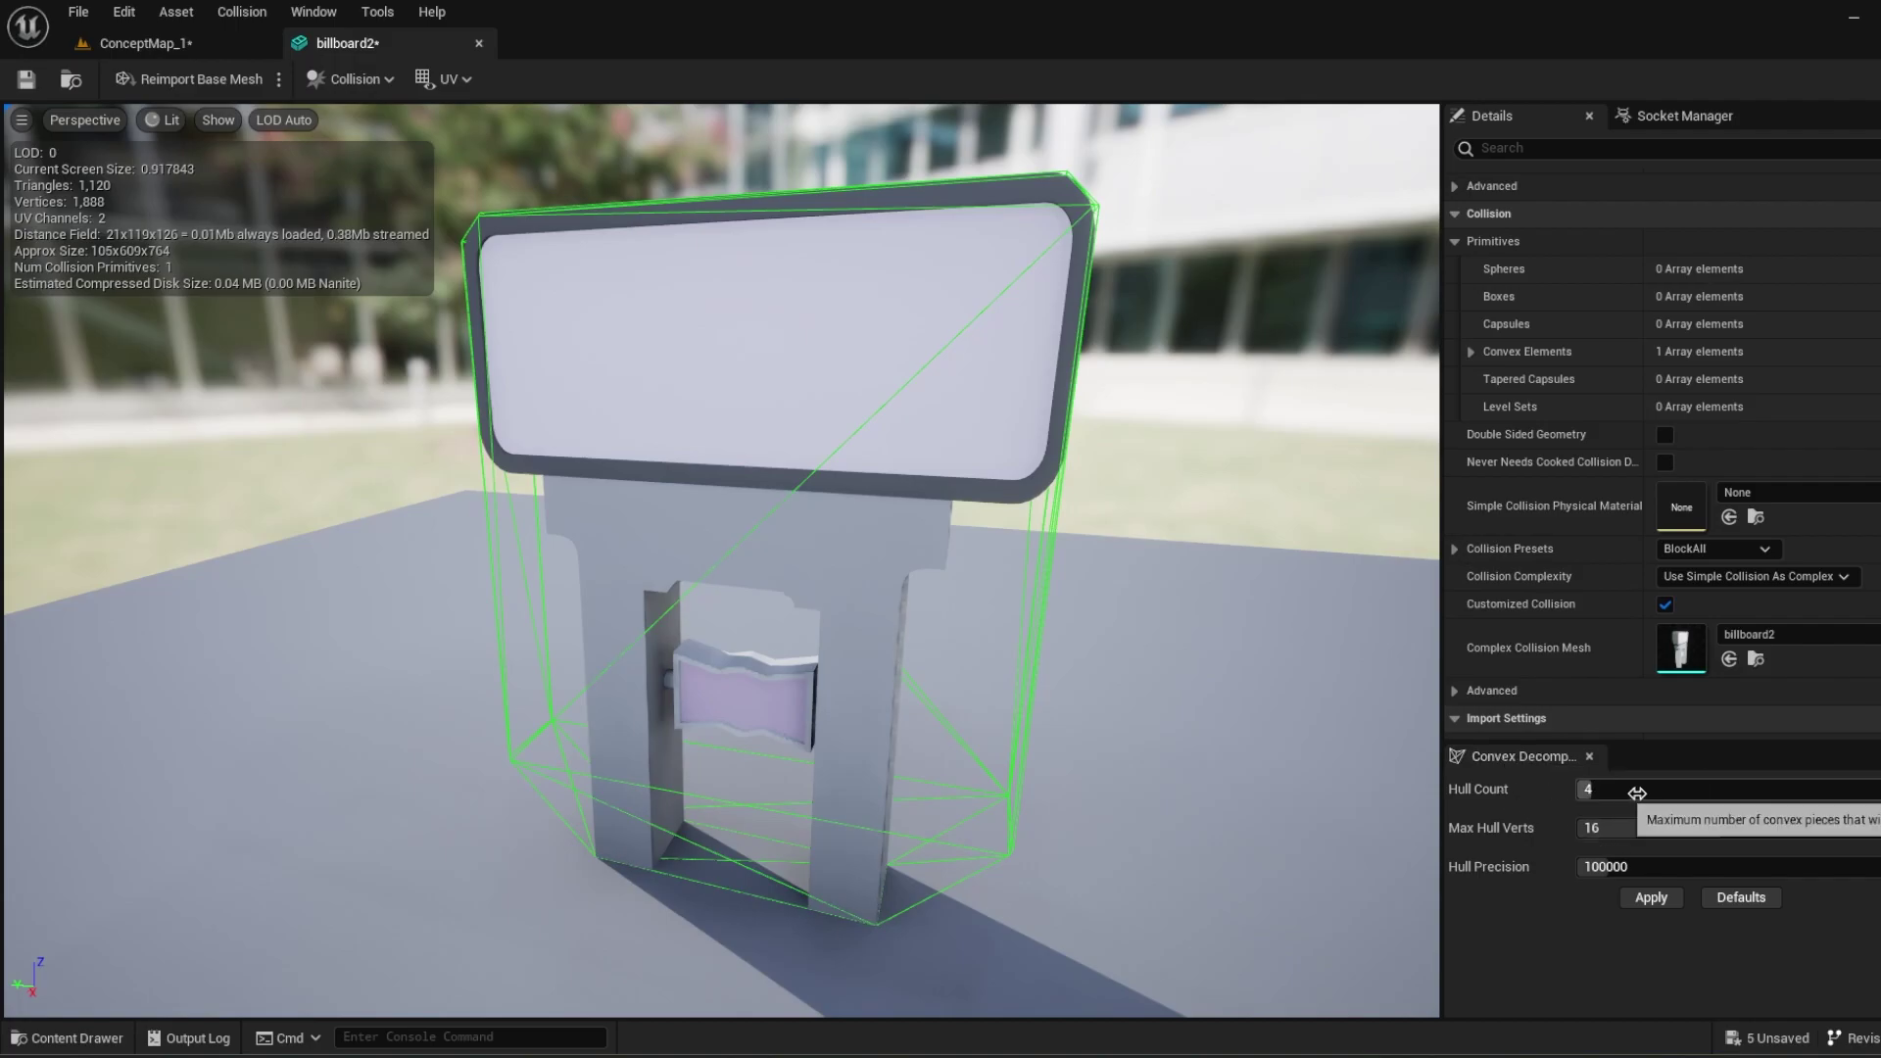
Apply convex decomposition to billboard2 with Hull Count 32, Max Hull Verts 32 and Hull Precision 500000, and inspect the generated hulls.
{"action": "left_click_drag", "start_coordinate": [1637, 793], "coordinate": [1871, 828]}
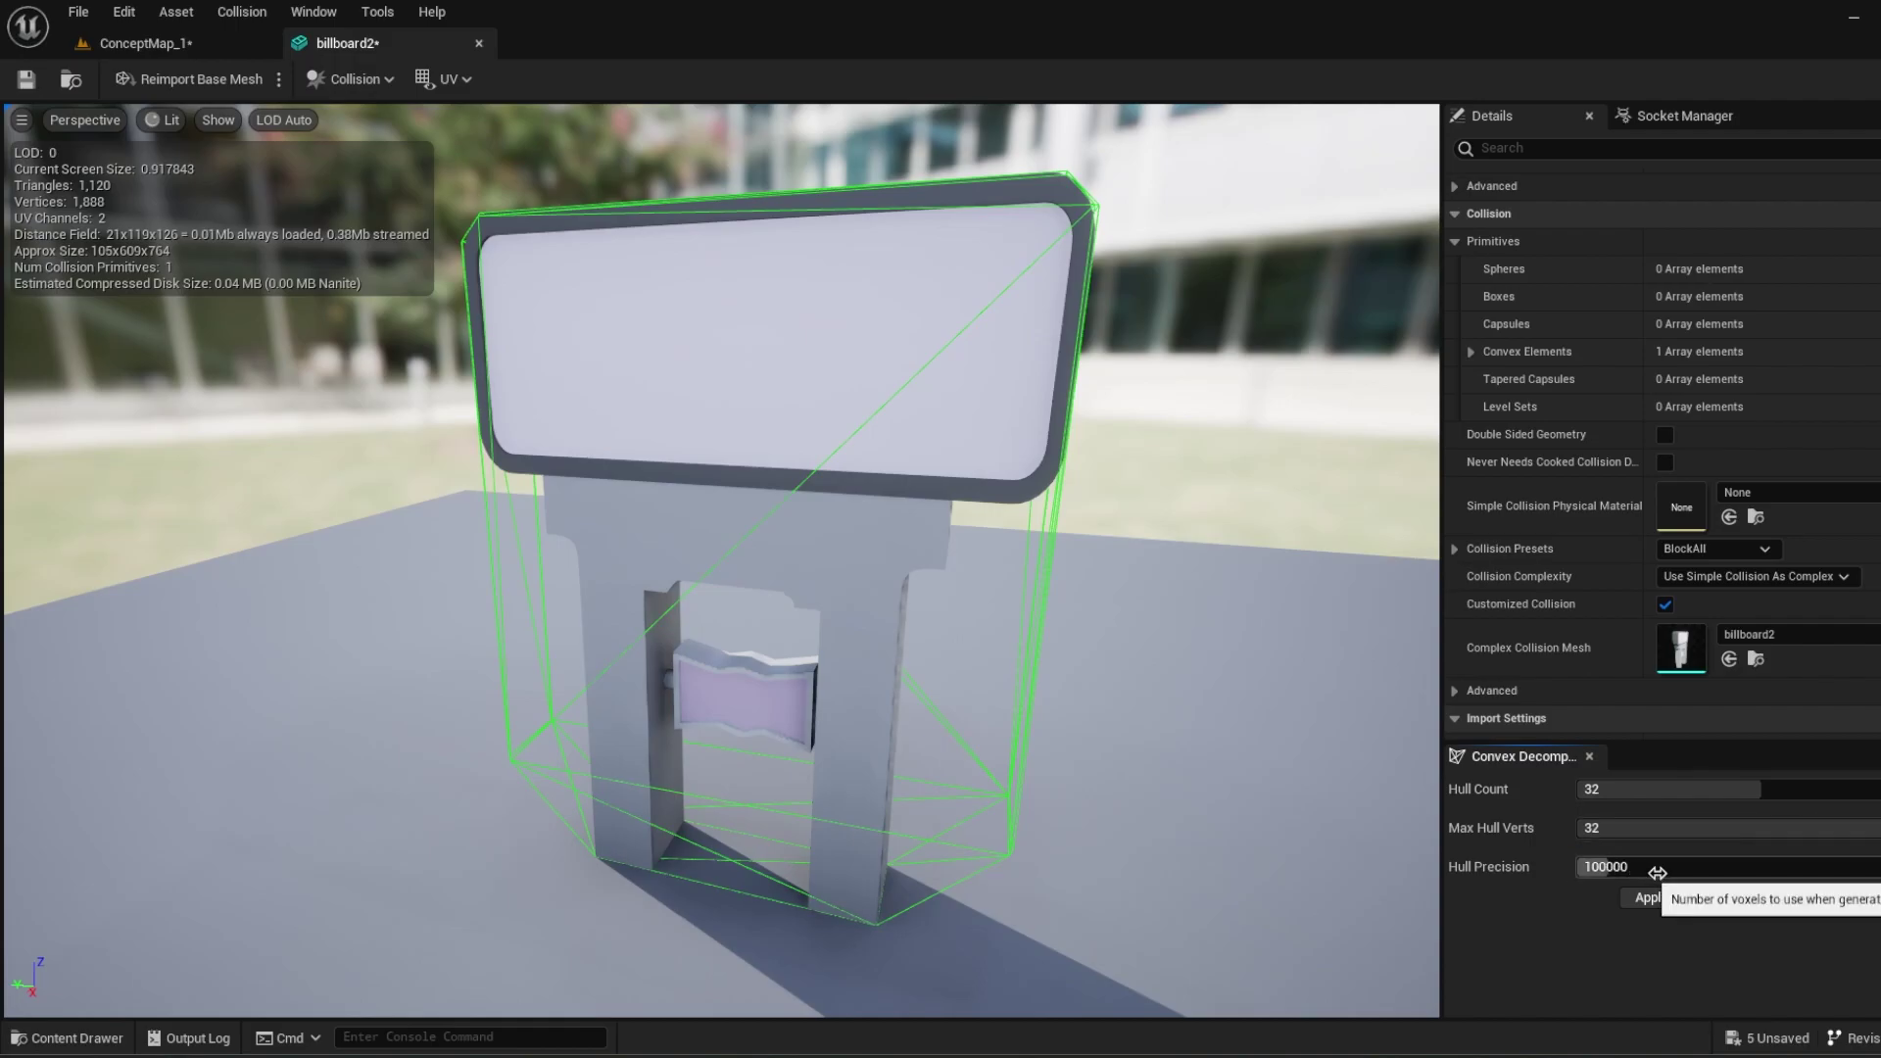
{"action": "left_click_drag", "start_coordinate": [1656, 871], "coordinate": [1746, 867]}
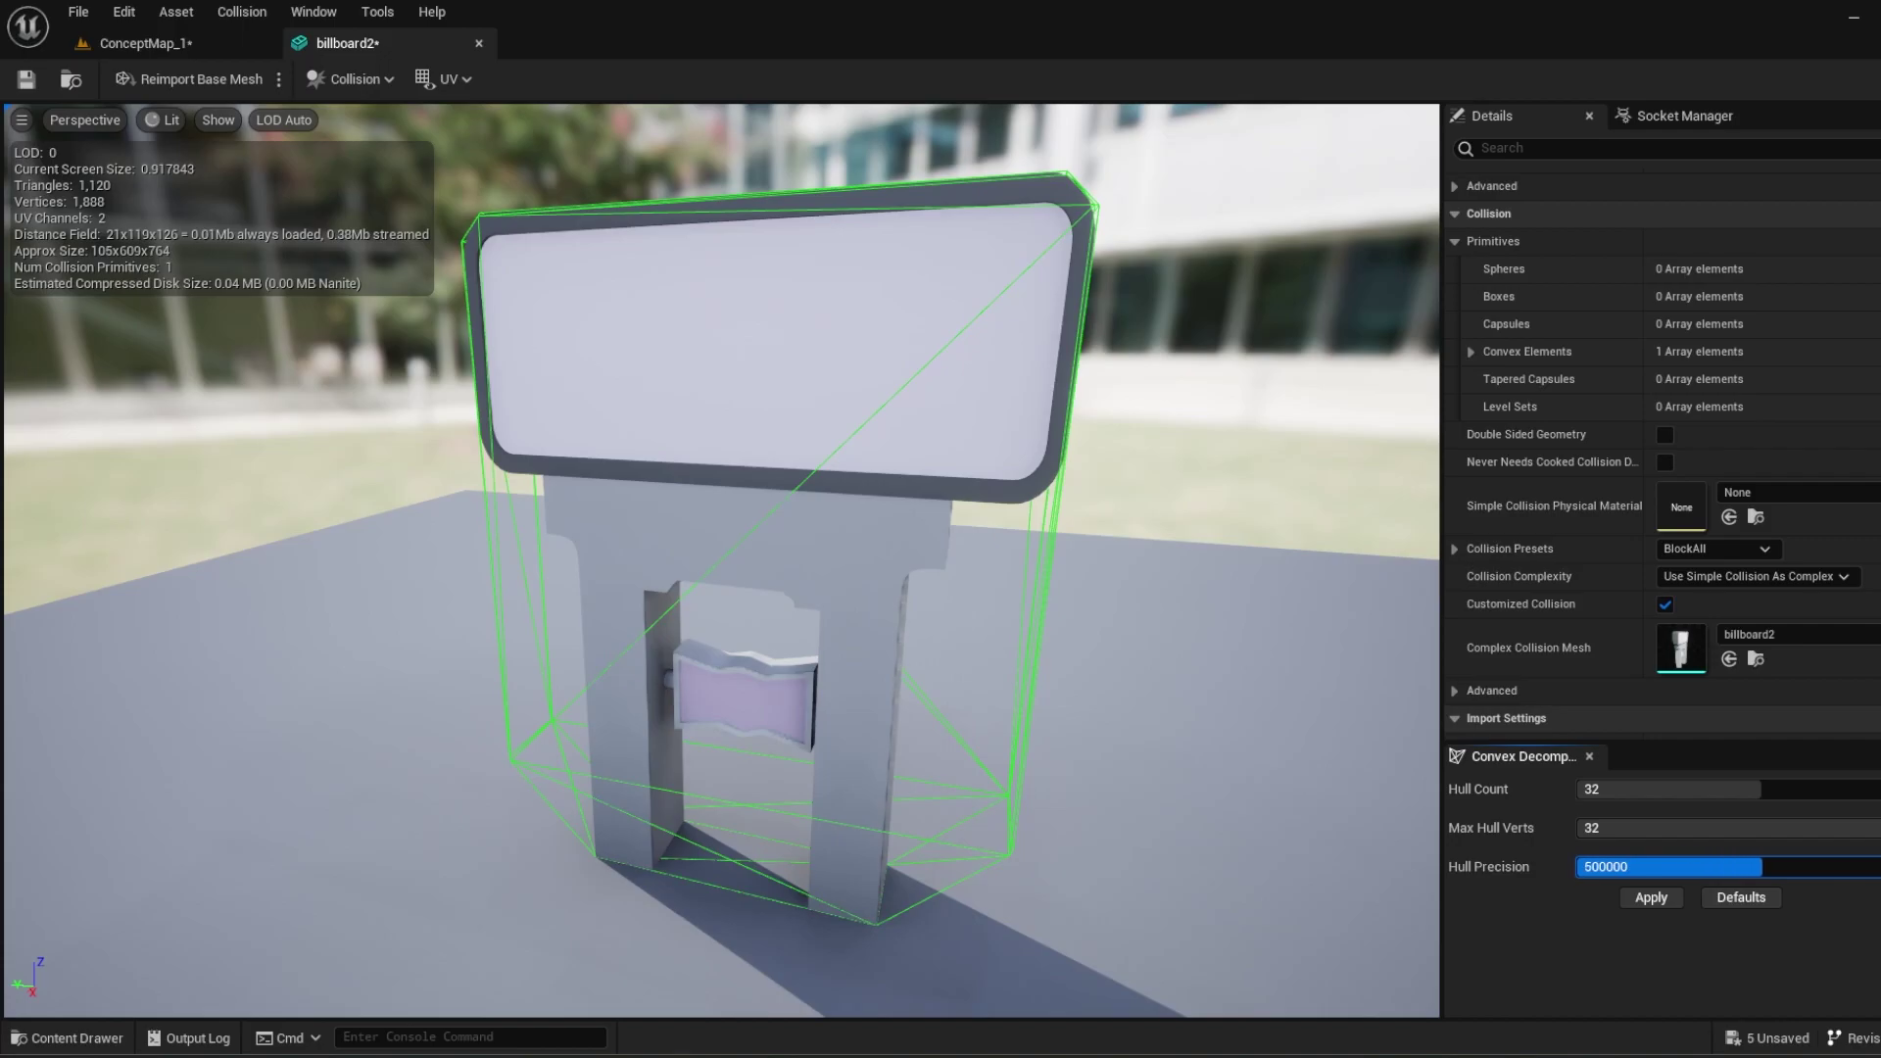
{"action": "left_click", "coordinate": [1651, 897]}
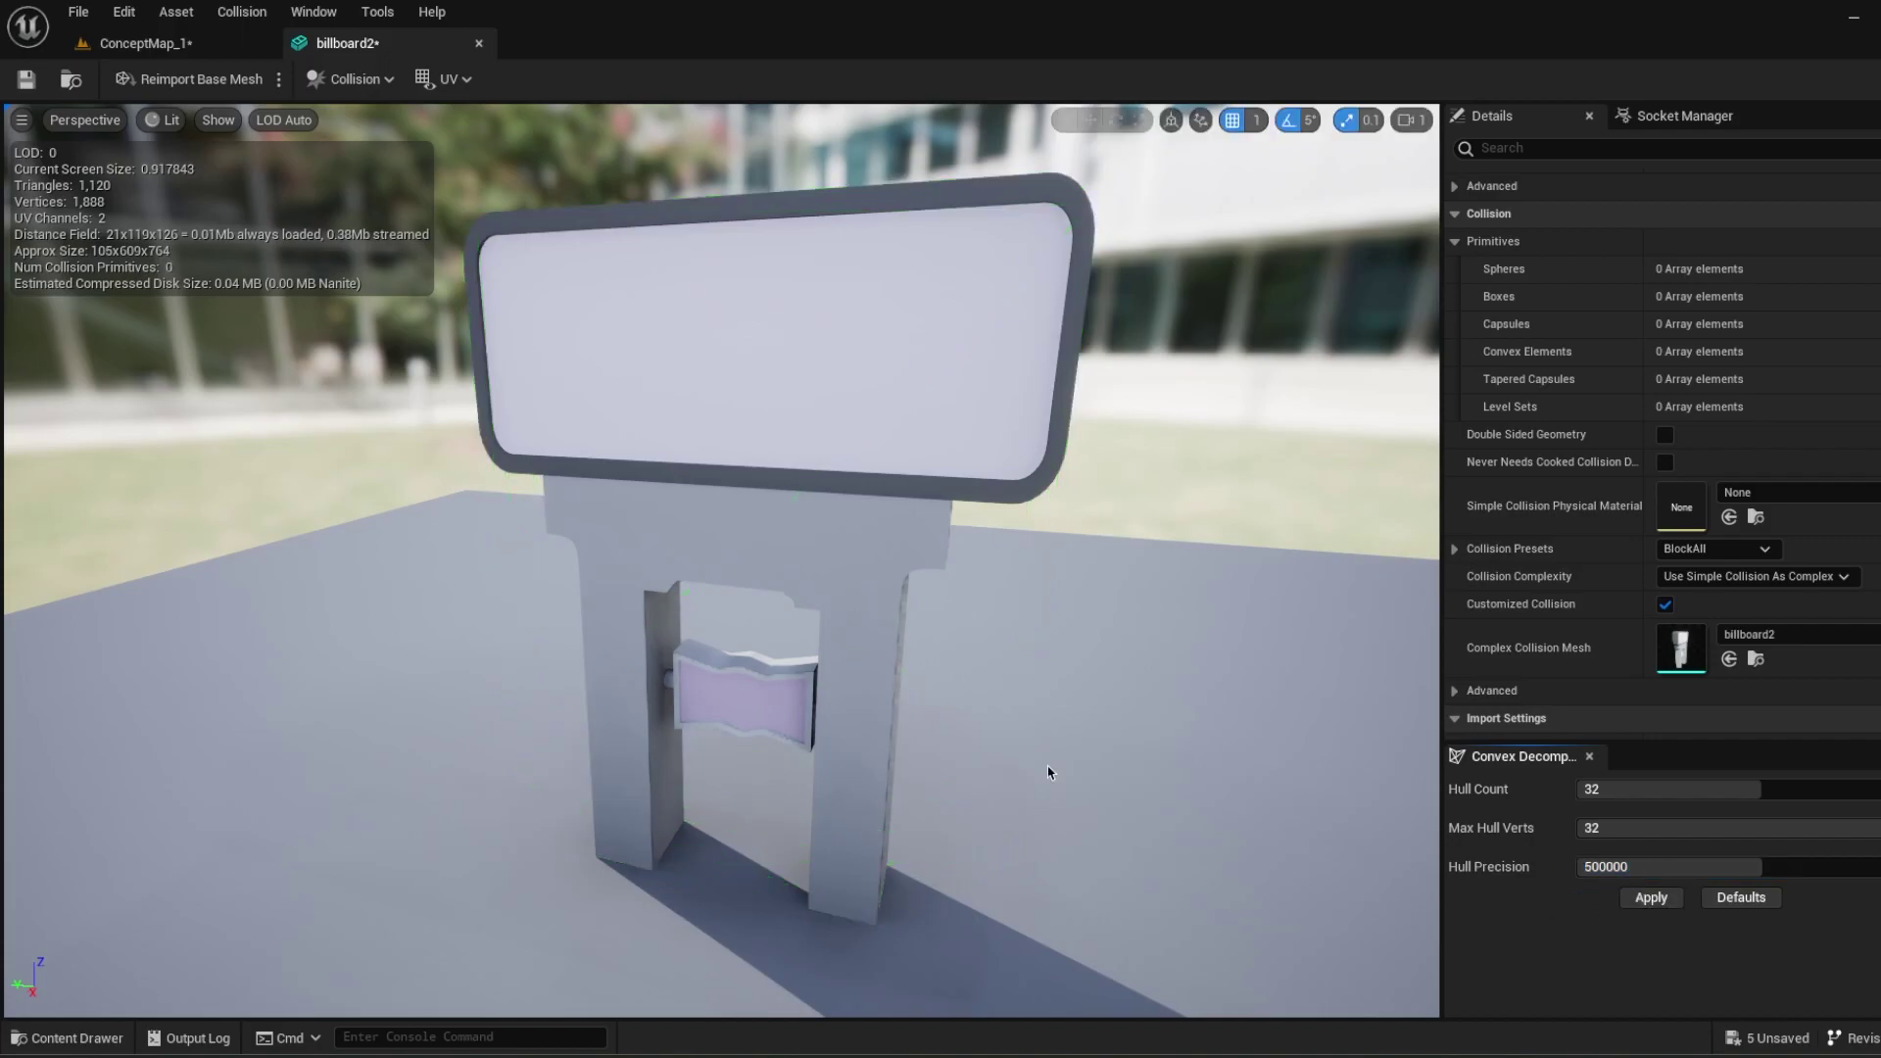
{"action": "scroll", "coordinate": [948, 696], "scroll_direction": "up", "scroll_amount": 5}
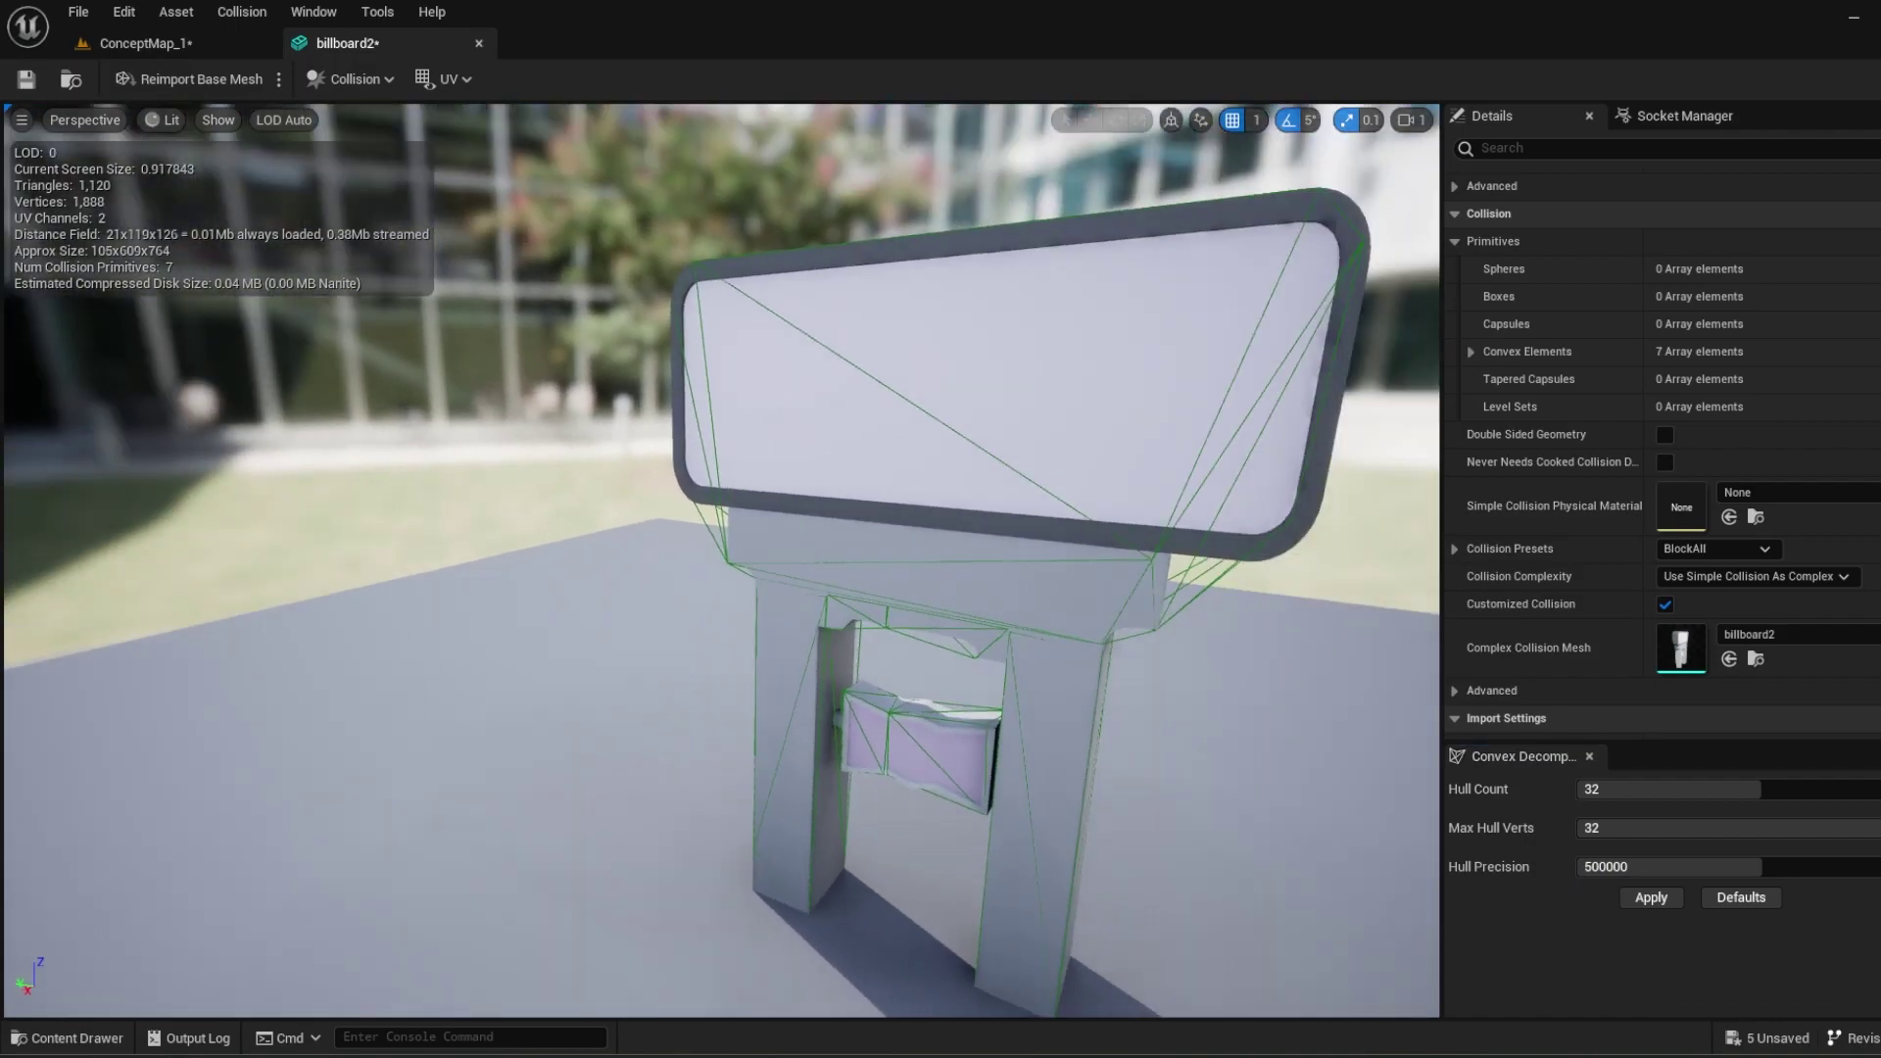
{"action": "right_click_drag", "start_coordinate": [872, 636], "coordinate": [911, 676]}
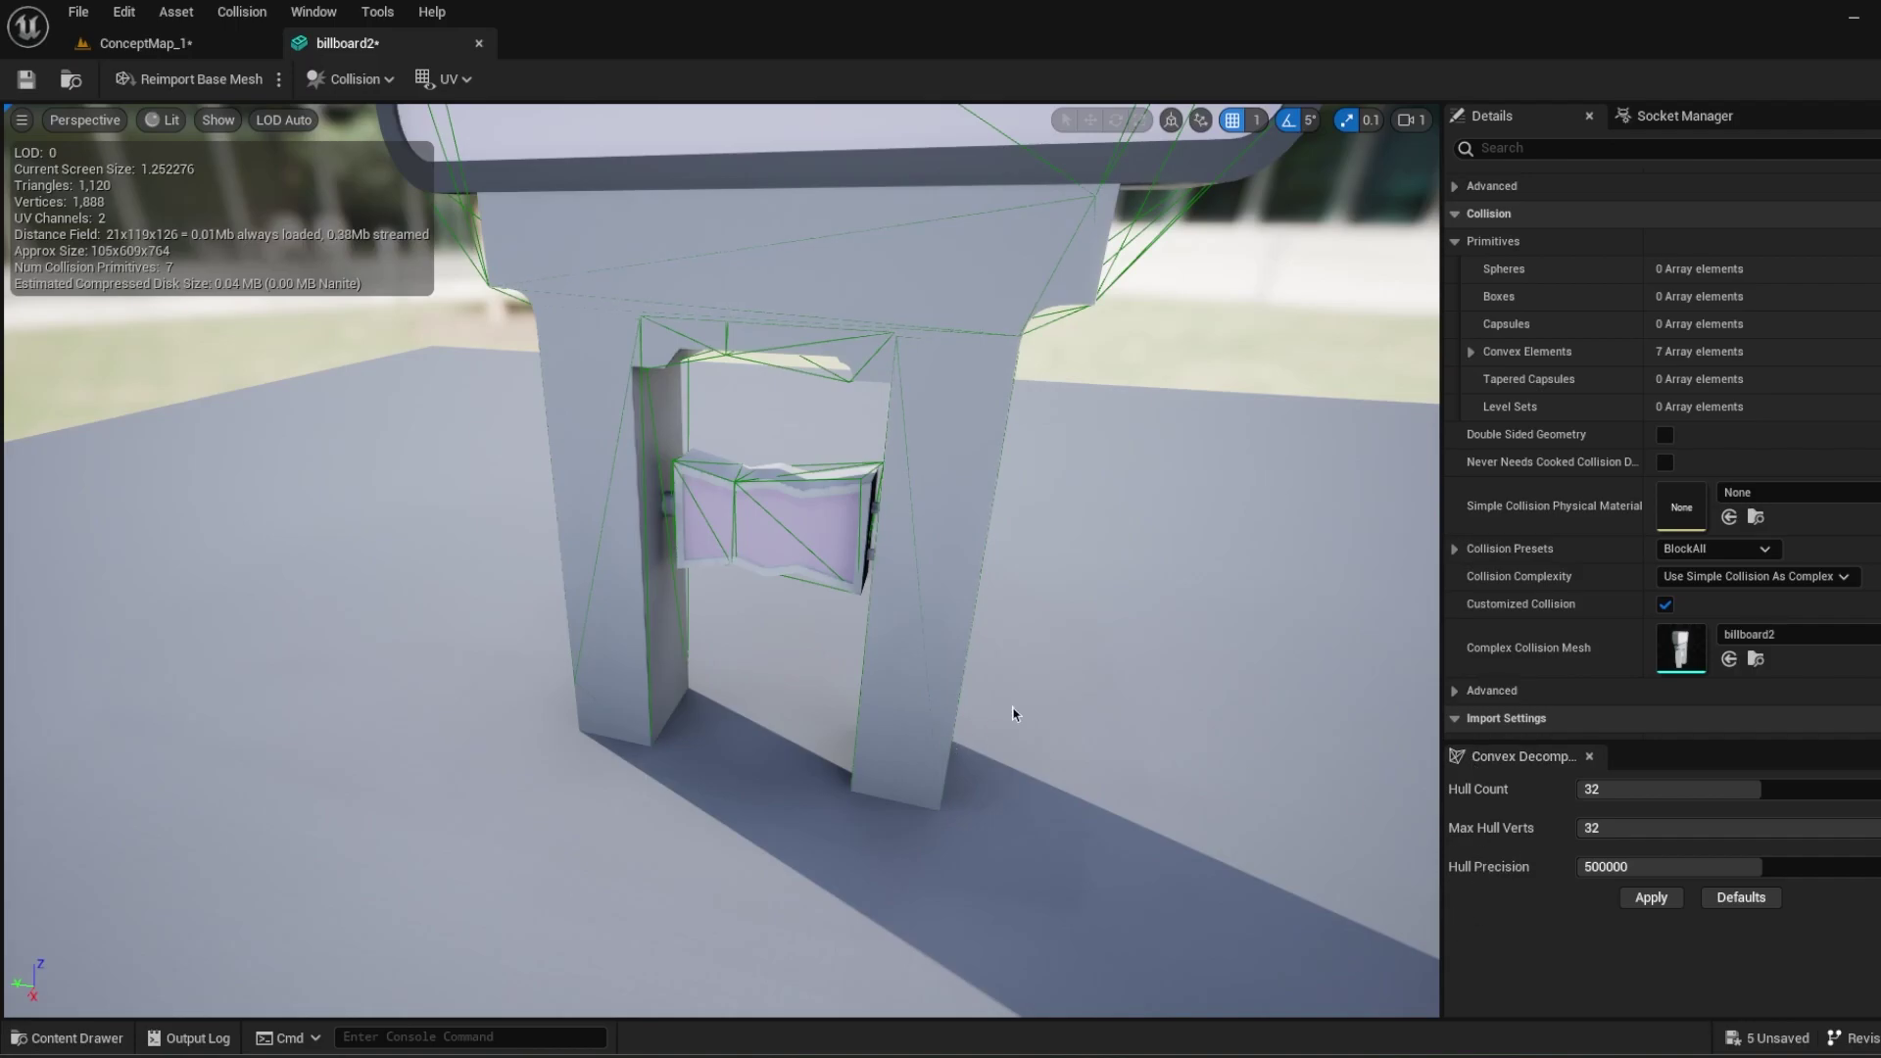
Save the ConceptMap_1 level, play it, and take the character over the planter wall to the billboard's legs.
{"action": "left_click", "coordinate": [147, 43]}
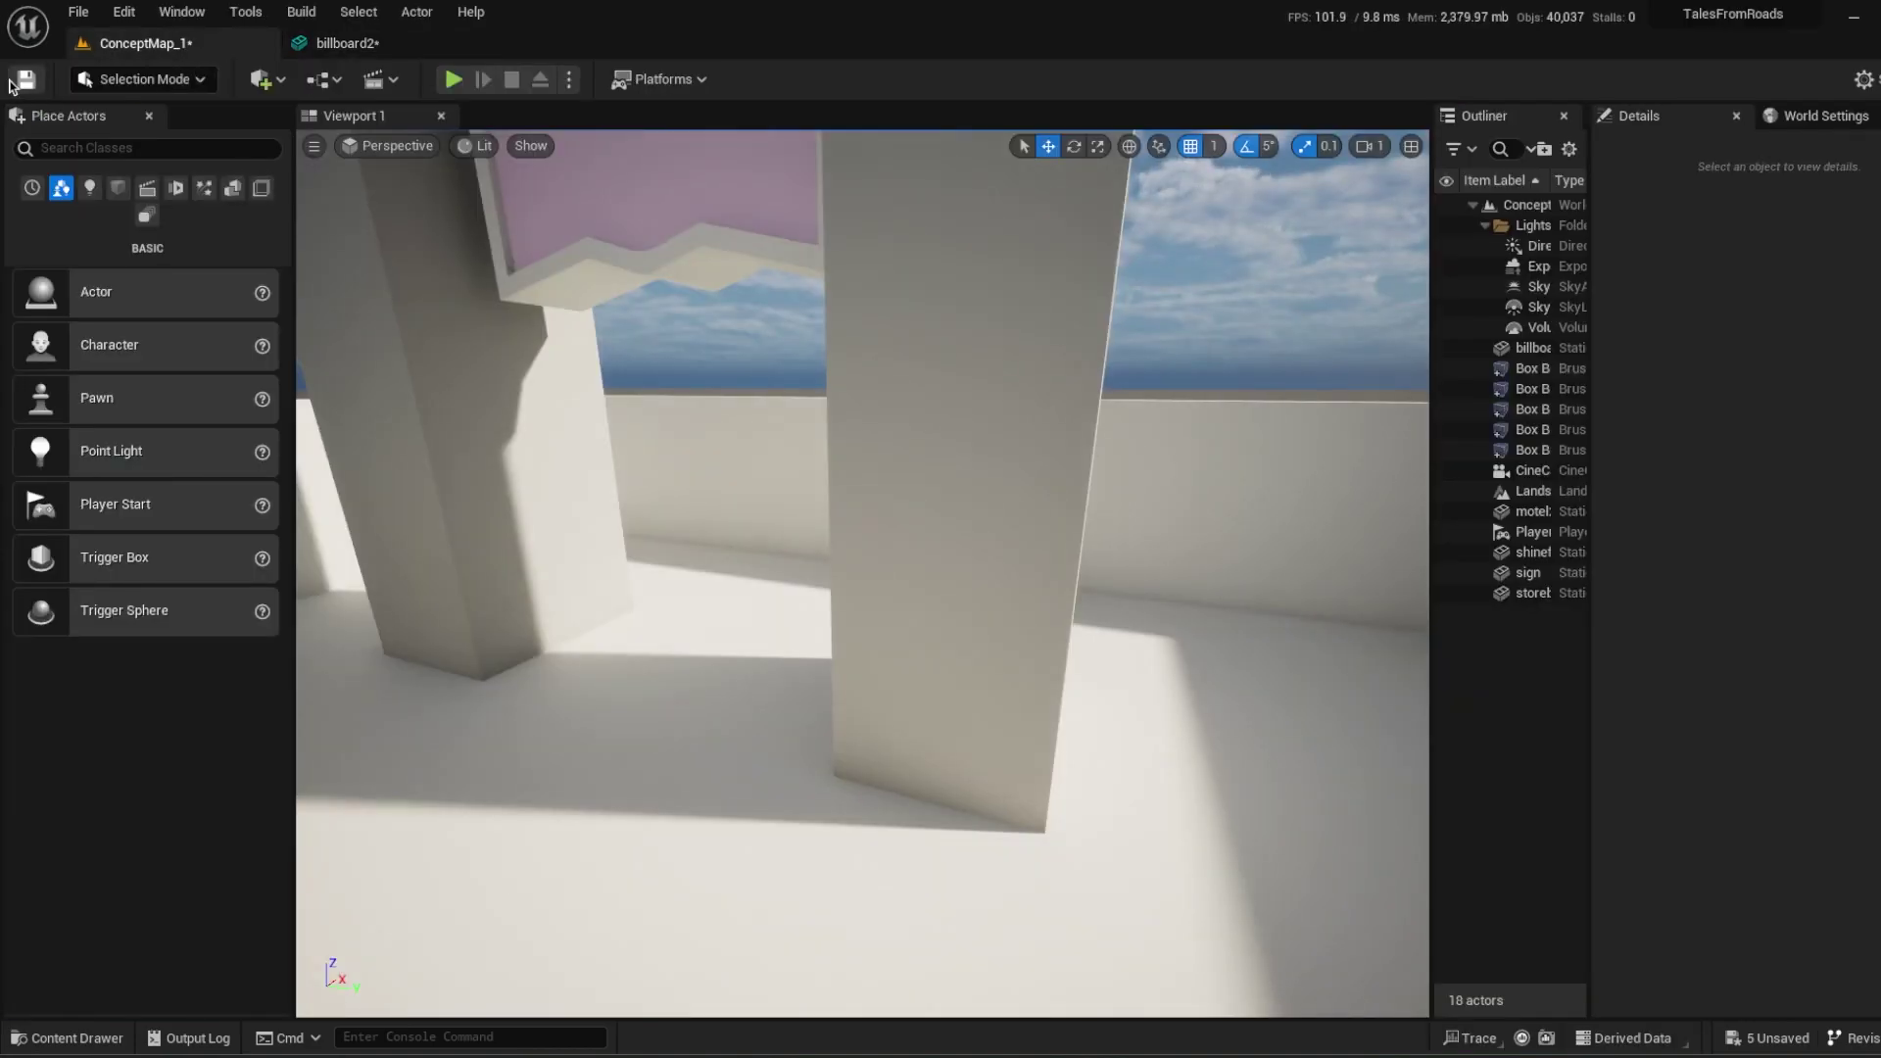
{"action": "left_click", "coordinate": [452, 80]}
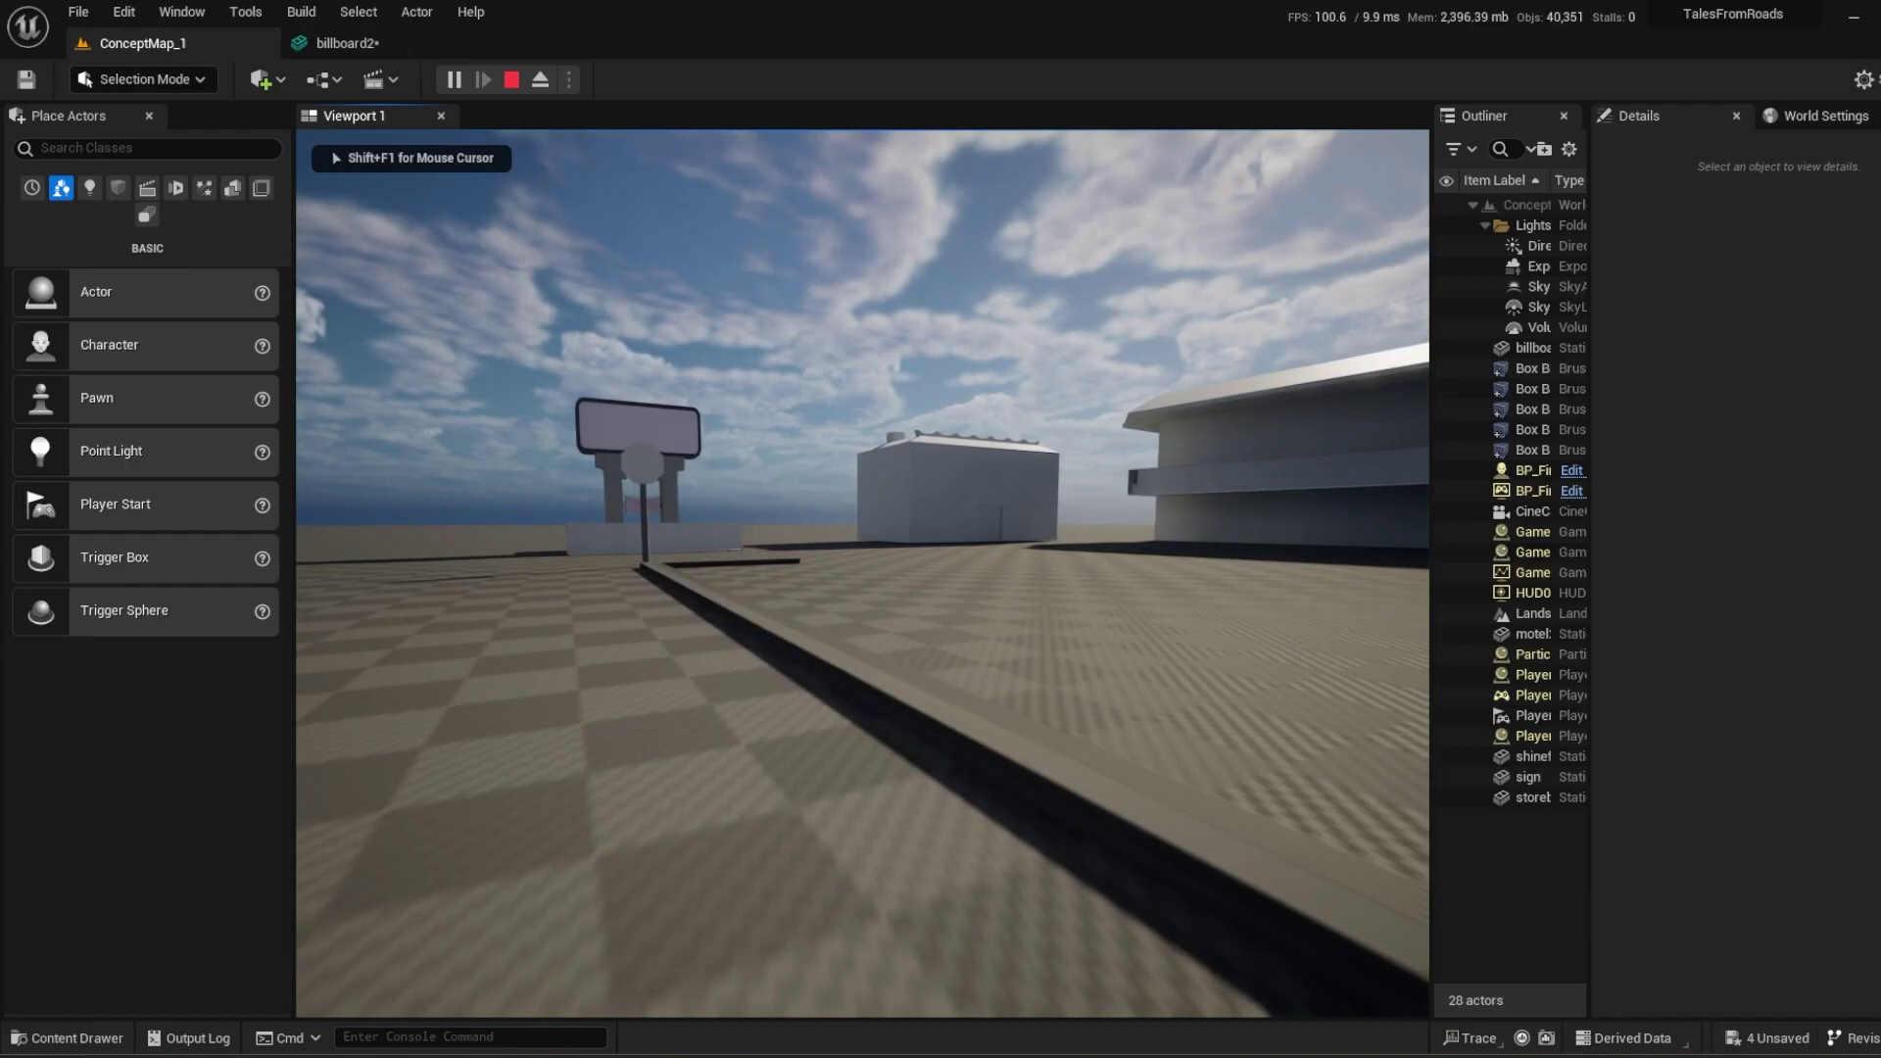
{"action": "key", "text": "w"}
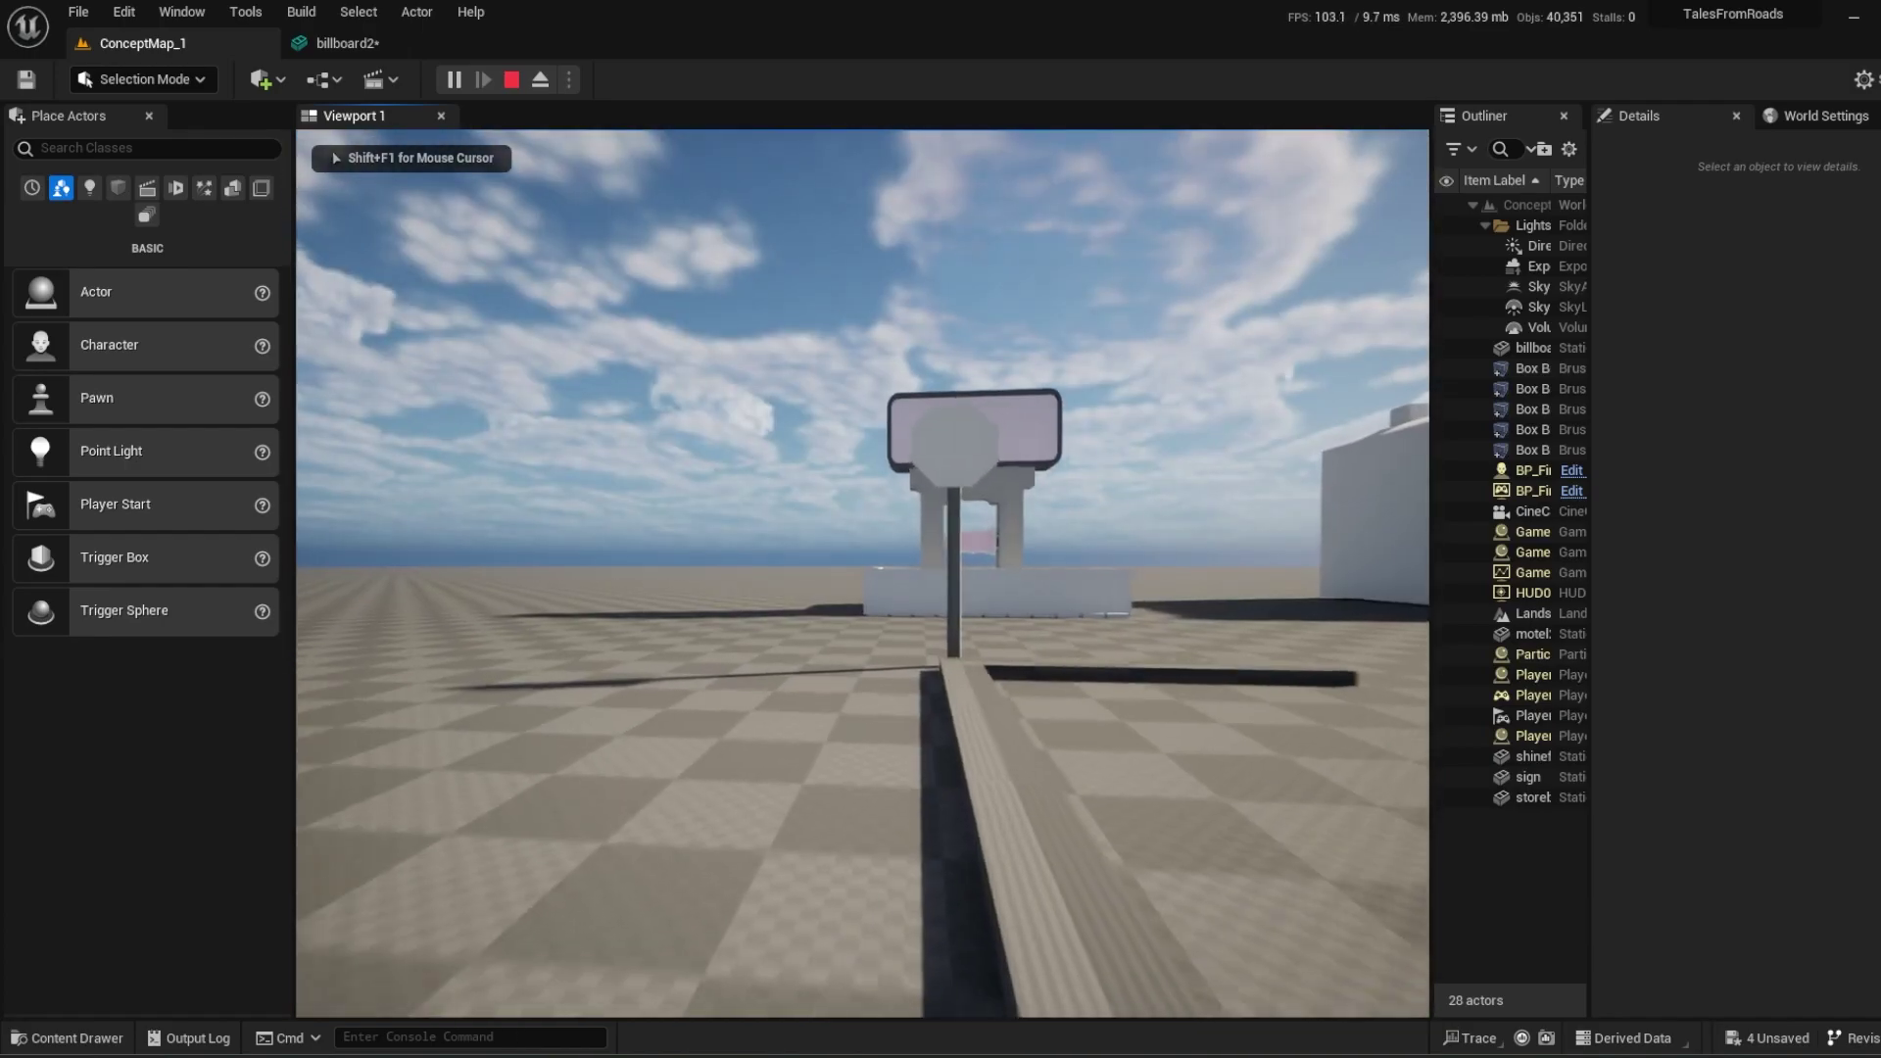
{"action": "key", "text": "w"}
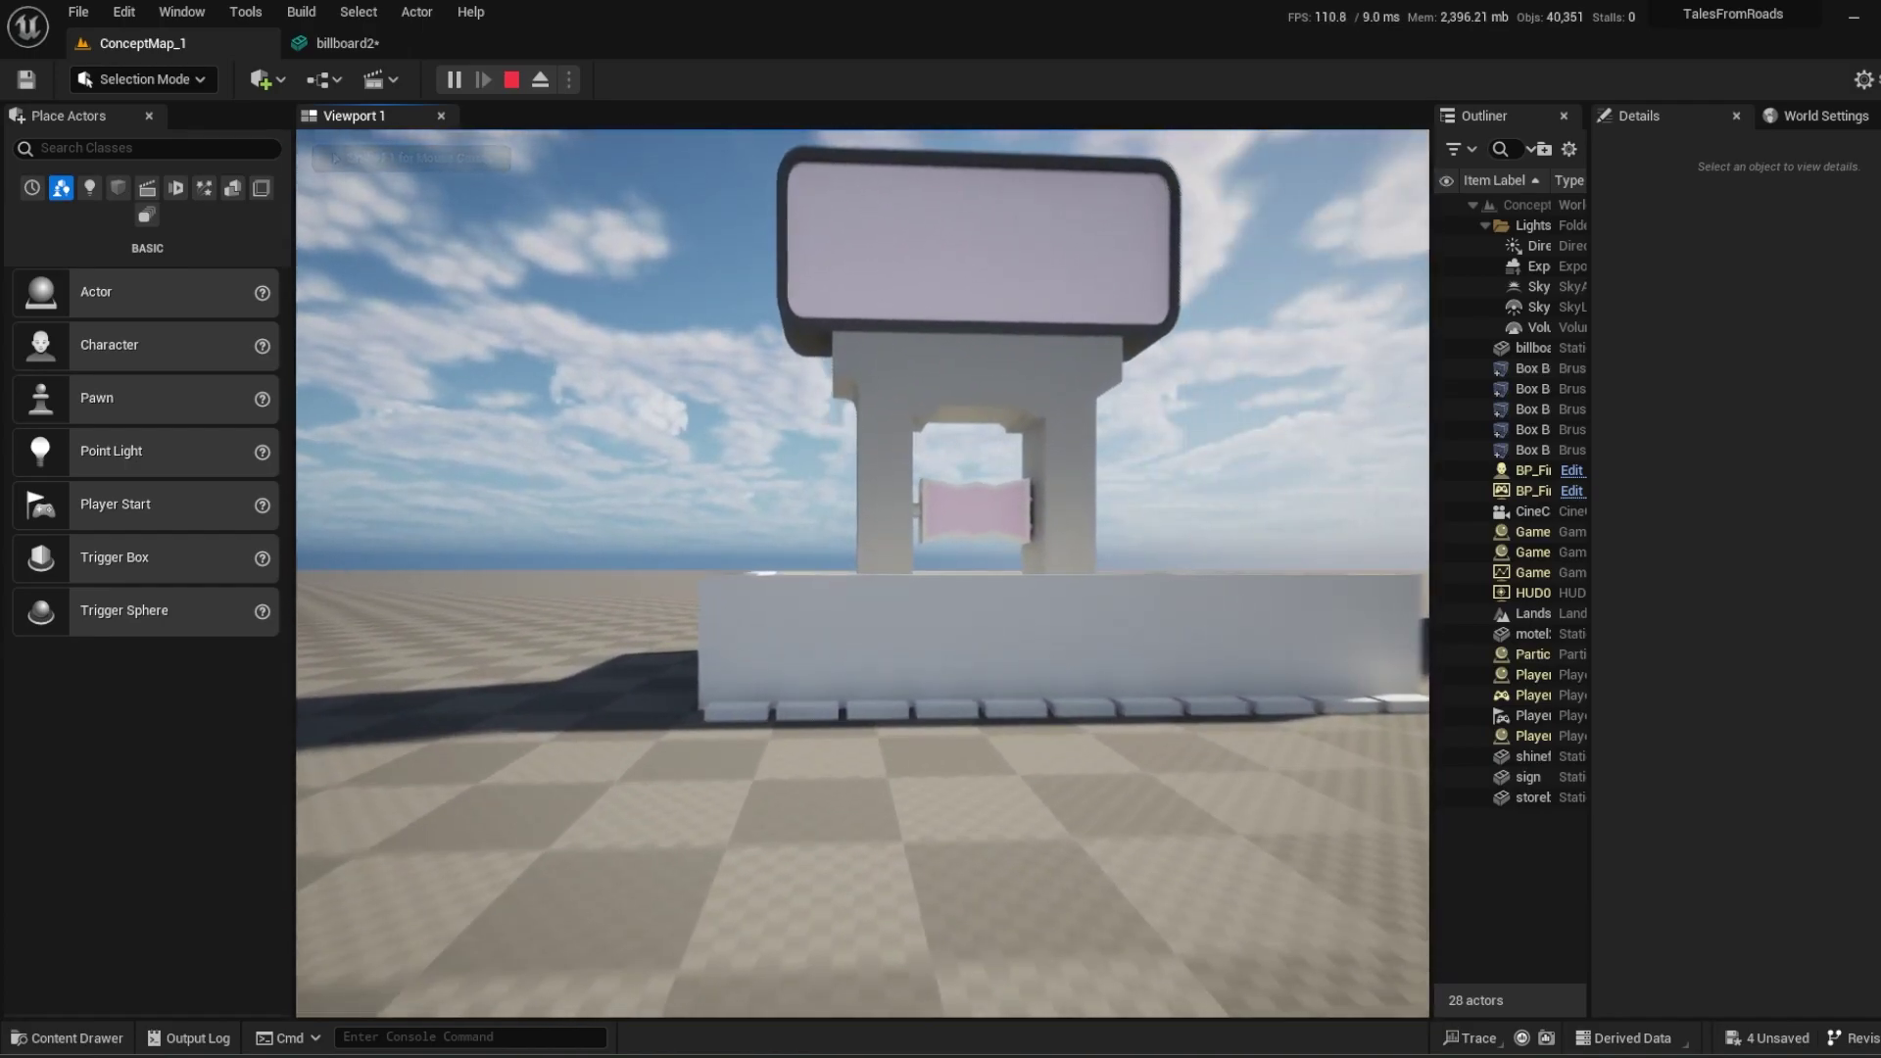
{"action": "key", "text": "w"}
{"action": "key", "text": "space"}
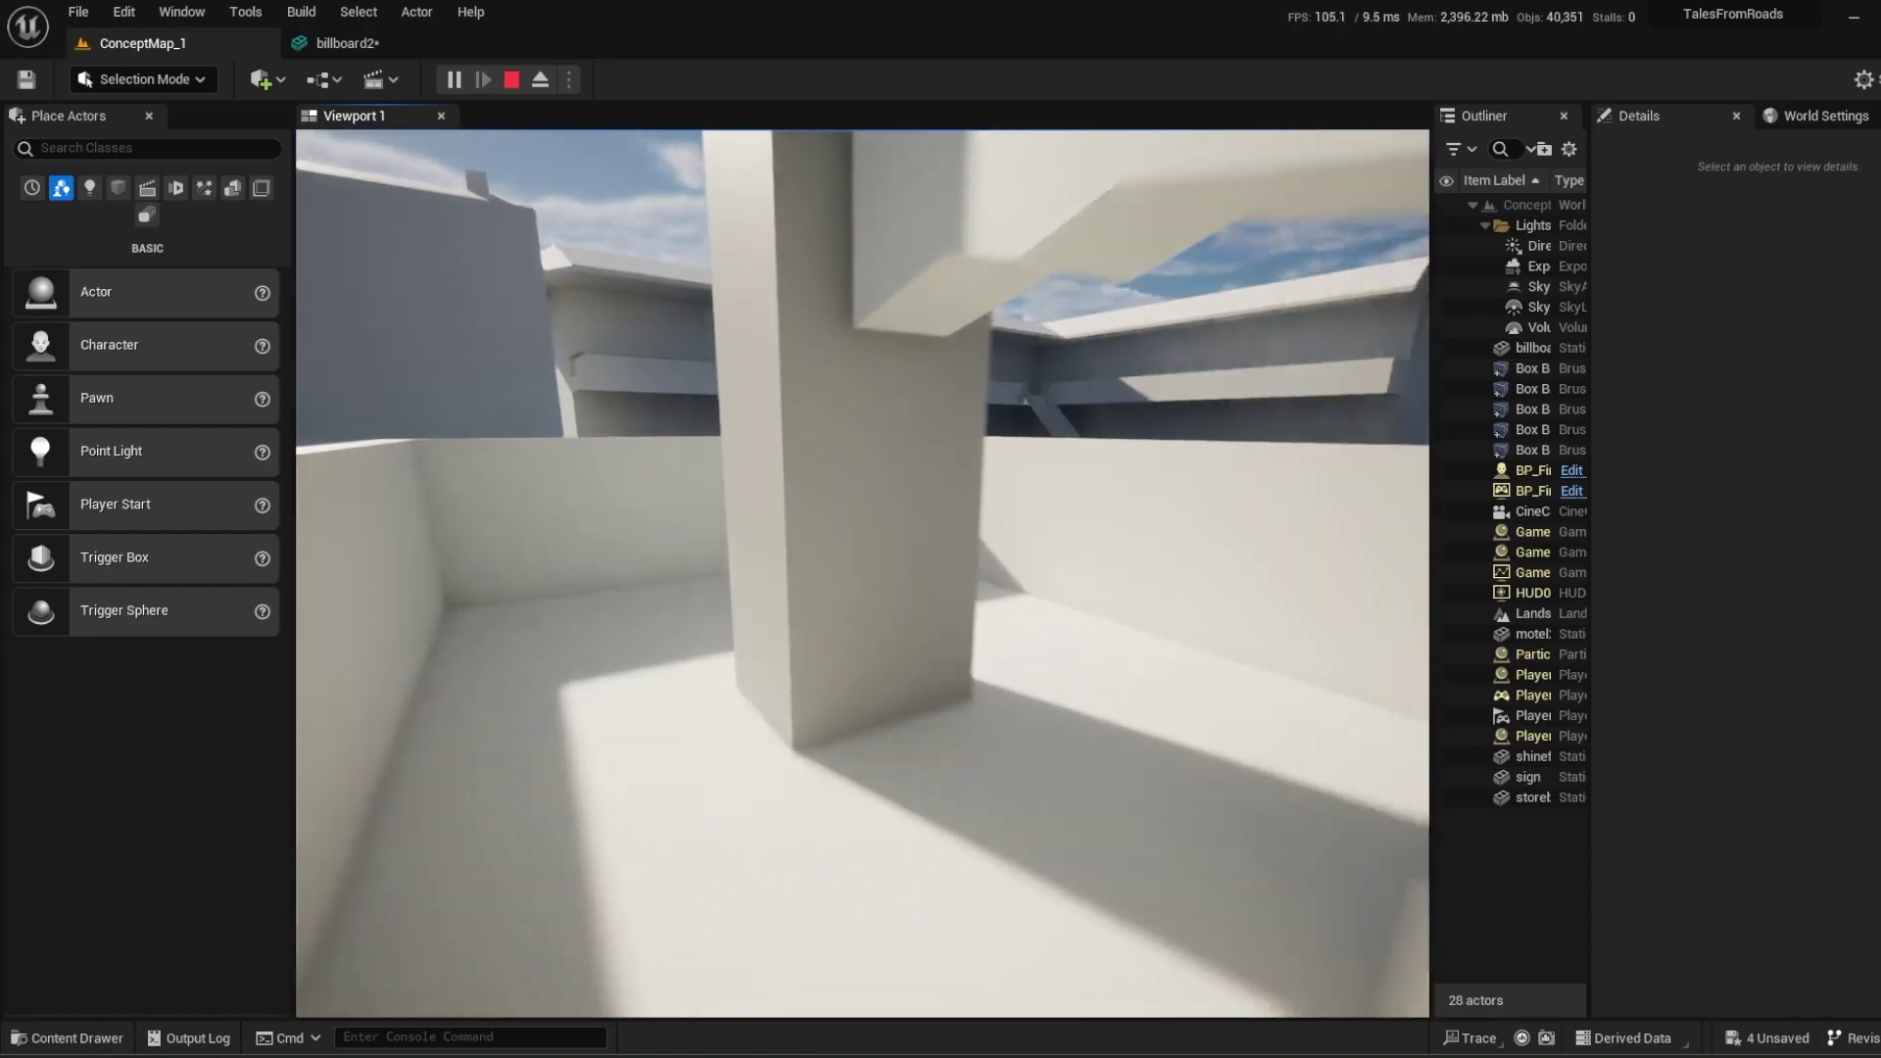
Test the convex collision by jumping over the planter walls and walking around and between the billboard's legs, and stop playing.
{"action": "key", "text": "w"}
{"action": "key", "text": "space"}
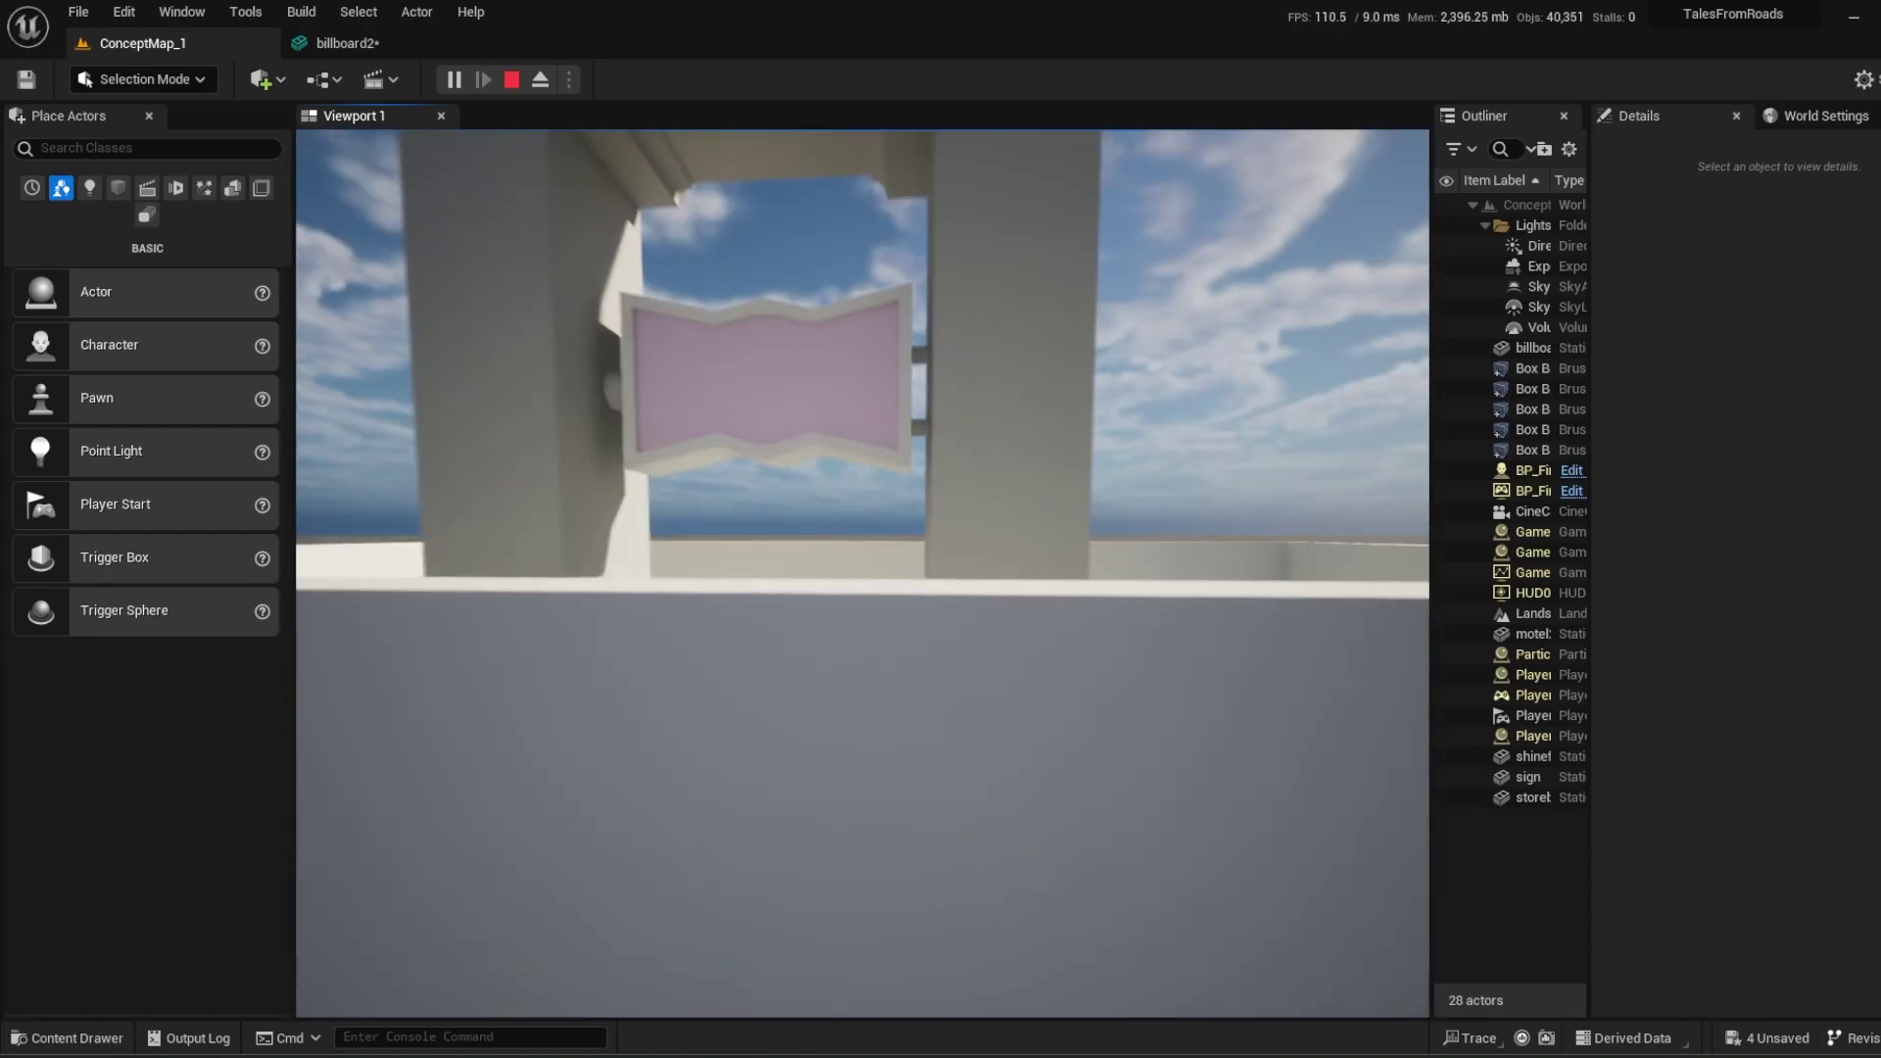
{"action": "key", "text": "space"}
{"action": "key", "text": "w"}
{"action": "key", "text": "space"}
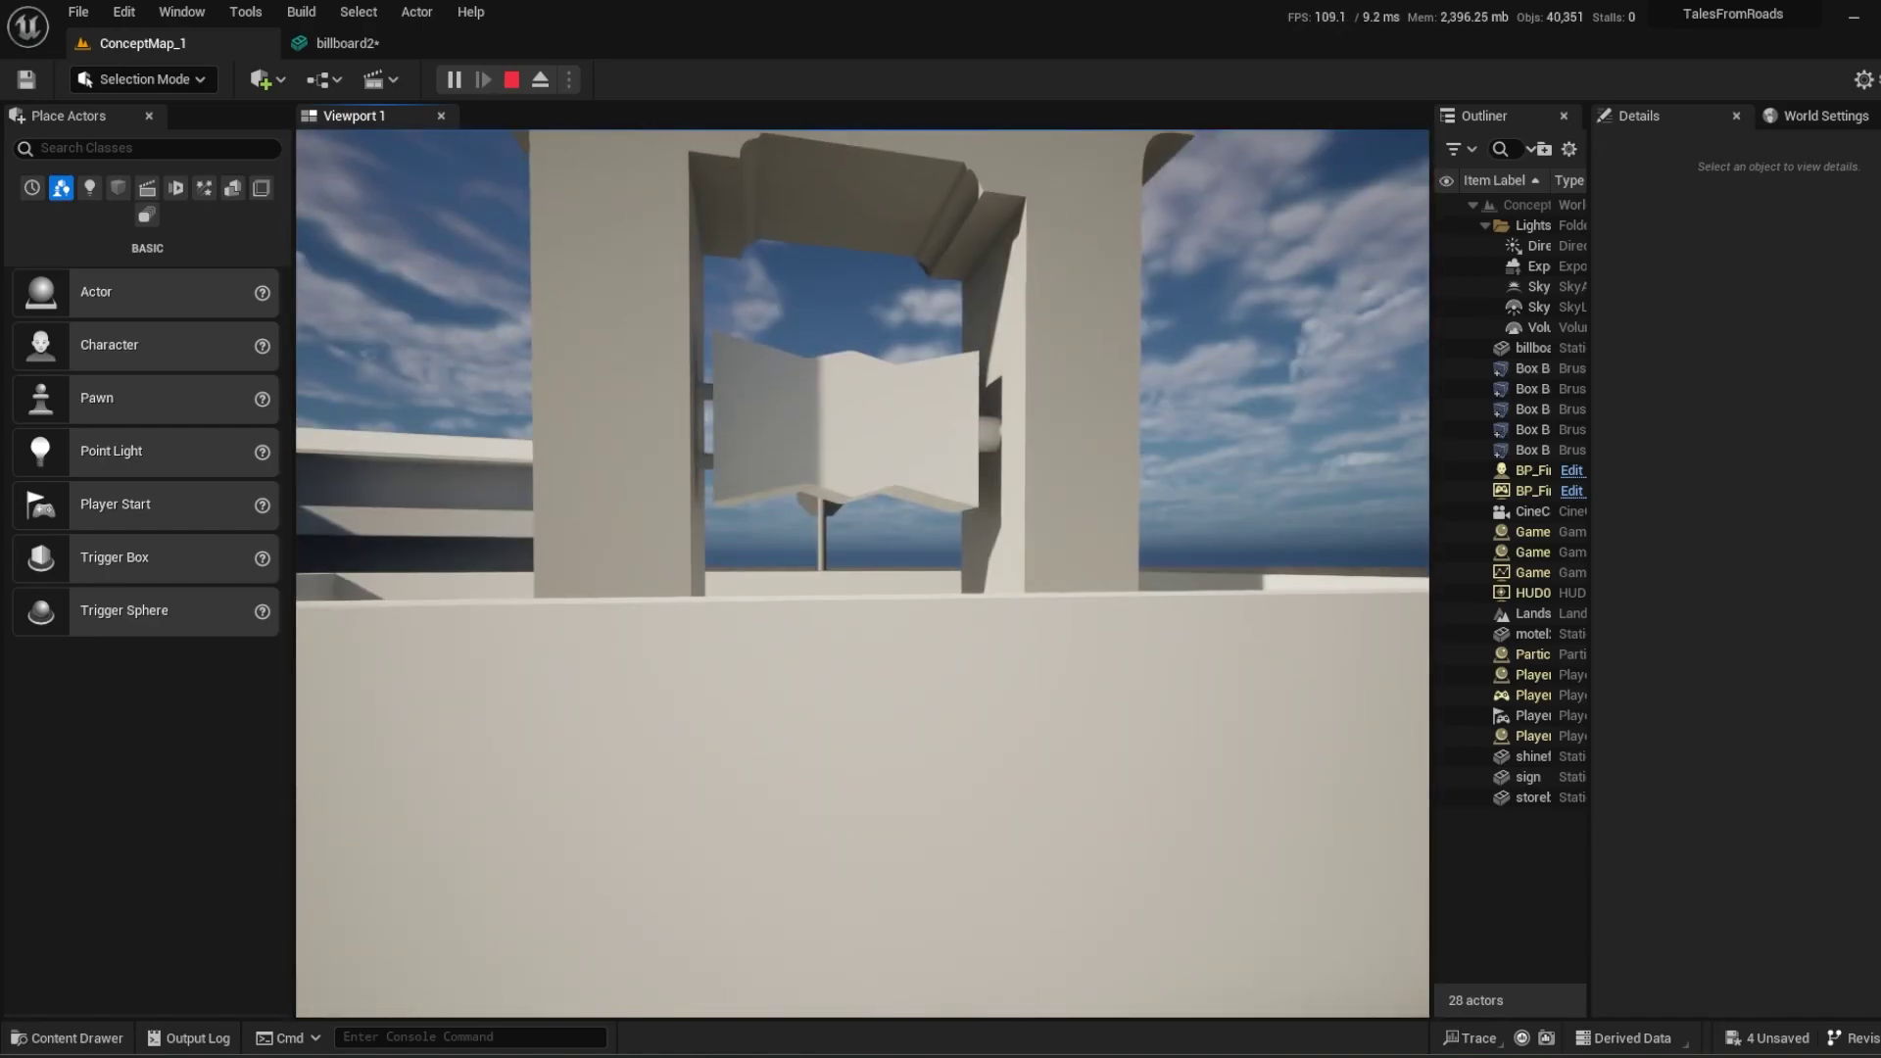
{"action": "key", "text": "space"}
{"action": "key", "text": "w"}
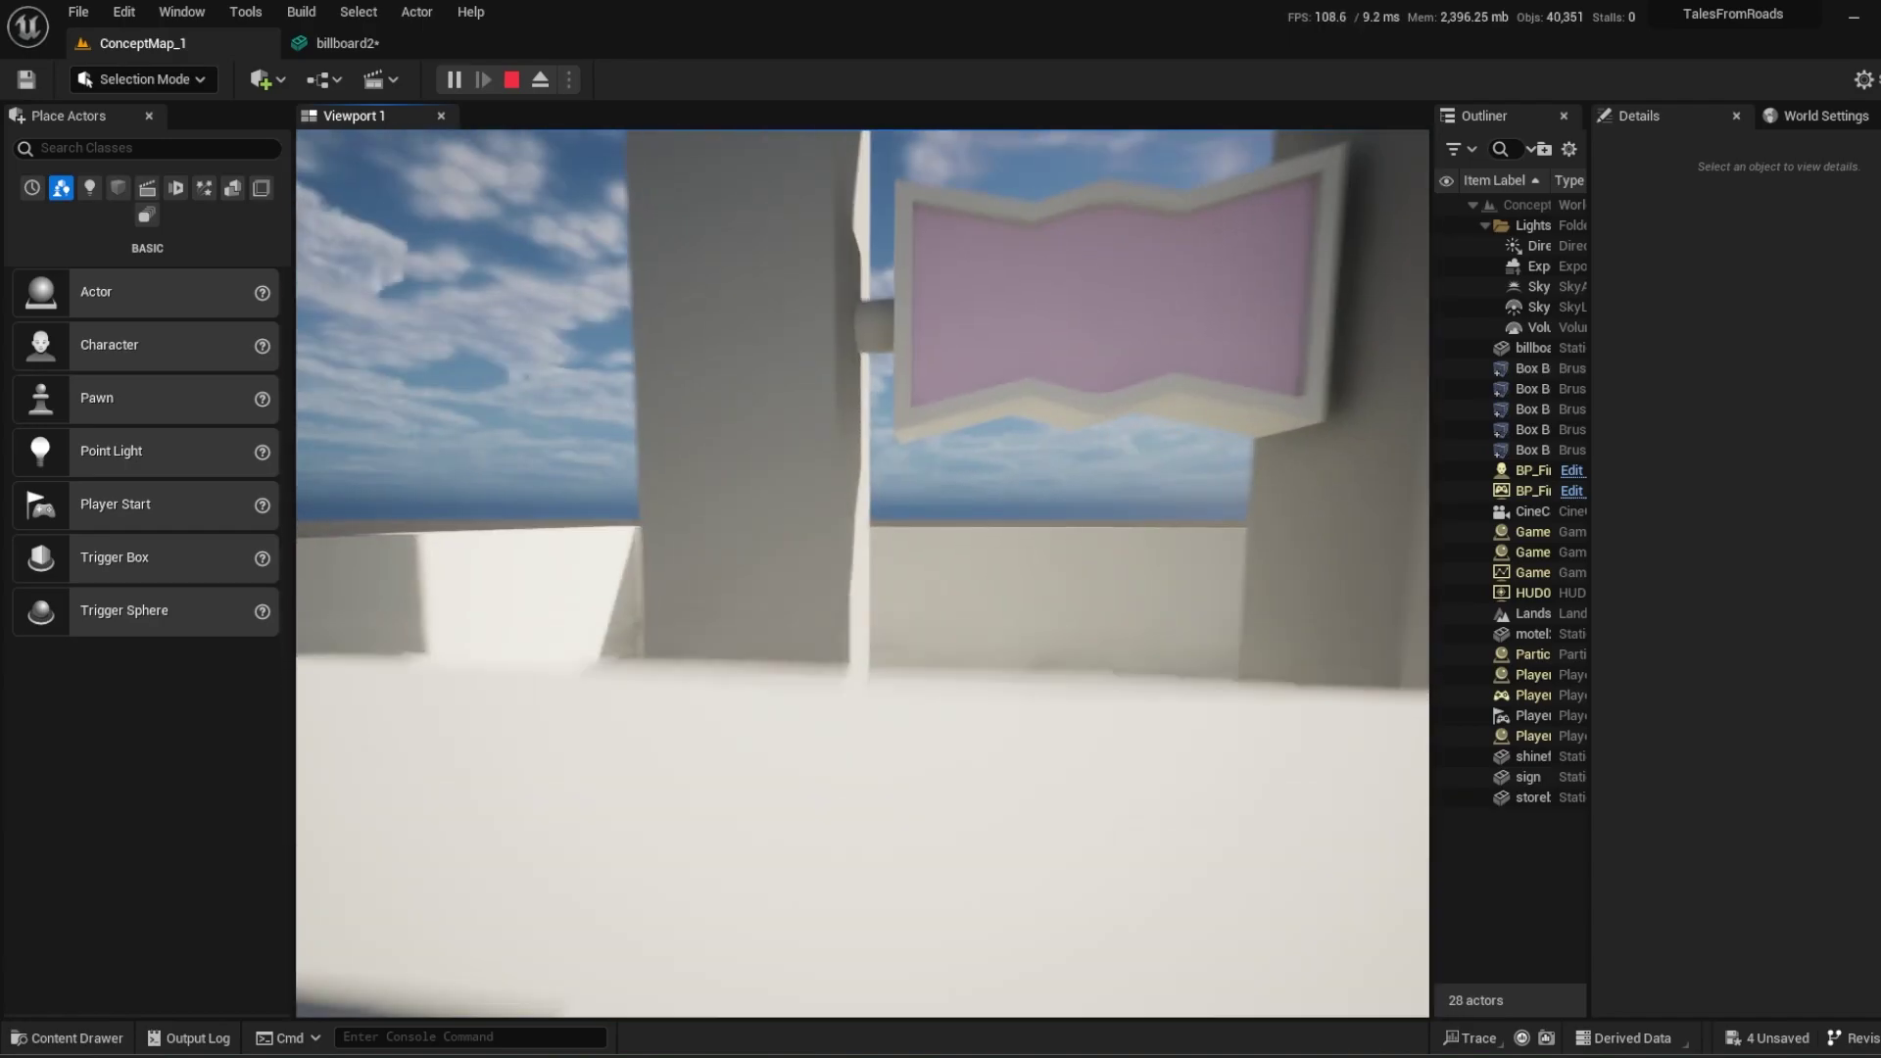
{"action": "key", "text": "w"}
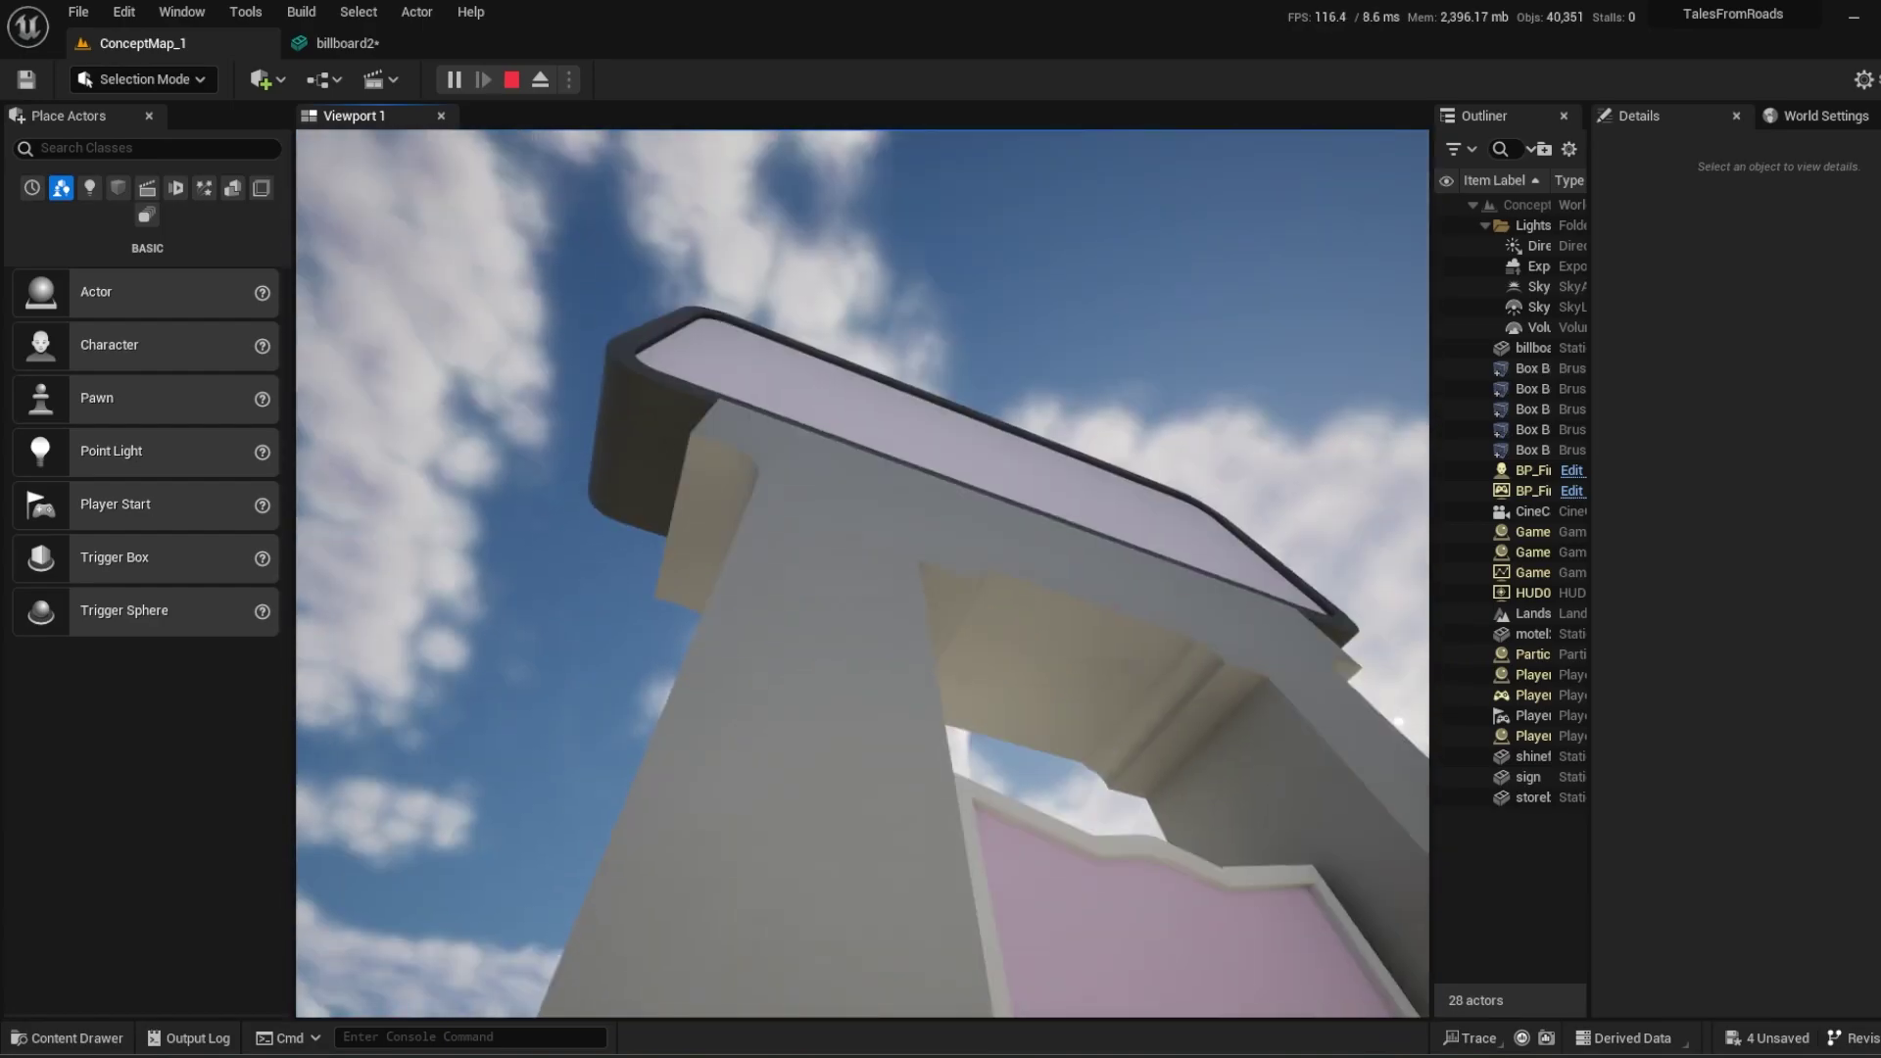
{"action": "key", "text": "w"}
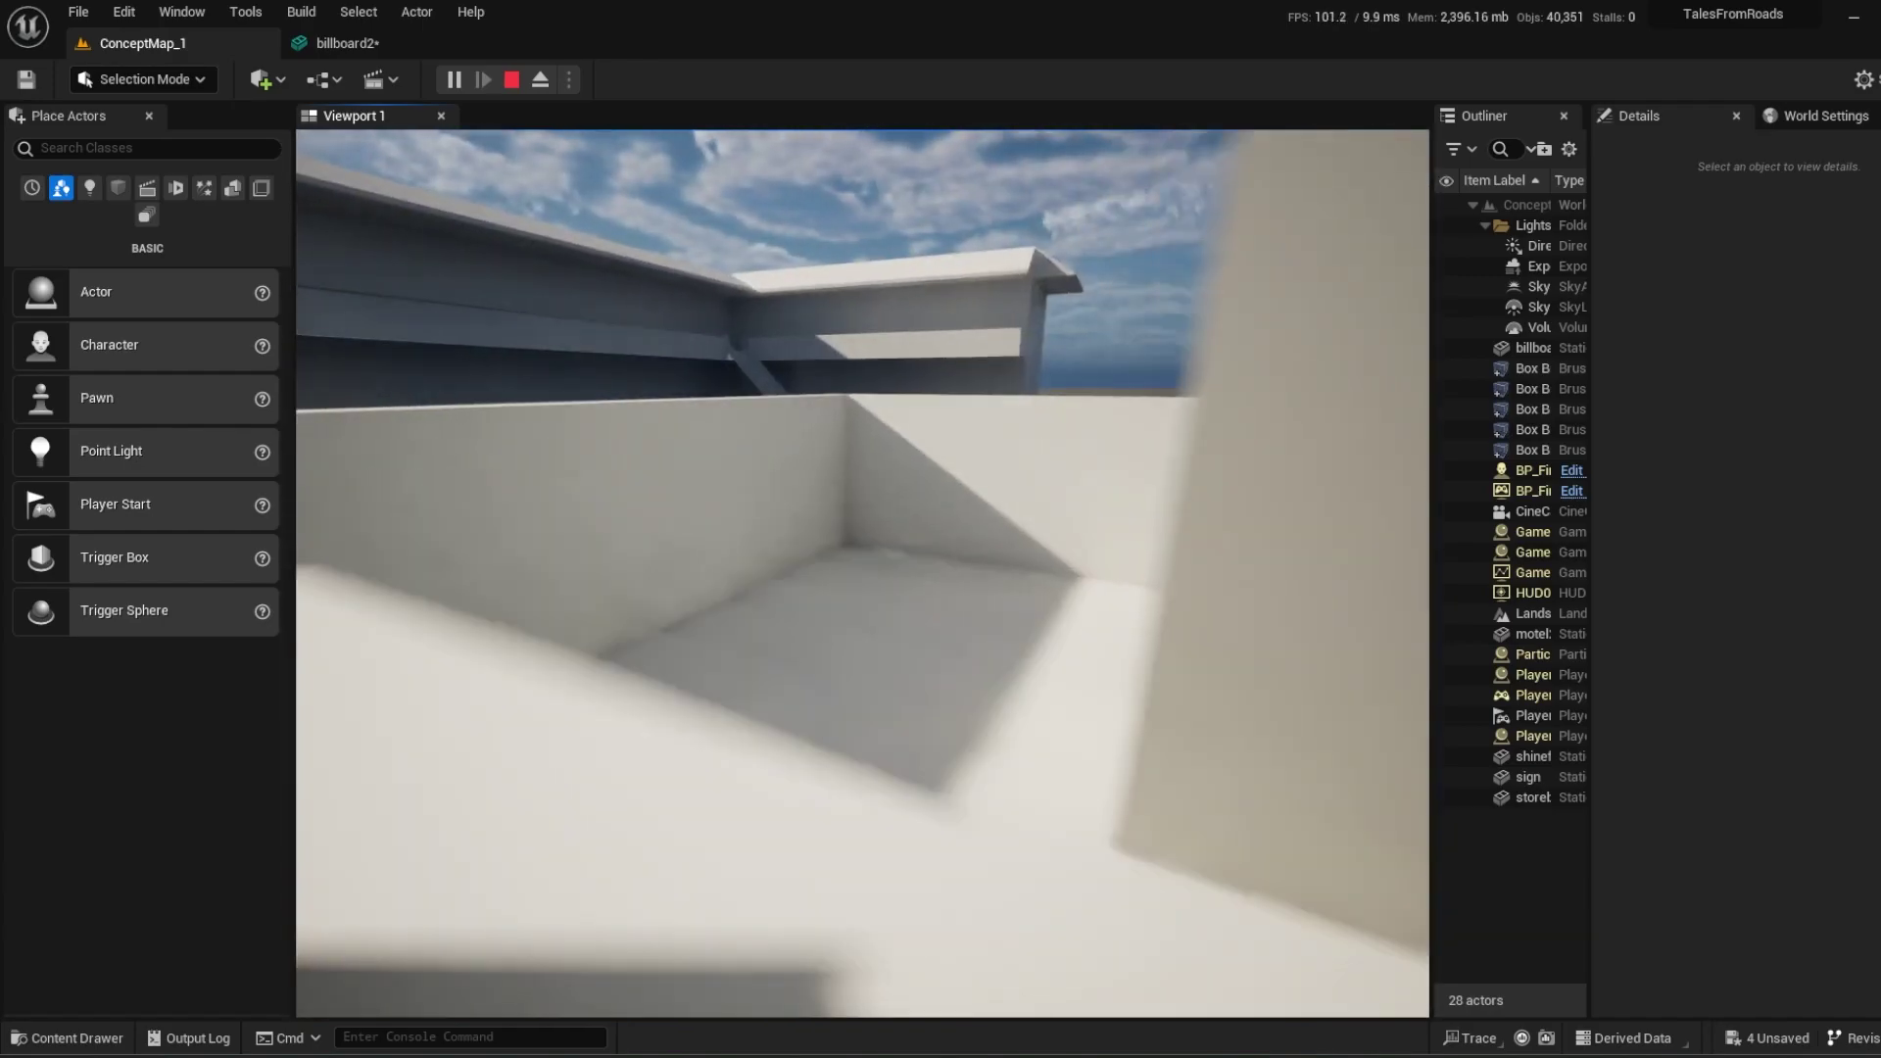
{"action": "key", "text": "w"}
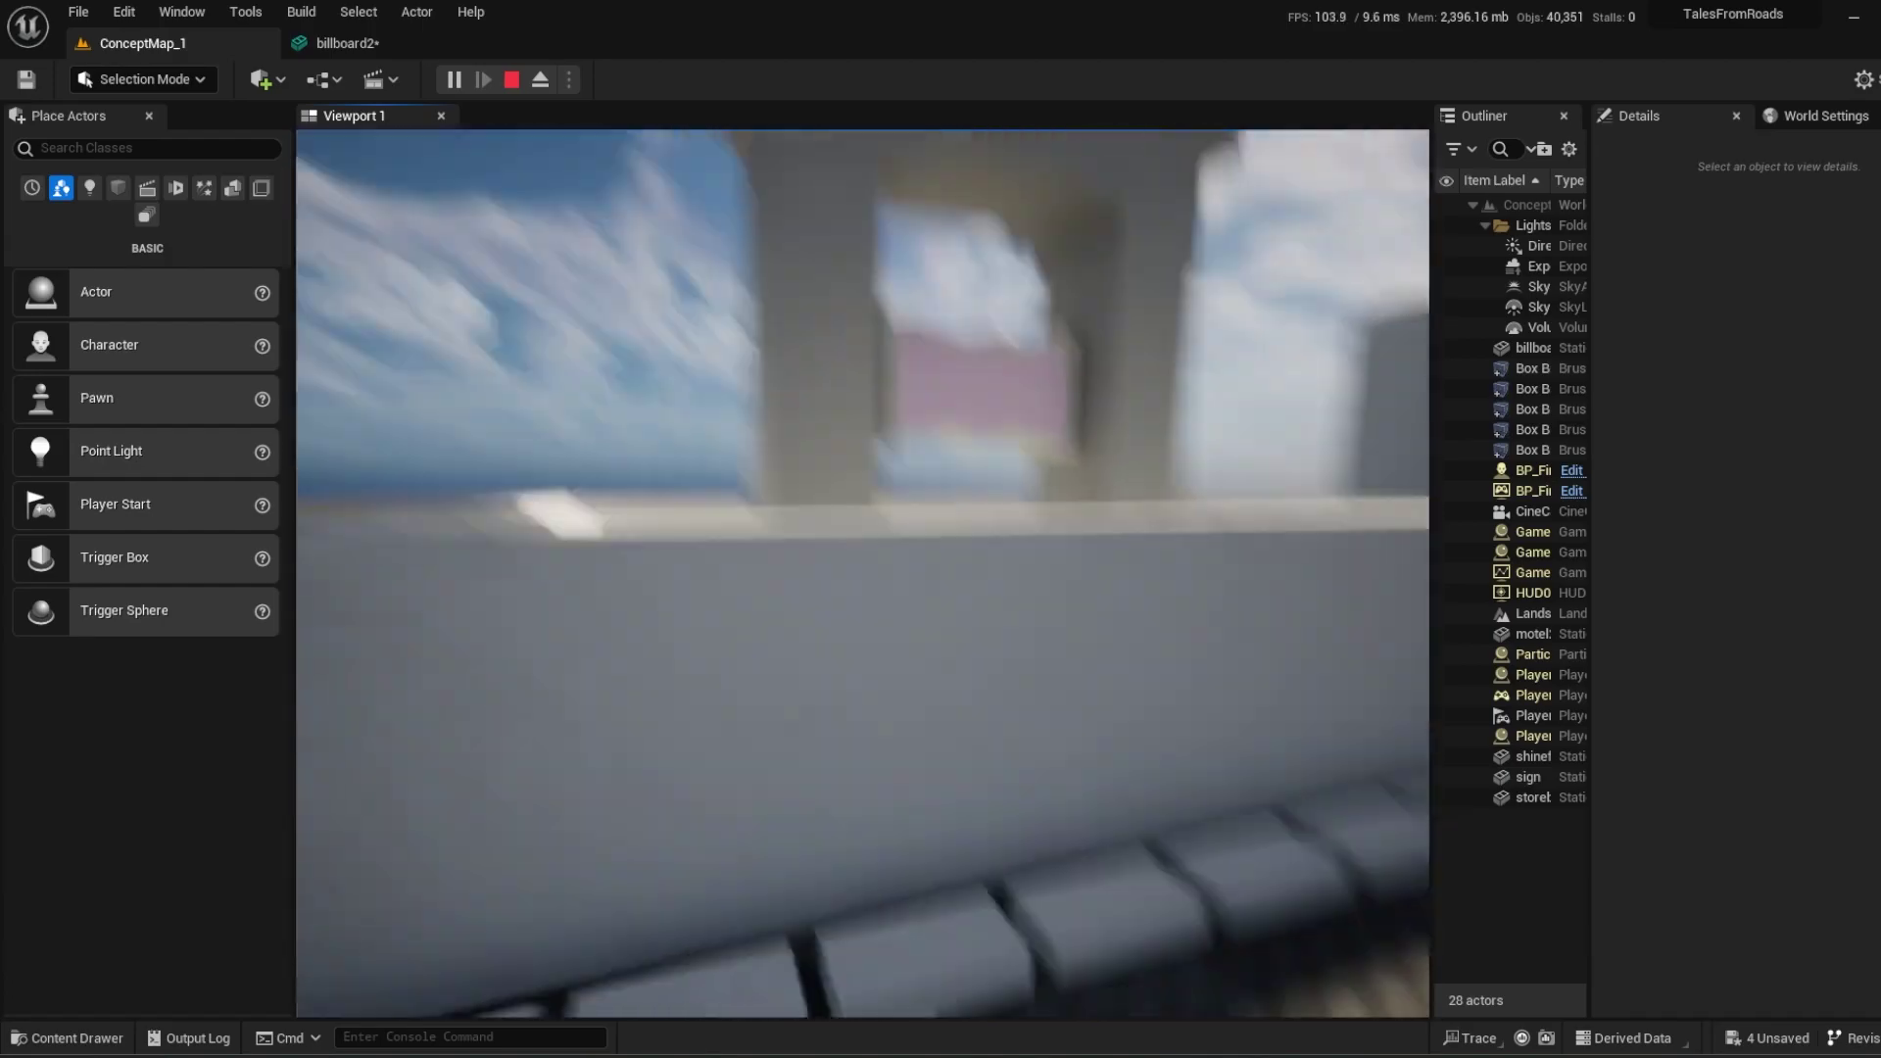
{"action": "key", "text": "Escape"}
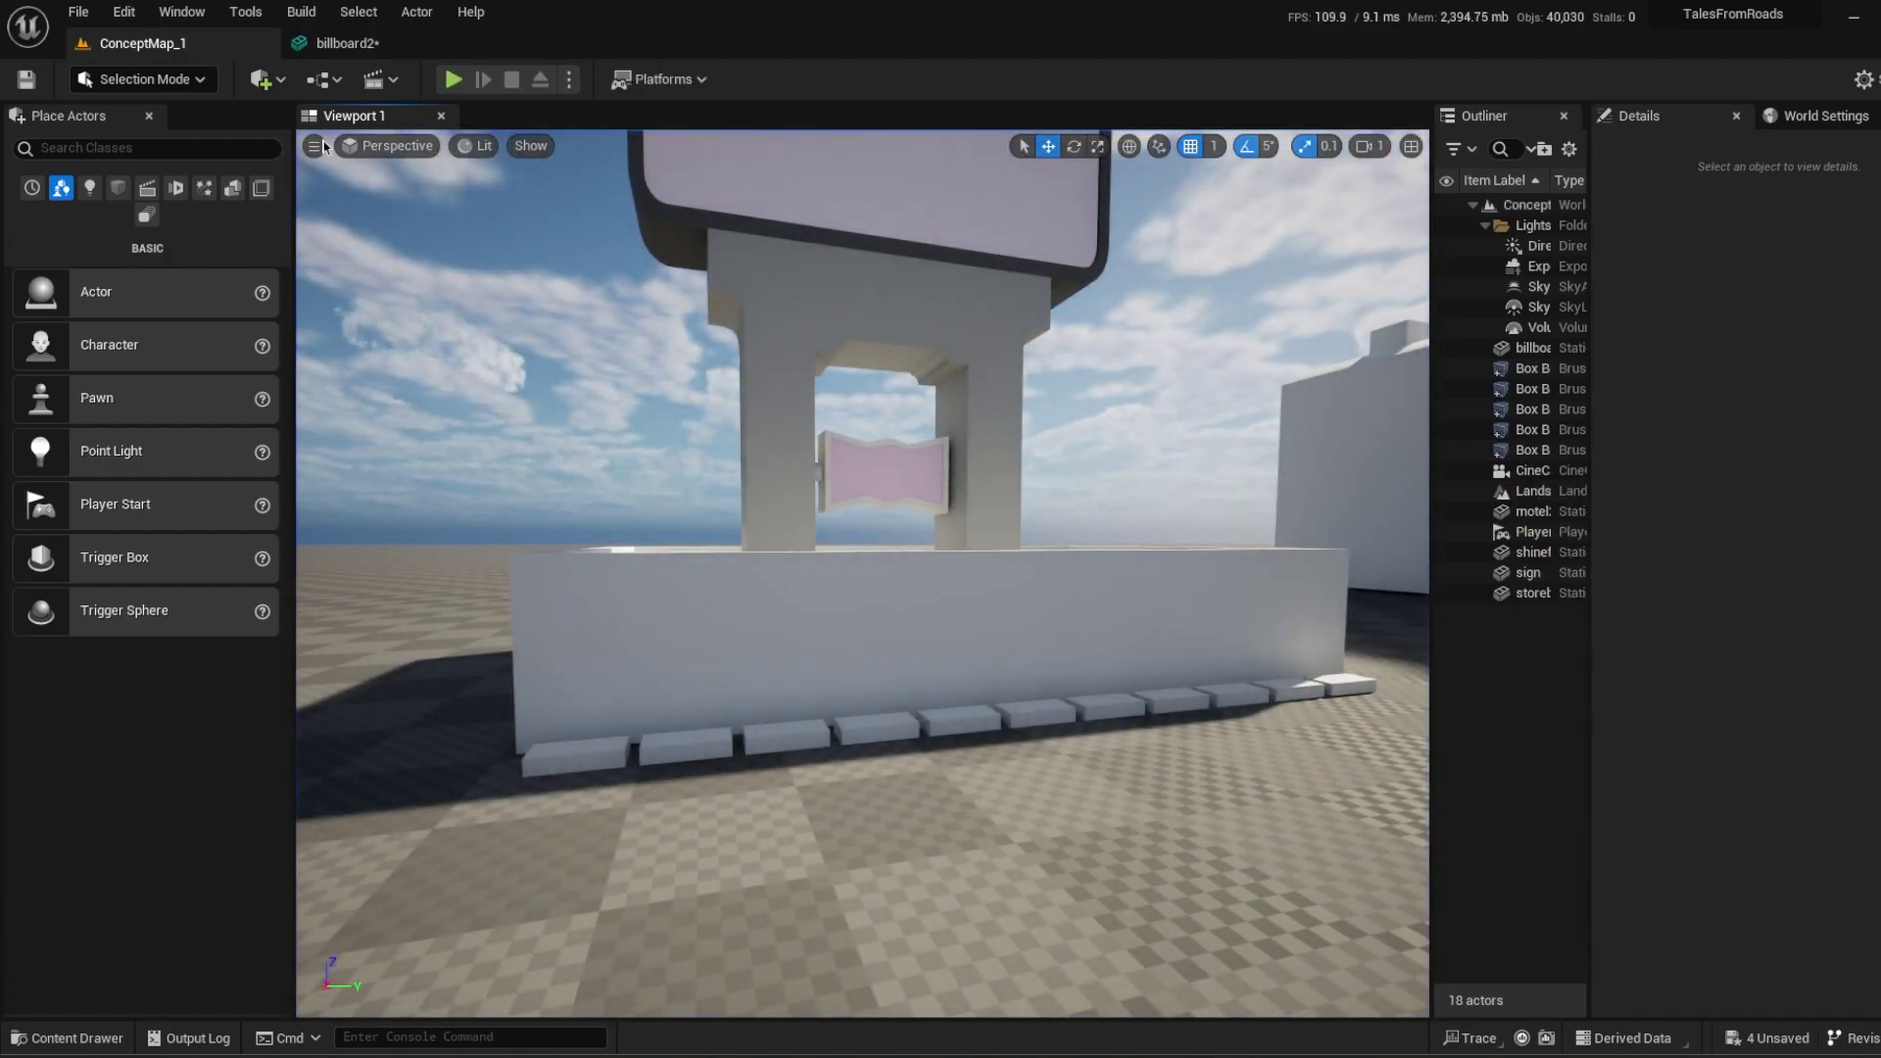
In the billboard2 mesh editor, inspect the hulls around the small hanging sign and display complex collision instead of simple collision.
{"action": "left_click", "coordinate": [348, 43]}
{"action": "scroll", "coordinate": [1026, 486], "scroll_direction": "up", "scroll_amount": 4}
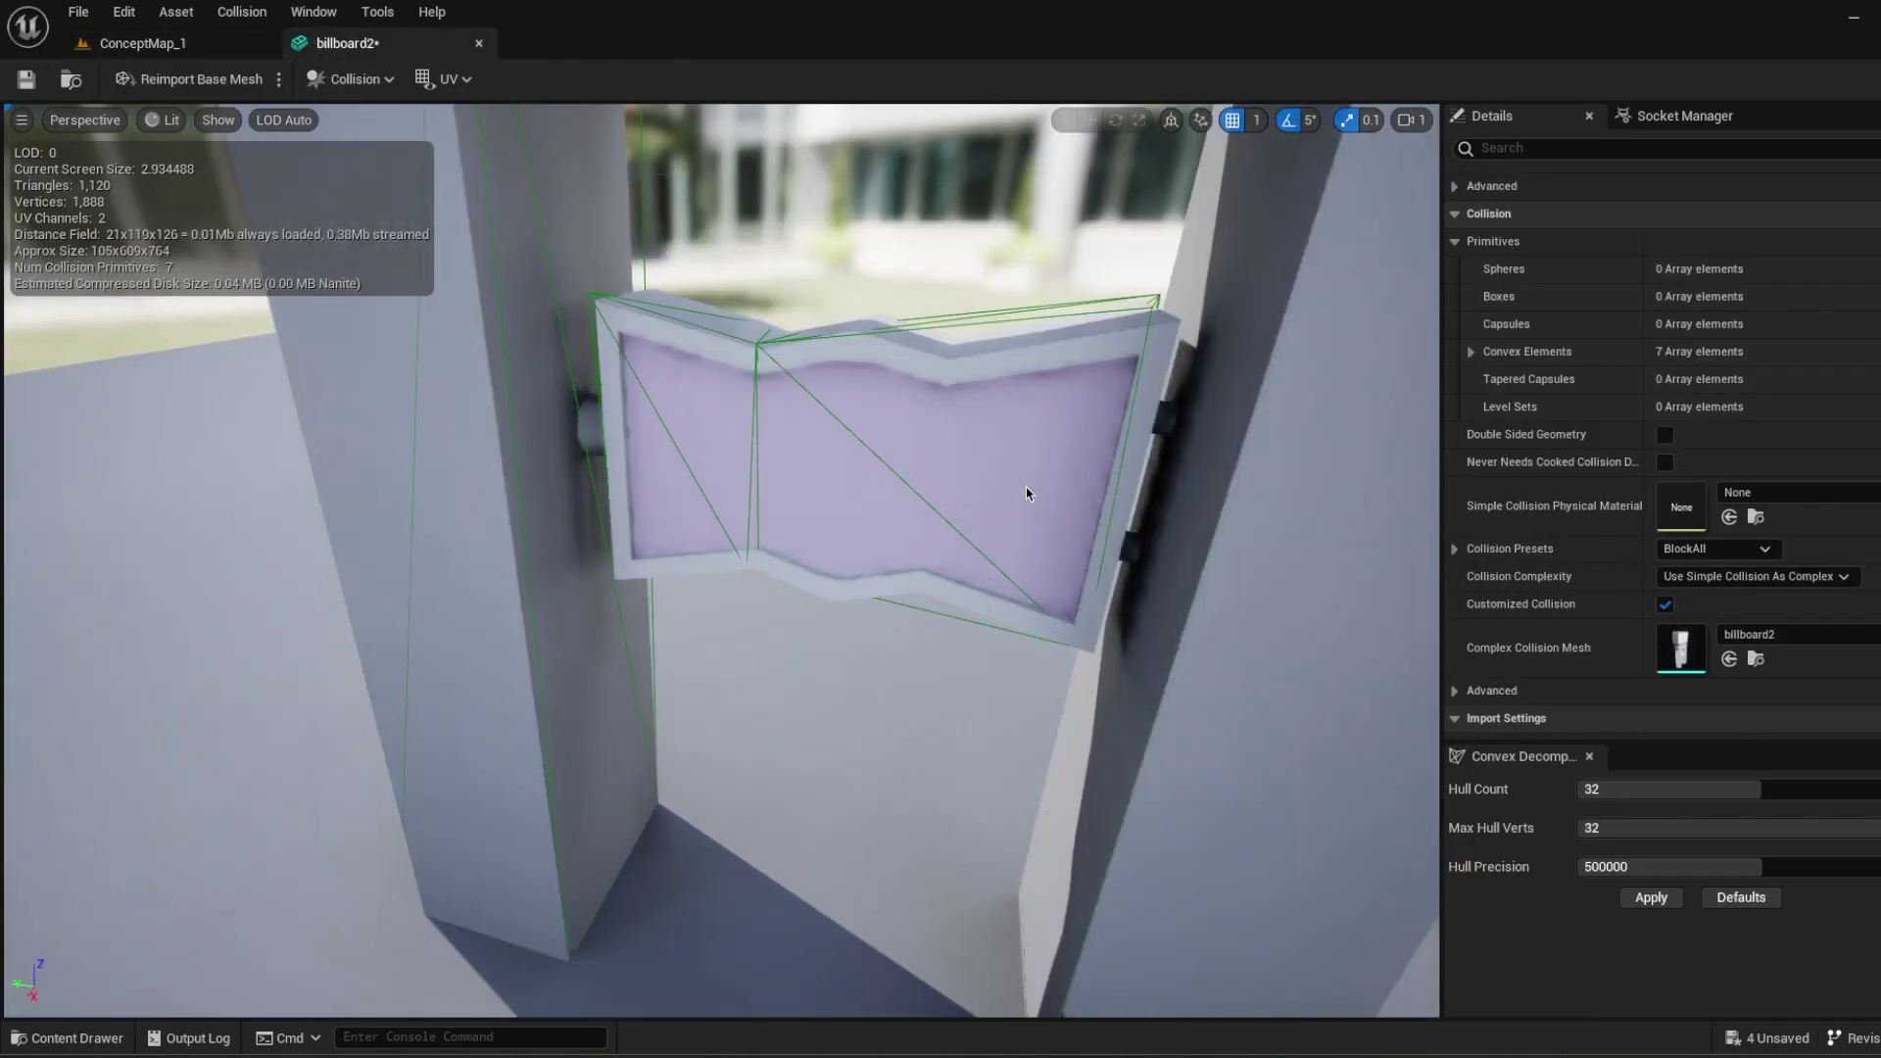
{"action": "scroll", "coordinate": [1026, 486], "scroll_direction": "down", "scroll_amount": 3}
{"action": "right_click_drag", "start_coordinate": [839, 545], "coordinate": [850, 506]}
{"action": "left_click", "coordinate": [218, 123]}
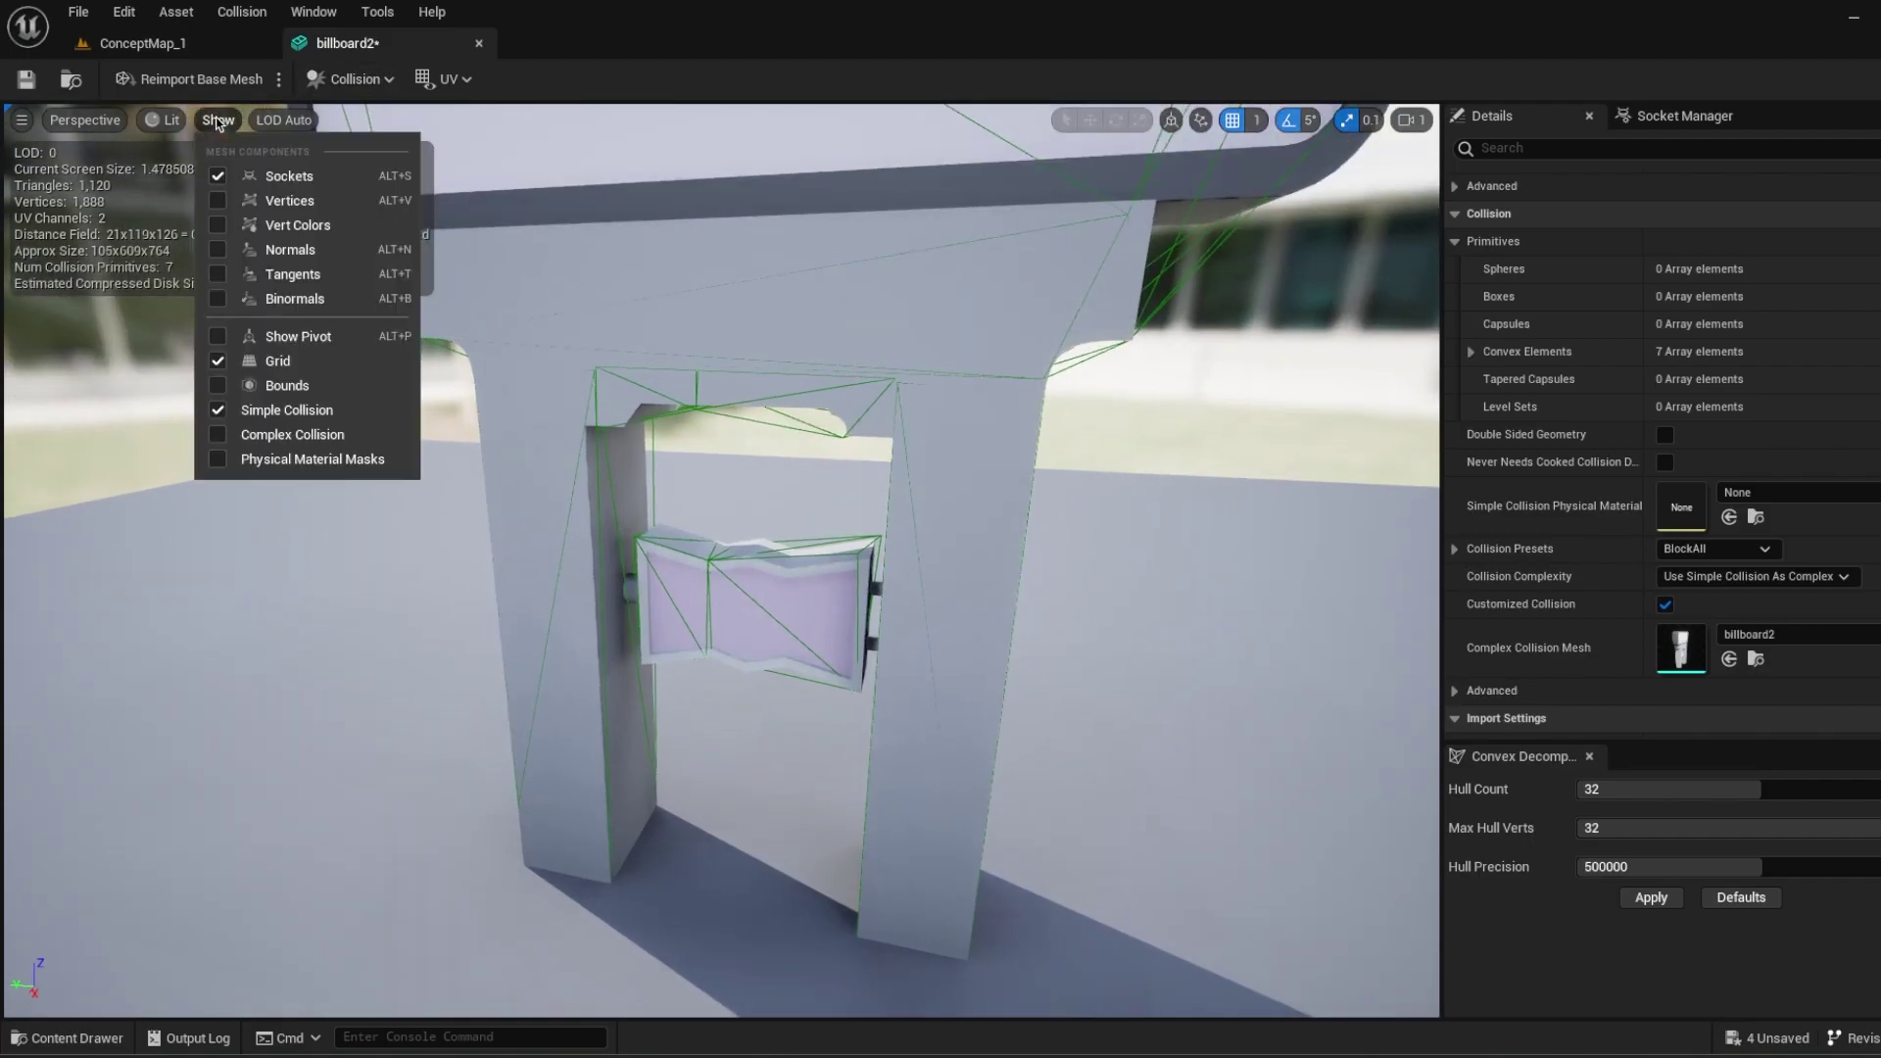
{"action": "left_click", "coordinate": [218, 411]}
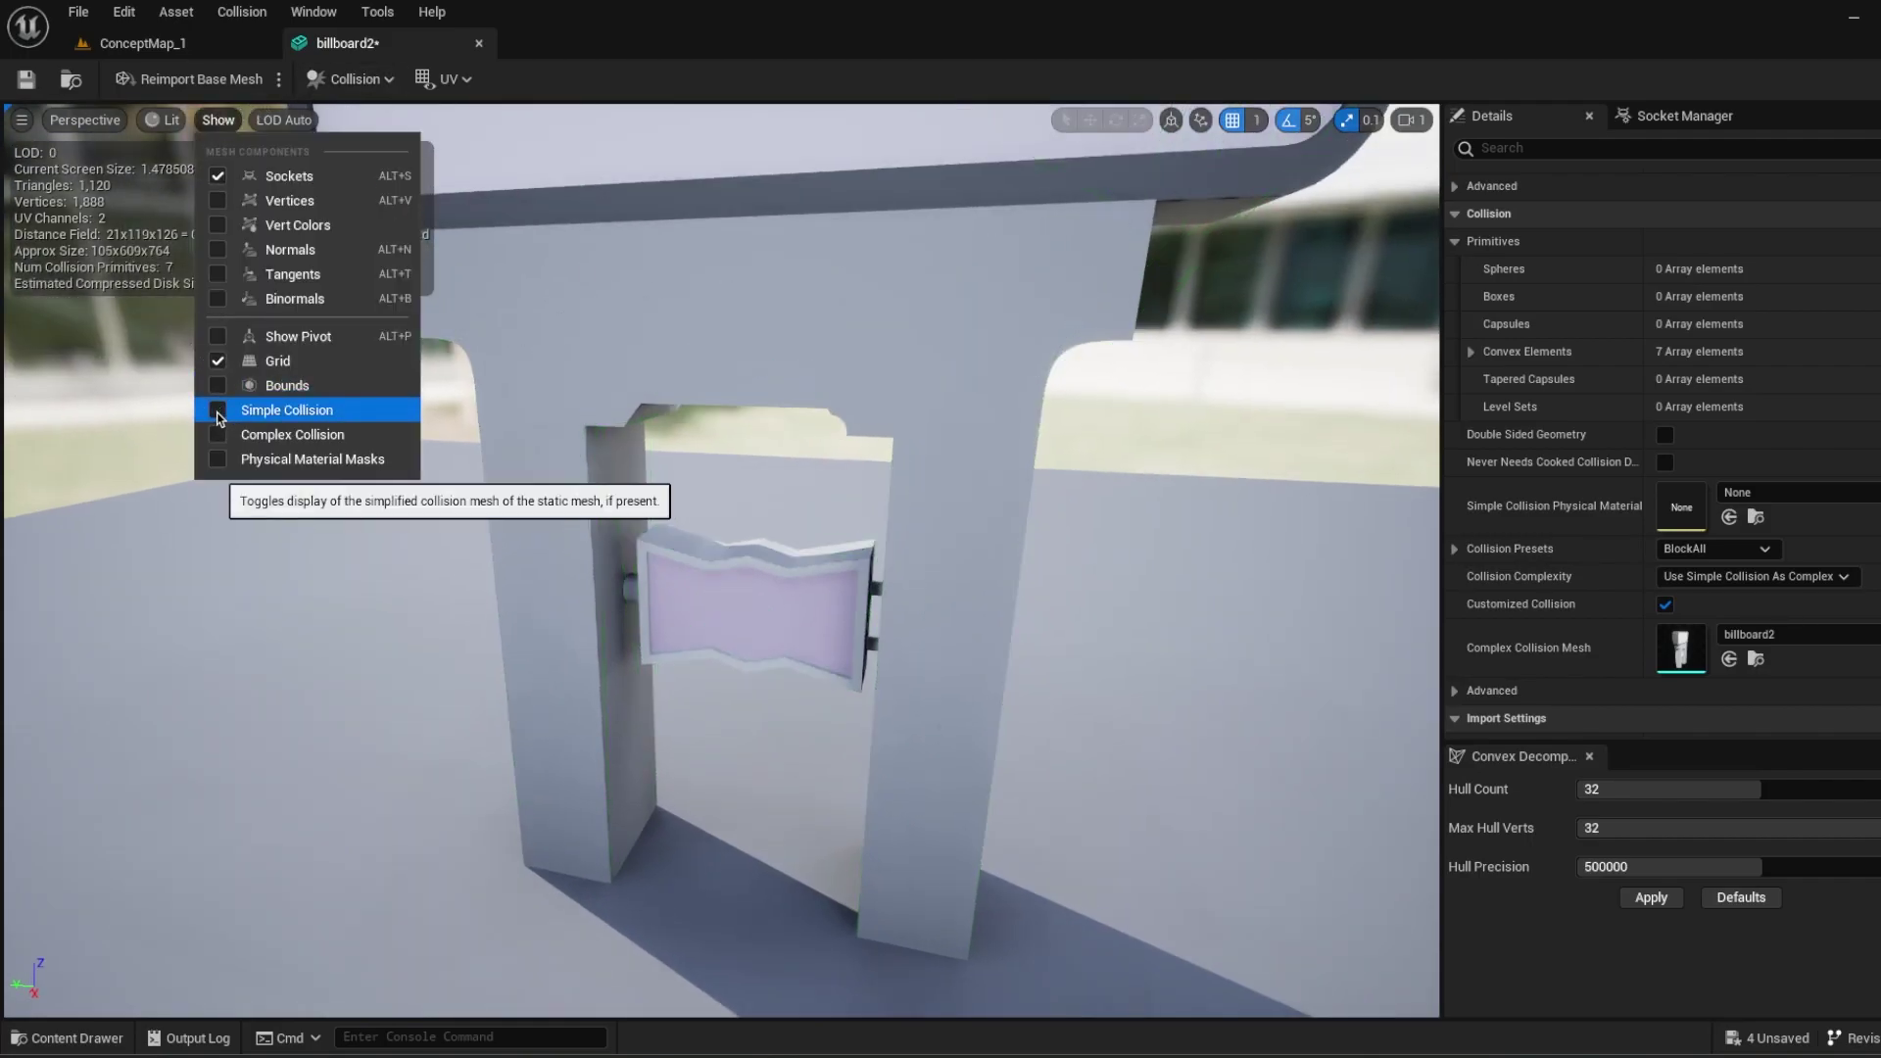
{"action": "left_click", "coordinate": [235, 434]}
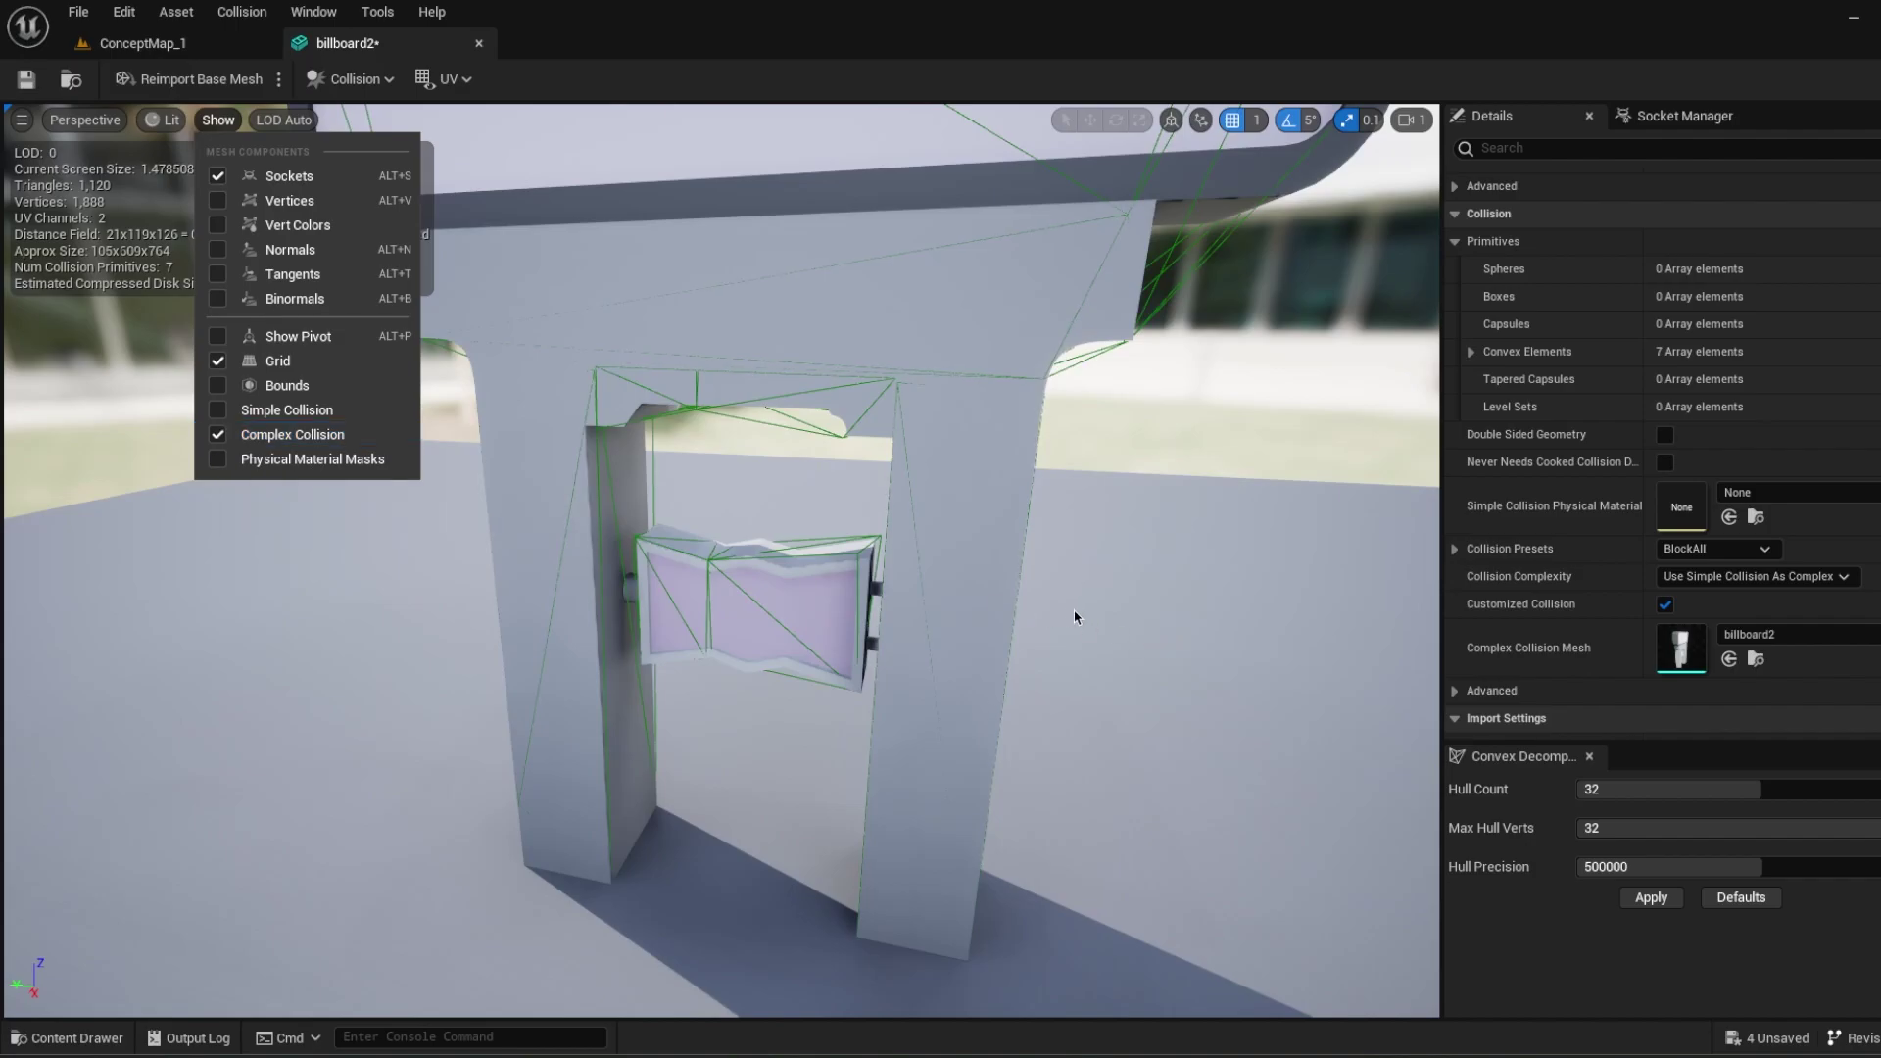
{"action": "scroll", "coordinate": [1105, 641], "scroll_direction": "down", "scroll_amount": 4}
{"action": "right_click_drag", "start_coordinate": [1102, 645], "coordinate": [1114, 599]}
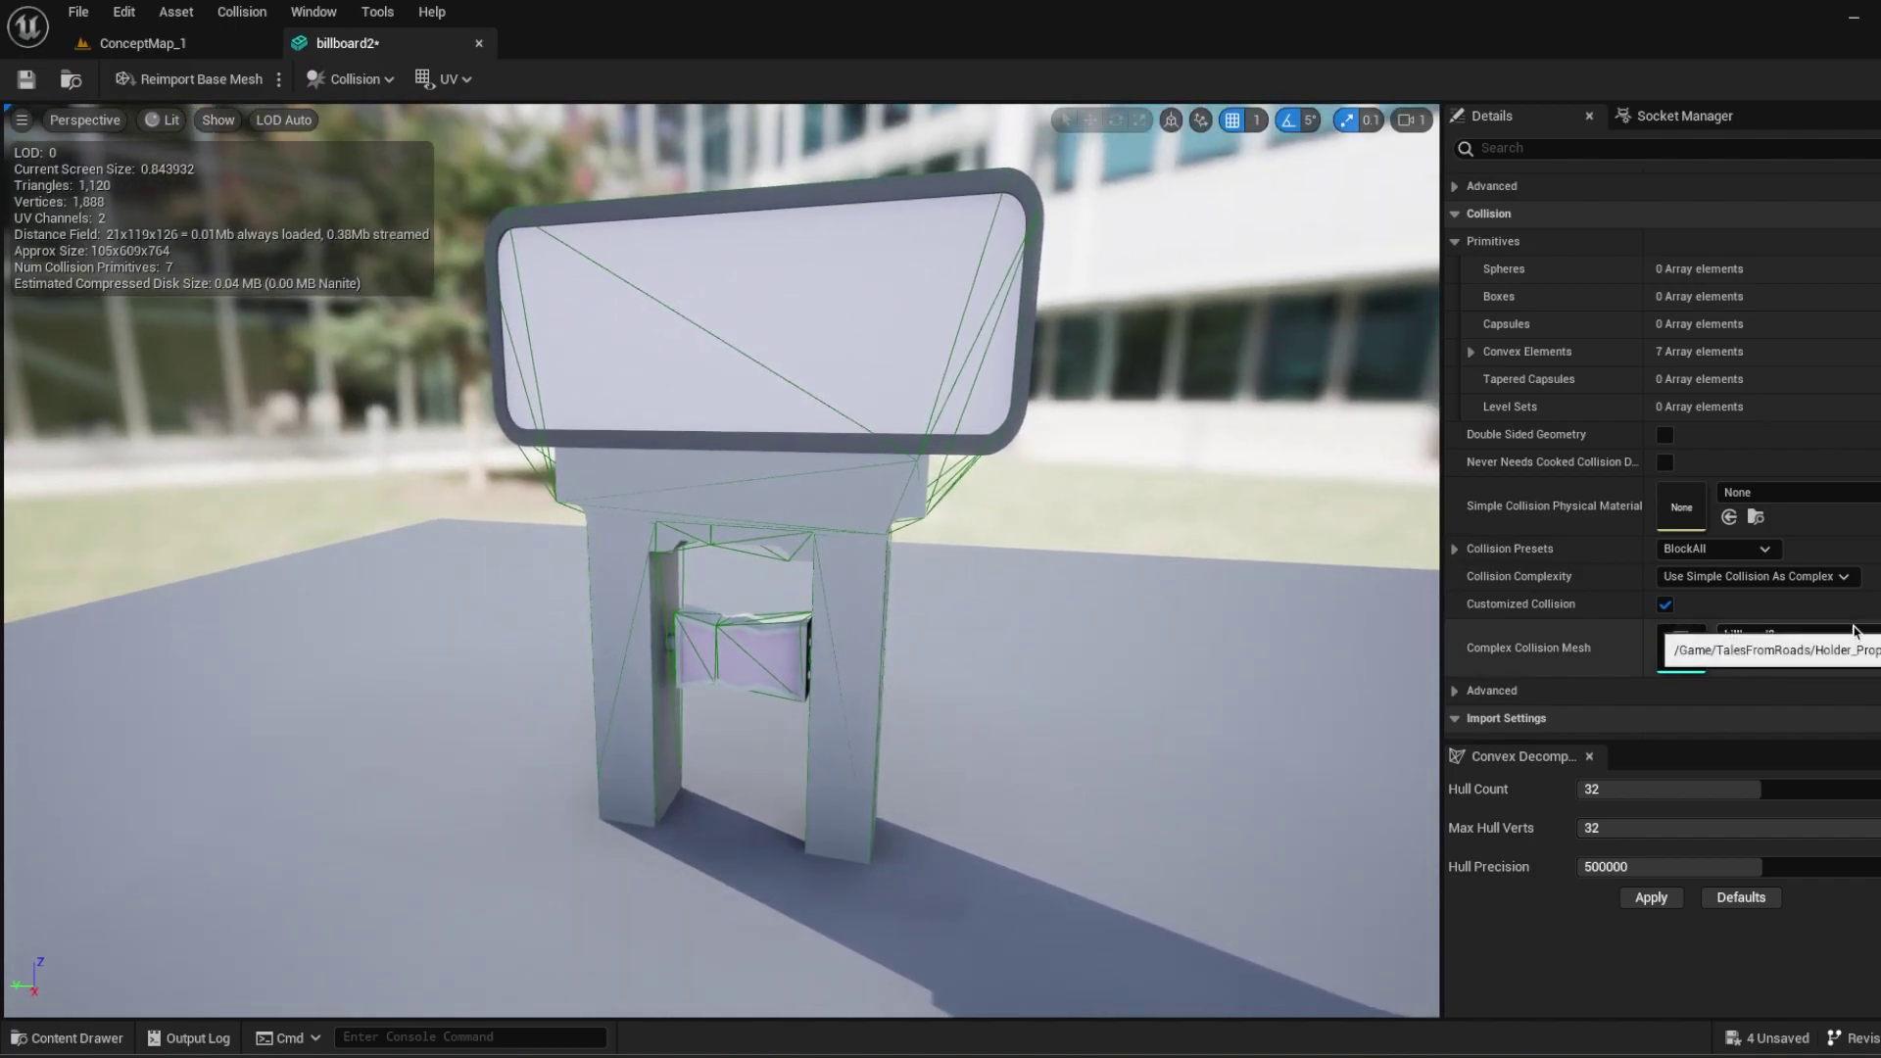
Set billboard2's Collision Complexity to Use Complex Collision As Simple and save the mesh, returning to the ConceptMap_1 level.
{"action": "left_click", "coordinate": [1783, 577]}
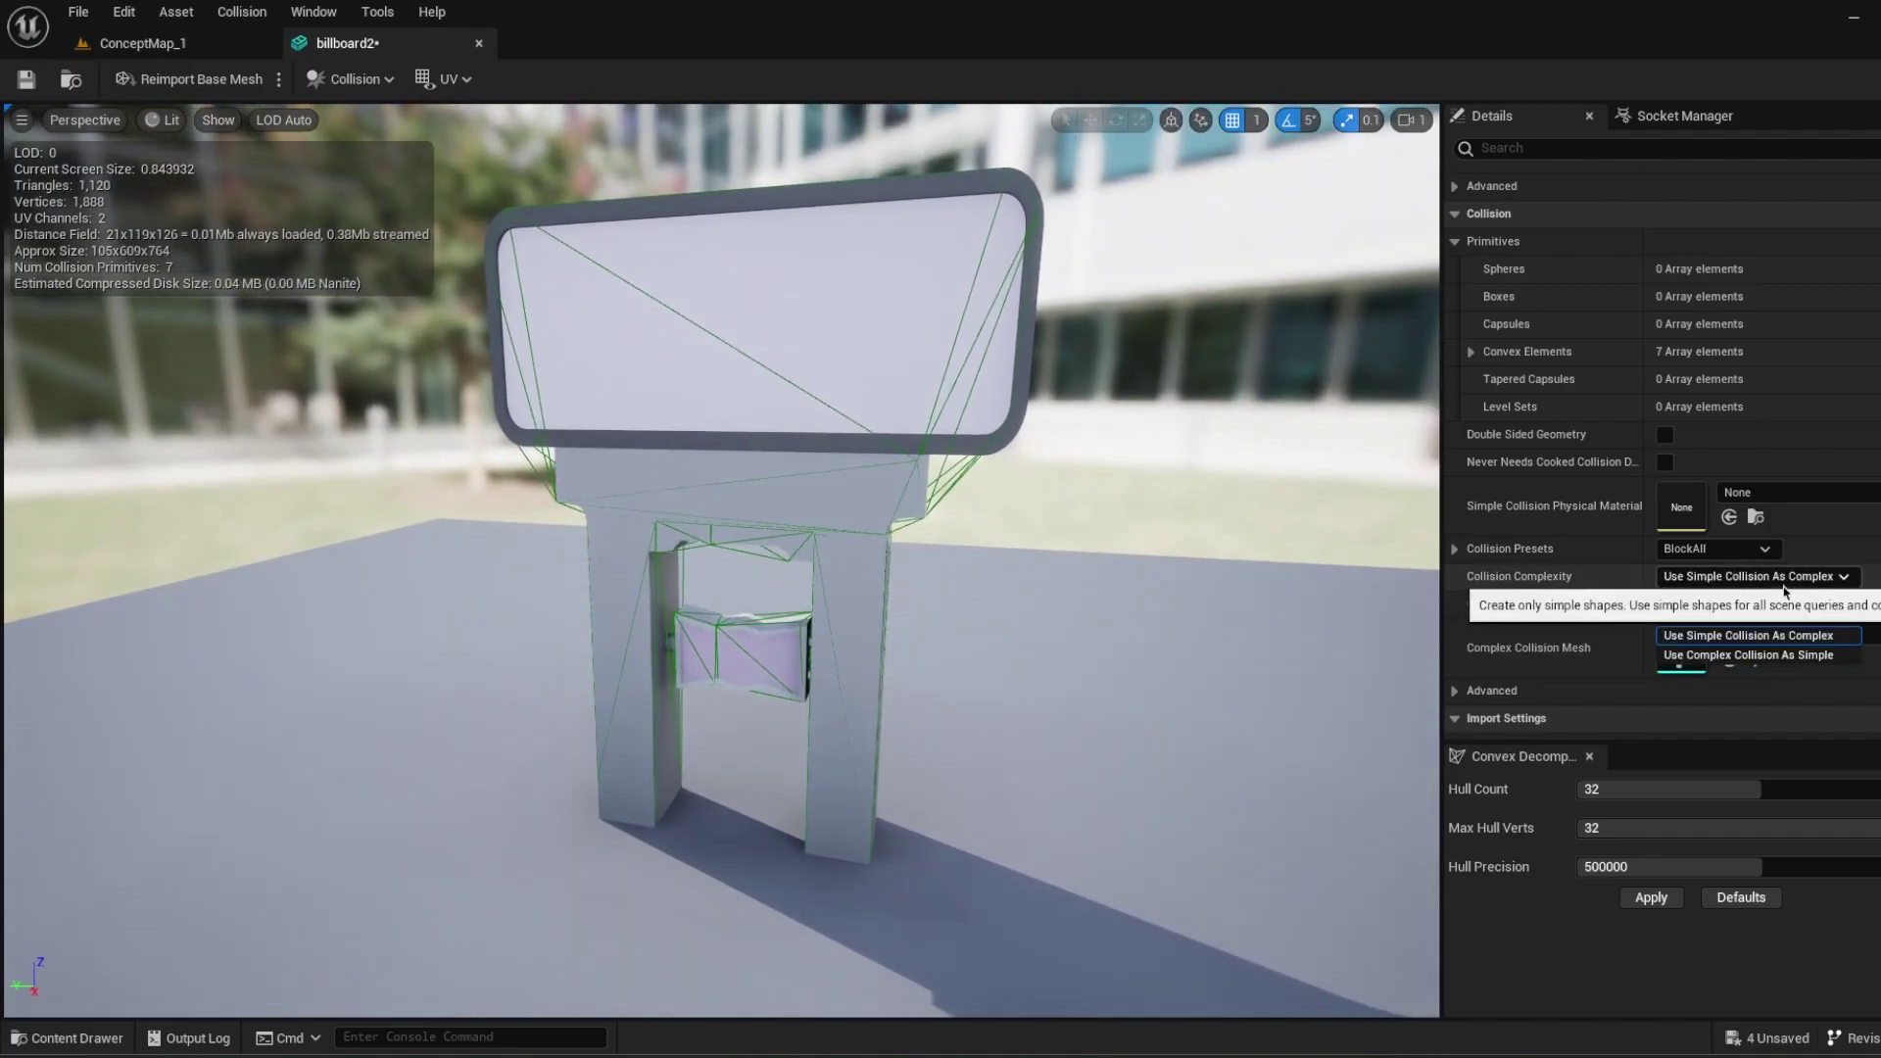
{"action": "left_click", "coordinate": [1768, 655]}
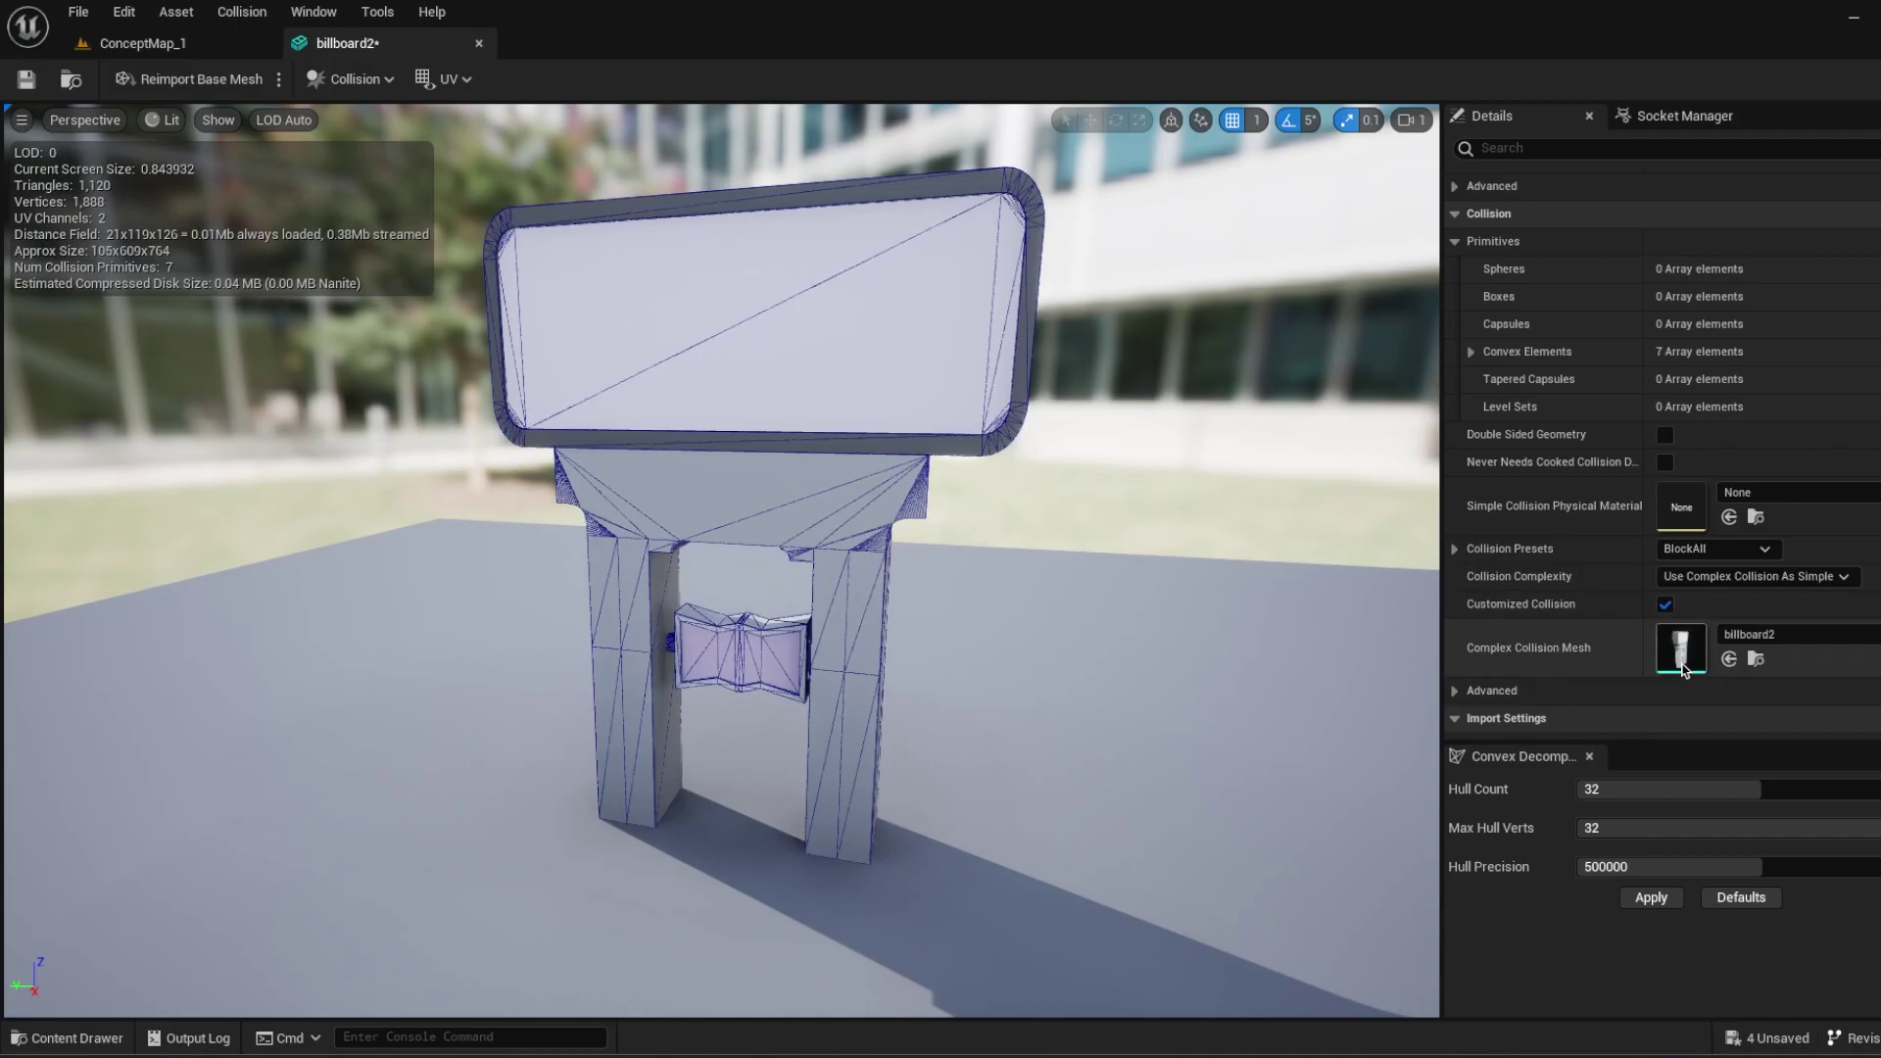
{"action": "left_click", "coordinate": [25, 78]}
{"action": "left_click", "coordinate": [142, 43]}
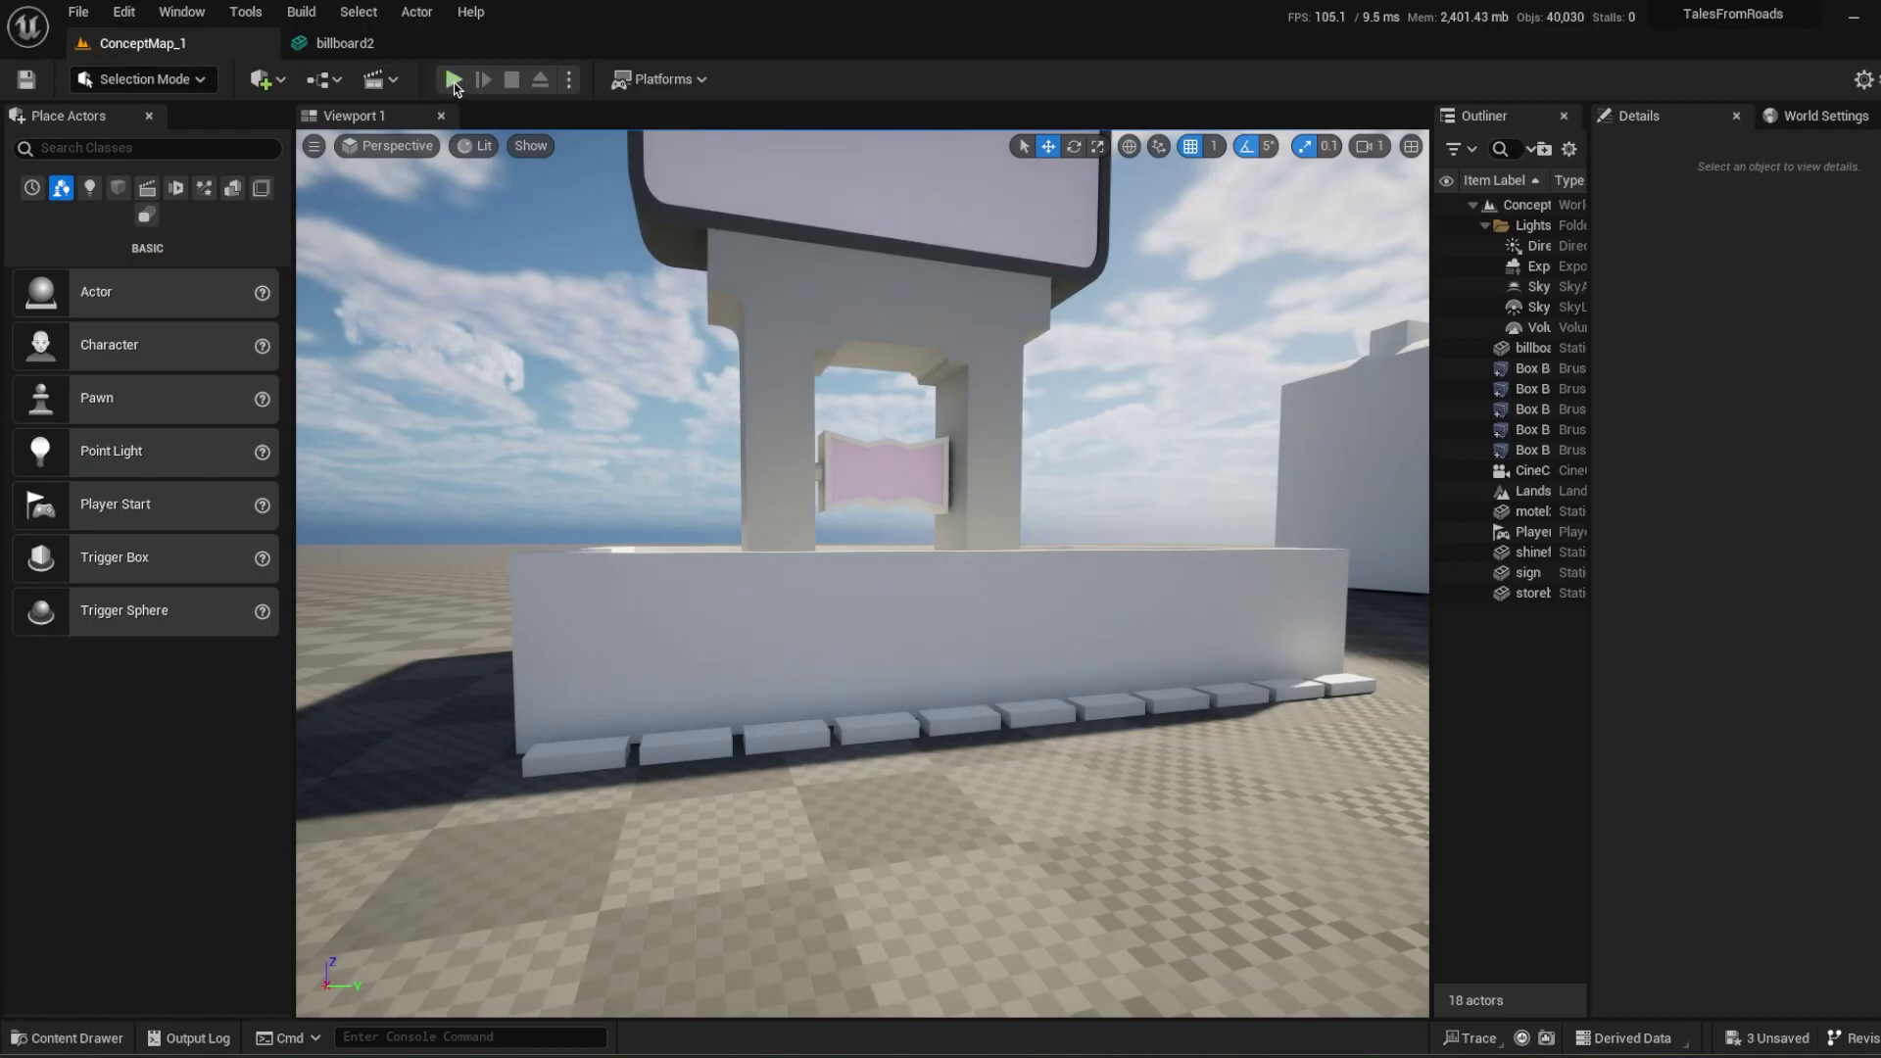
Play the level and walk the character over the planter wall, around the billboard's leg, and back out to test the complex collision.
{"action": "left_click", "coordinate": [454, 81]}
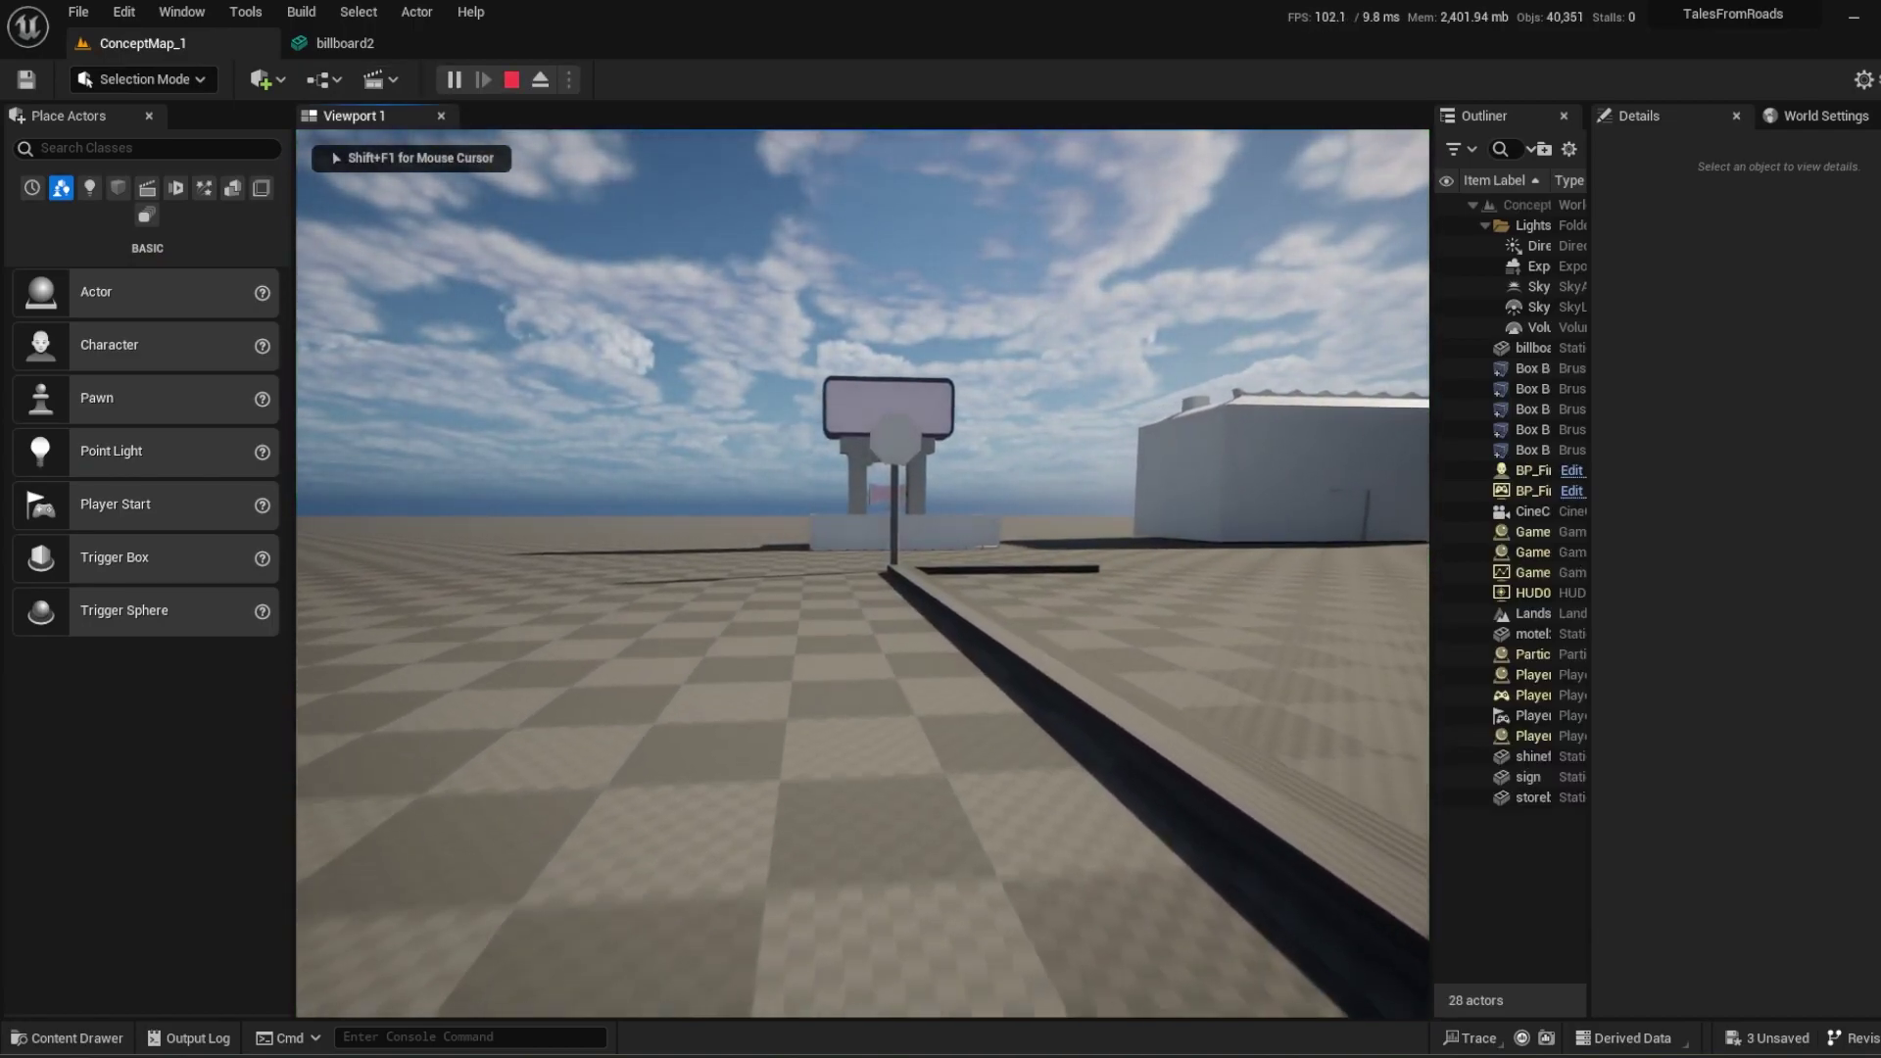
{"action": "key", "text": "w"}
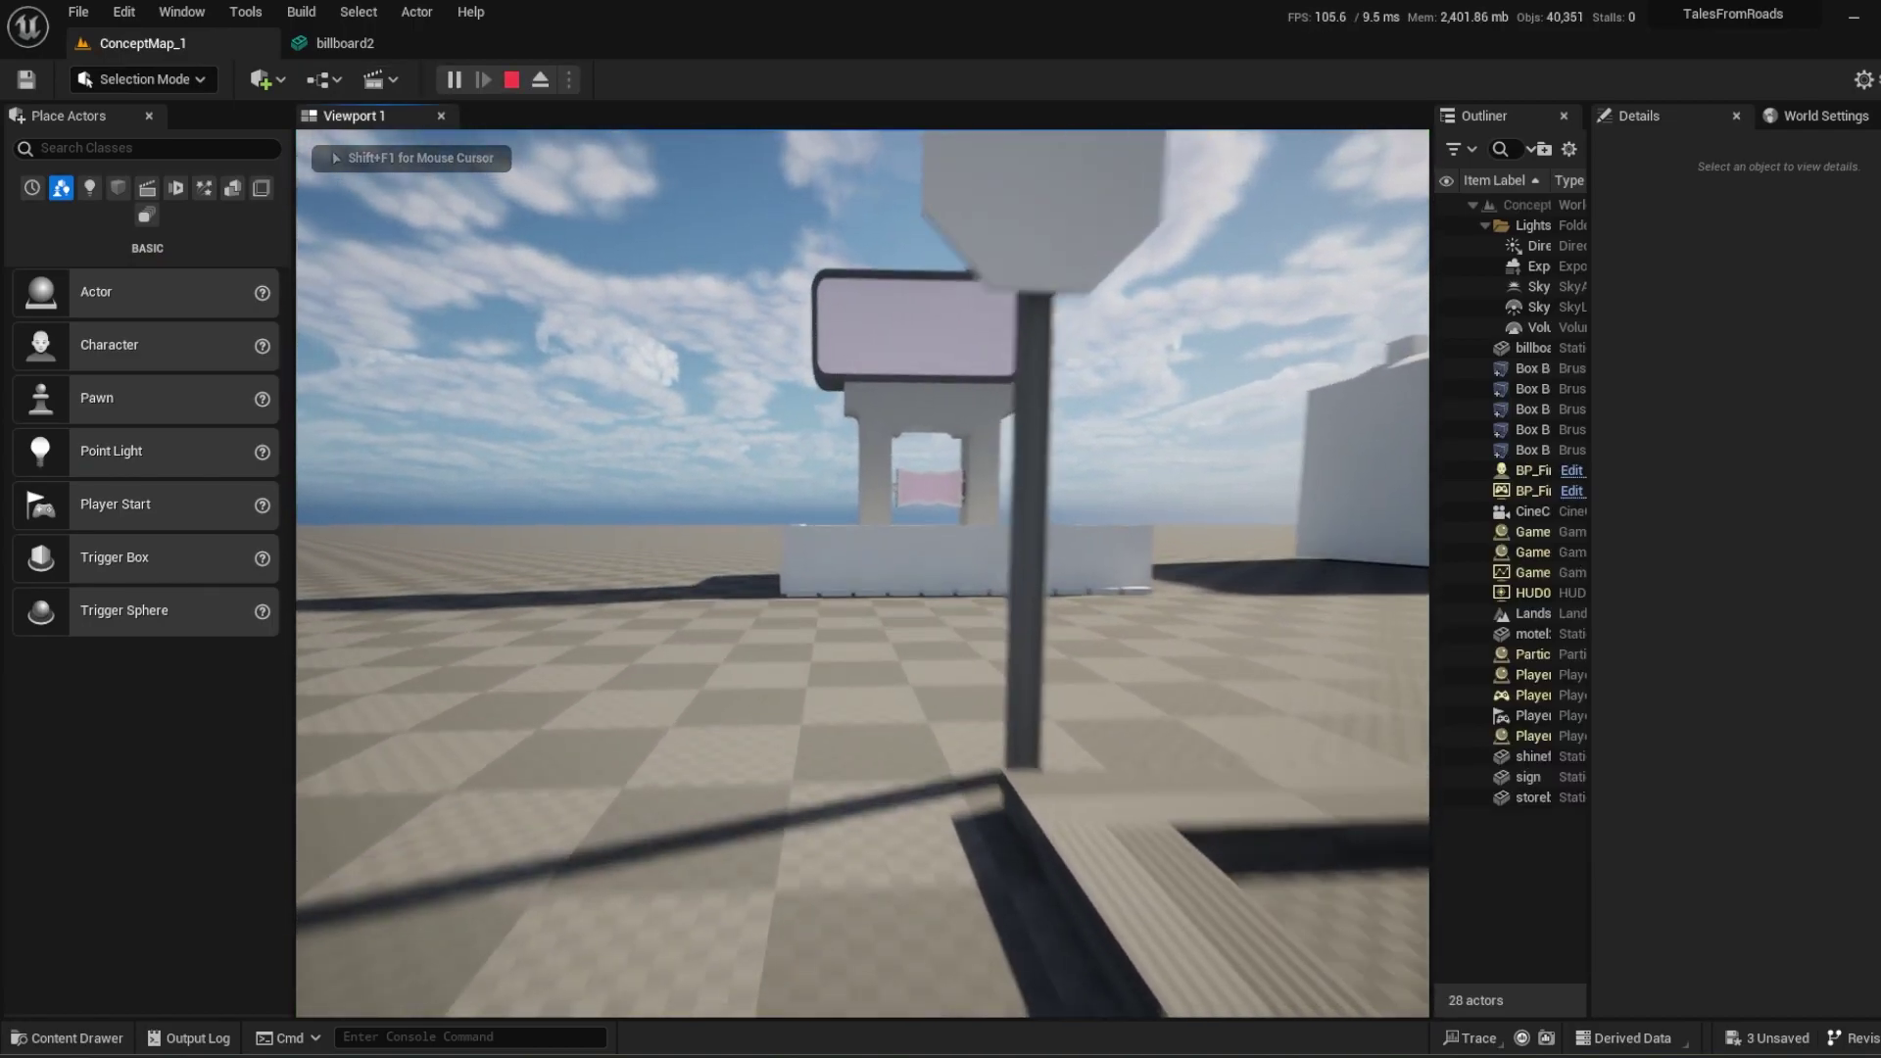
{"action": "key", "text": "w"}
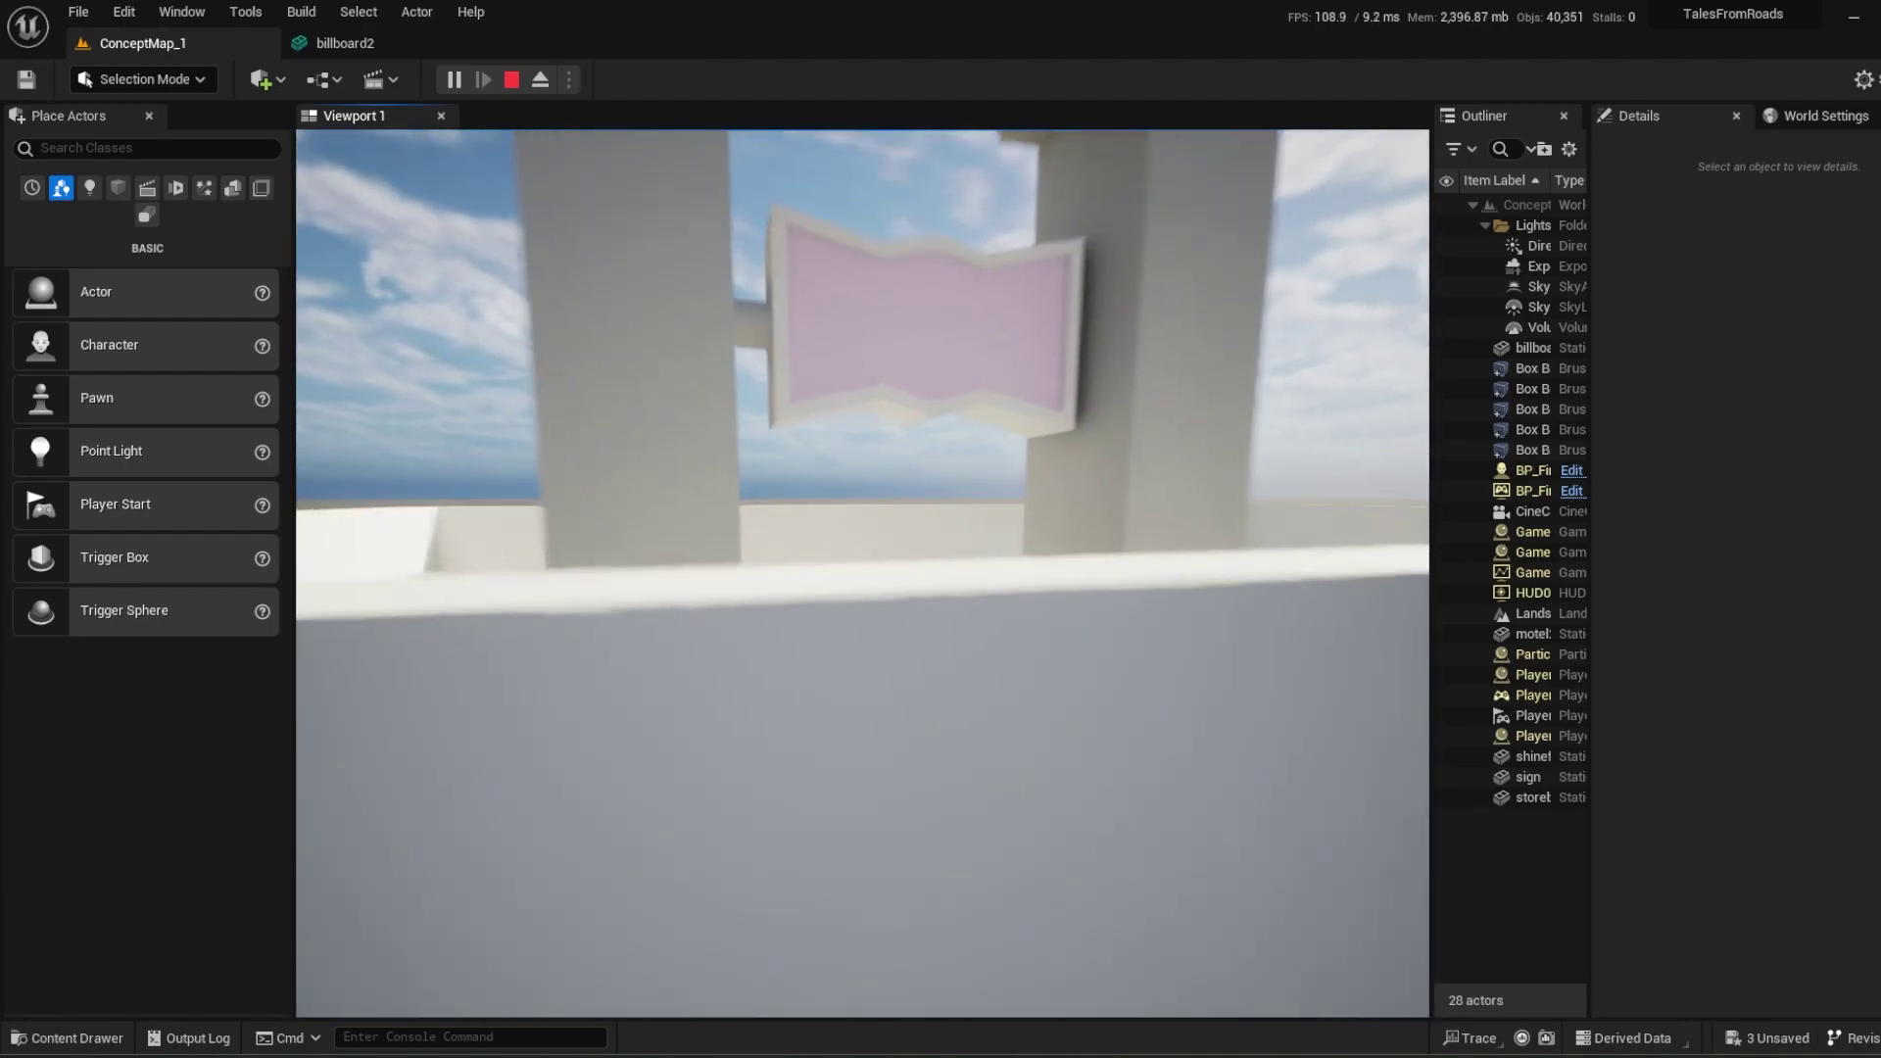
{"action": "key", "text": "w"}
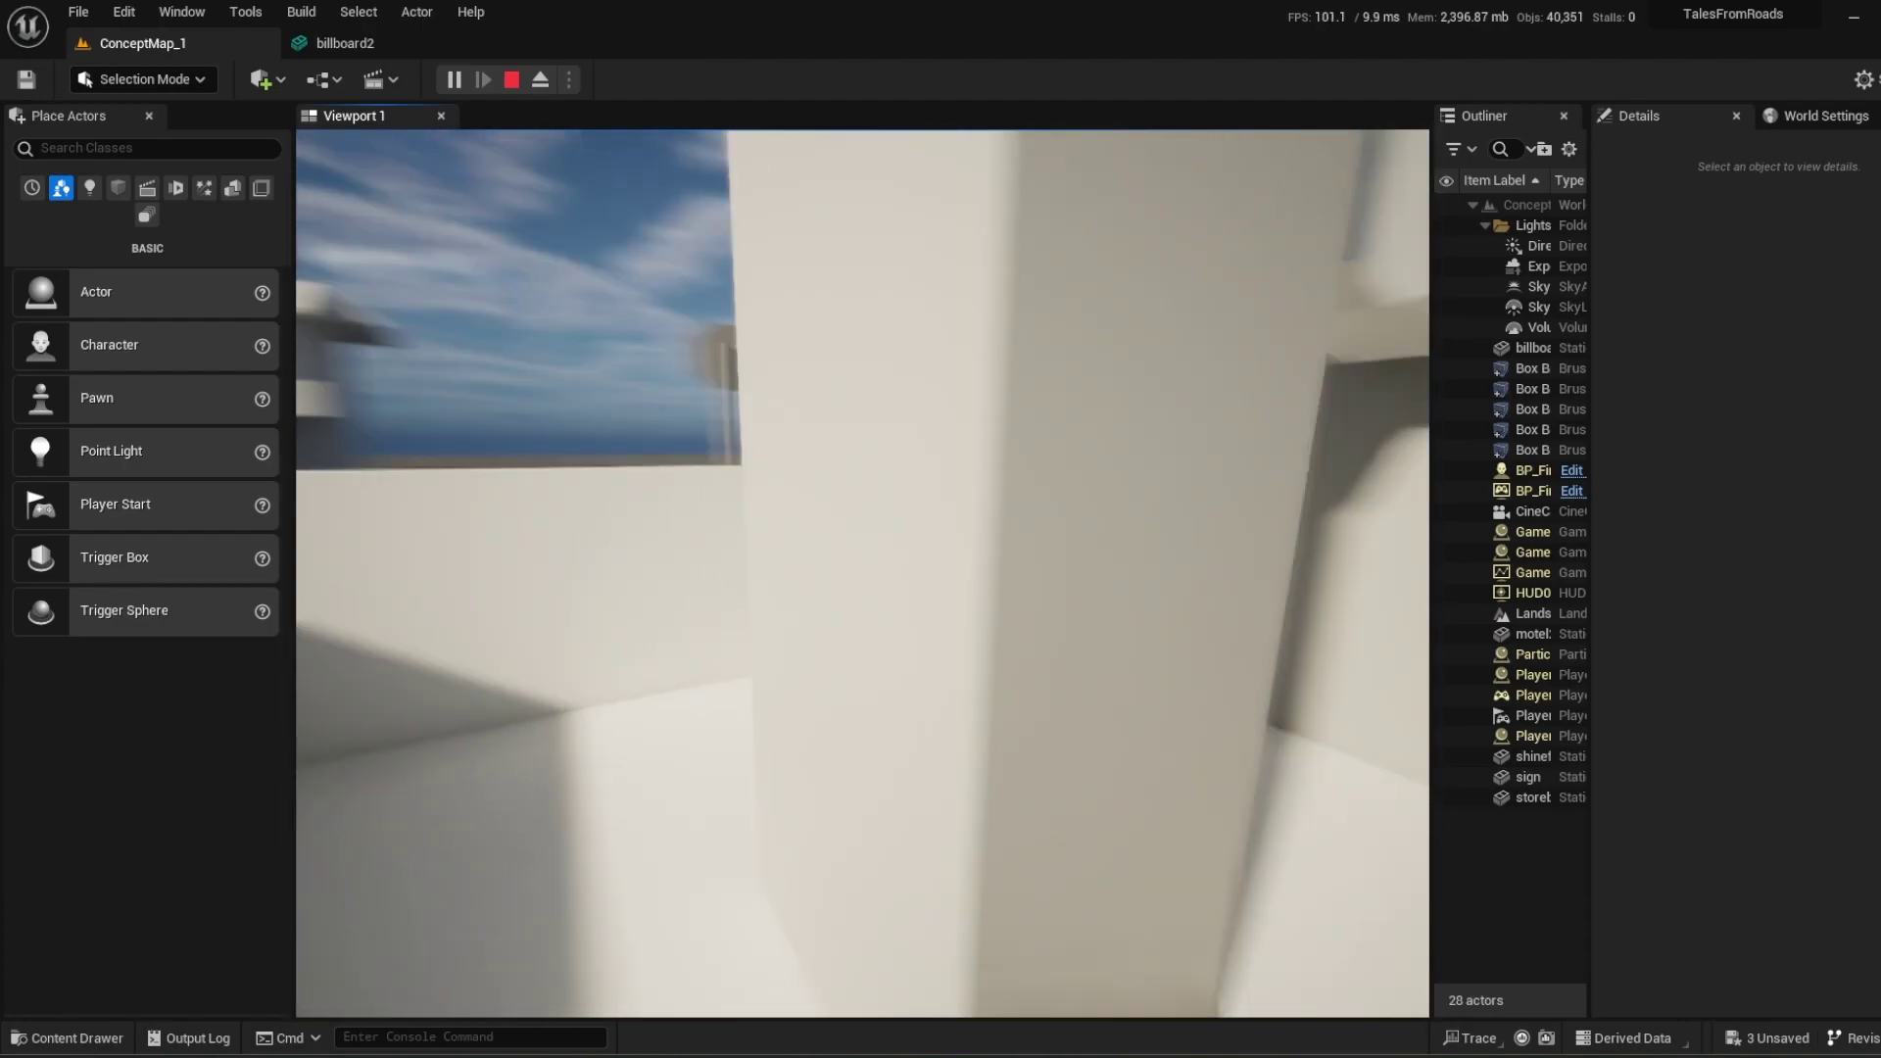
{"action": "key", "text": "w"}
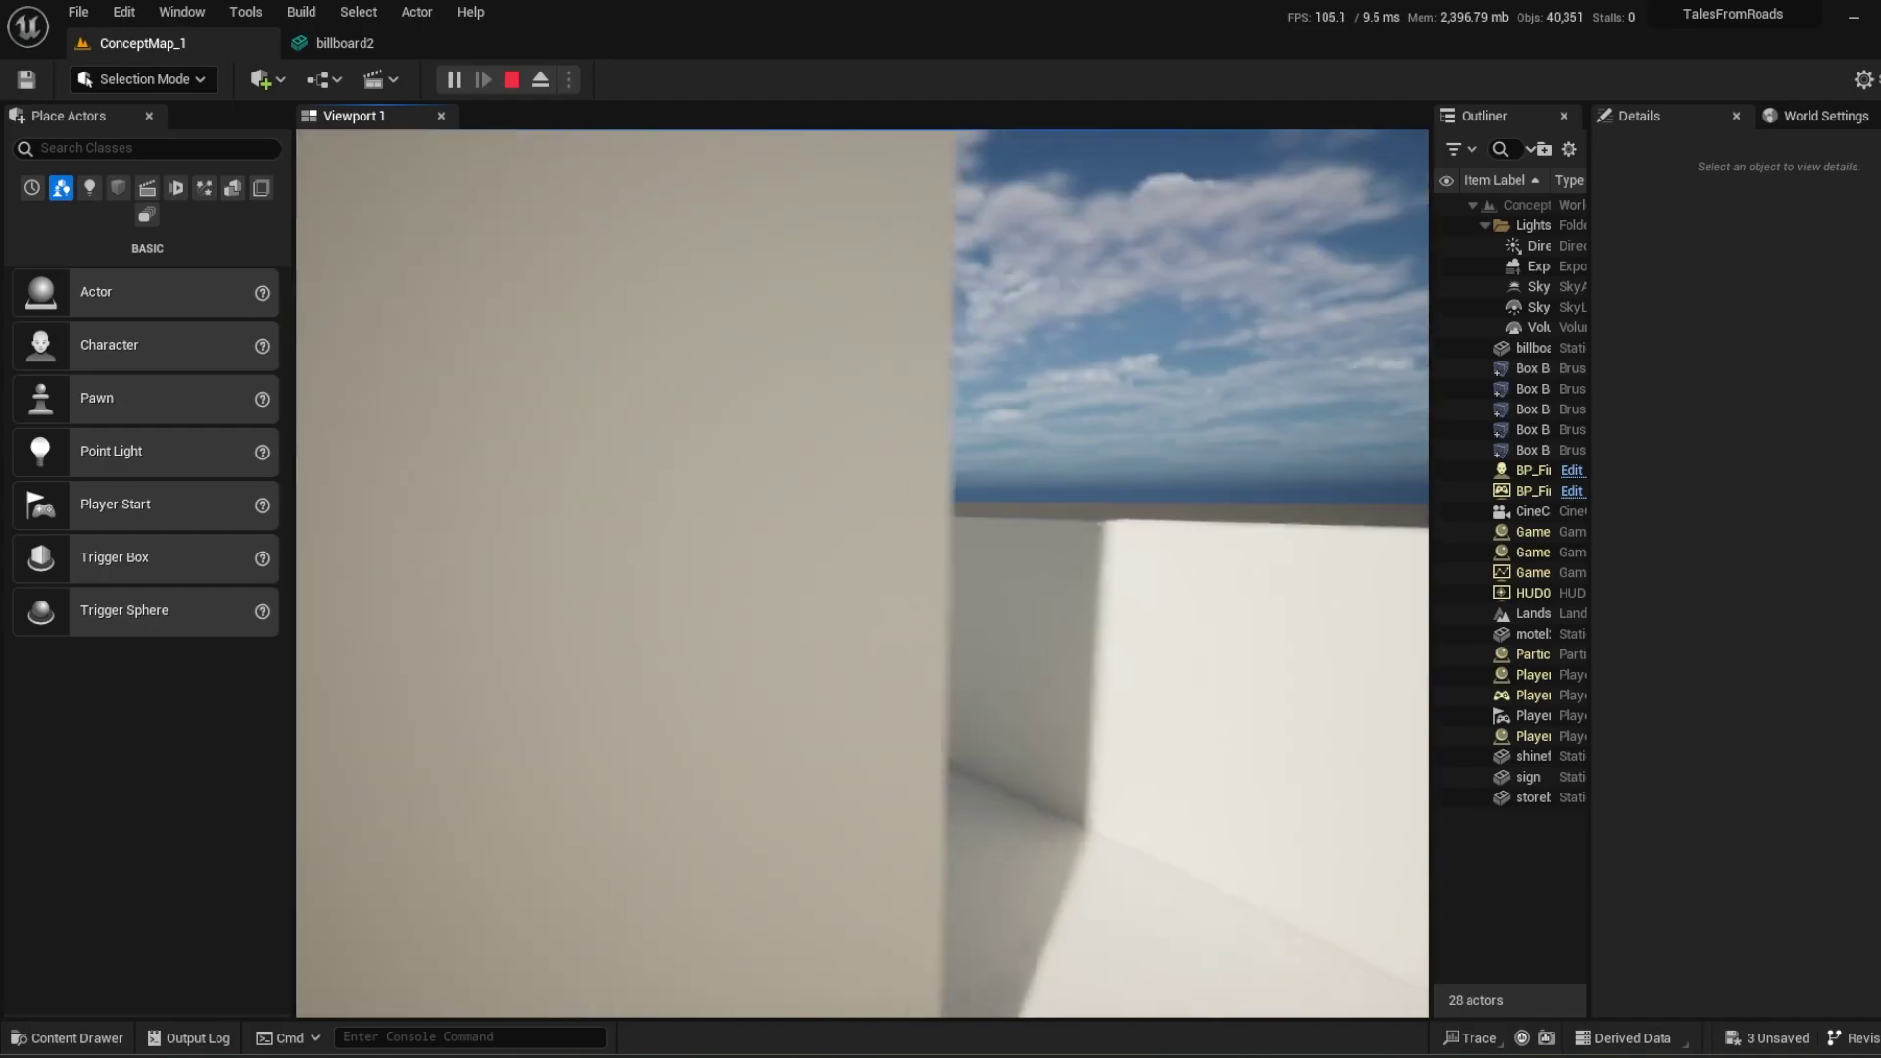
{"action": "key", "text": "w"}
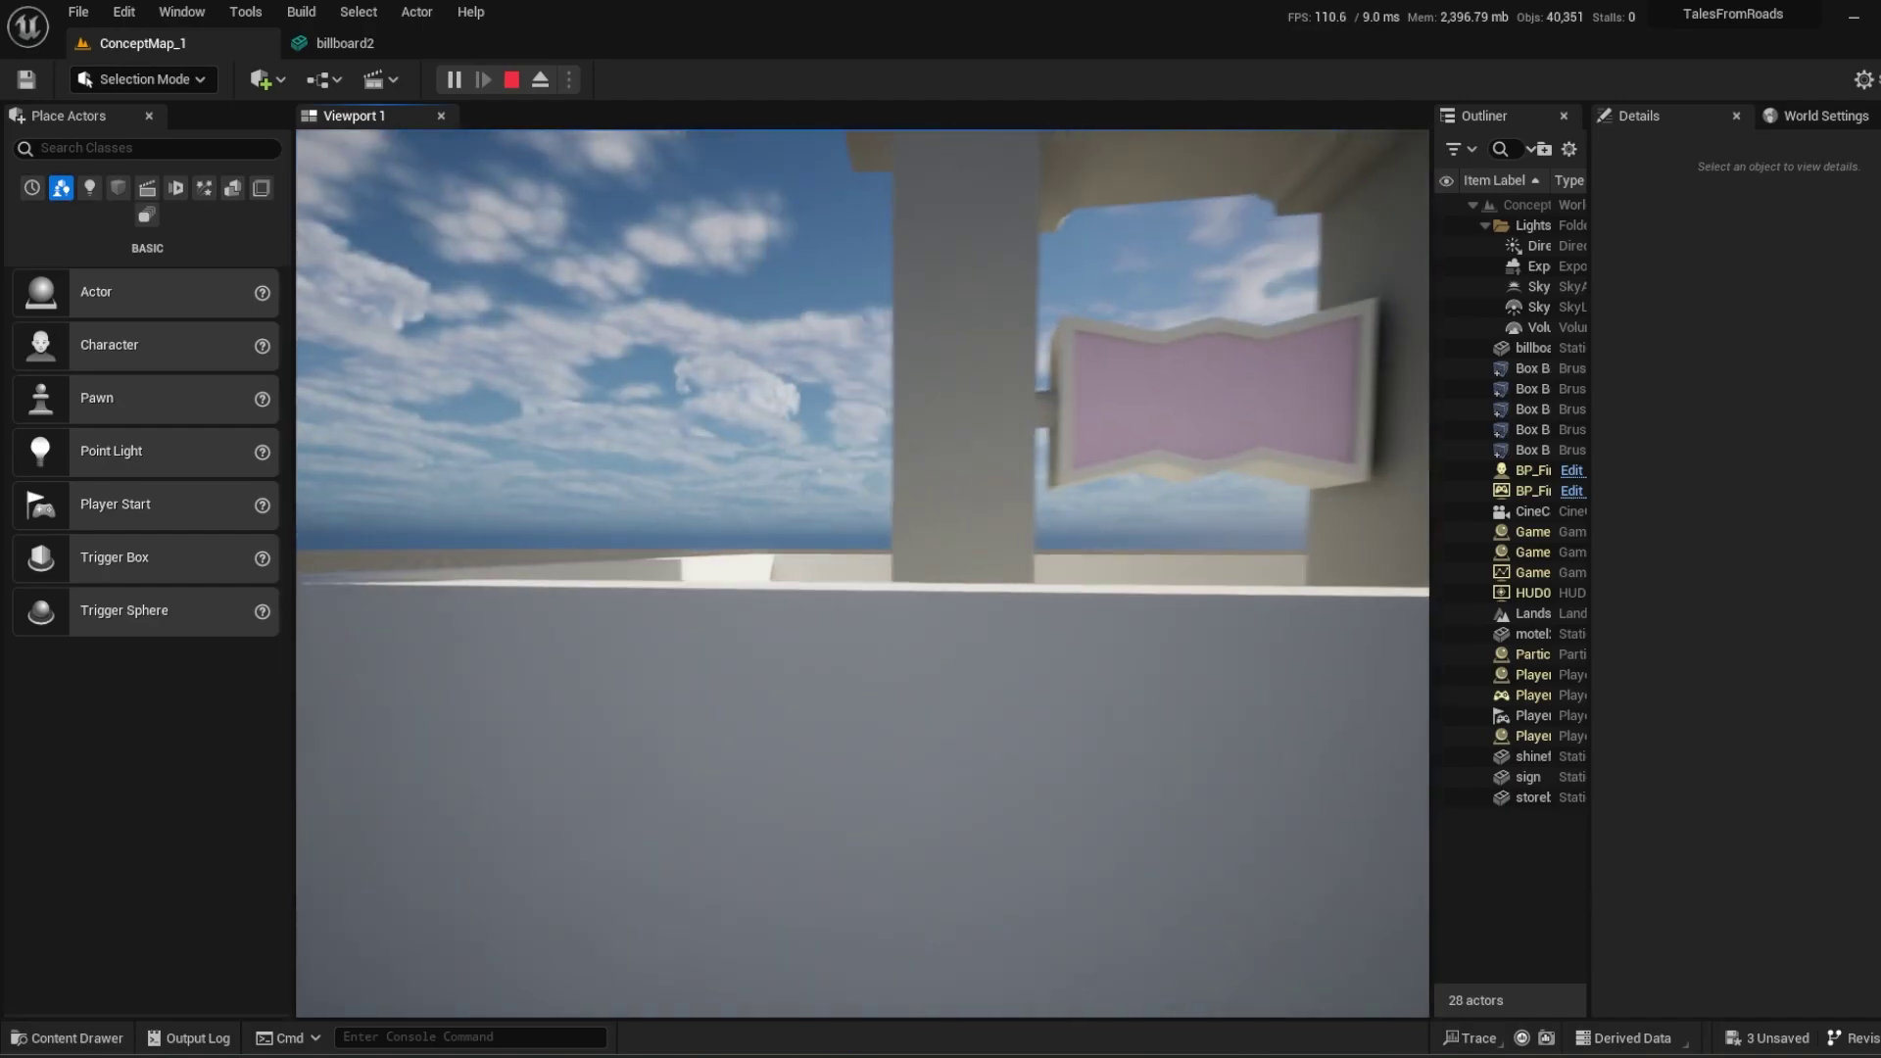
{"action": "key", "text": "w"}
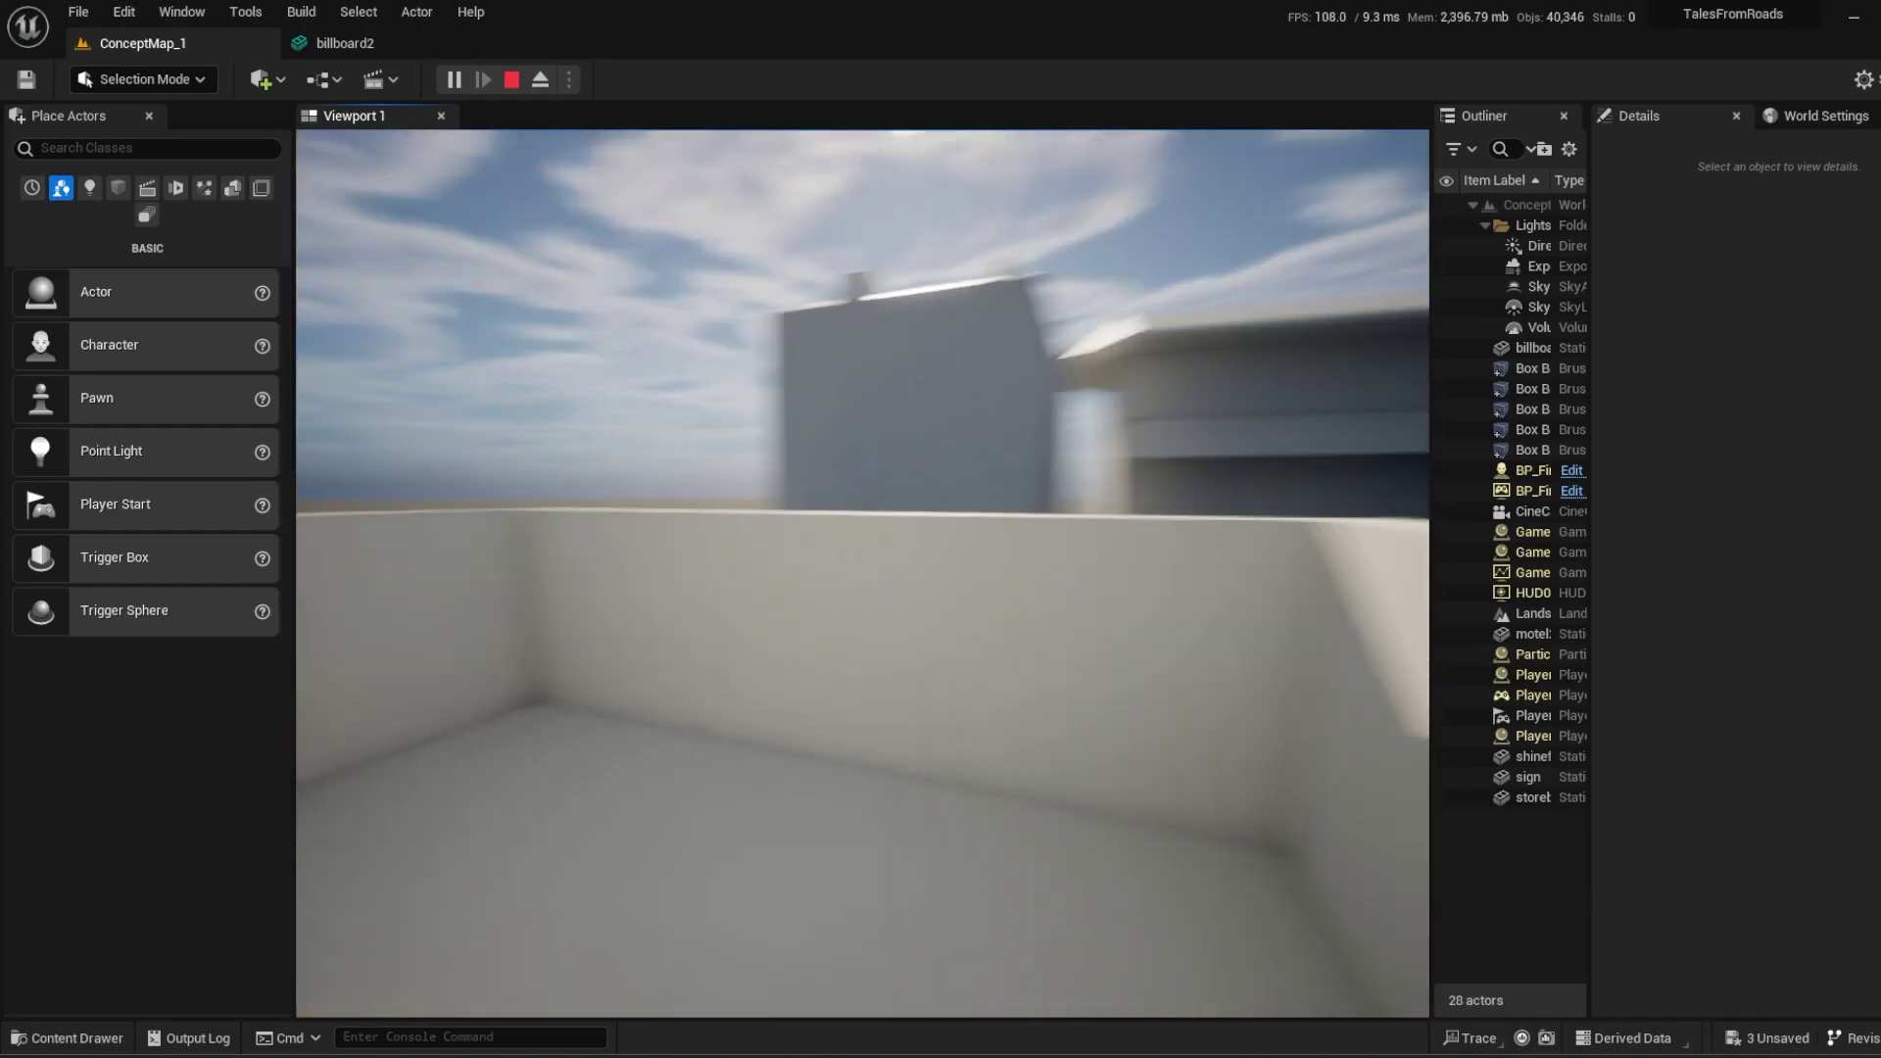
{"action": "key", "text": "w"}
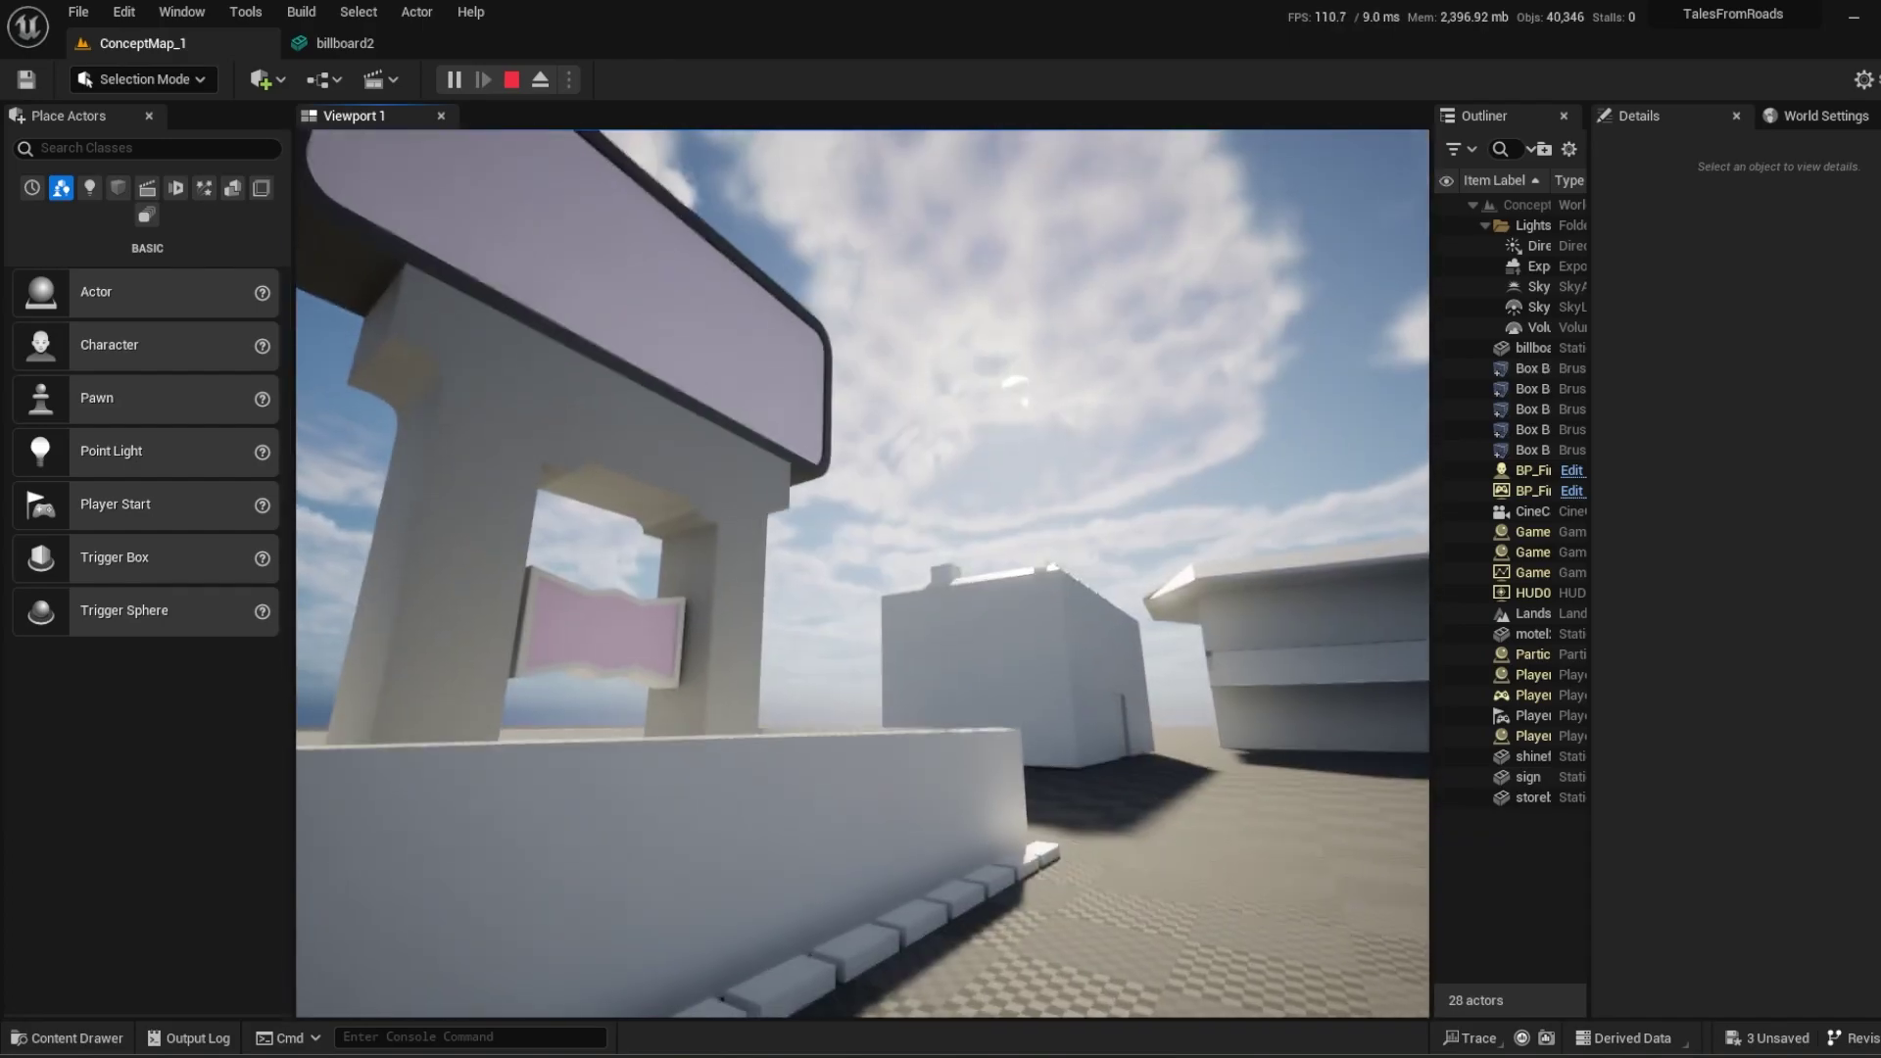
Jump back into the planter, walk between the billboard's legs beneath the hanging sign, cross the planter wall, and stop playing.
{"action": "key", "text": "s"}
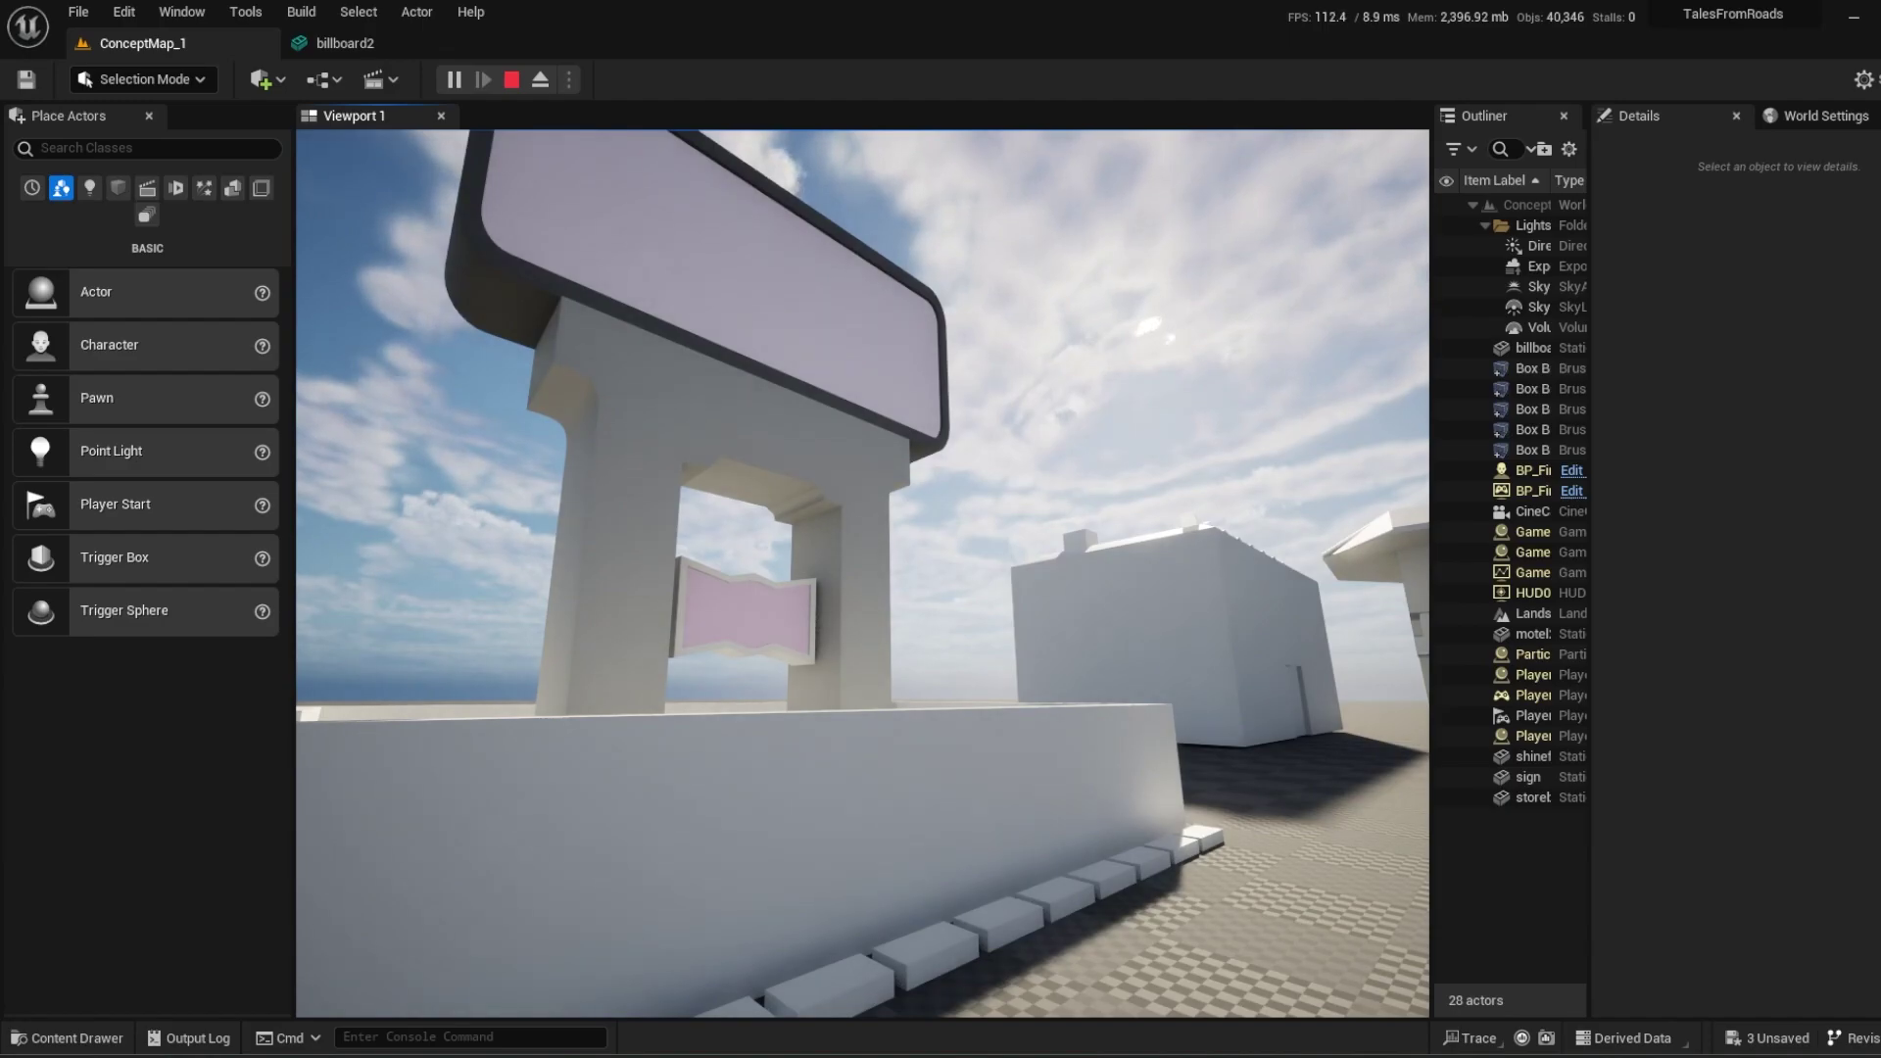
{"action": "key", "text": "w"}
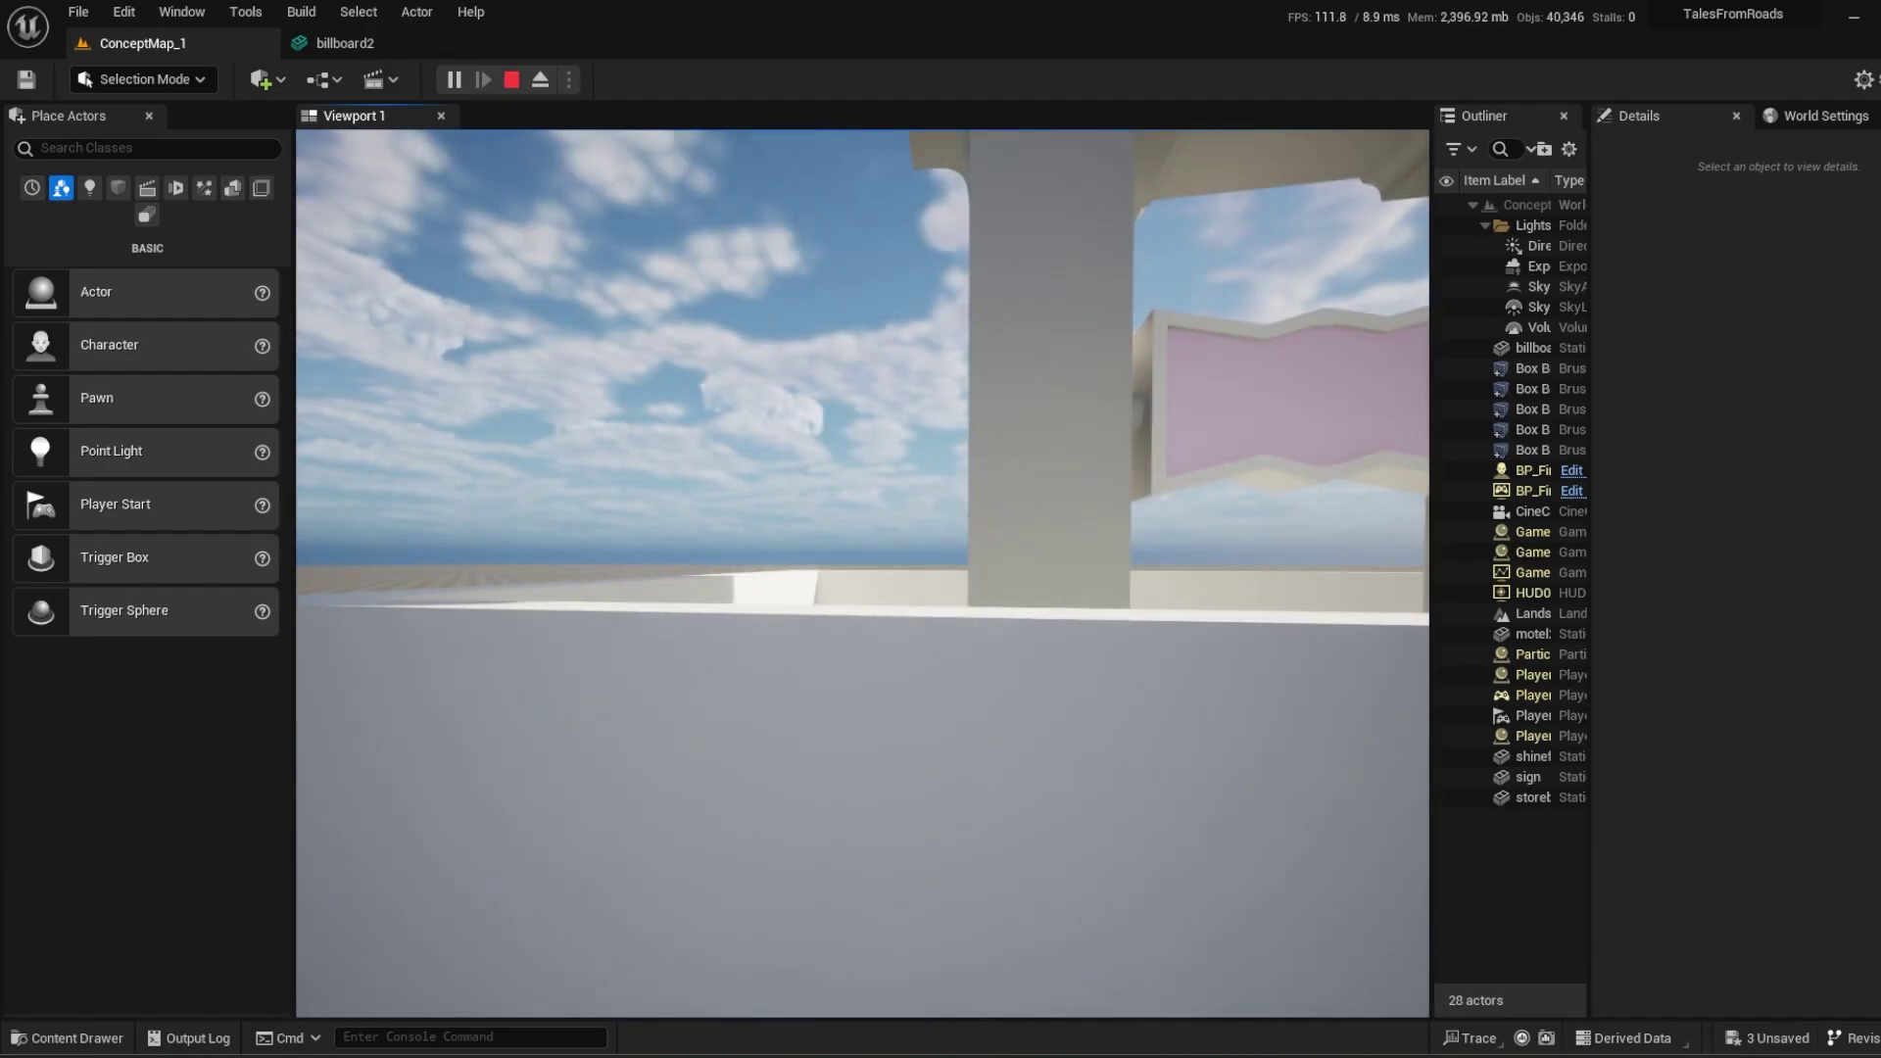
{"action": "key", "text": "w"}
{"action": "key", "text": "space"}
{"action": "key", "text": "space"}
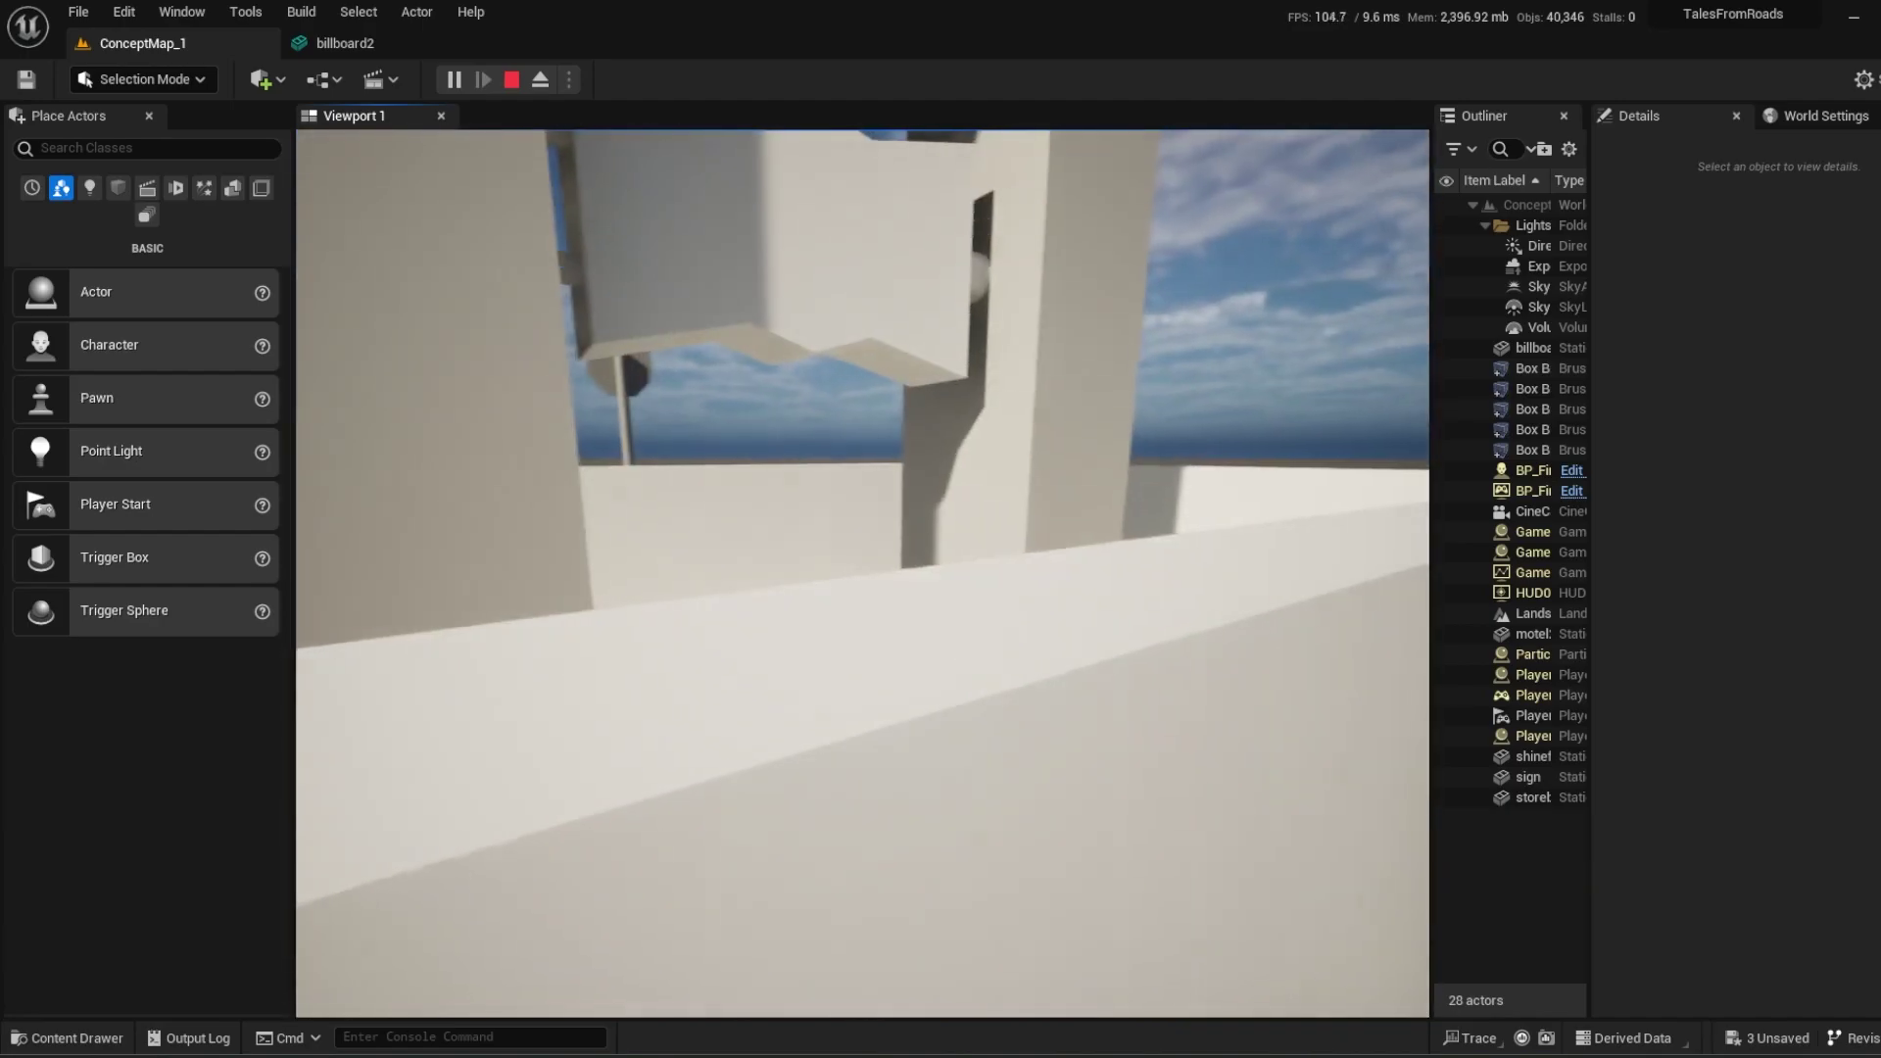
{"action": "key", "text": "w"}
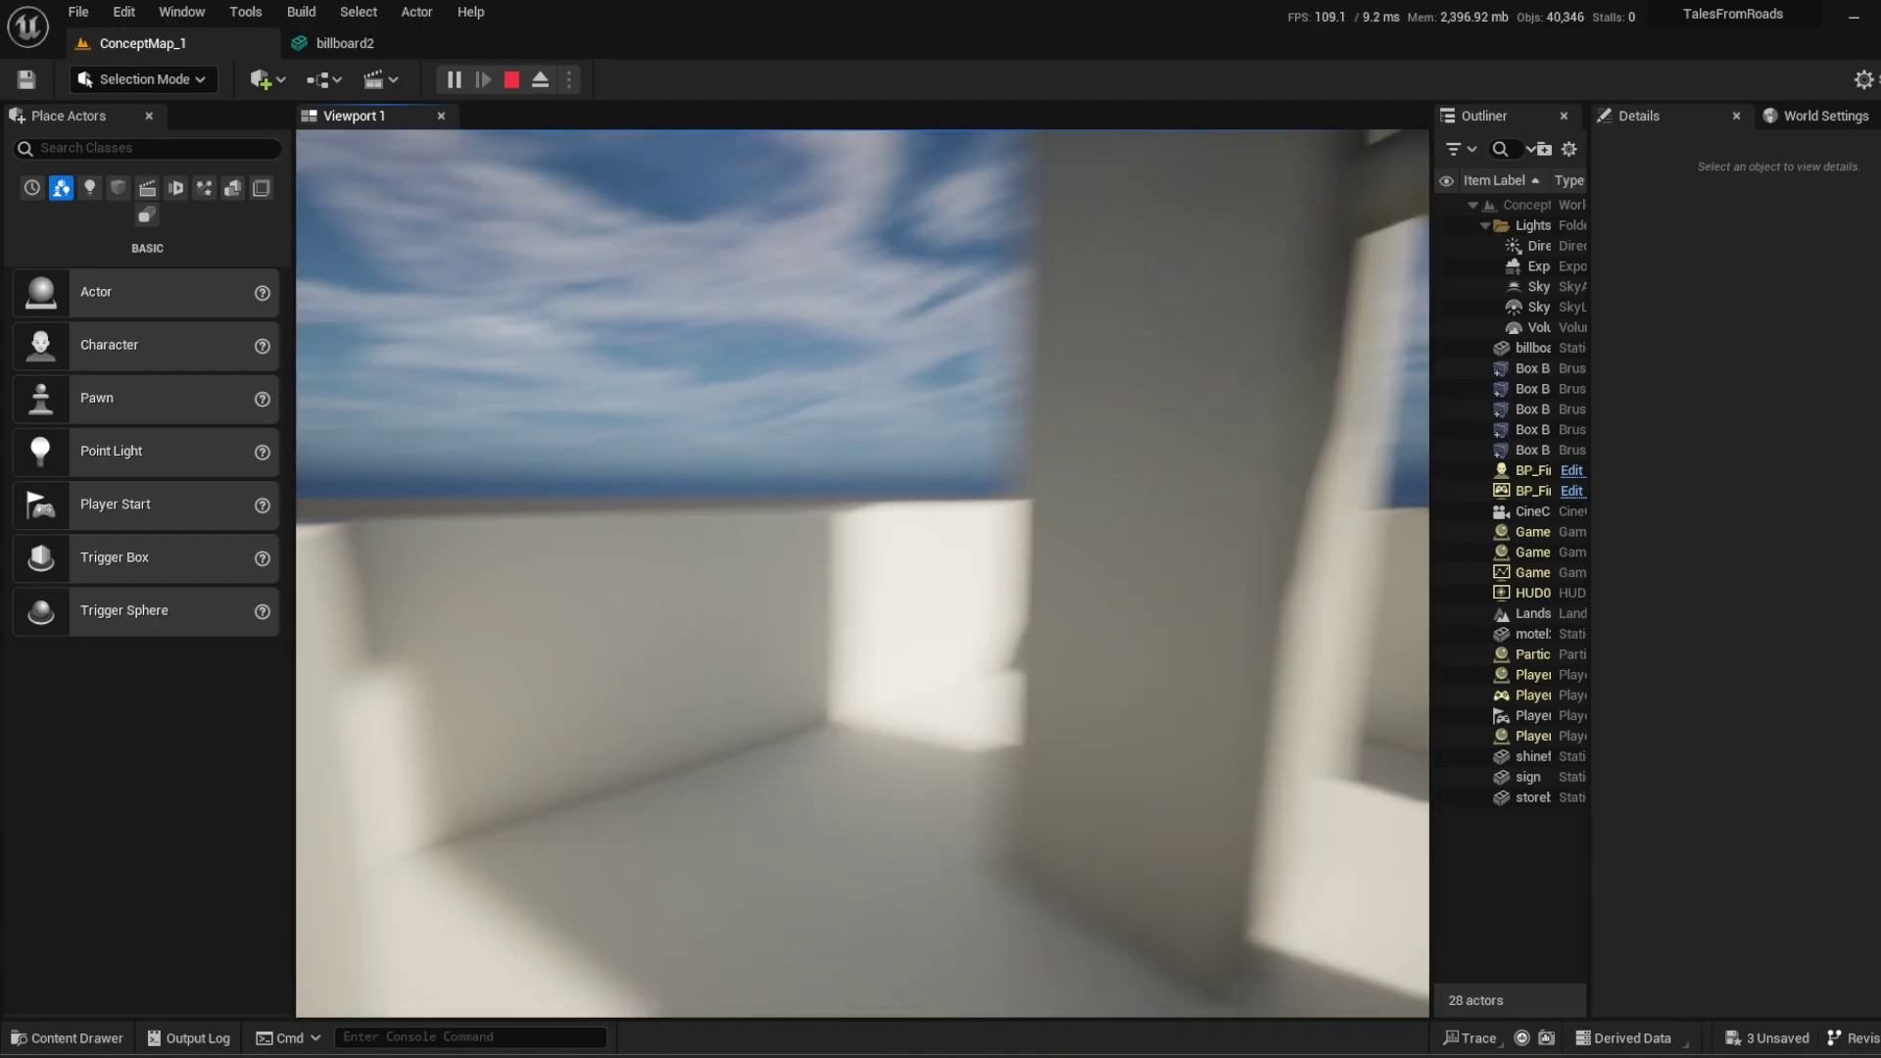
{"action": "key", "text": "w"}
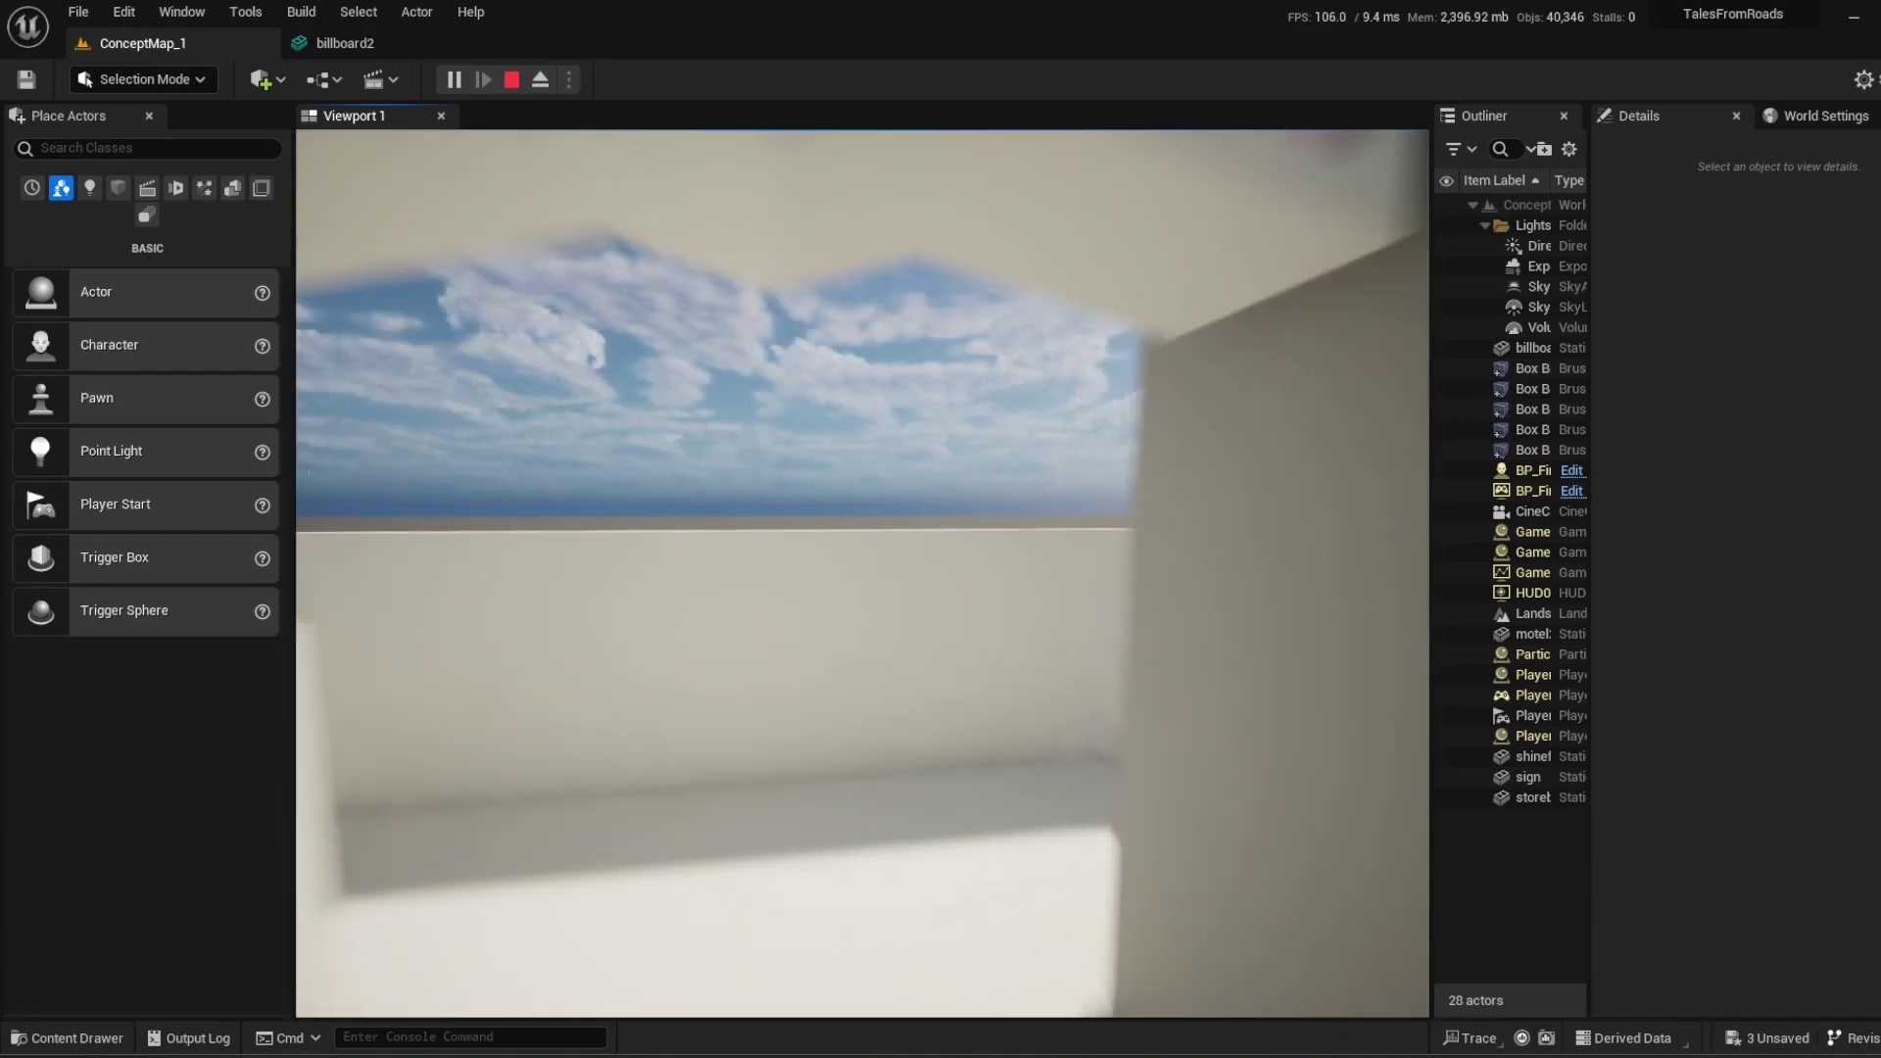
{"action": "key", "text": "w"}
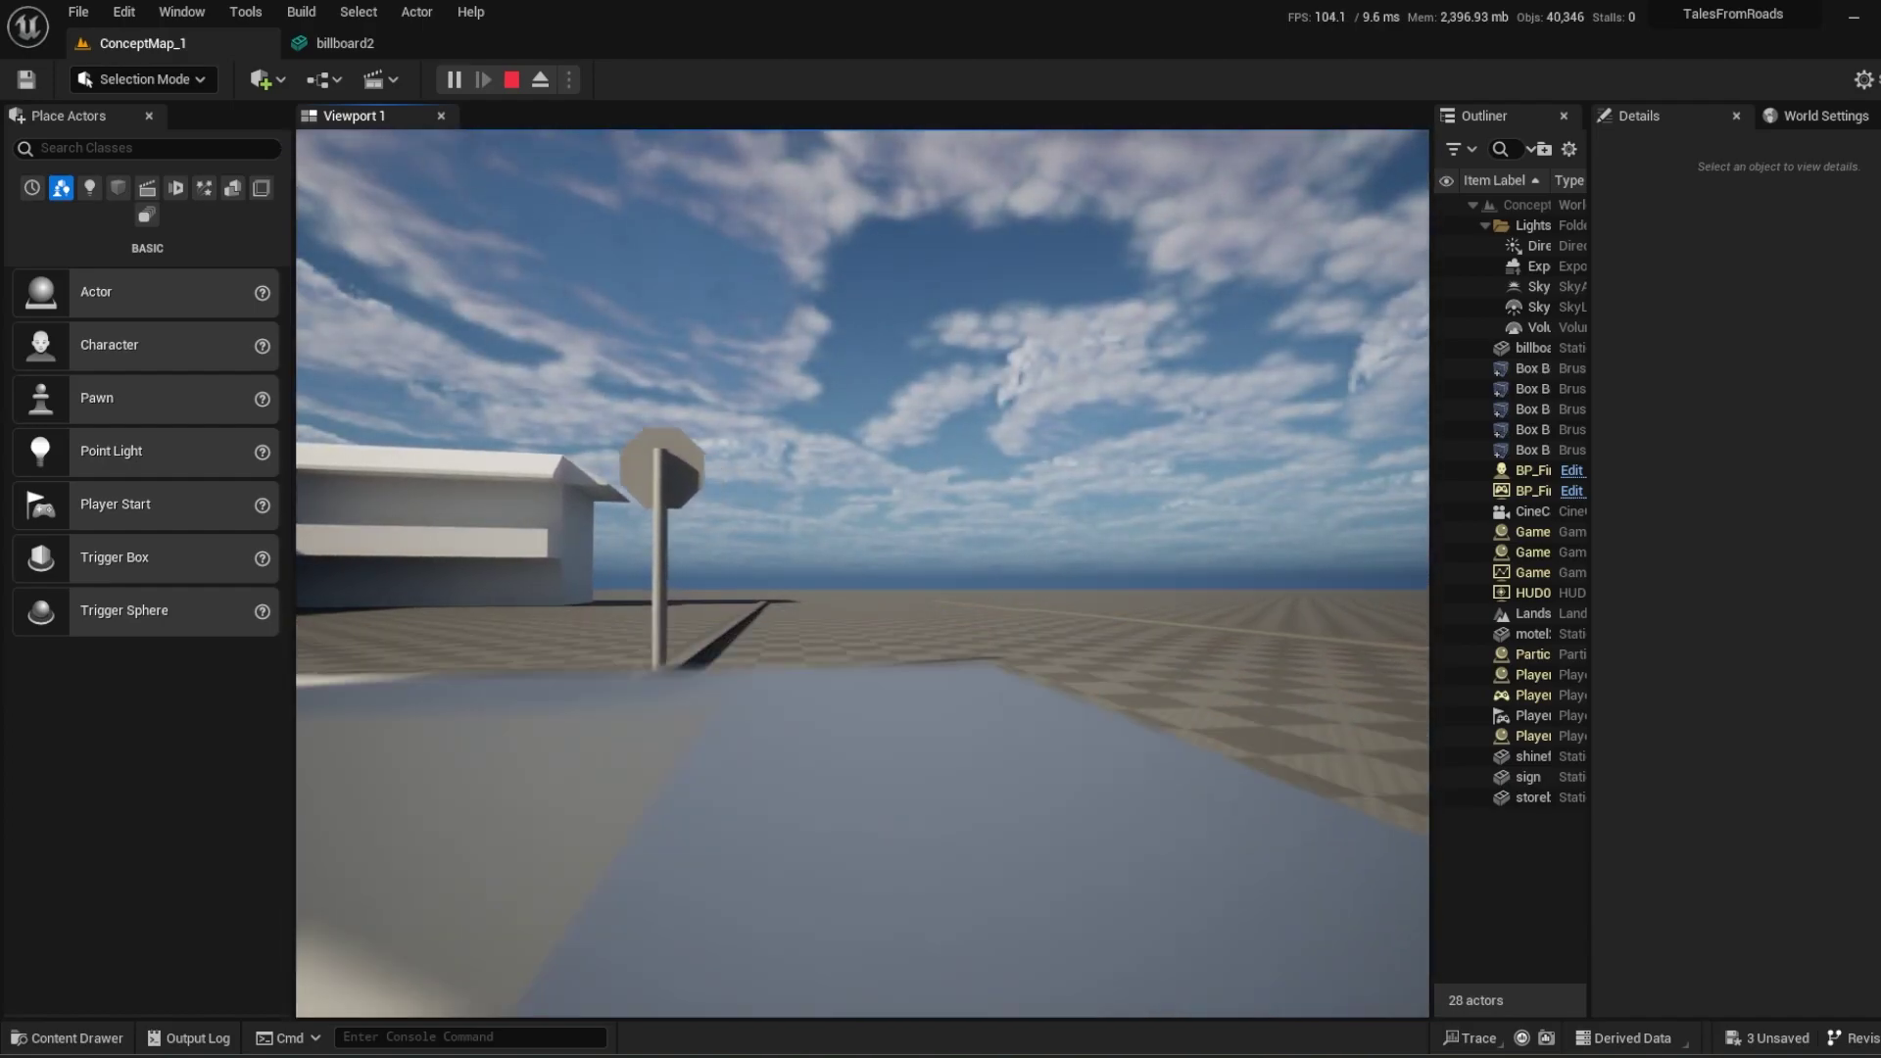
{"action": "key", "text": "w"}
{"action": "key", "text": "Escape"}
In the billboard2 mesh editor, remove the mesh's existing collision.
{"action": "left_click", "coordinate": [353, 44]}
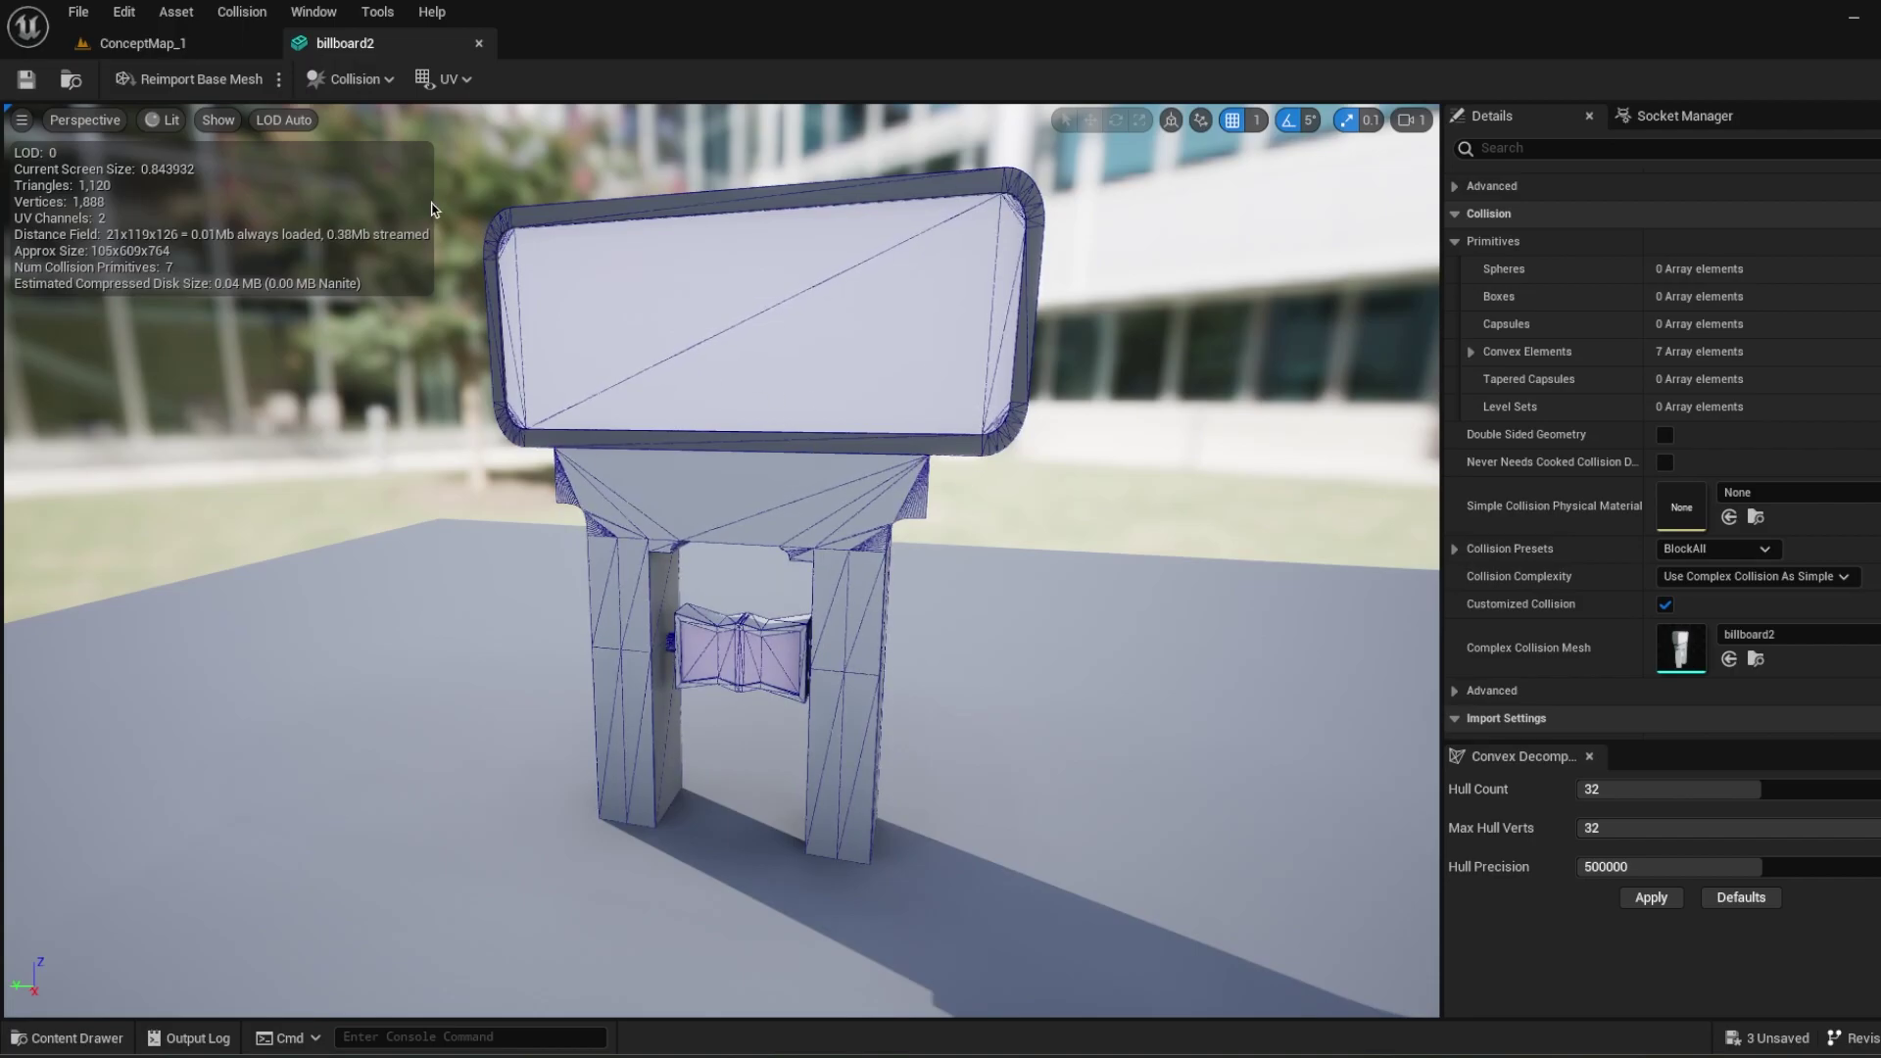
{"action": "left_click", "coordinate": [349, 78]}
{"action": "left_click", "coordinate": [391, 432]}
Display billboard2's simple collision instead of its complex collision.
{"action": "left_click", "coordinate": [218, 119]}
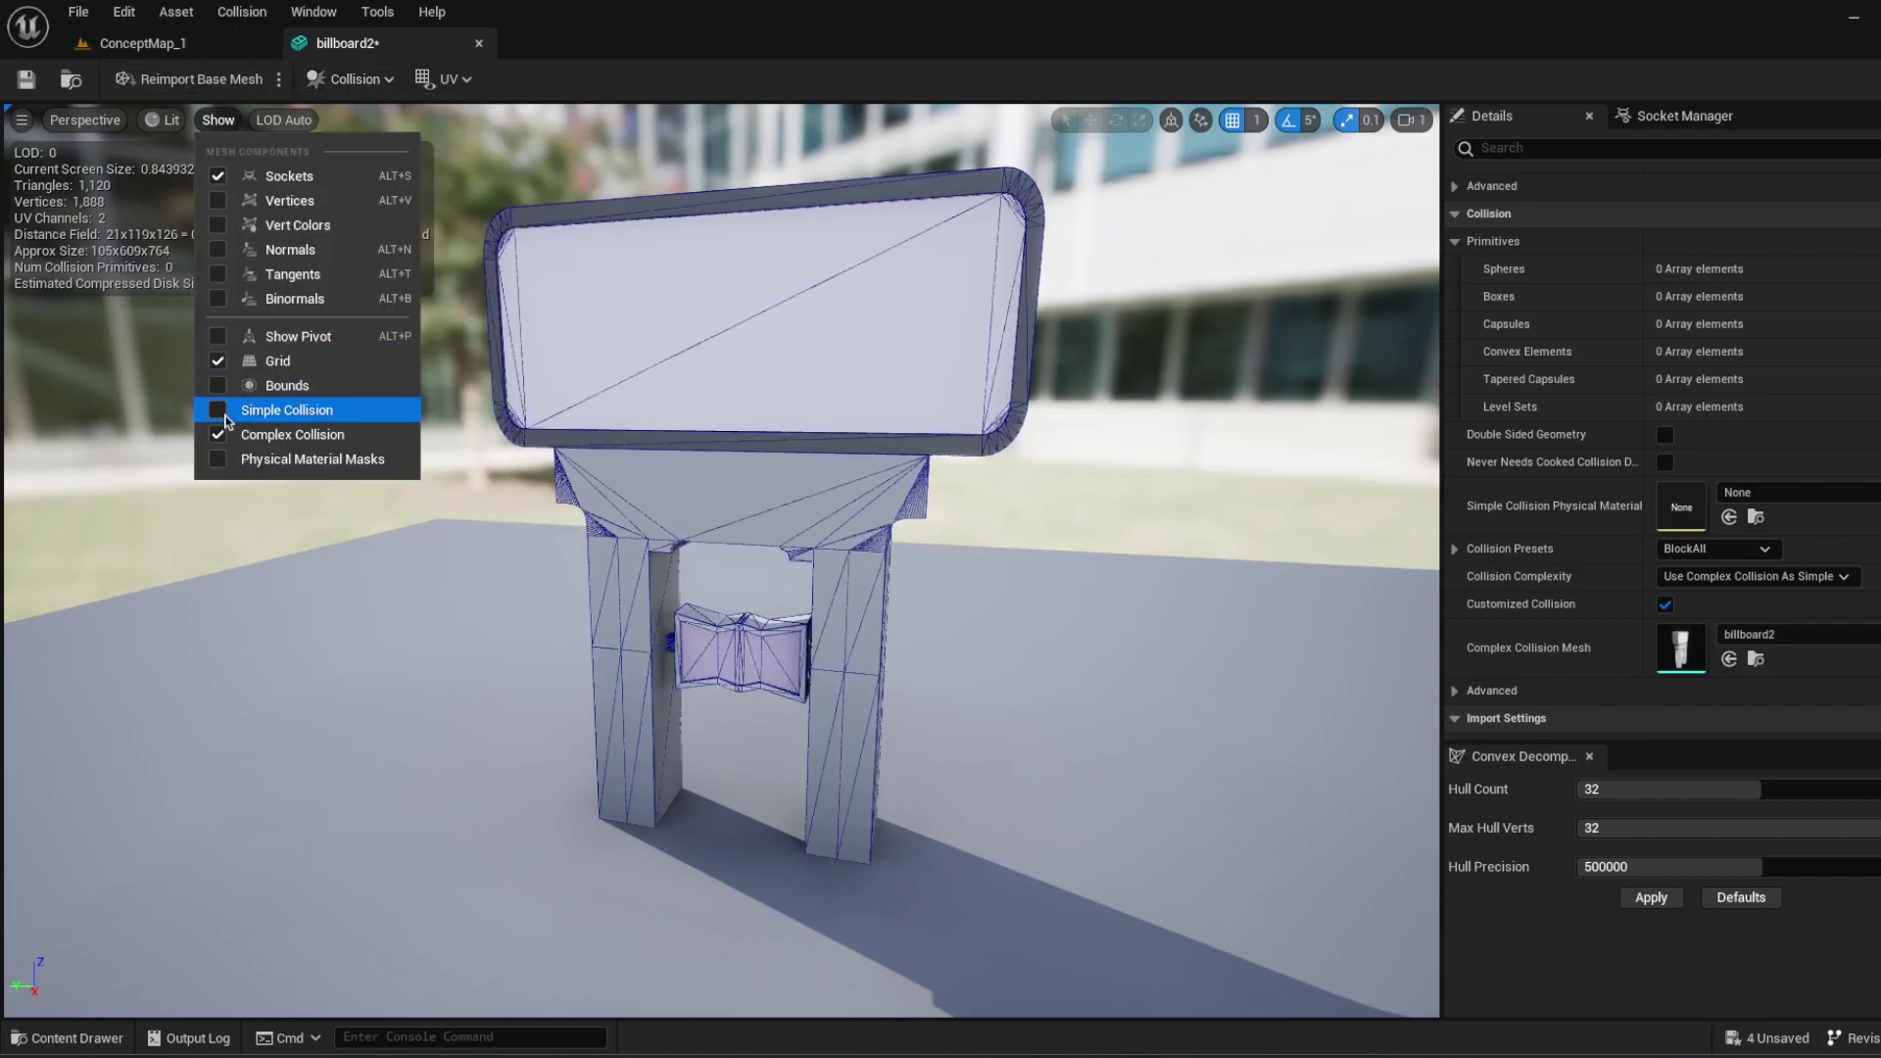
{"action": "left_click", "coordinate": [214, 419]}
{"action": "left_click", "coordinate": [218, 120]}
{"action": "left_click", "coordinate": [218, 120]}
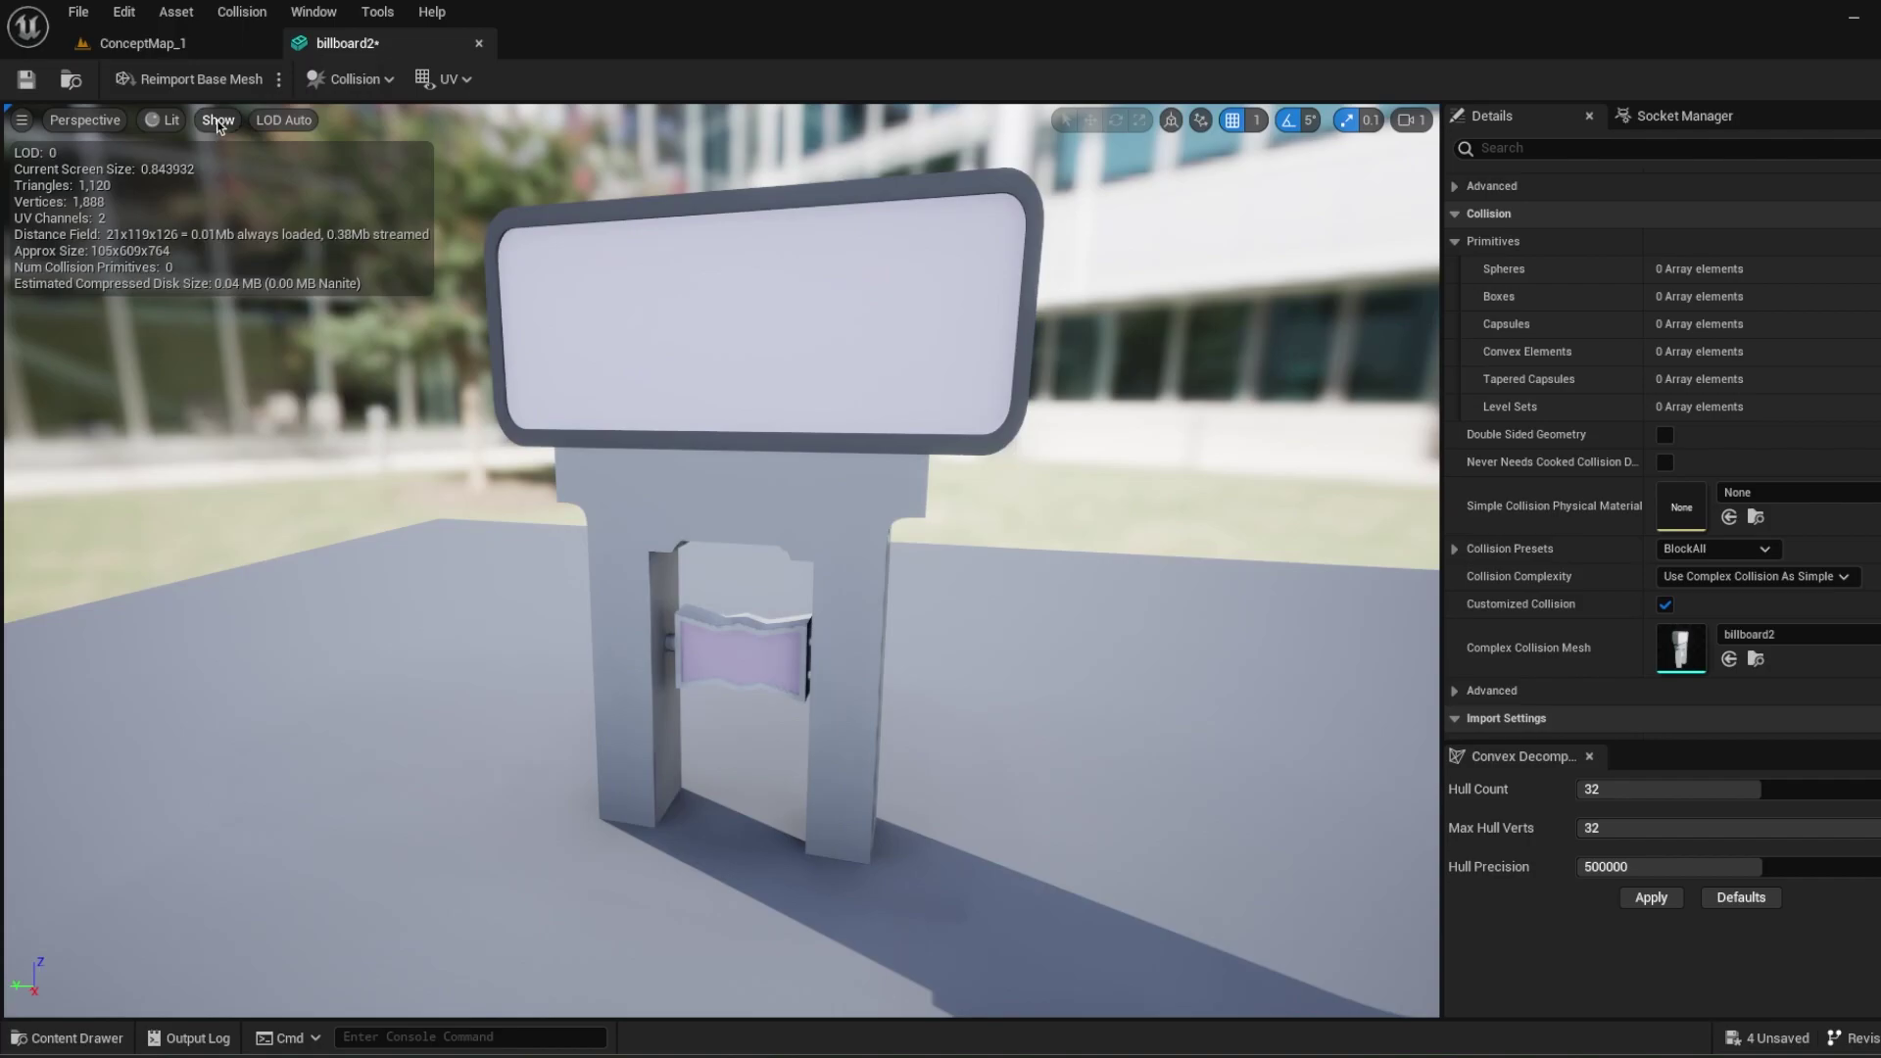
{"action": "left_click", "coordinate": [219, 120]}
{"action": "left_click", "coordinate": [286, 410]}
Generate convex collision with Hull Count 16, Max Hull Verts 16 and Hull Precision 300000, and set Collision Complexity to Use Simple Collision As Complex.
{"action": "scroll", "coordinate": [1003, 634], "scroll_direction": "down", "scroll_amount": 2}
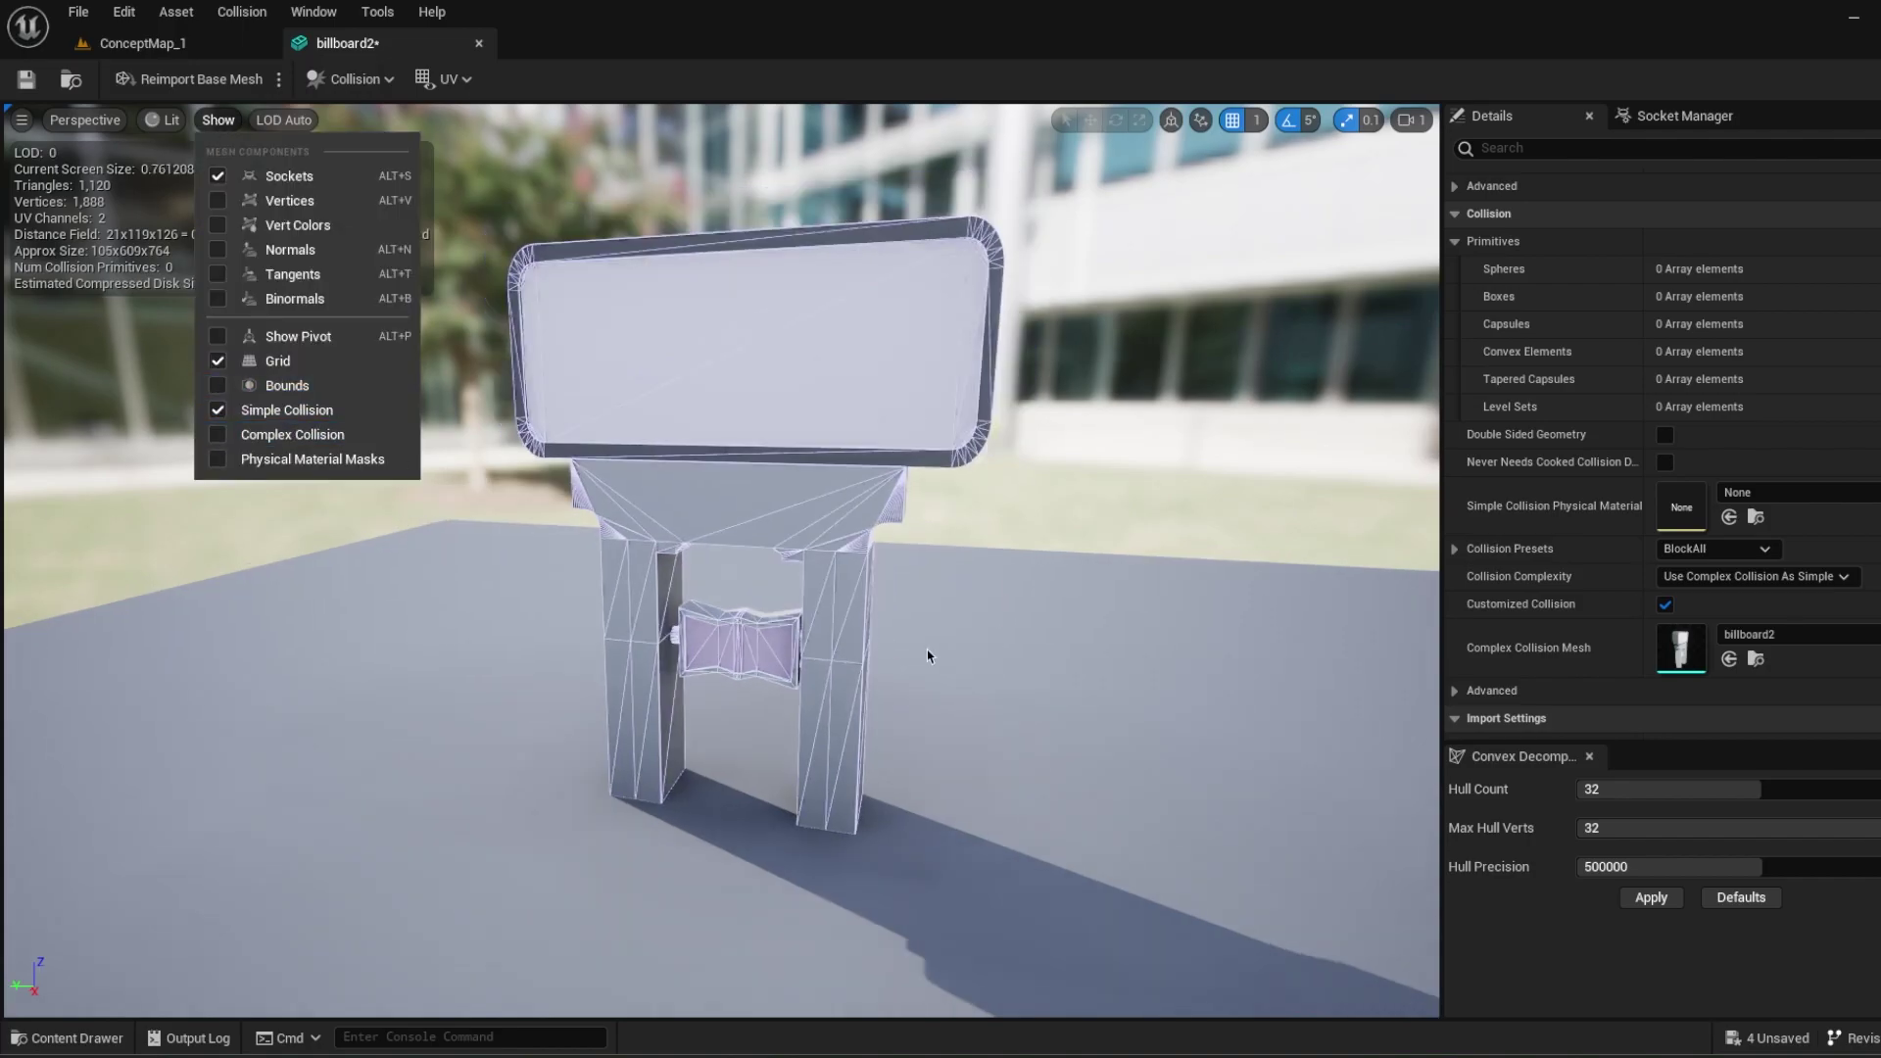
{"action": "mouse_move", "coordinate": [955, 650]}
{"action": "right_mouse_down"}
{"action": "mouse_move", "coordinate": [941, 623]}
{"action": "mouse_move", "coordinate": [972, 654]}
{"action": "right_mouse_up"}
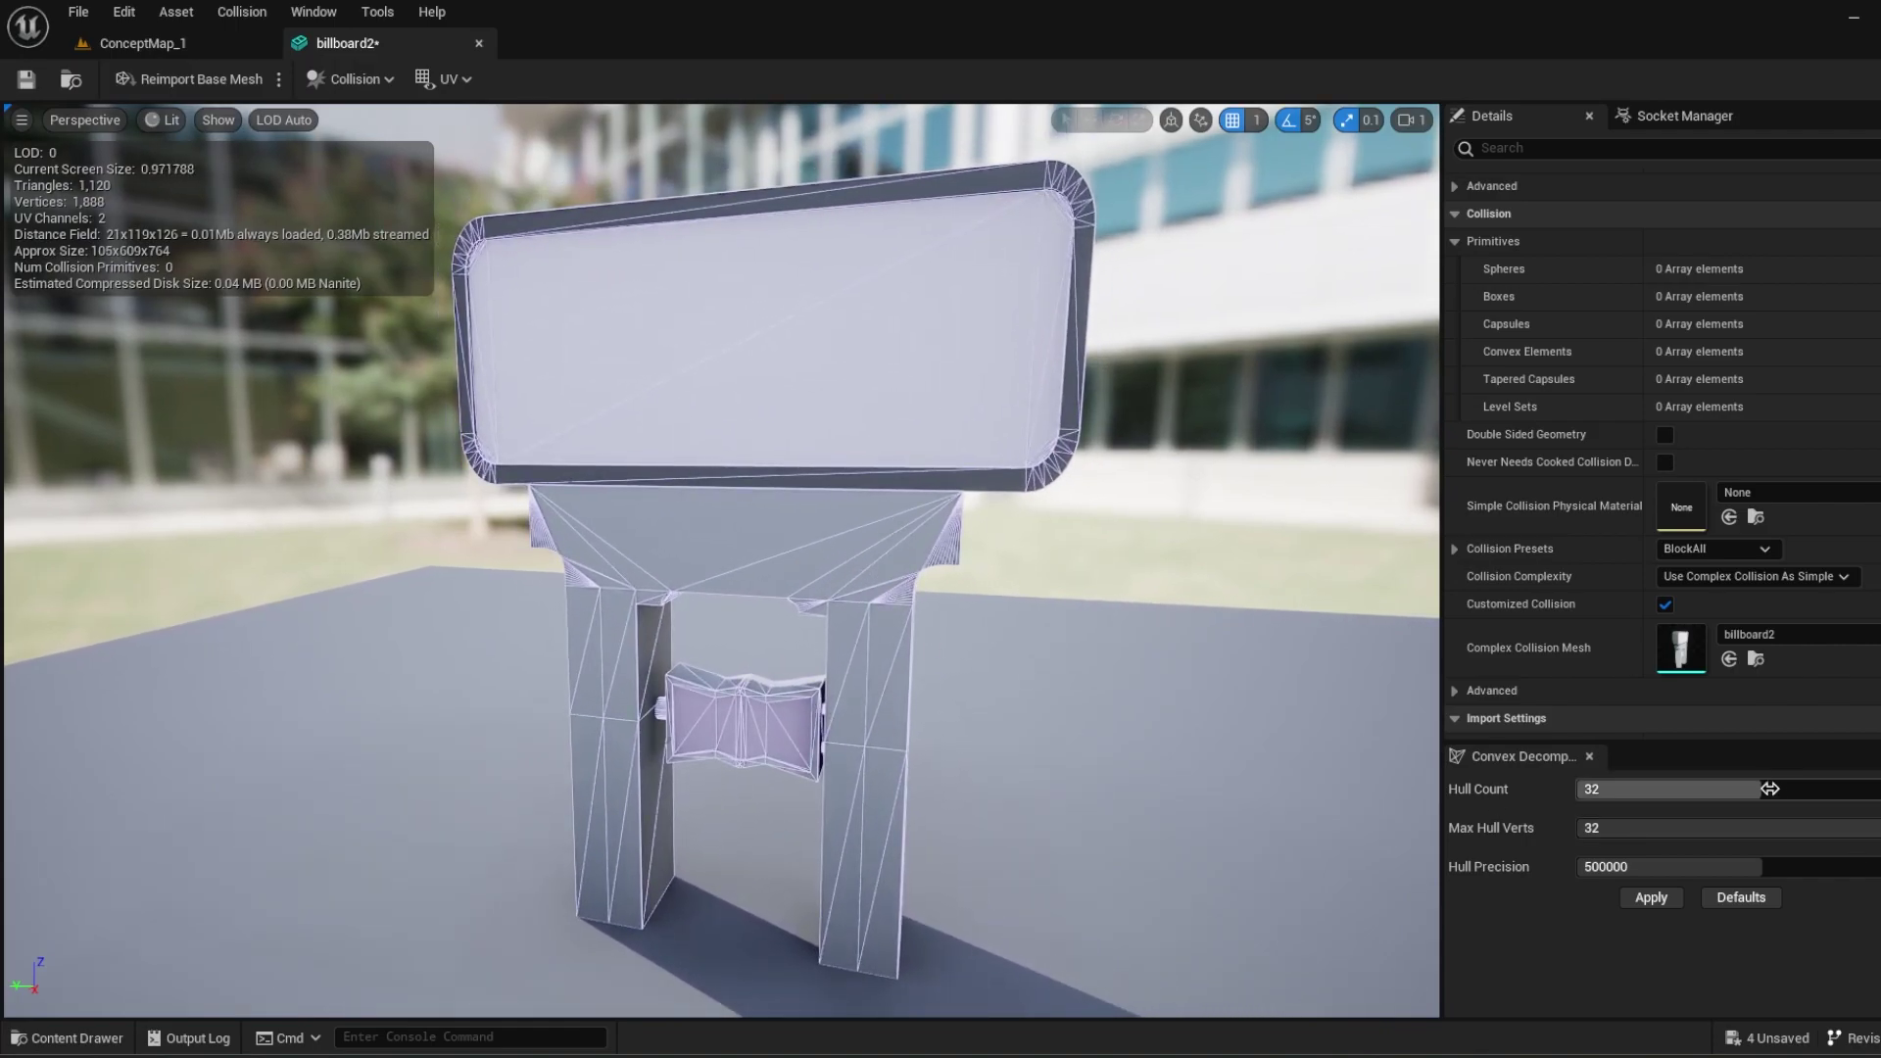
{"action": "left_click_drag", "start_coordinate": [1764, 790], "coordinate": [1700, 791]}
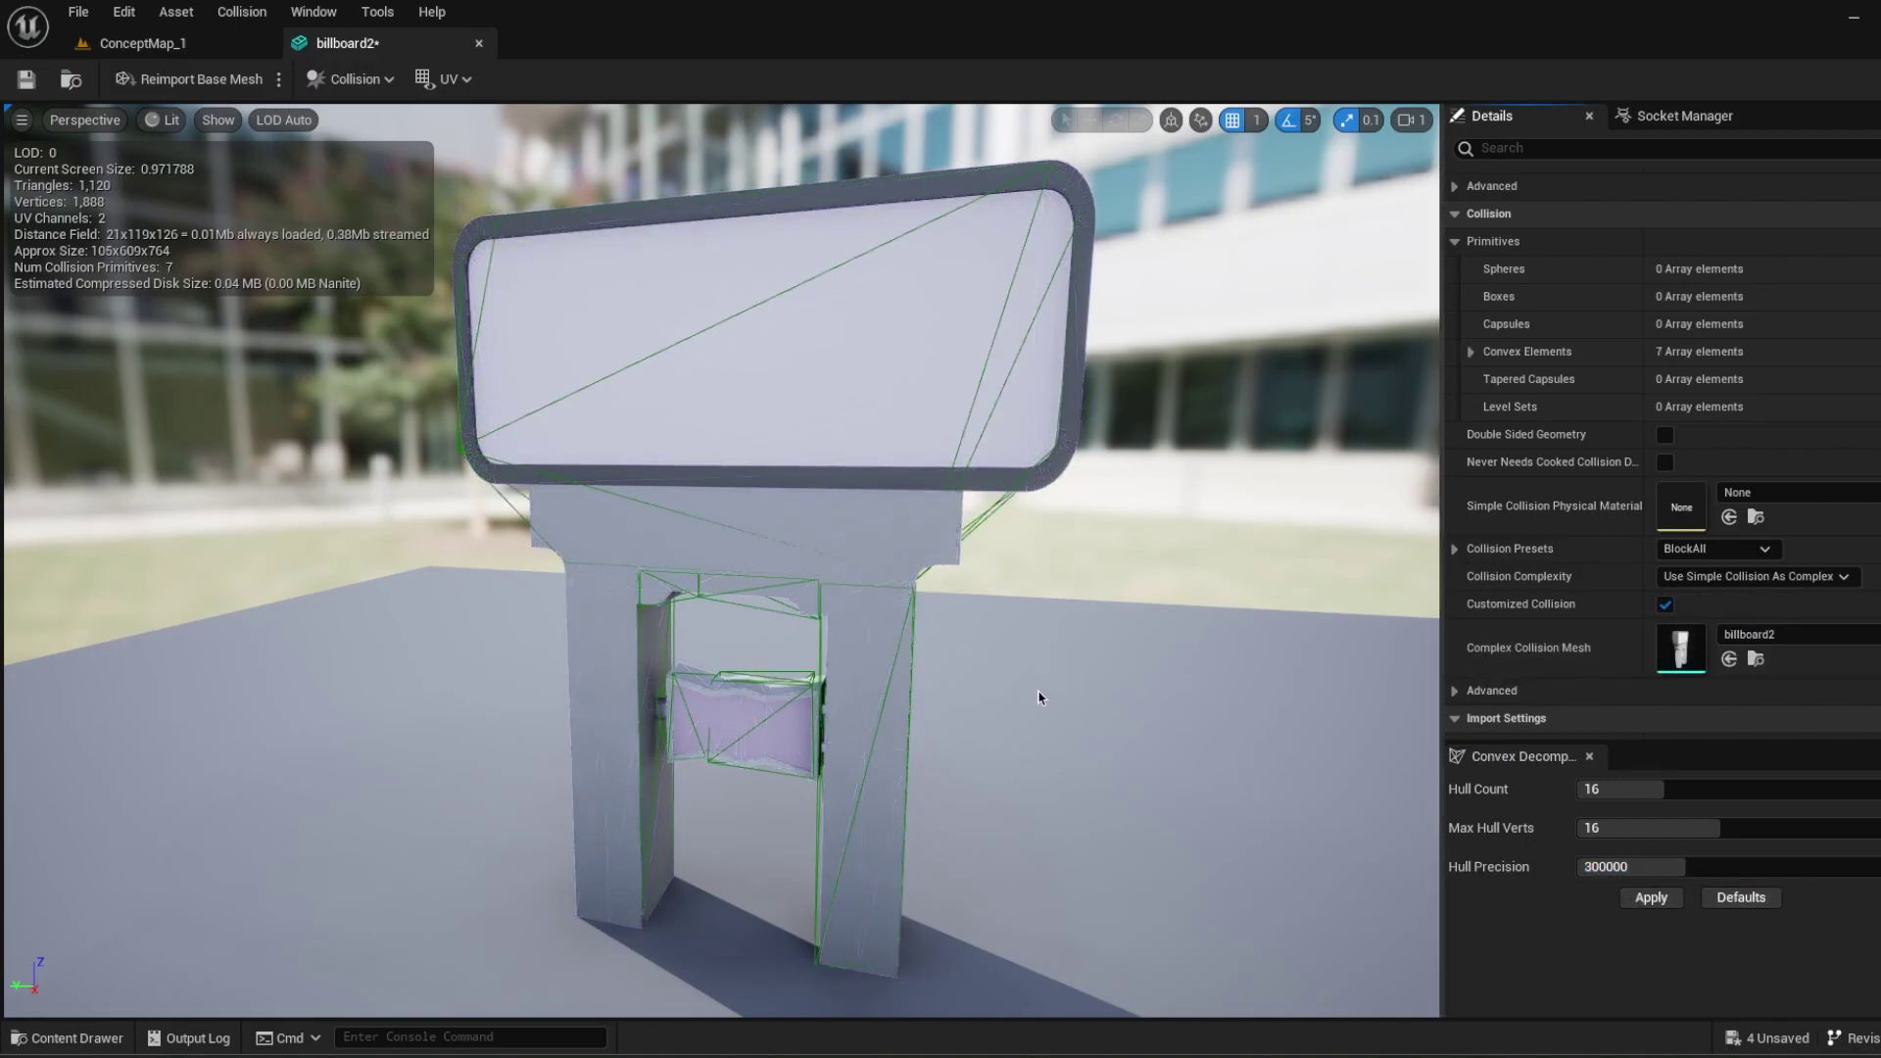
Examine how the new convex hulls fit the billboard's legs and the small hanging sign between them.
{"action": "key", "text": "w"}
{"action": "right_click_drag", "start_coordinate": [989, 742], "coordinate": [930, 735]}
{"action": "key", "text": "s"}
{"action": "key", "text": "w"}
{"action": "key", "text": "a"}
{"action": "key", "text": "s"}
{"action": "key", "text": "d"}
{"action": "key", "text": "w"}
{"action": "key", "text": "s"}
{"action": "key", "text": "w"}
{"action": "key", "text": "s"}
{"action": "key", "text": "d"}
{"action": "key", "text": "d"}
{"action": "key", "text": "w"}
{"action": "key", "text": "w"}
{"action": "key", "text": "s"}
{"action": "key", "text": "w"}
{"action": "right_click_drag", "start_coordinate": [791, 567], "coordinate": [804, 567]}
{"action": "key", "text": "s"}
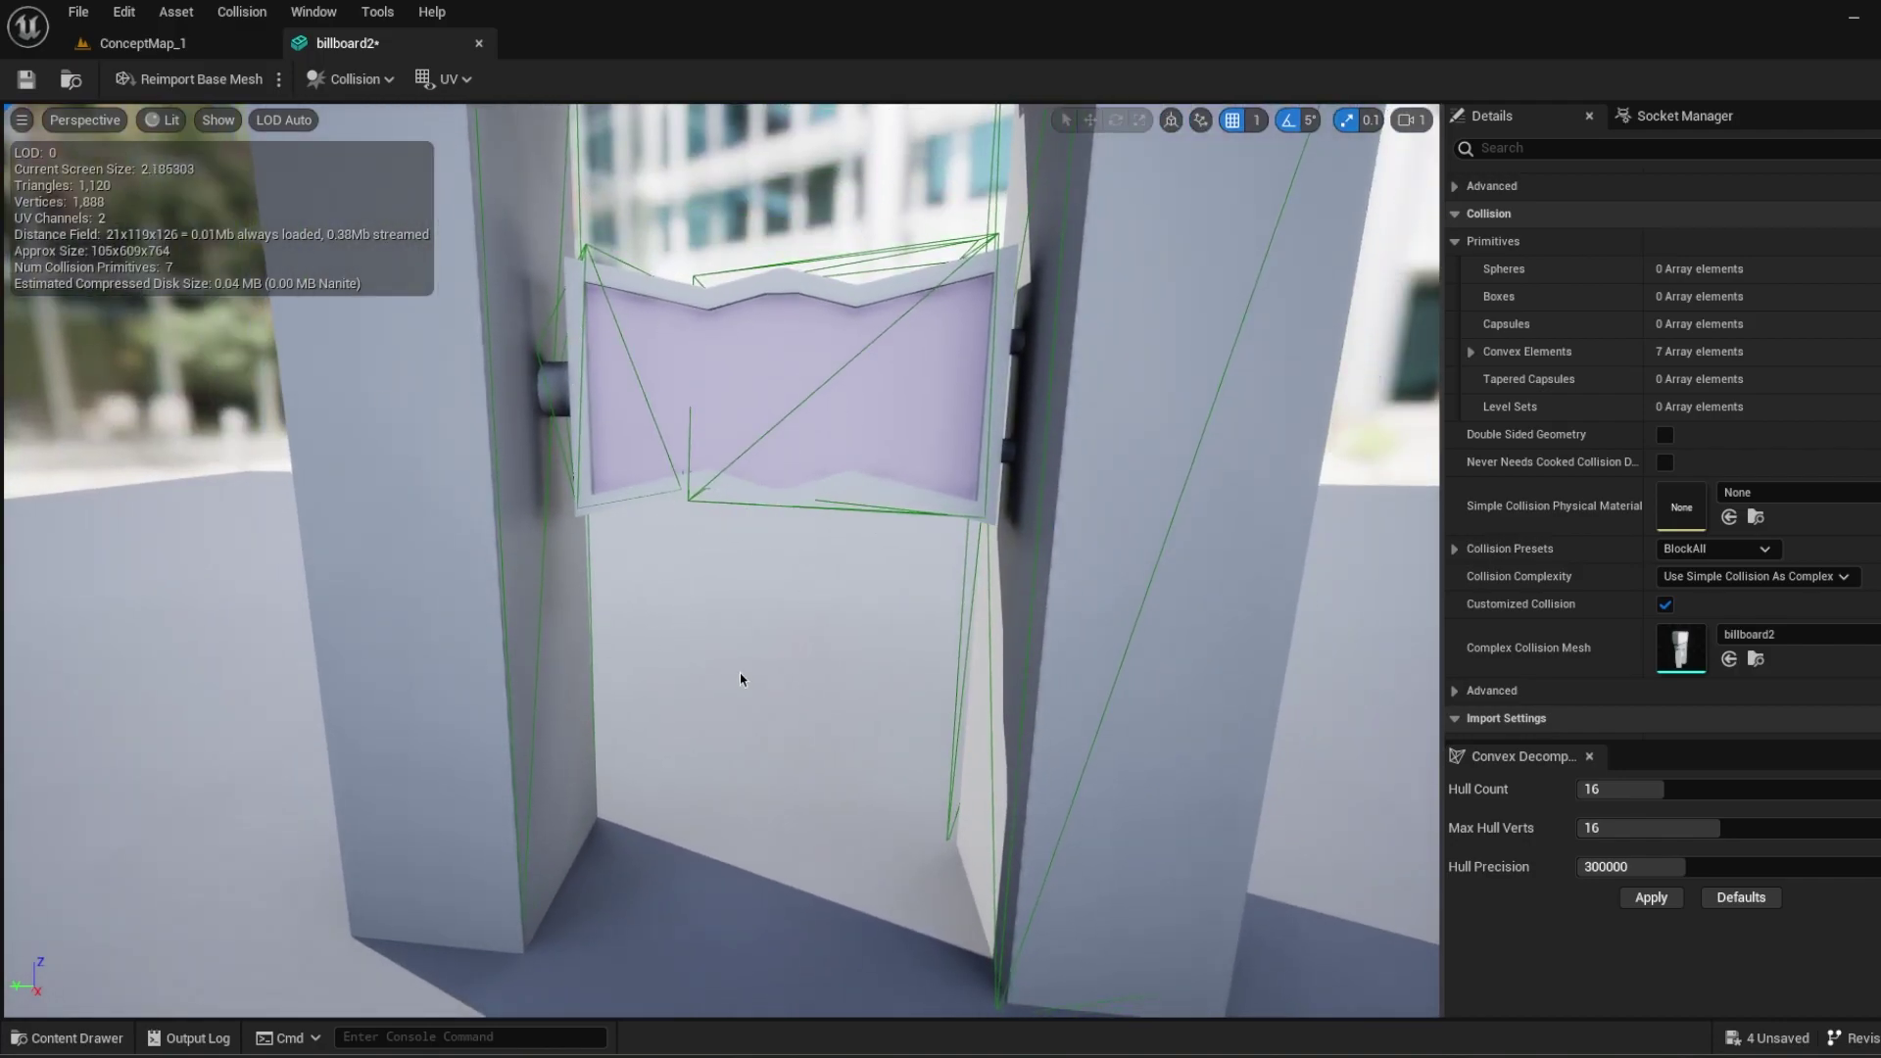
{"action": "mouse_move", "coordinate": [742, 680]}
{"action": "right_mouse_down"}
{"action": "mouse_move", "coordinate": [763, 652]}
{"action": "mouse_move", "coordinate": [752, 668]}
{"action": "right_mouse_up"}
{"action": "key", "text": "s"}
{"action": "key", "text": "w"}
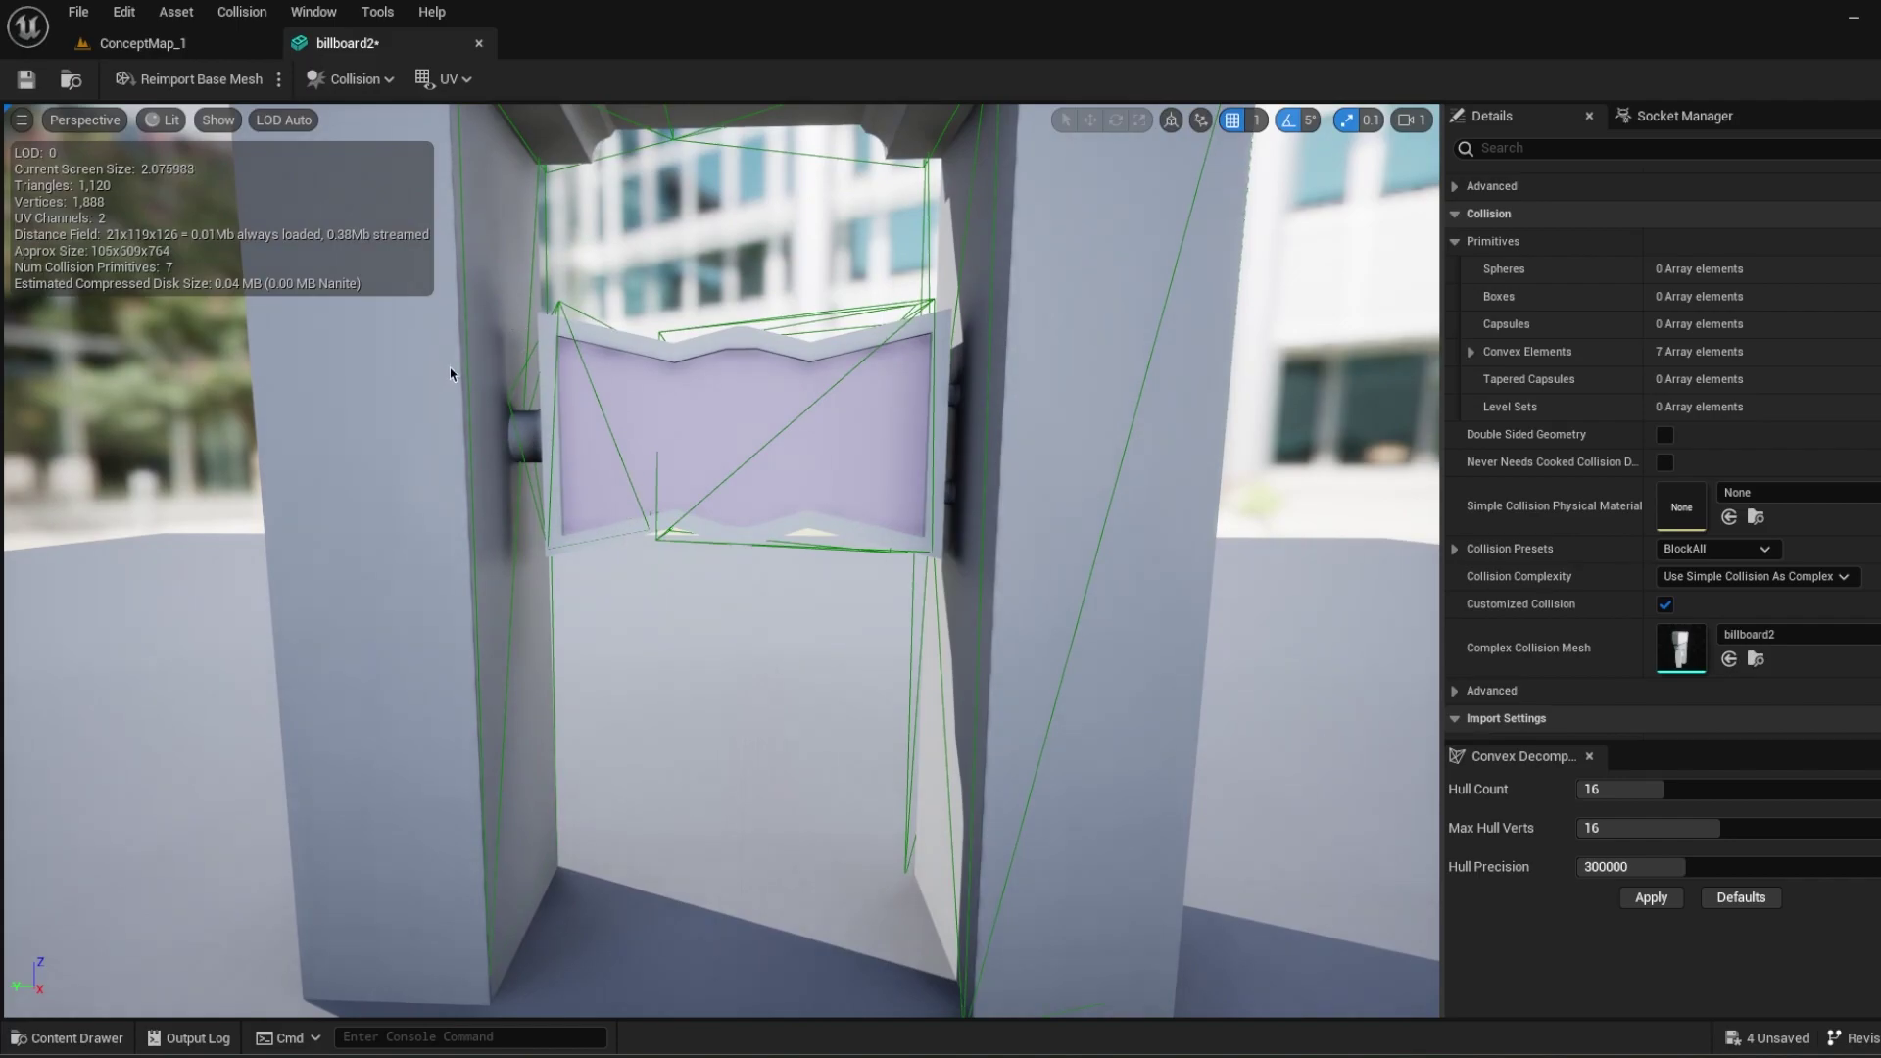
{"action": "right_click_drag", "start_coordinate": [737, 620], "coordinate": [736, 666]}
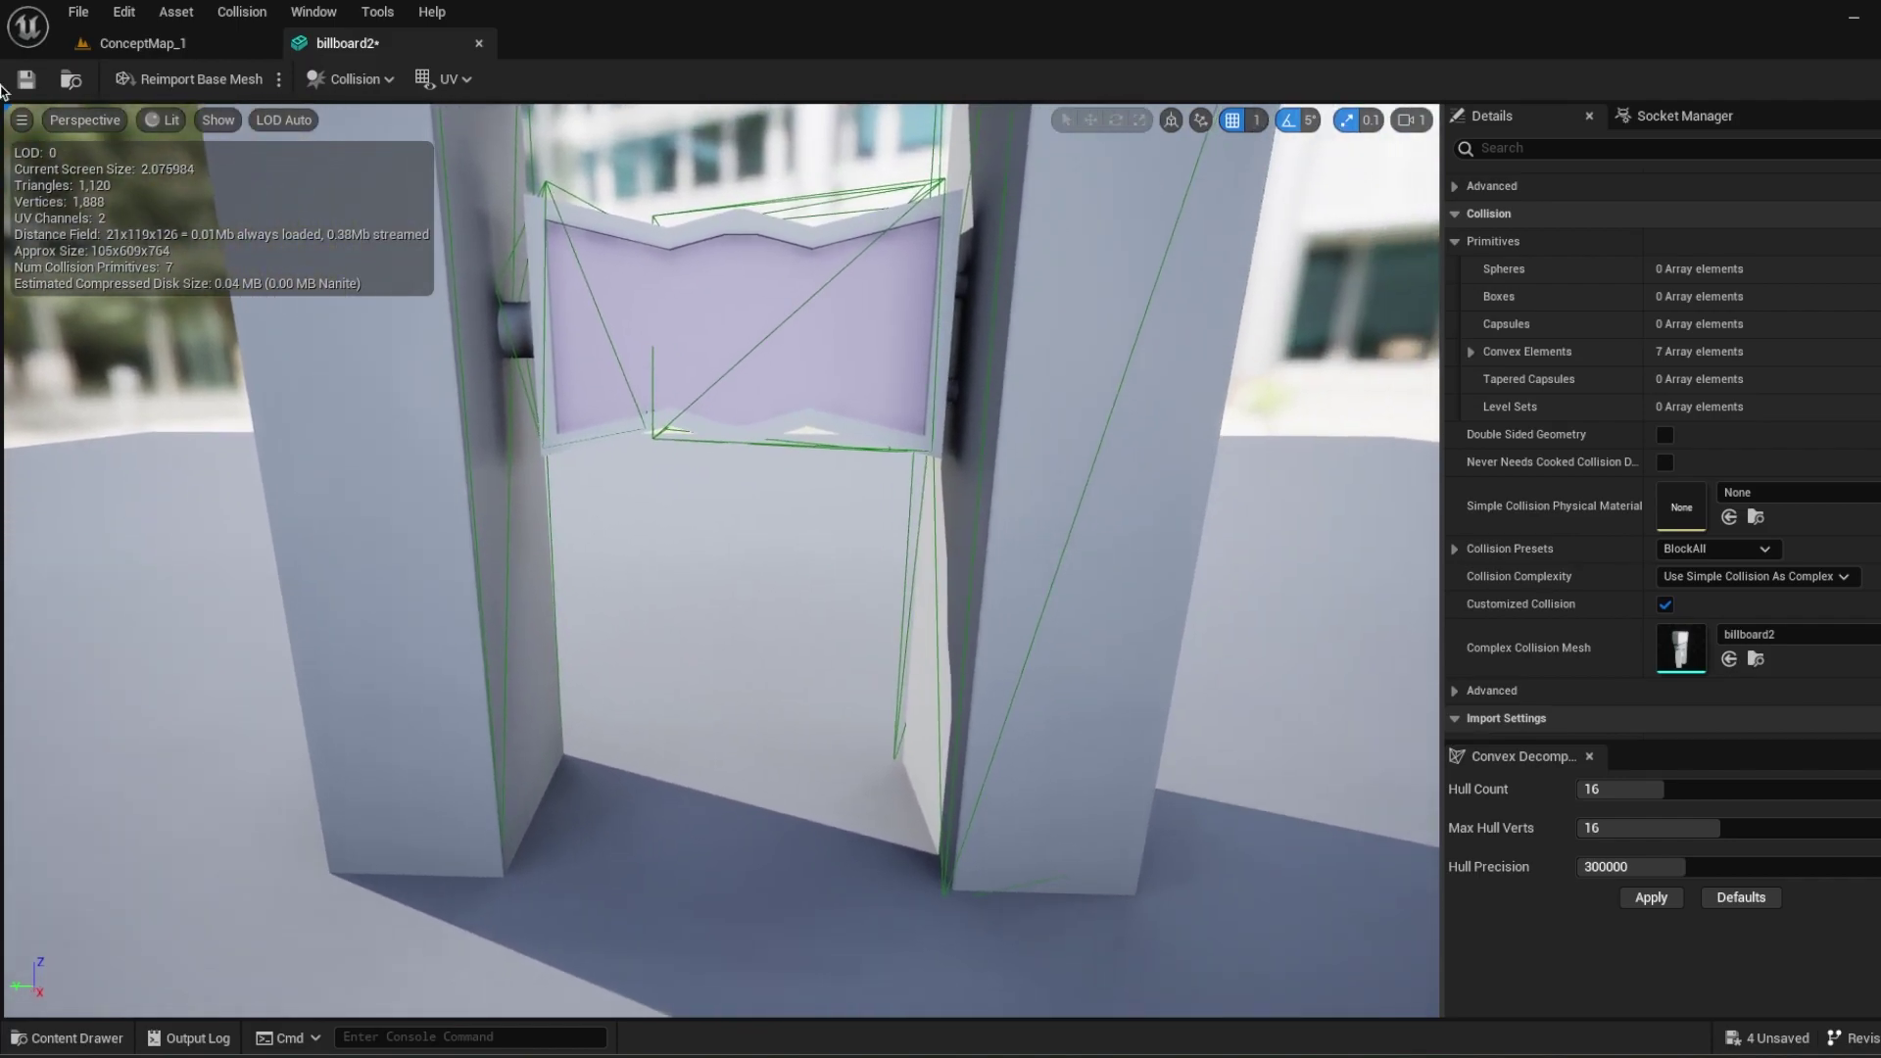
Save billboard2 and move the Player Start in ConceptMap_1 right beside the billboard's planter.
{"action": "left_click", "coordinate": [180, 45]}
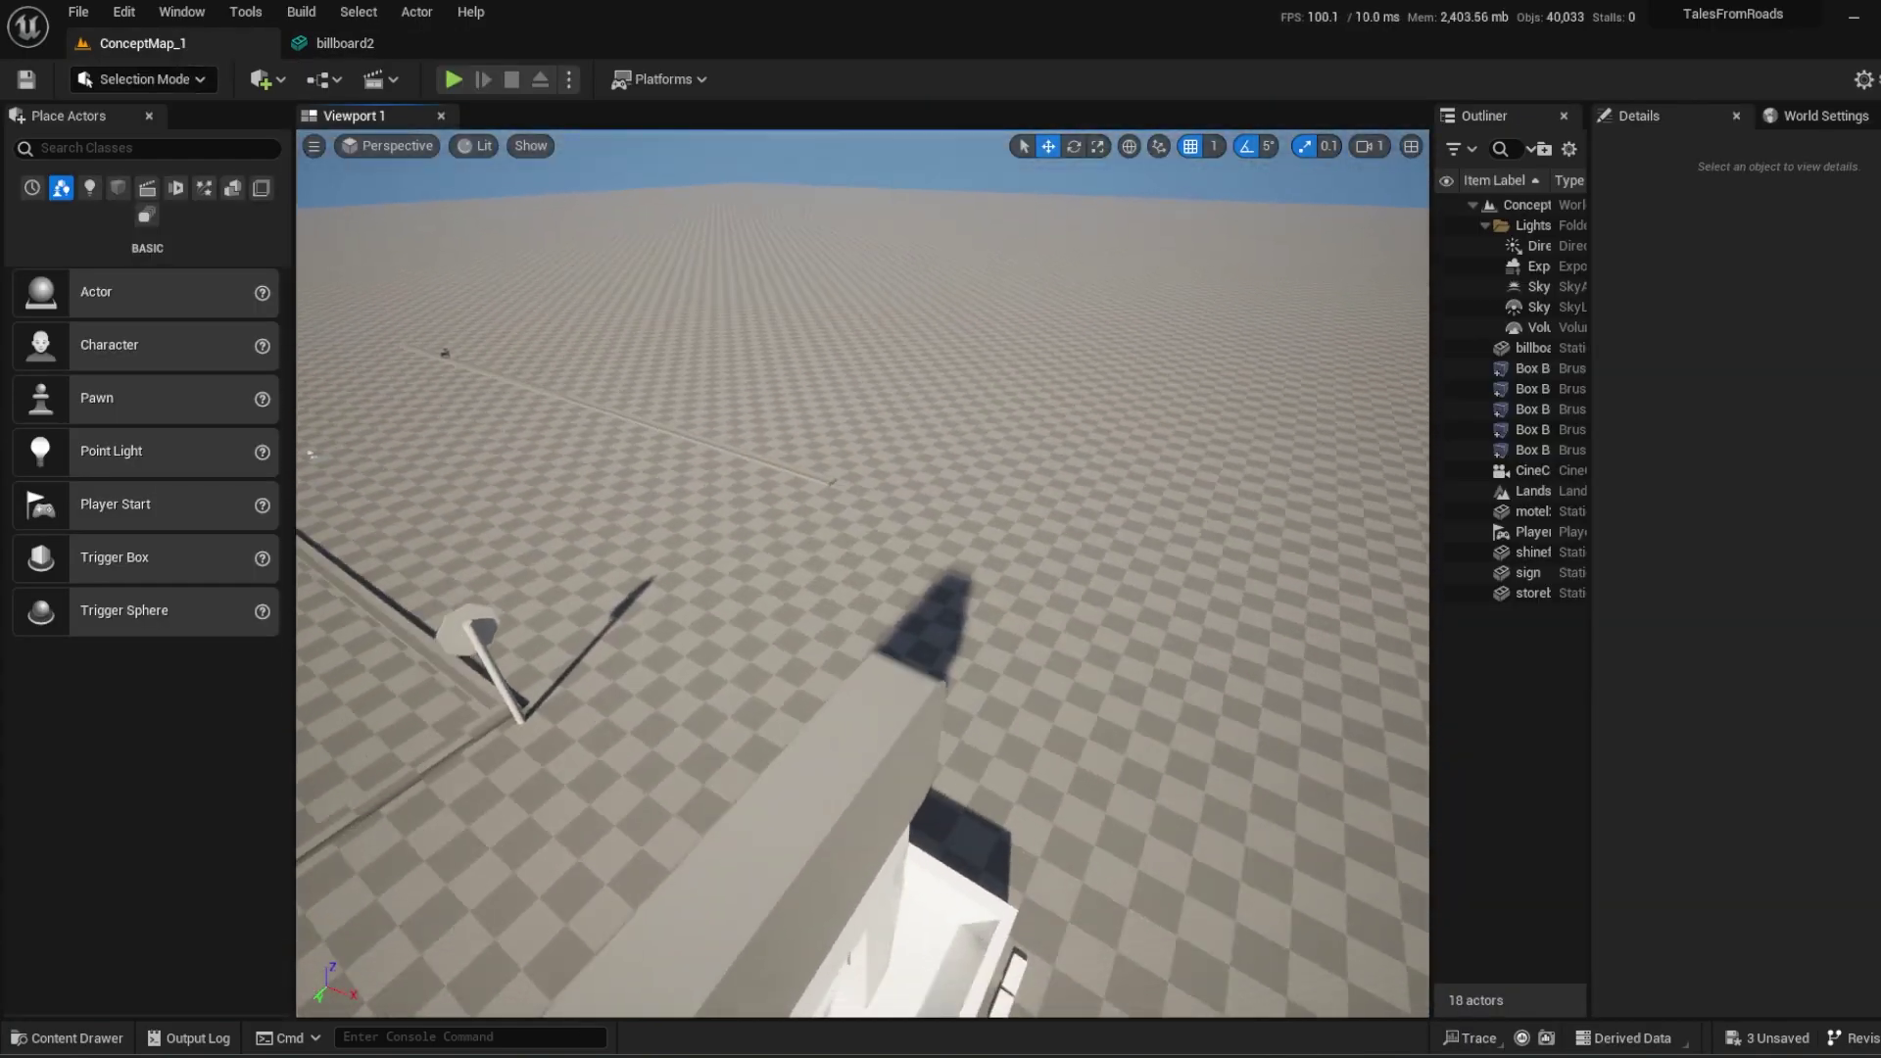
{"action": "key", "text": "a"}
{"action": "right_click_drag", "start_coordinate": [745, 588], "coordinate": [760, 595]}
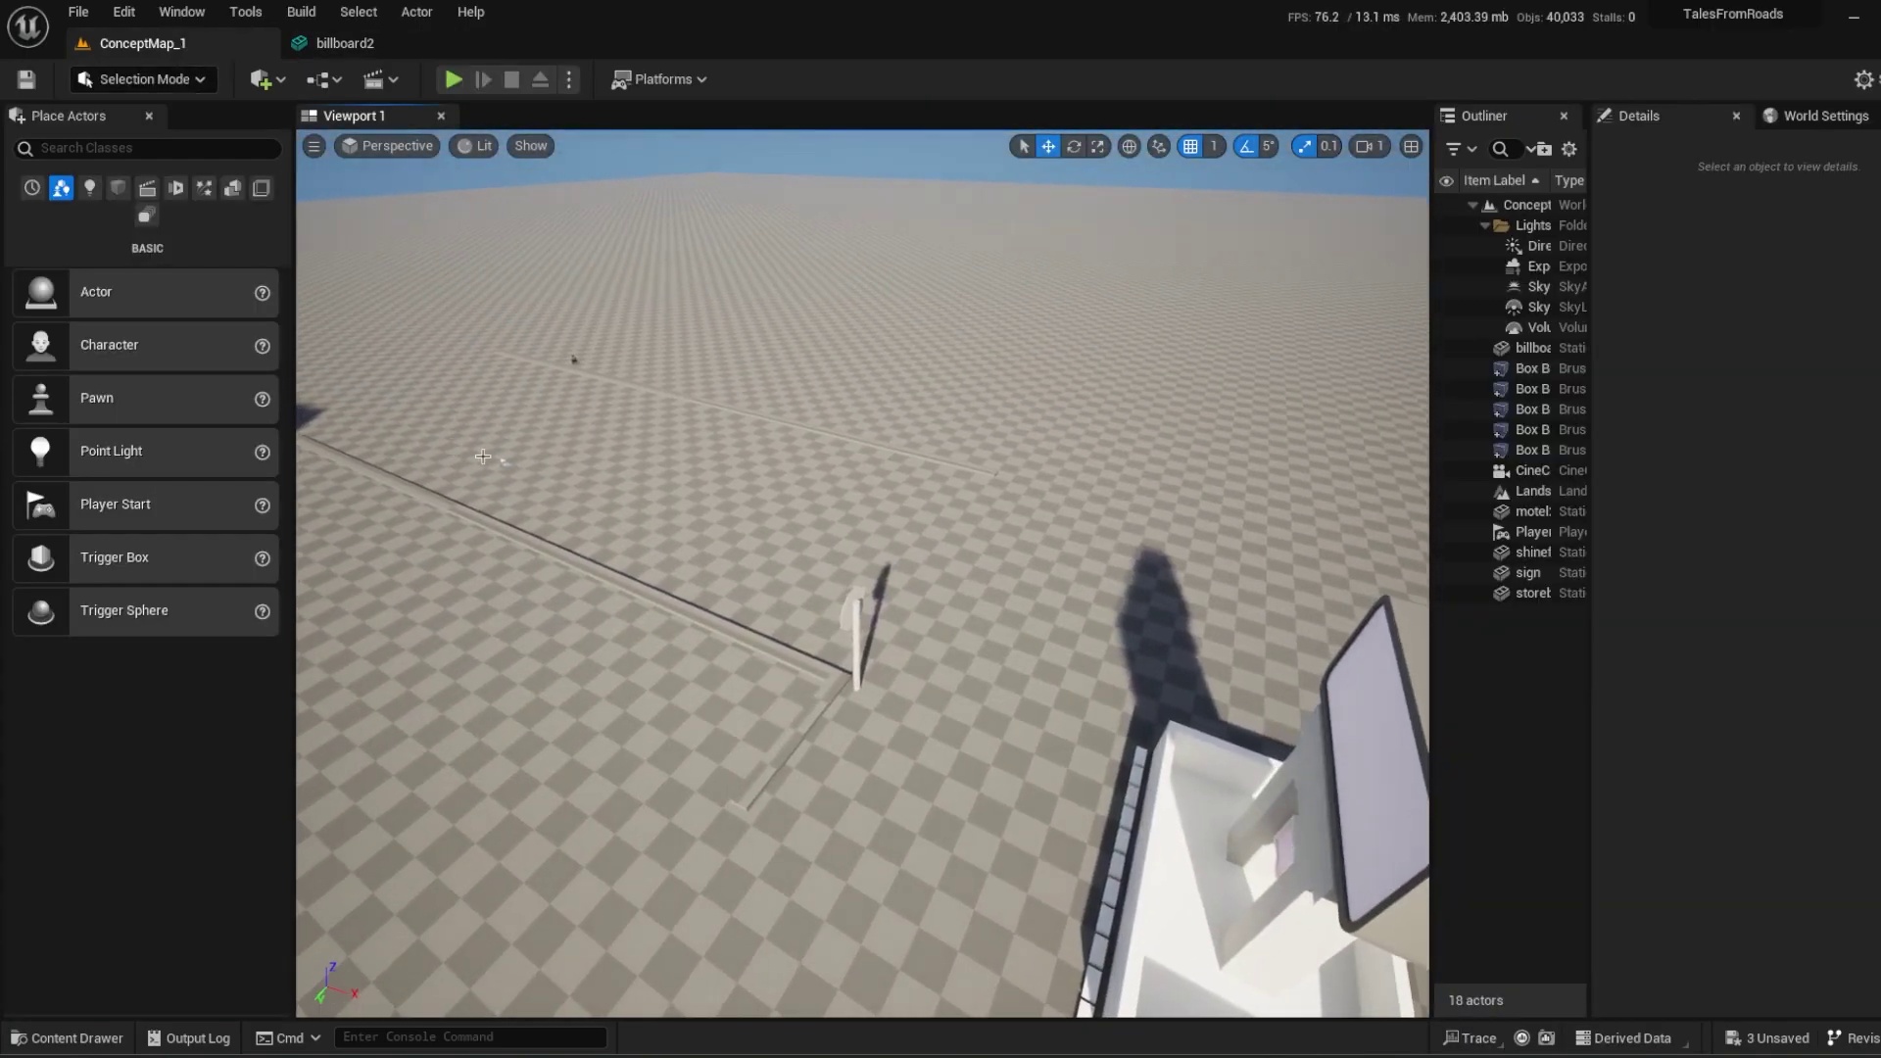
{"action": "left_click", "coordinate": [502, 463]}
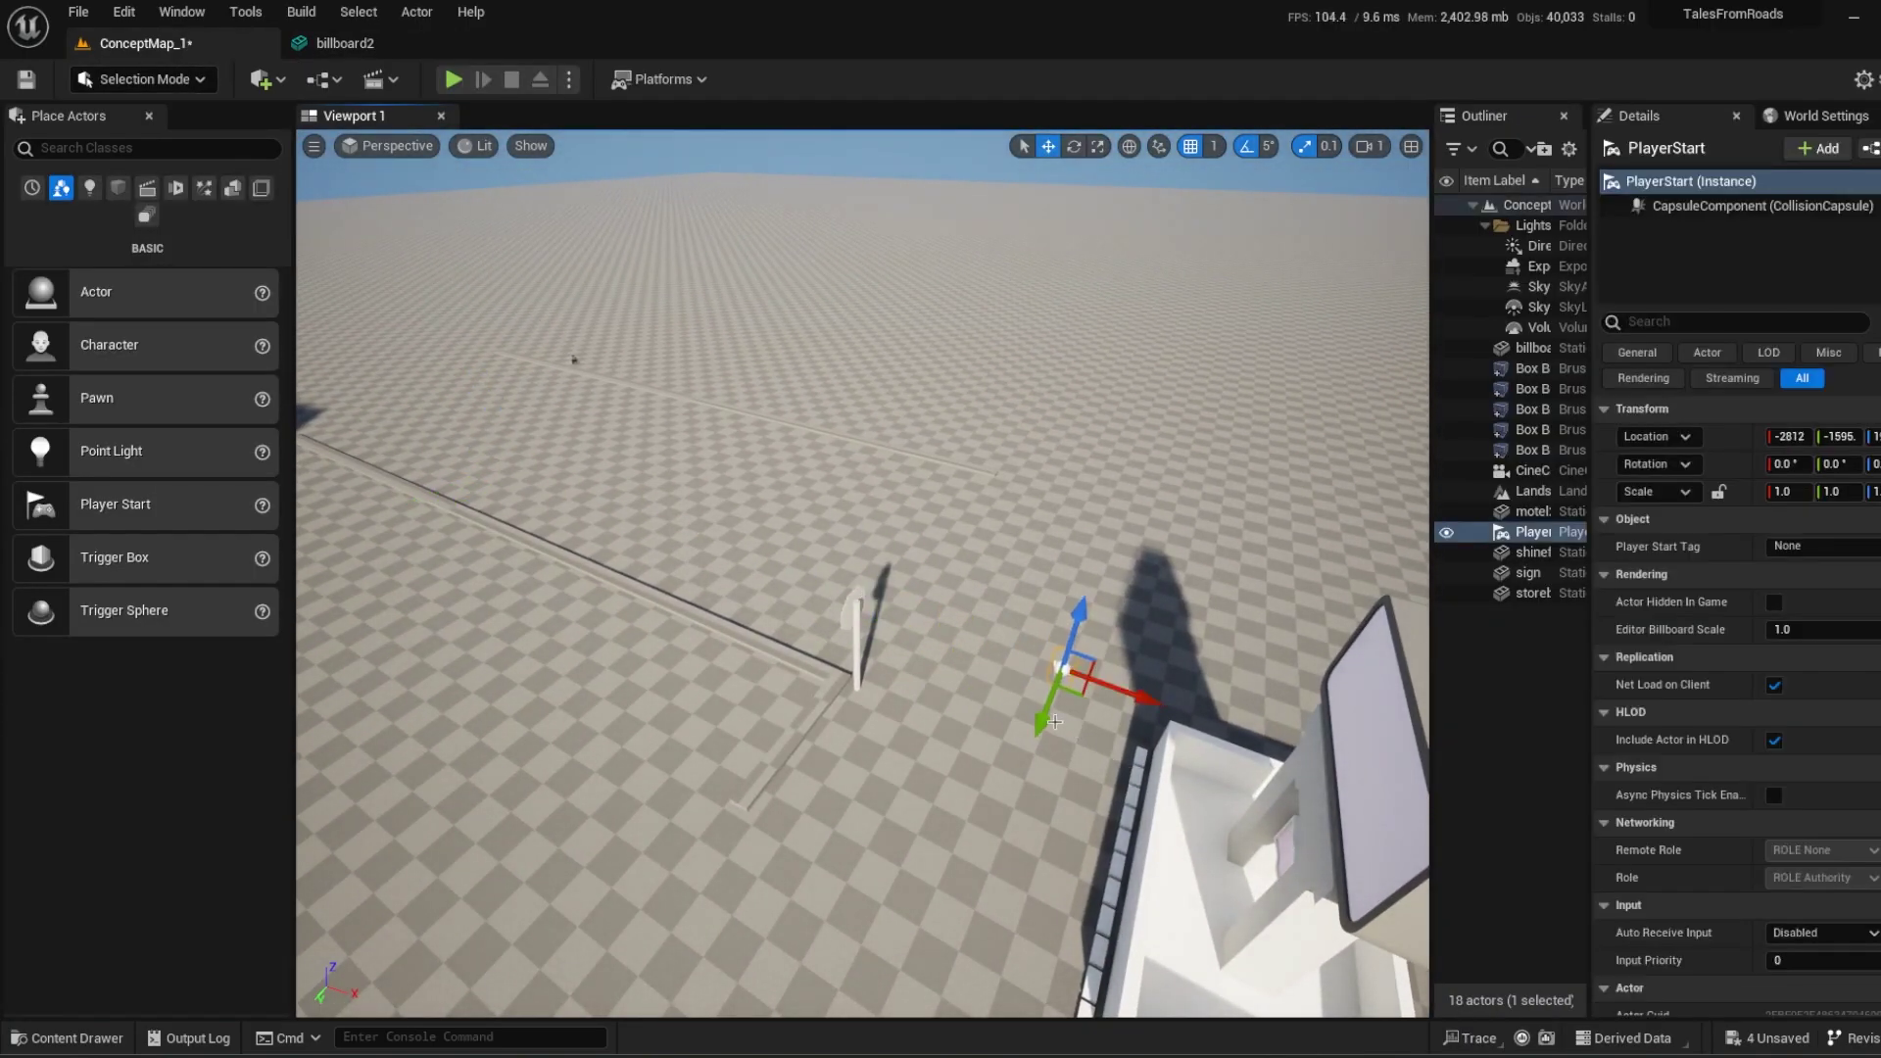
Play the level, walk the character around the billboard's legs and across the planter walls to test the simplified convex collision, and stop playing.
{"action": "left_click", "coordinate": [452, 80]}
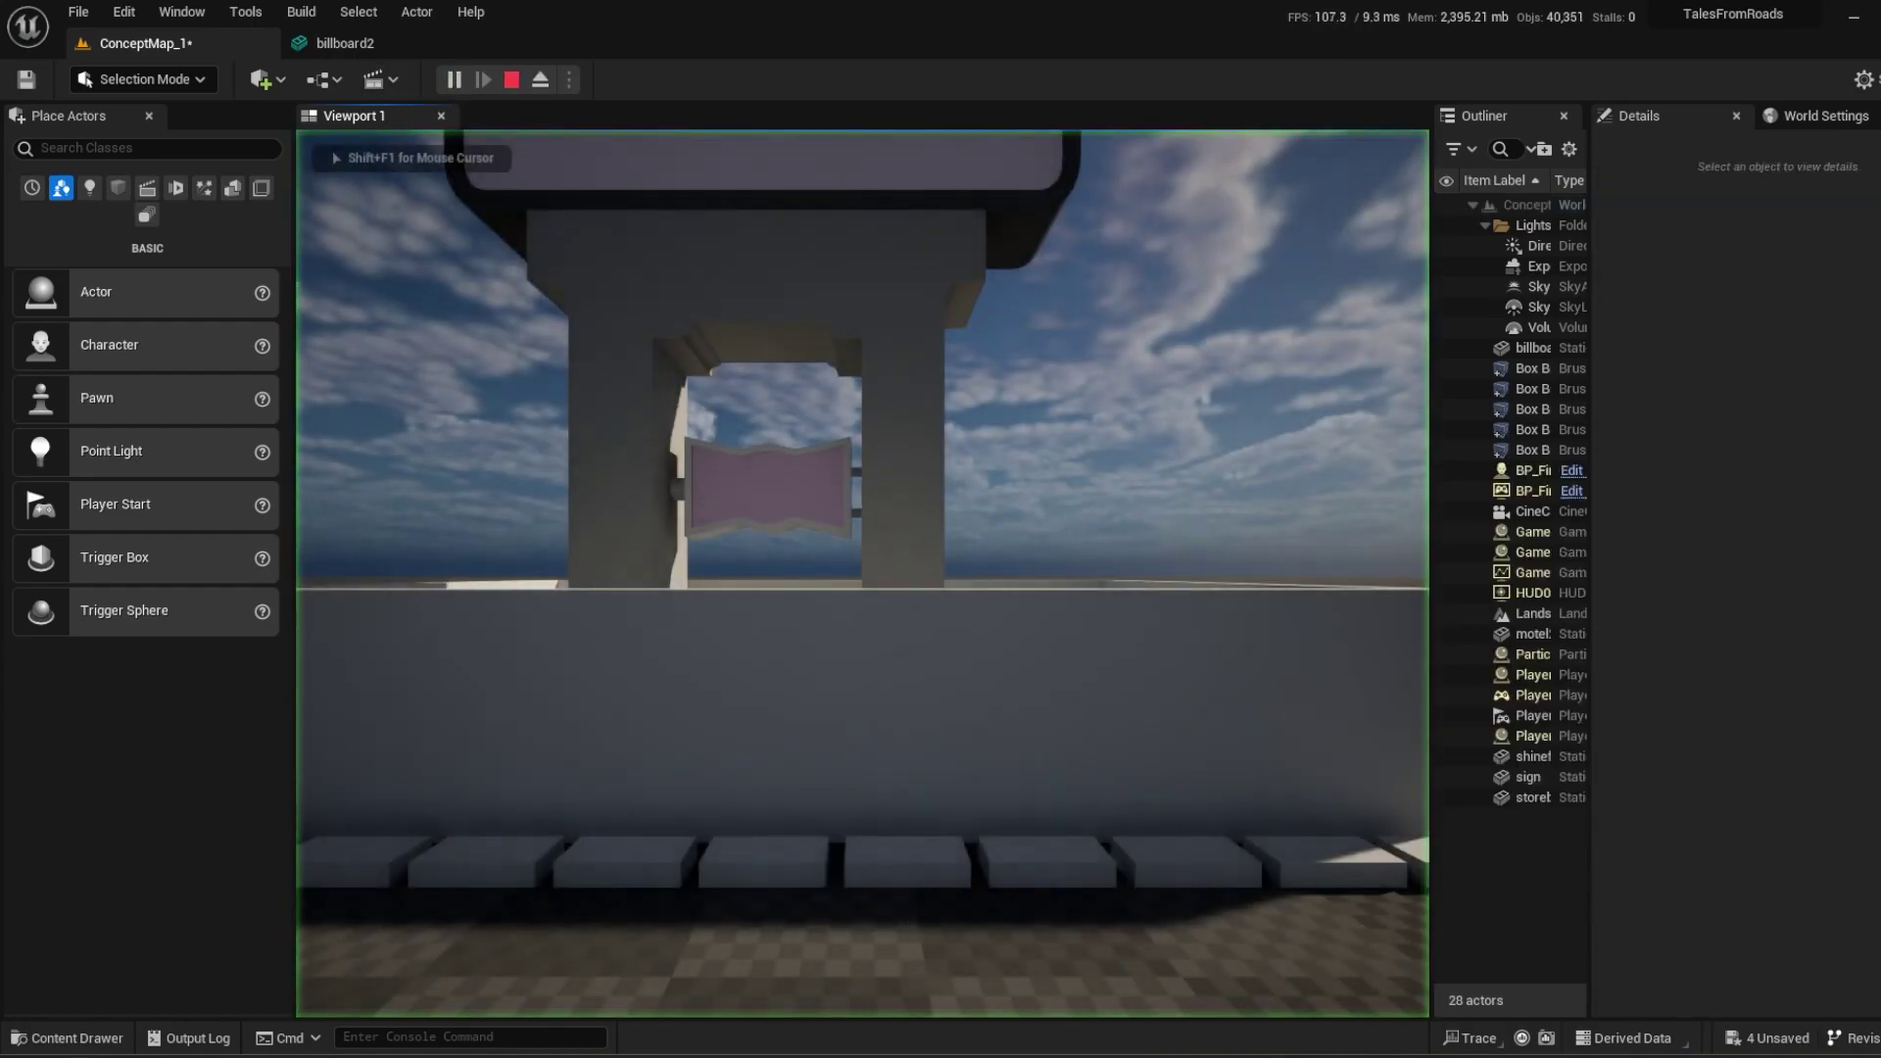
{"action": "key", "text": "w"}
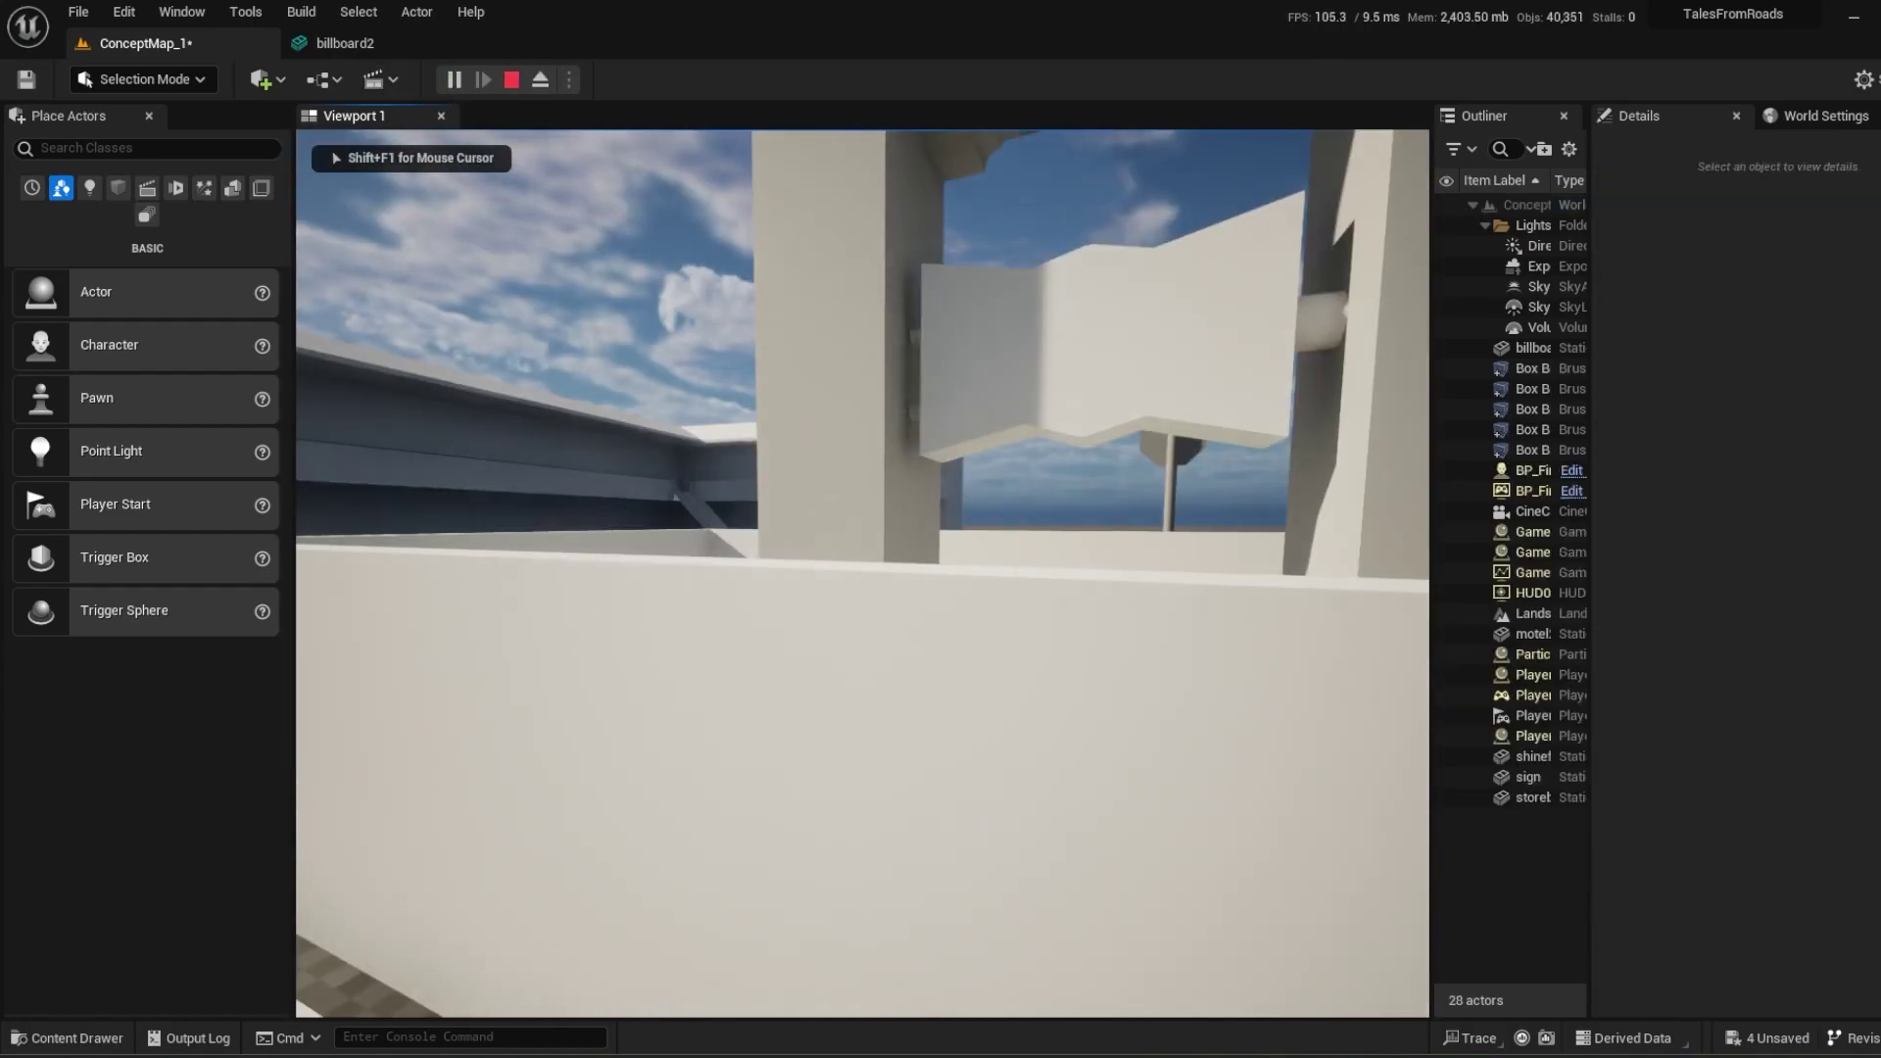
{"action": "key", "text": "w"}
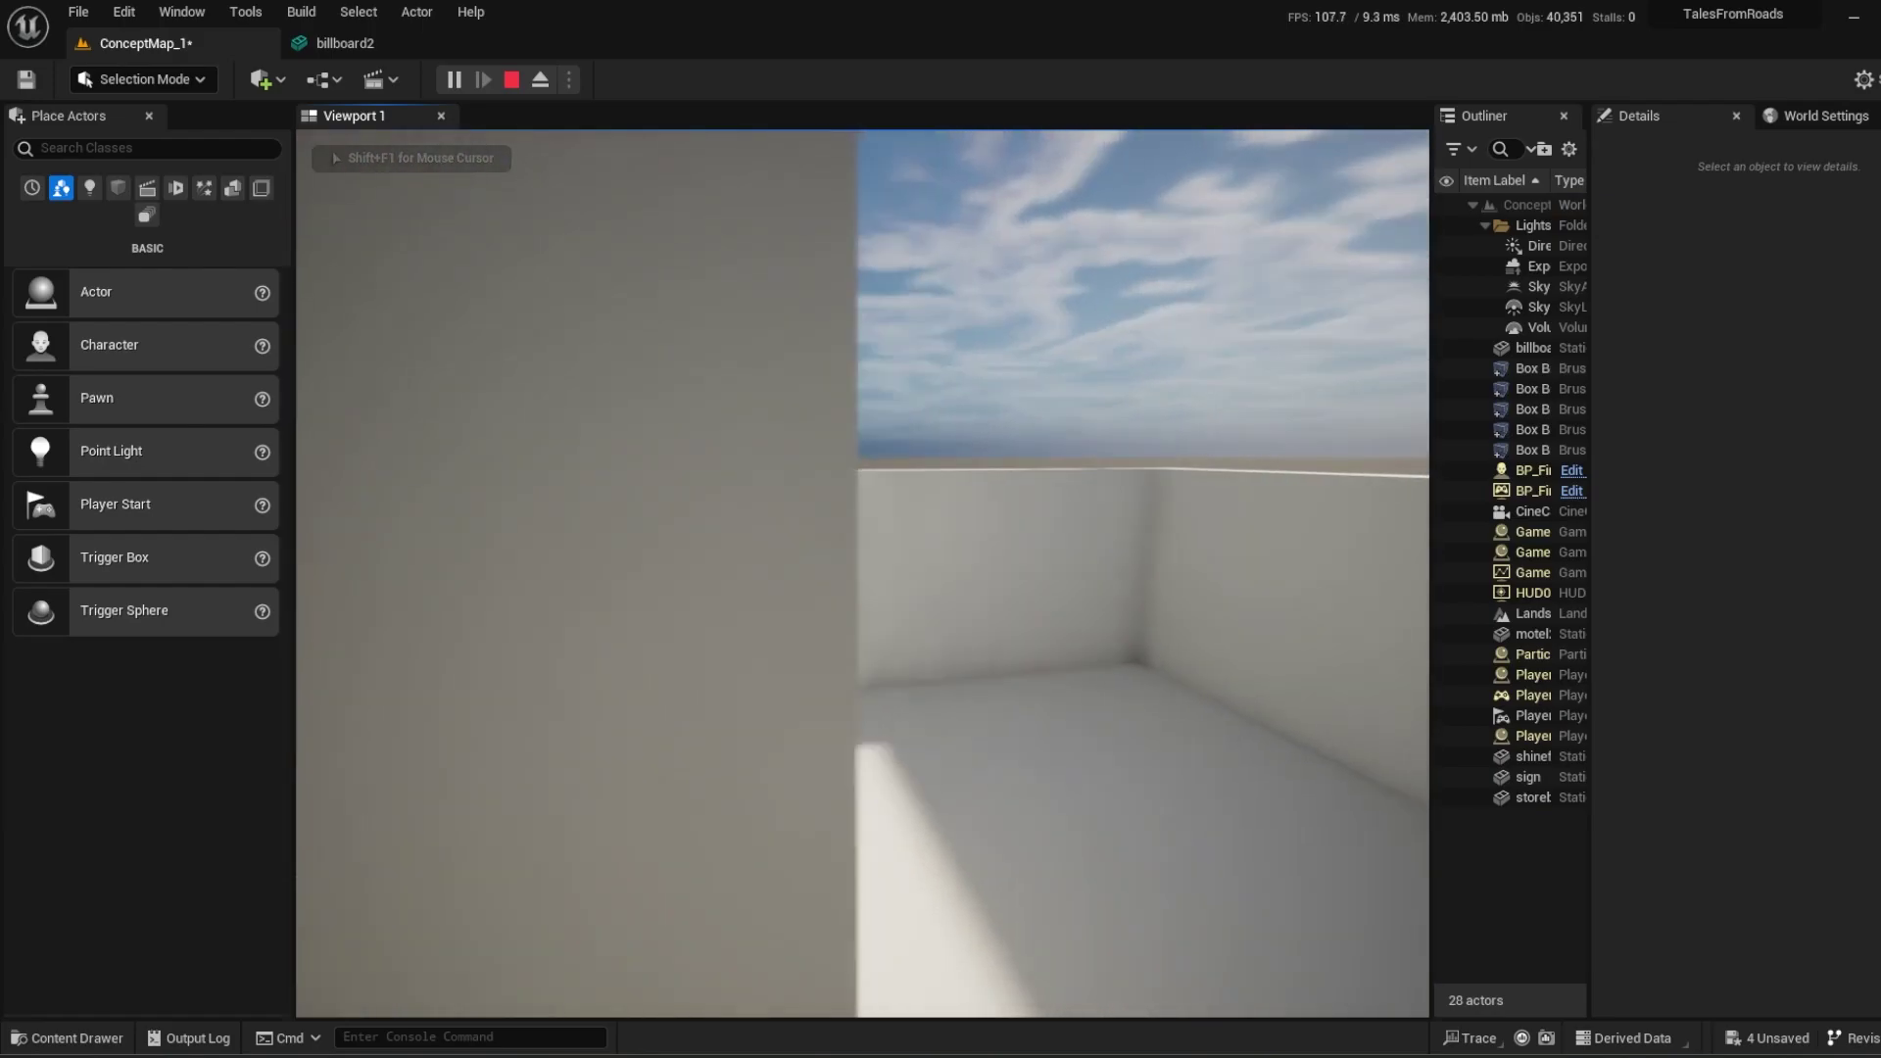
{"action": "key", "text": "w"}
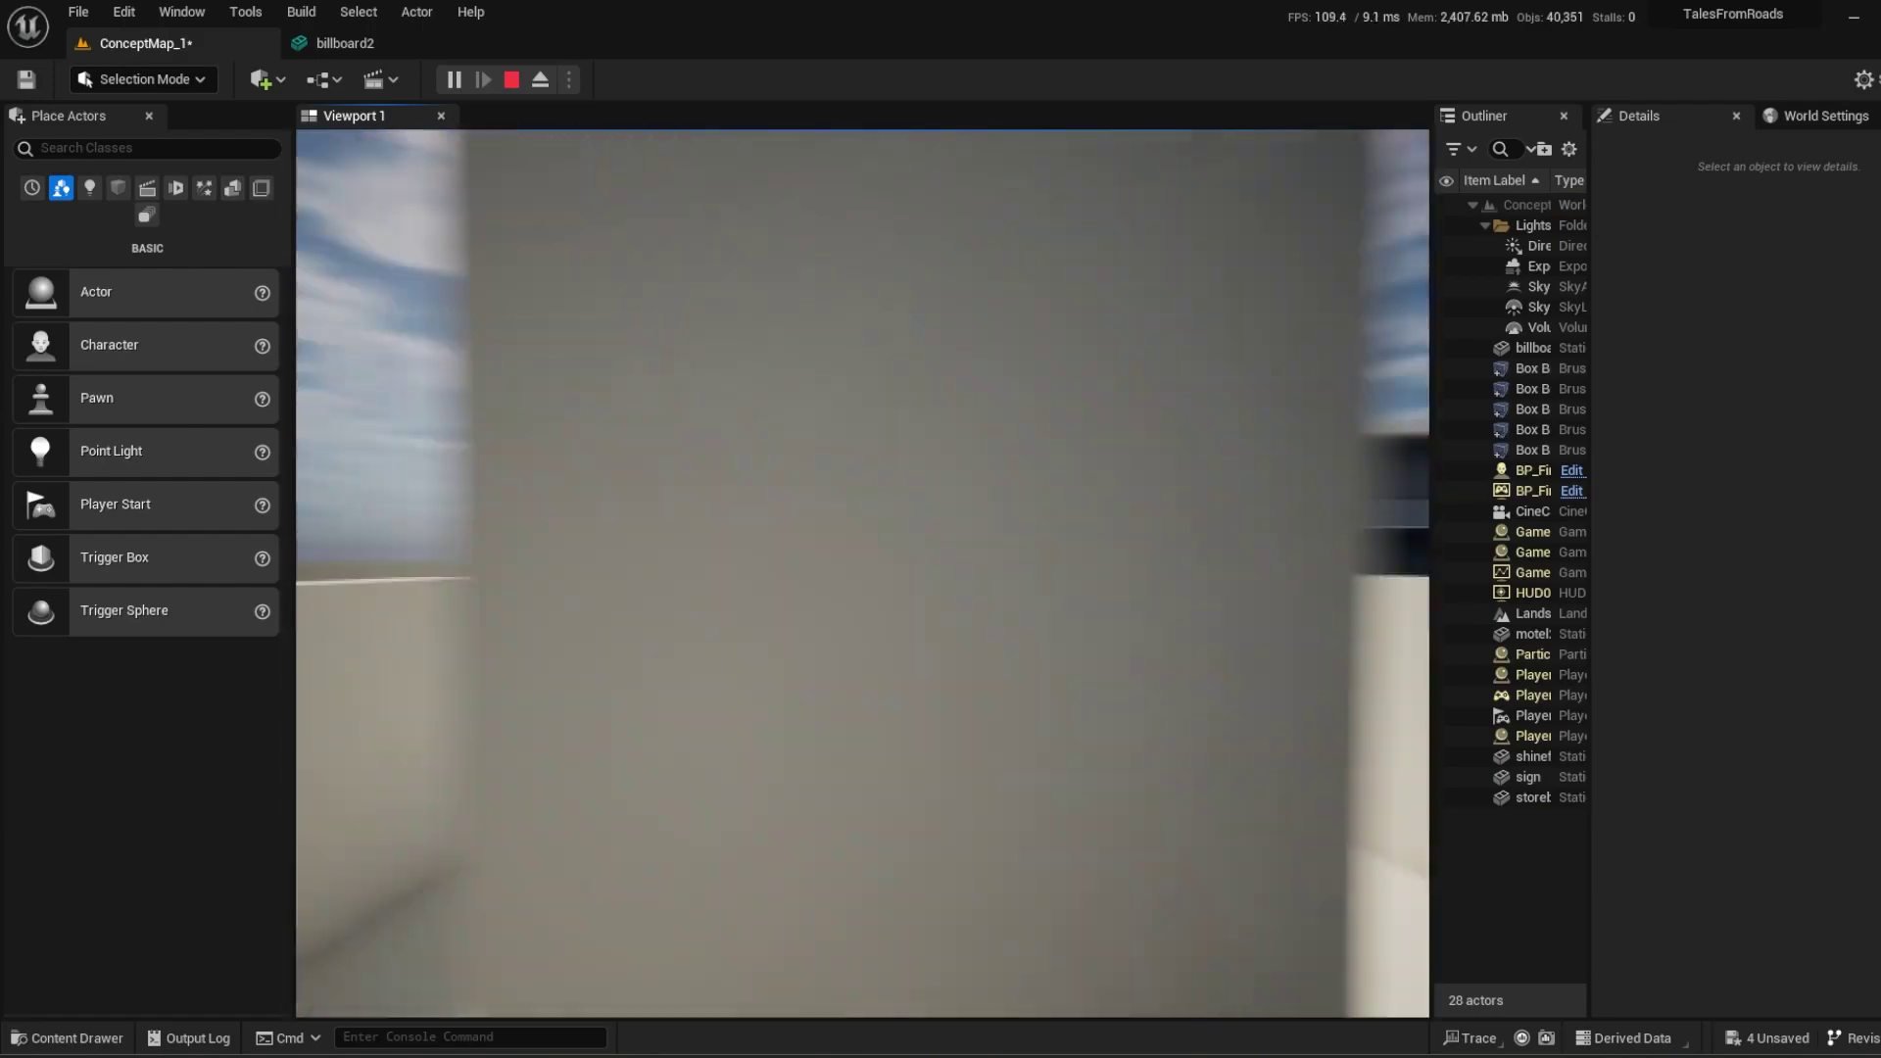
{"action": "key", "text": "w"}
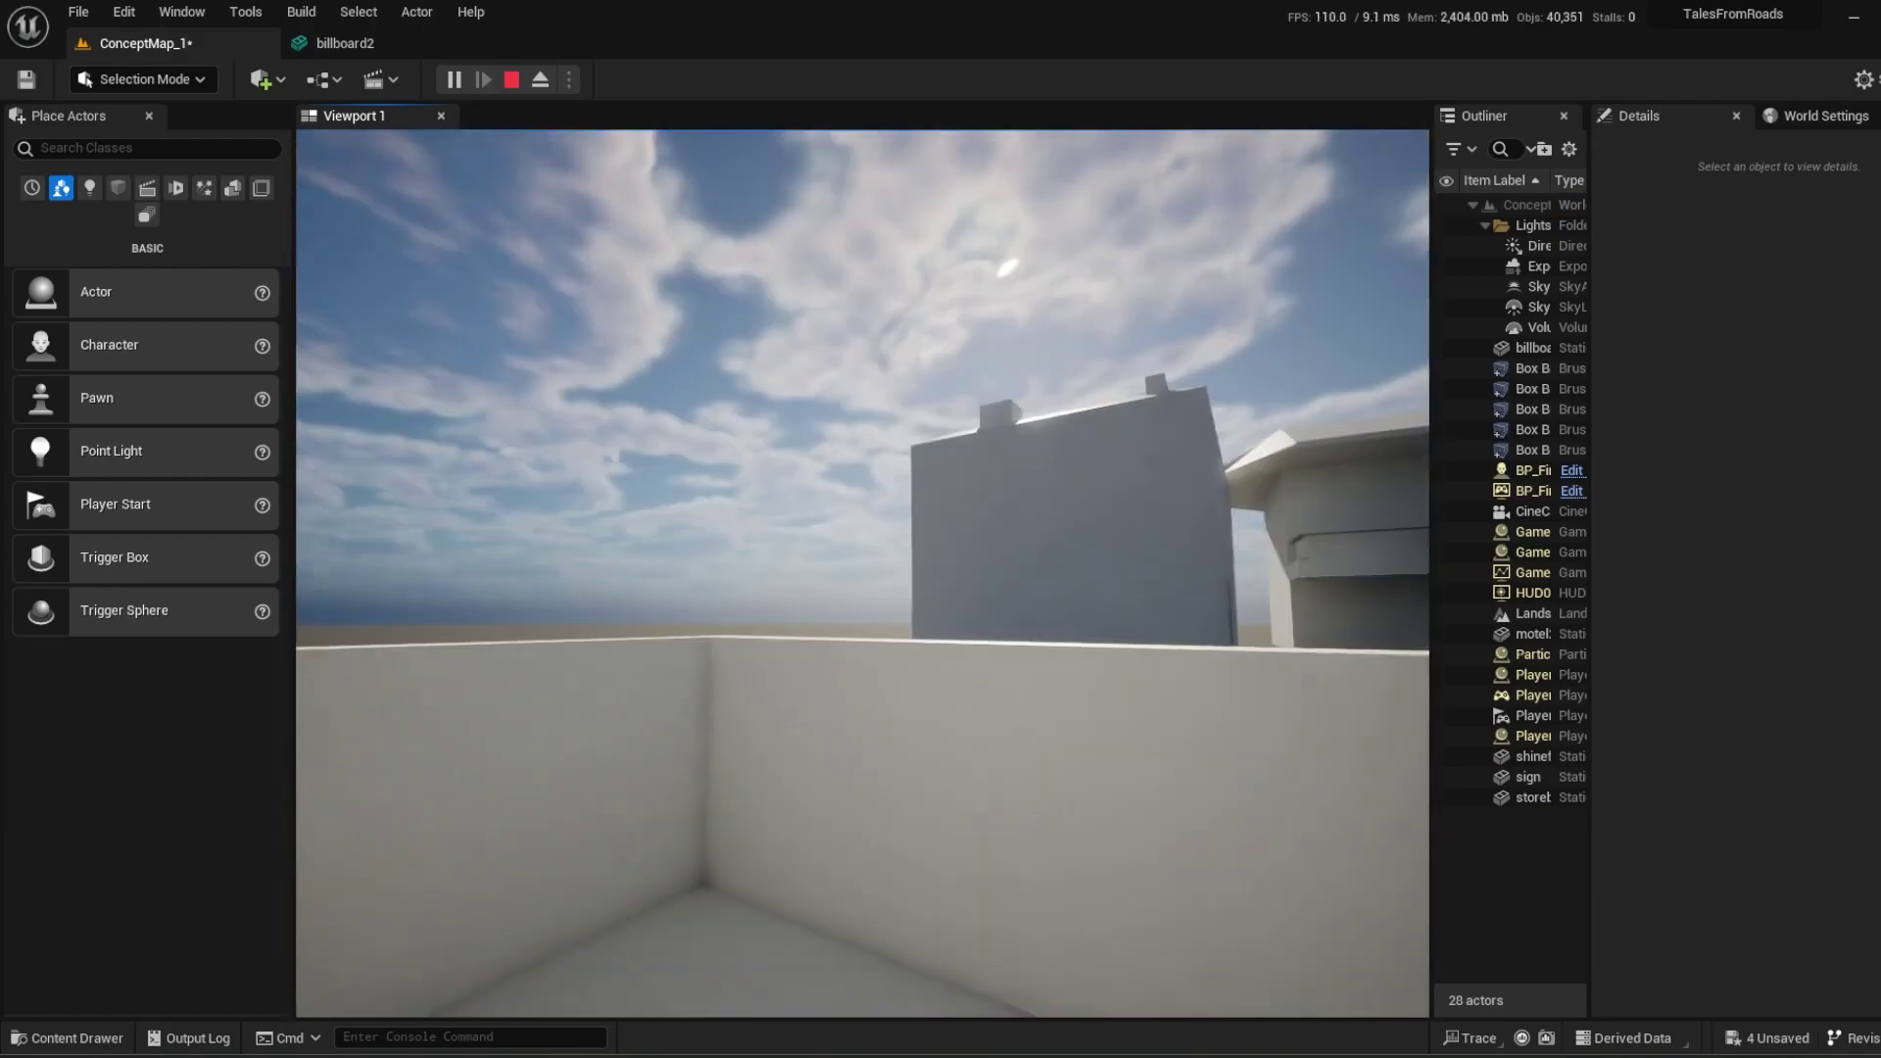
{"action": "key", "text": "w"}
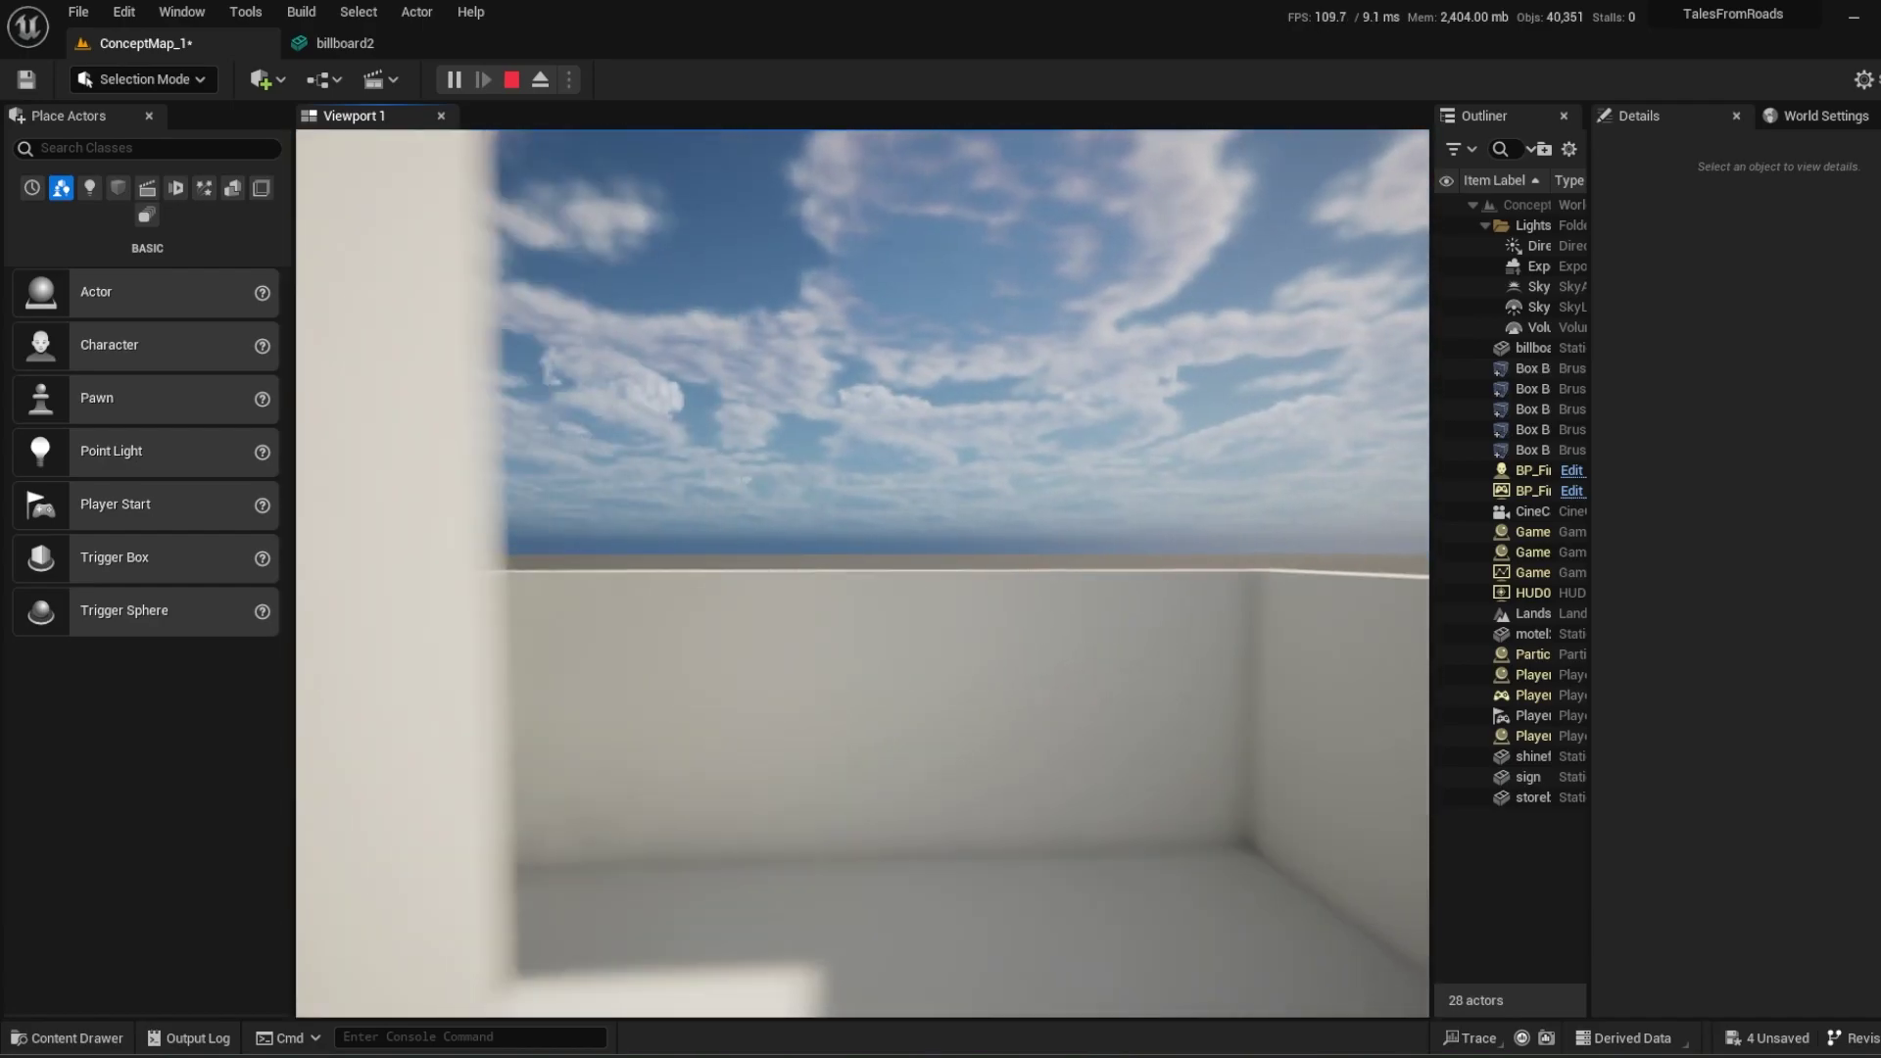
{"action": "key", "text": "w"}
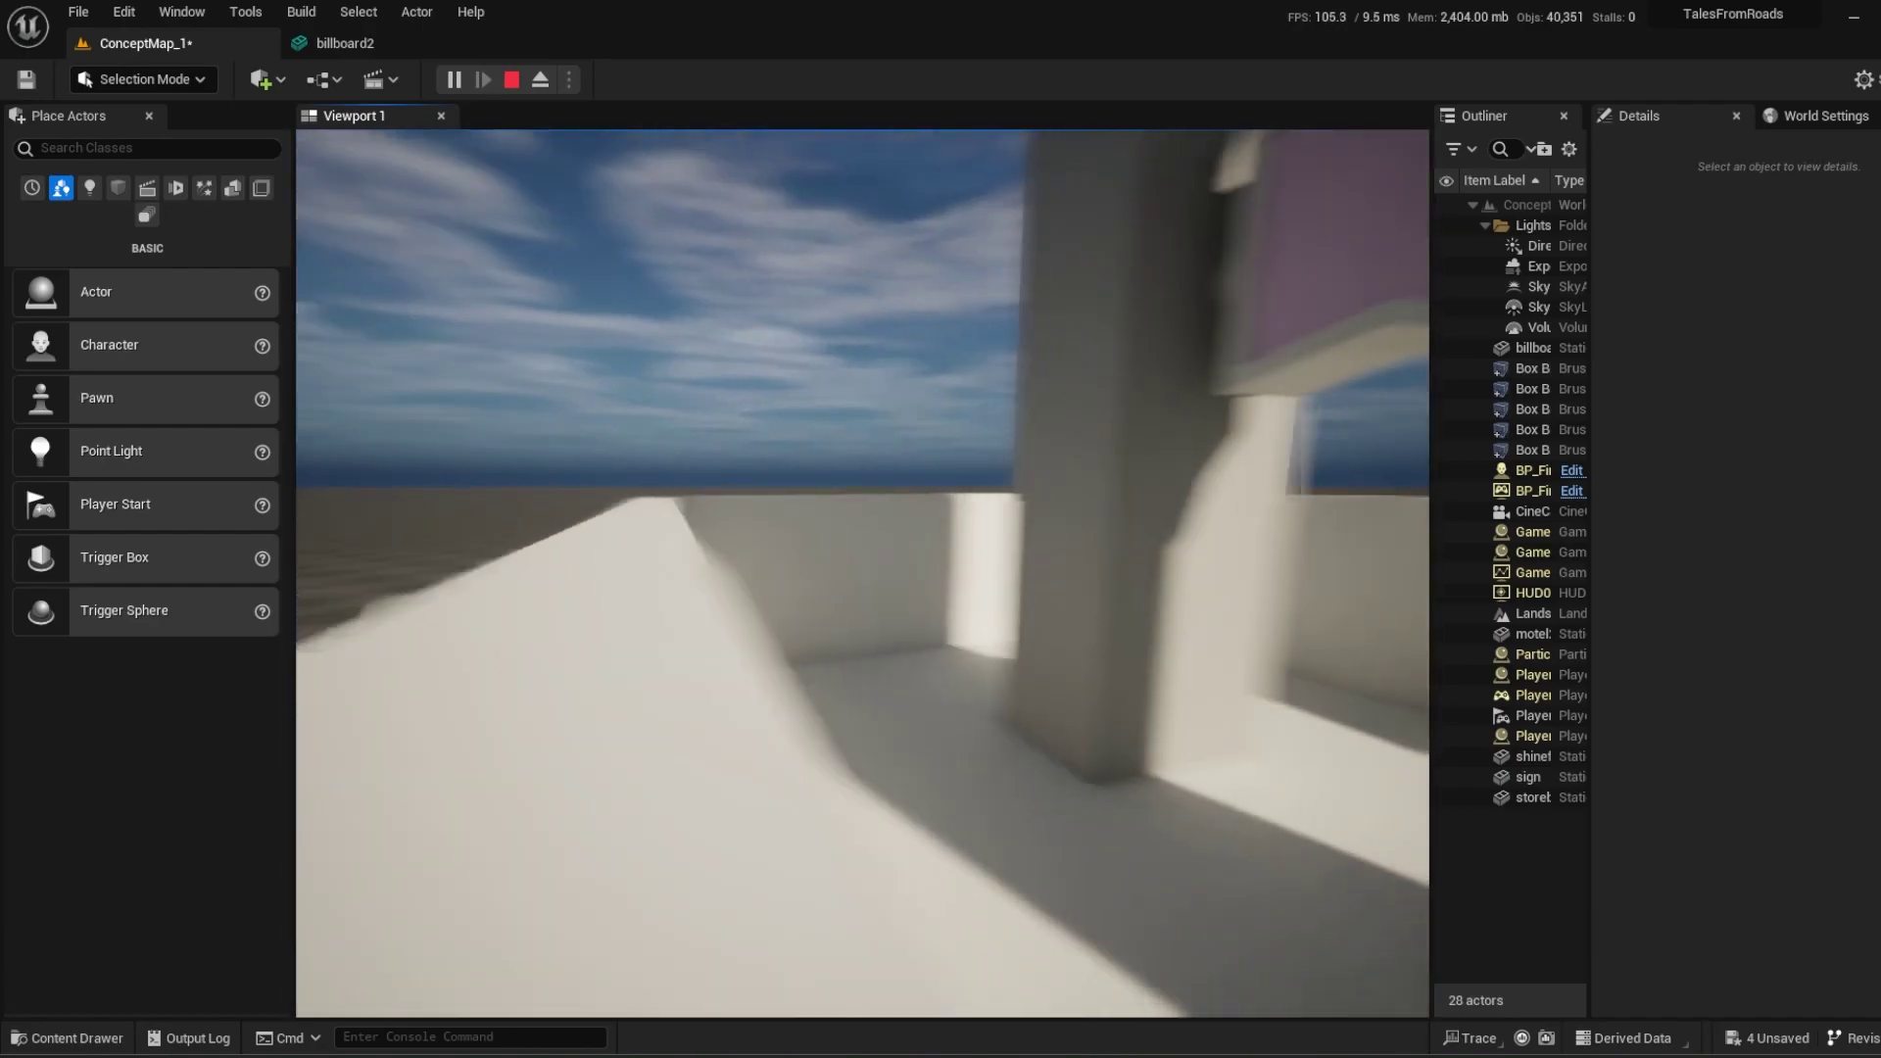
{"action": "key", "text": "w"}
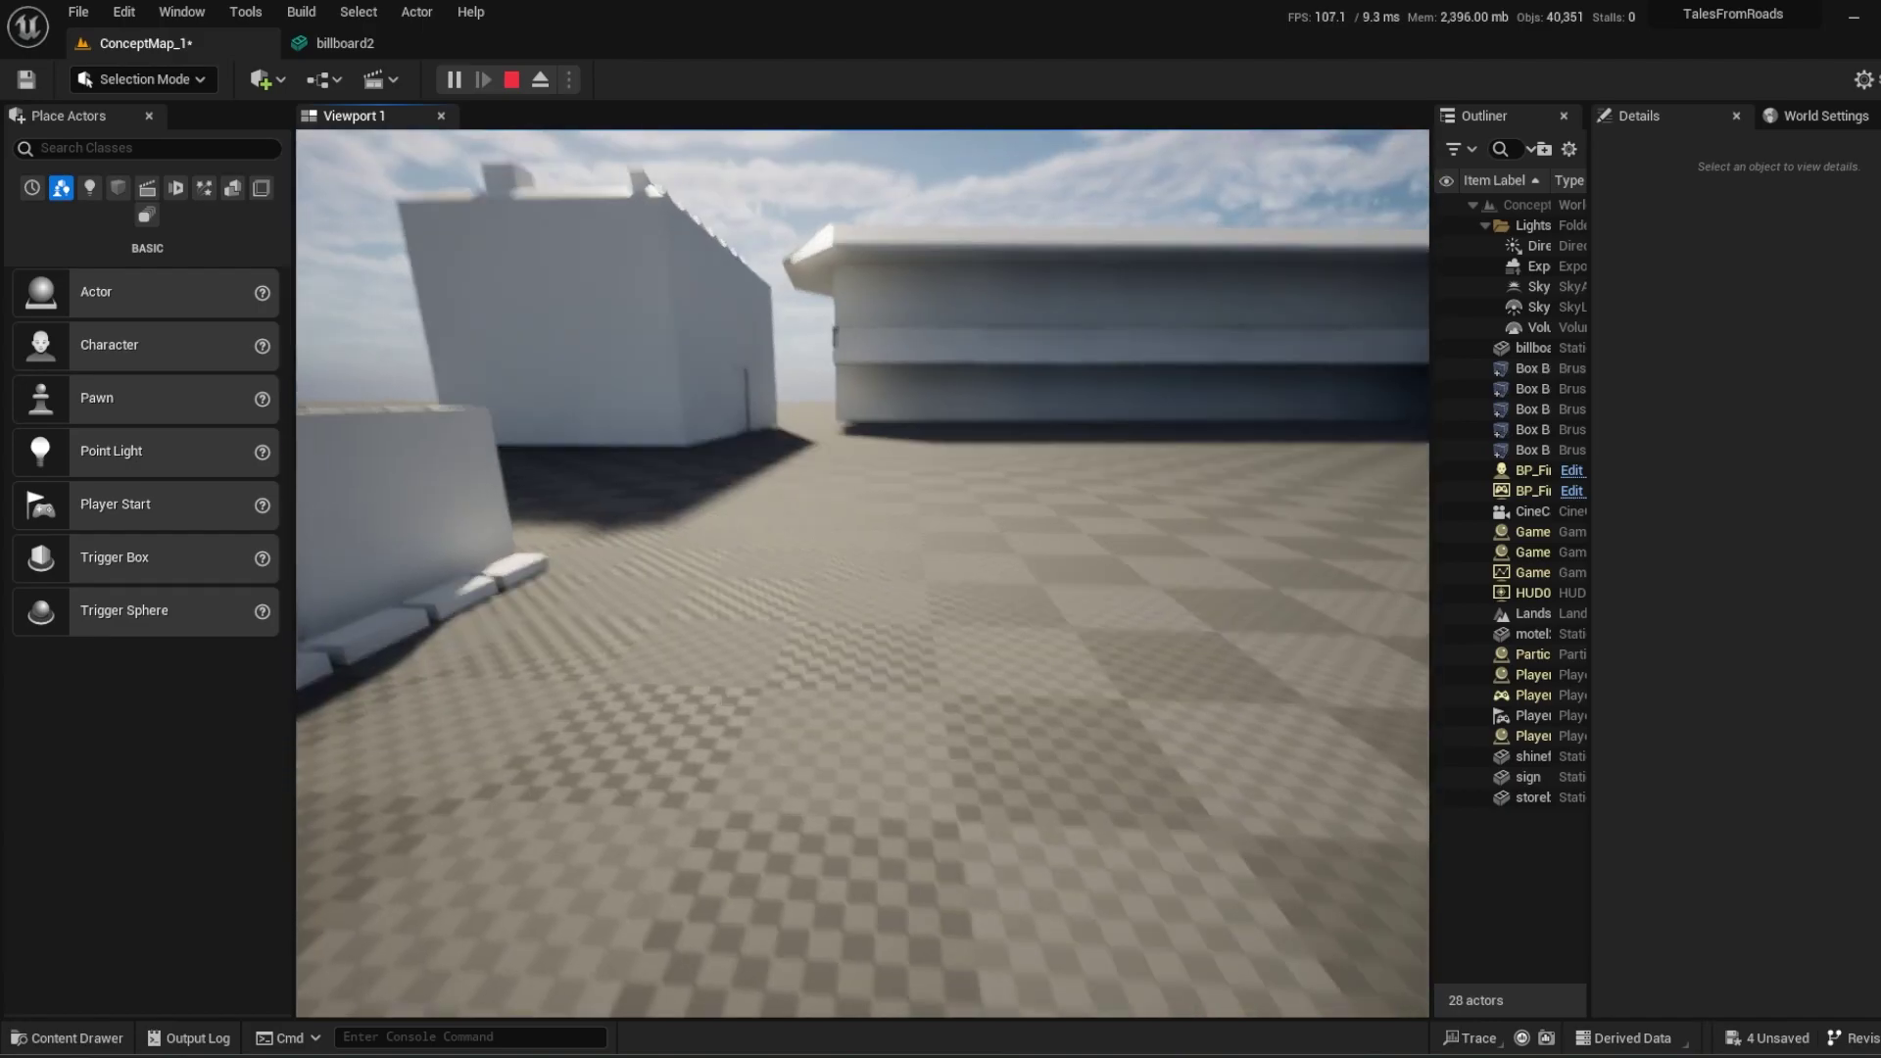
{"action": "key", "text": "Escape"}
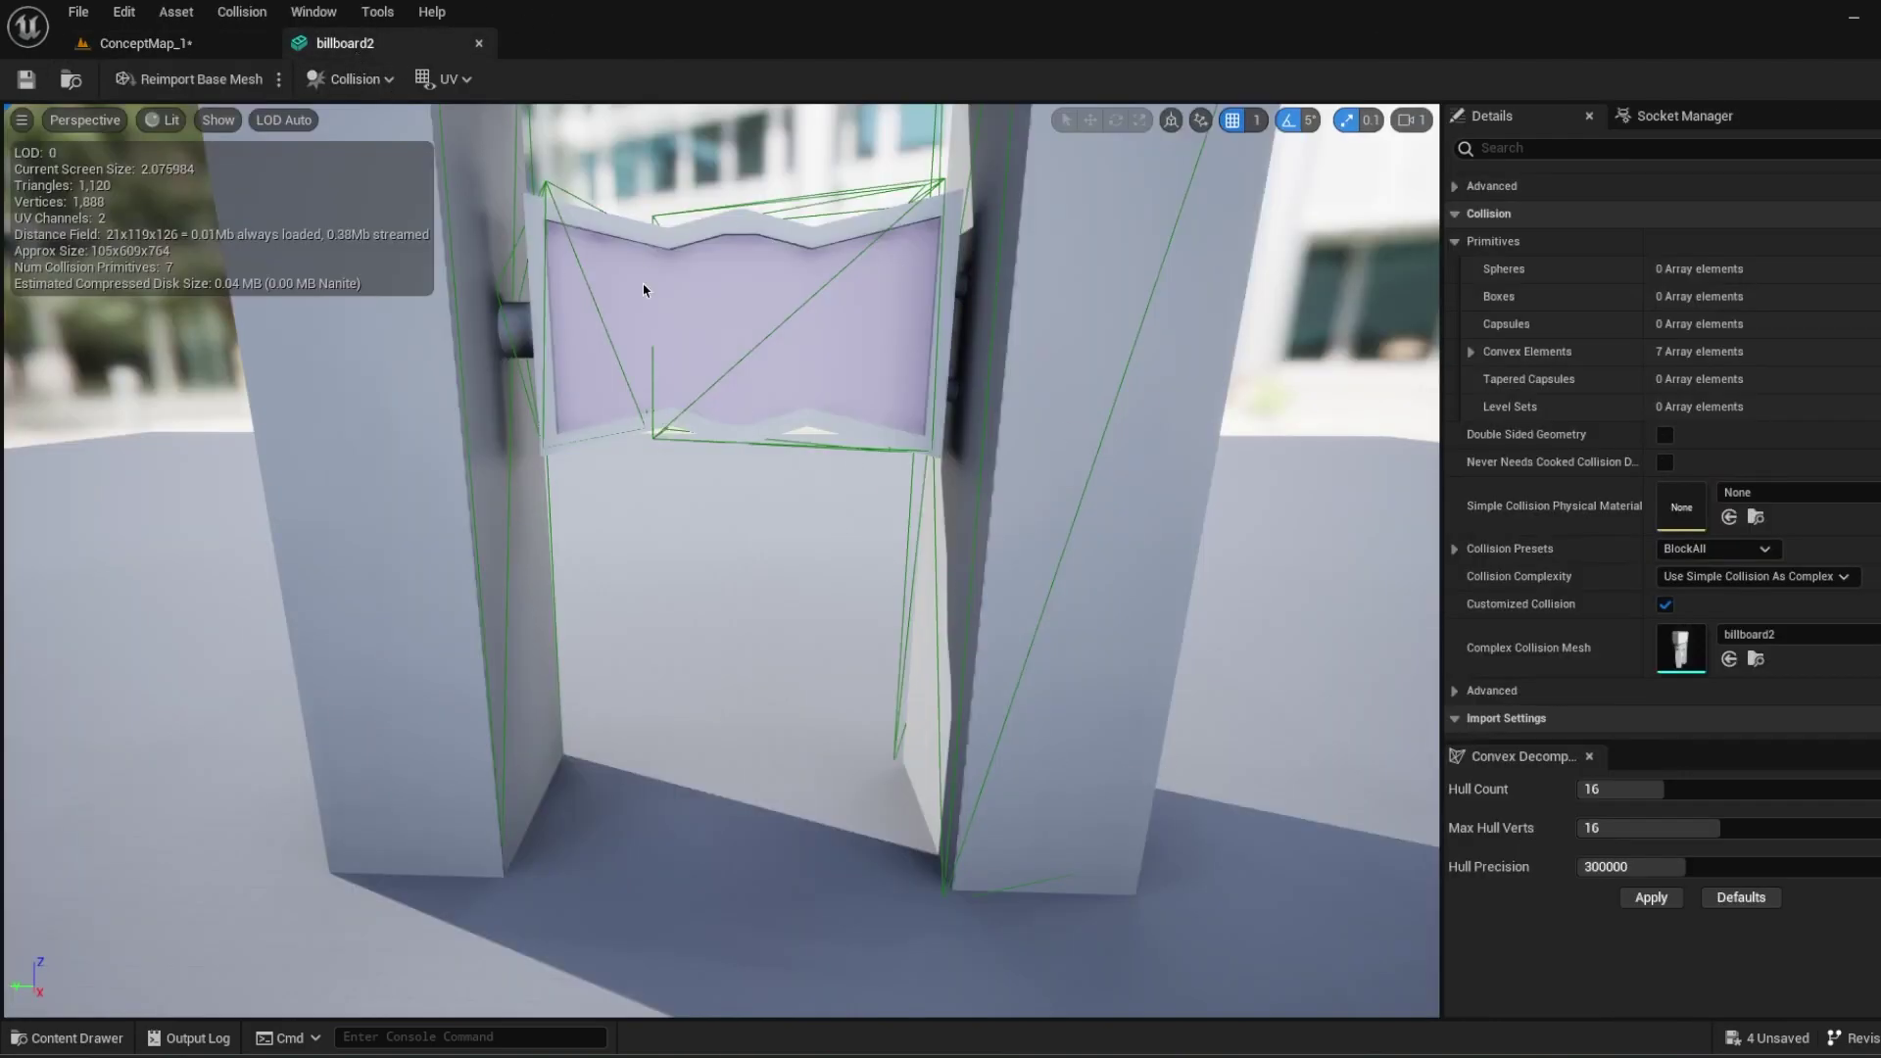
Set billboard2's Collision Presets to Custom and bring its trace and object response settings into view.
{"action": "scroll", "coordinate": [1822, 593], "scroll_direction": "down", "scroll_amount": 4}
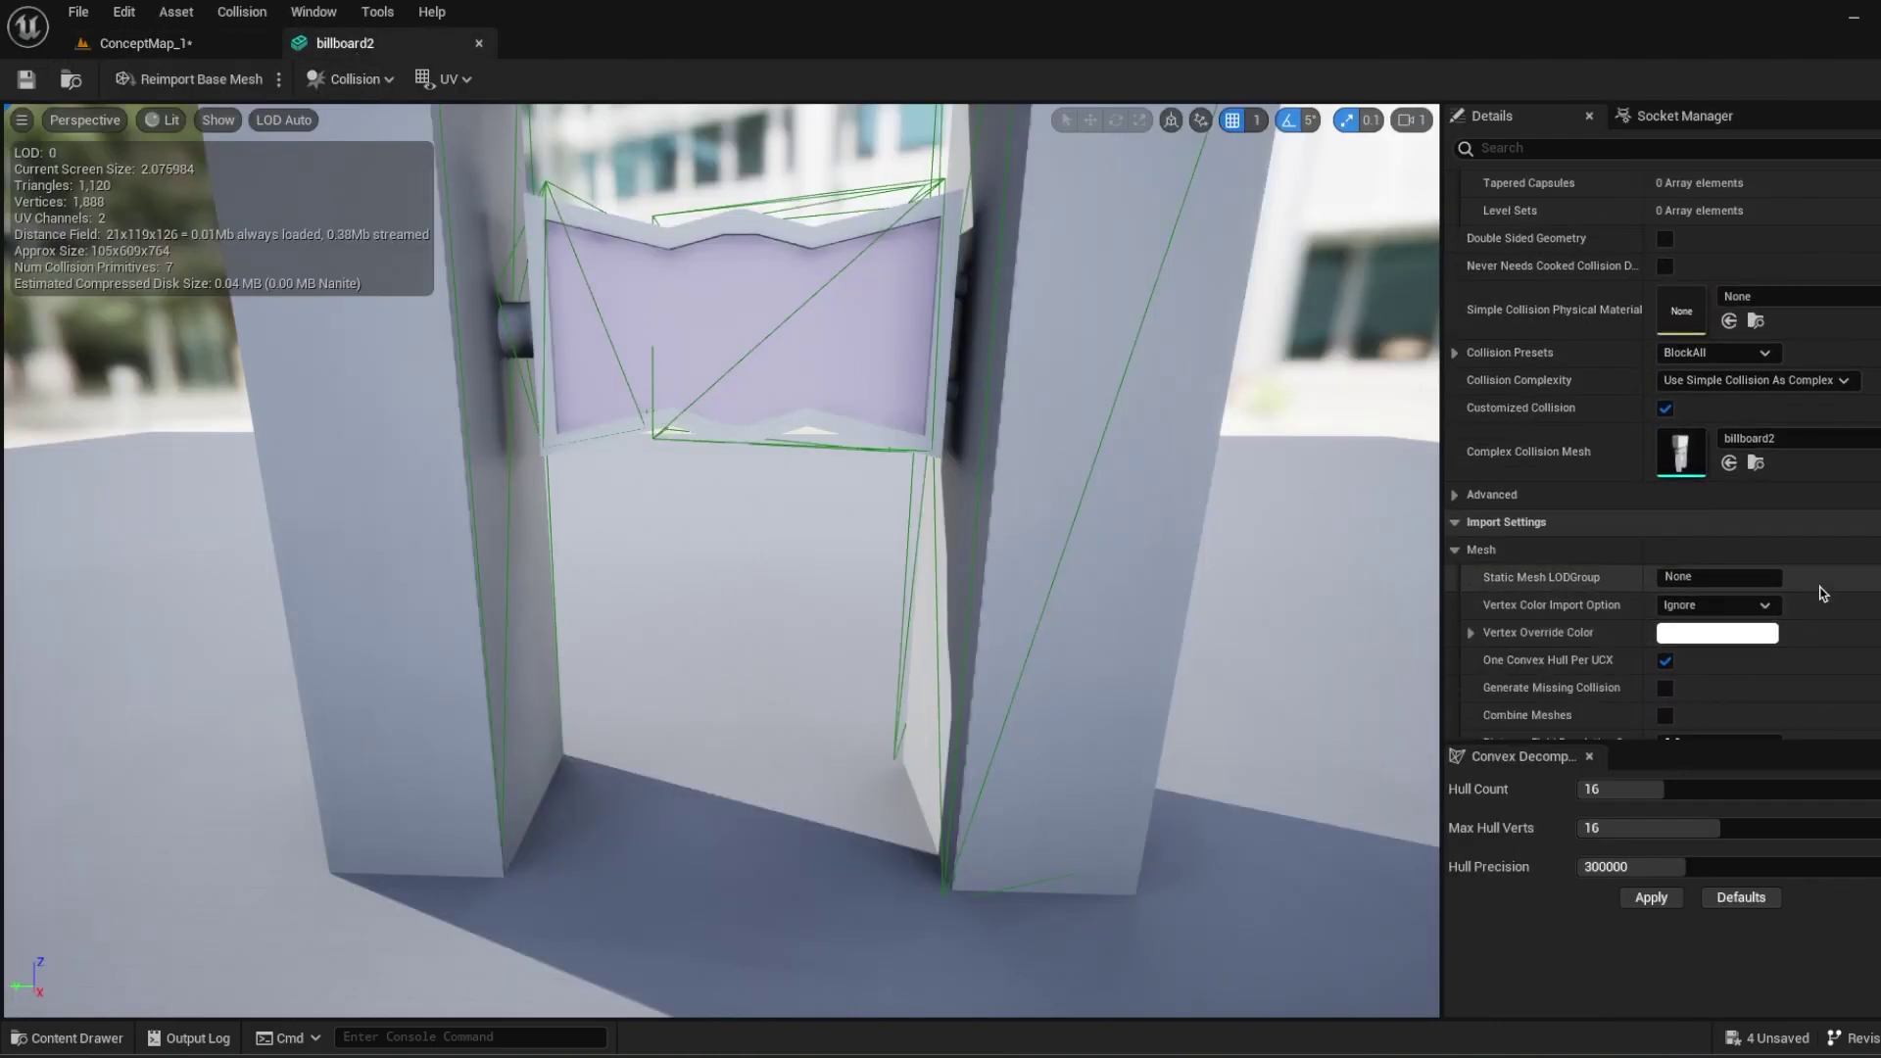
{"action": "scroll", "coordinate": [1775, 599], "scroll_direction": "up", "scroll_amount": 3}
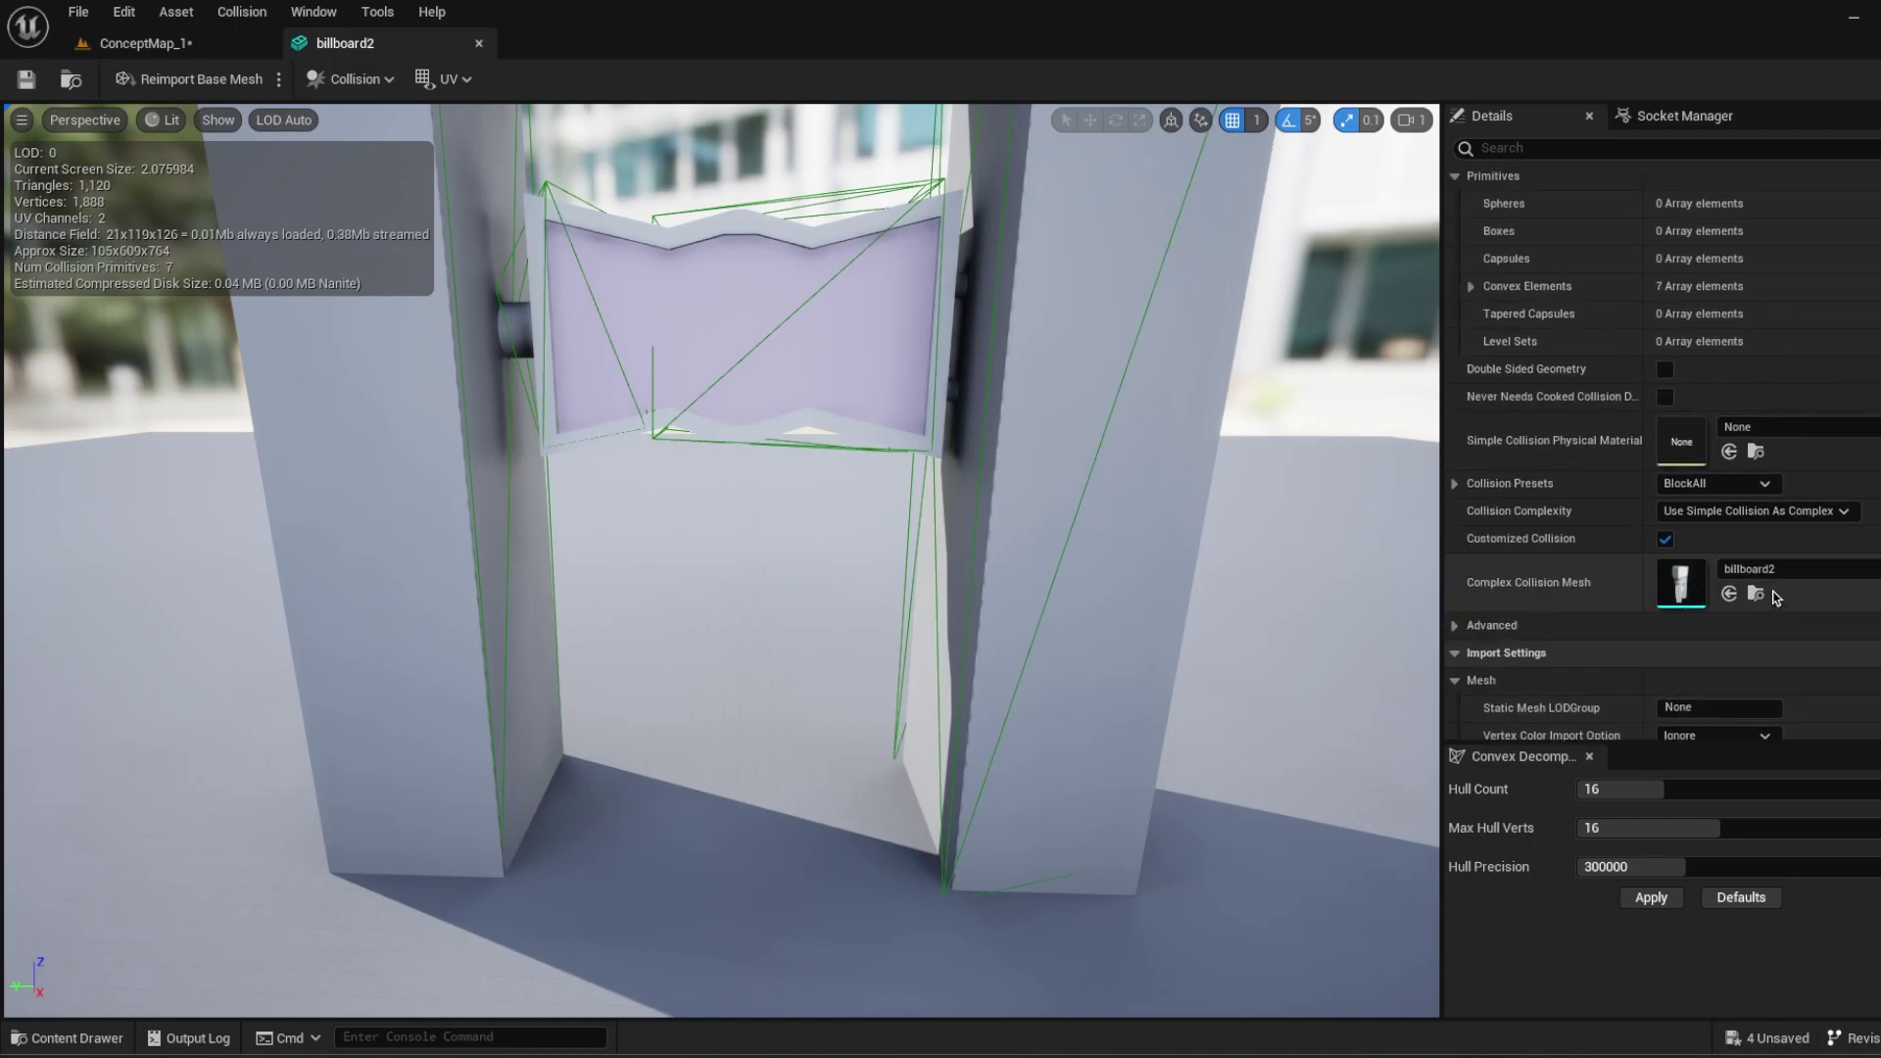
{"action": "left_click", "coordinate": [1454, 484]}
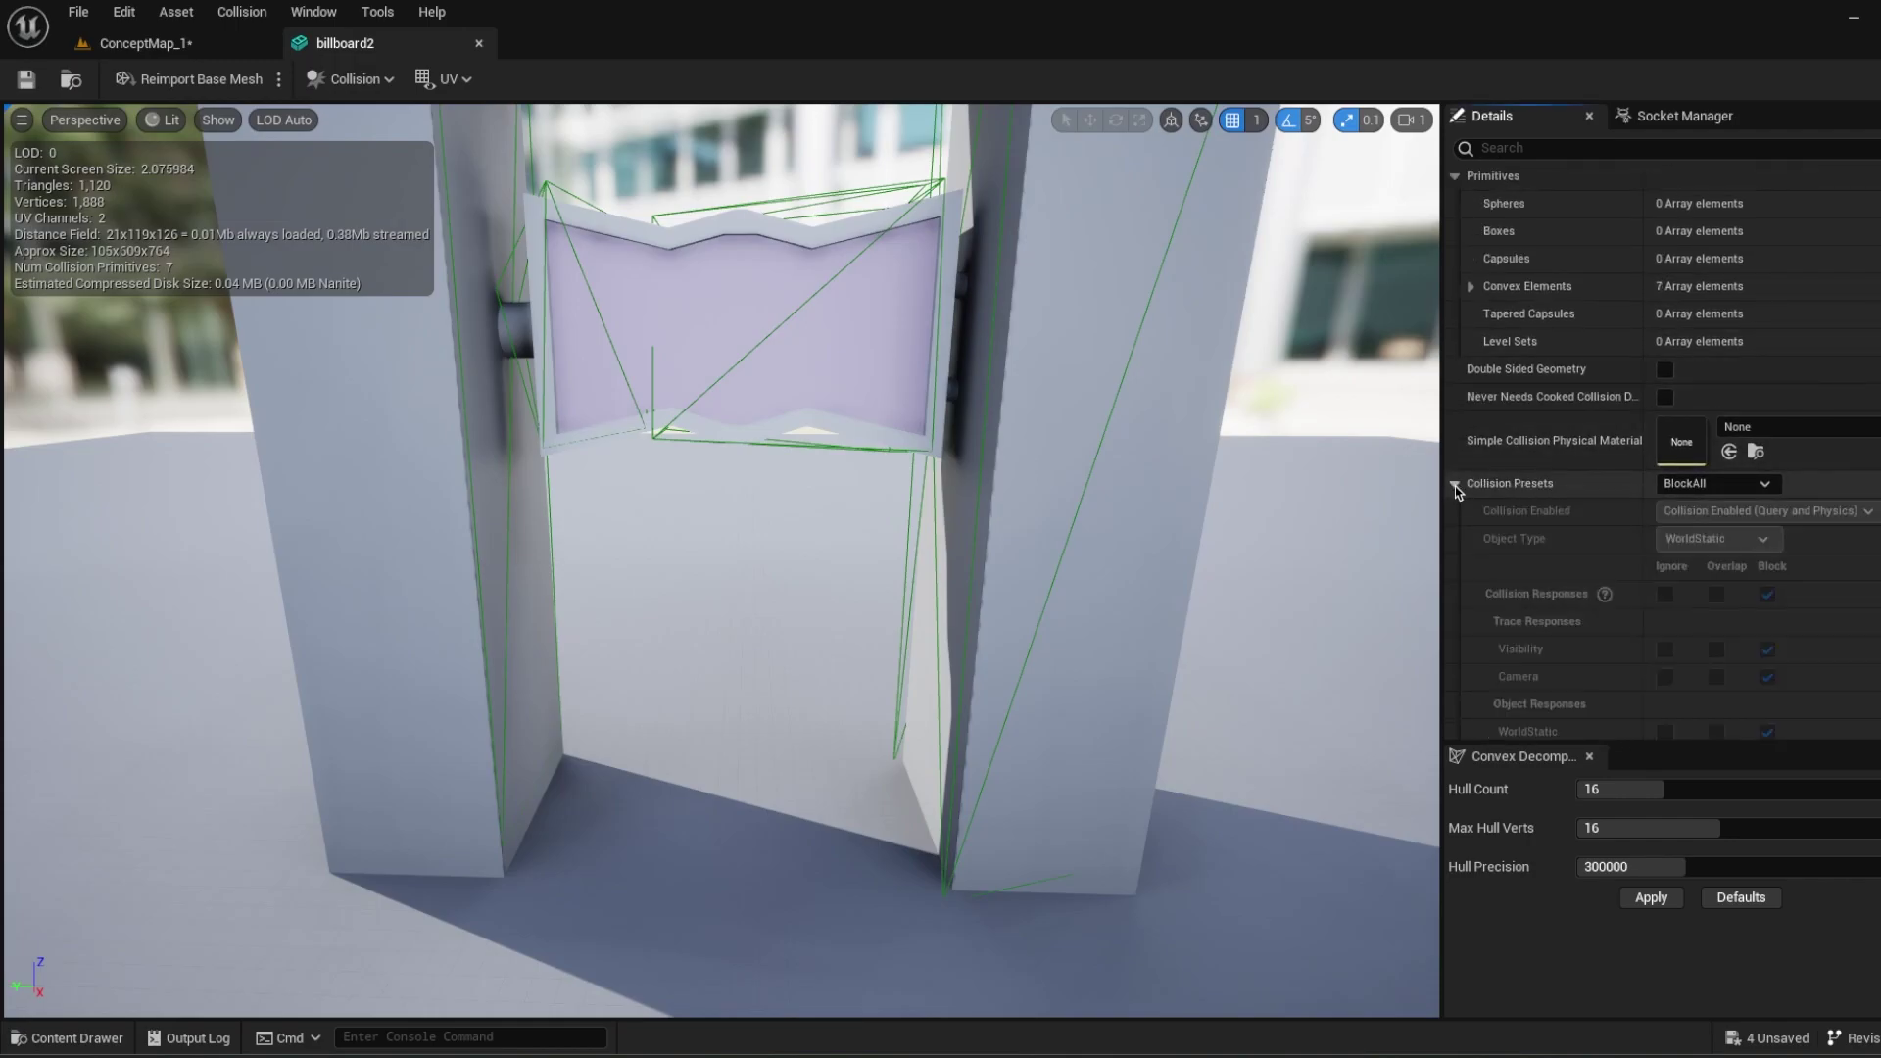
{"action": "left_click", "coordinate": [1719, 483]}
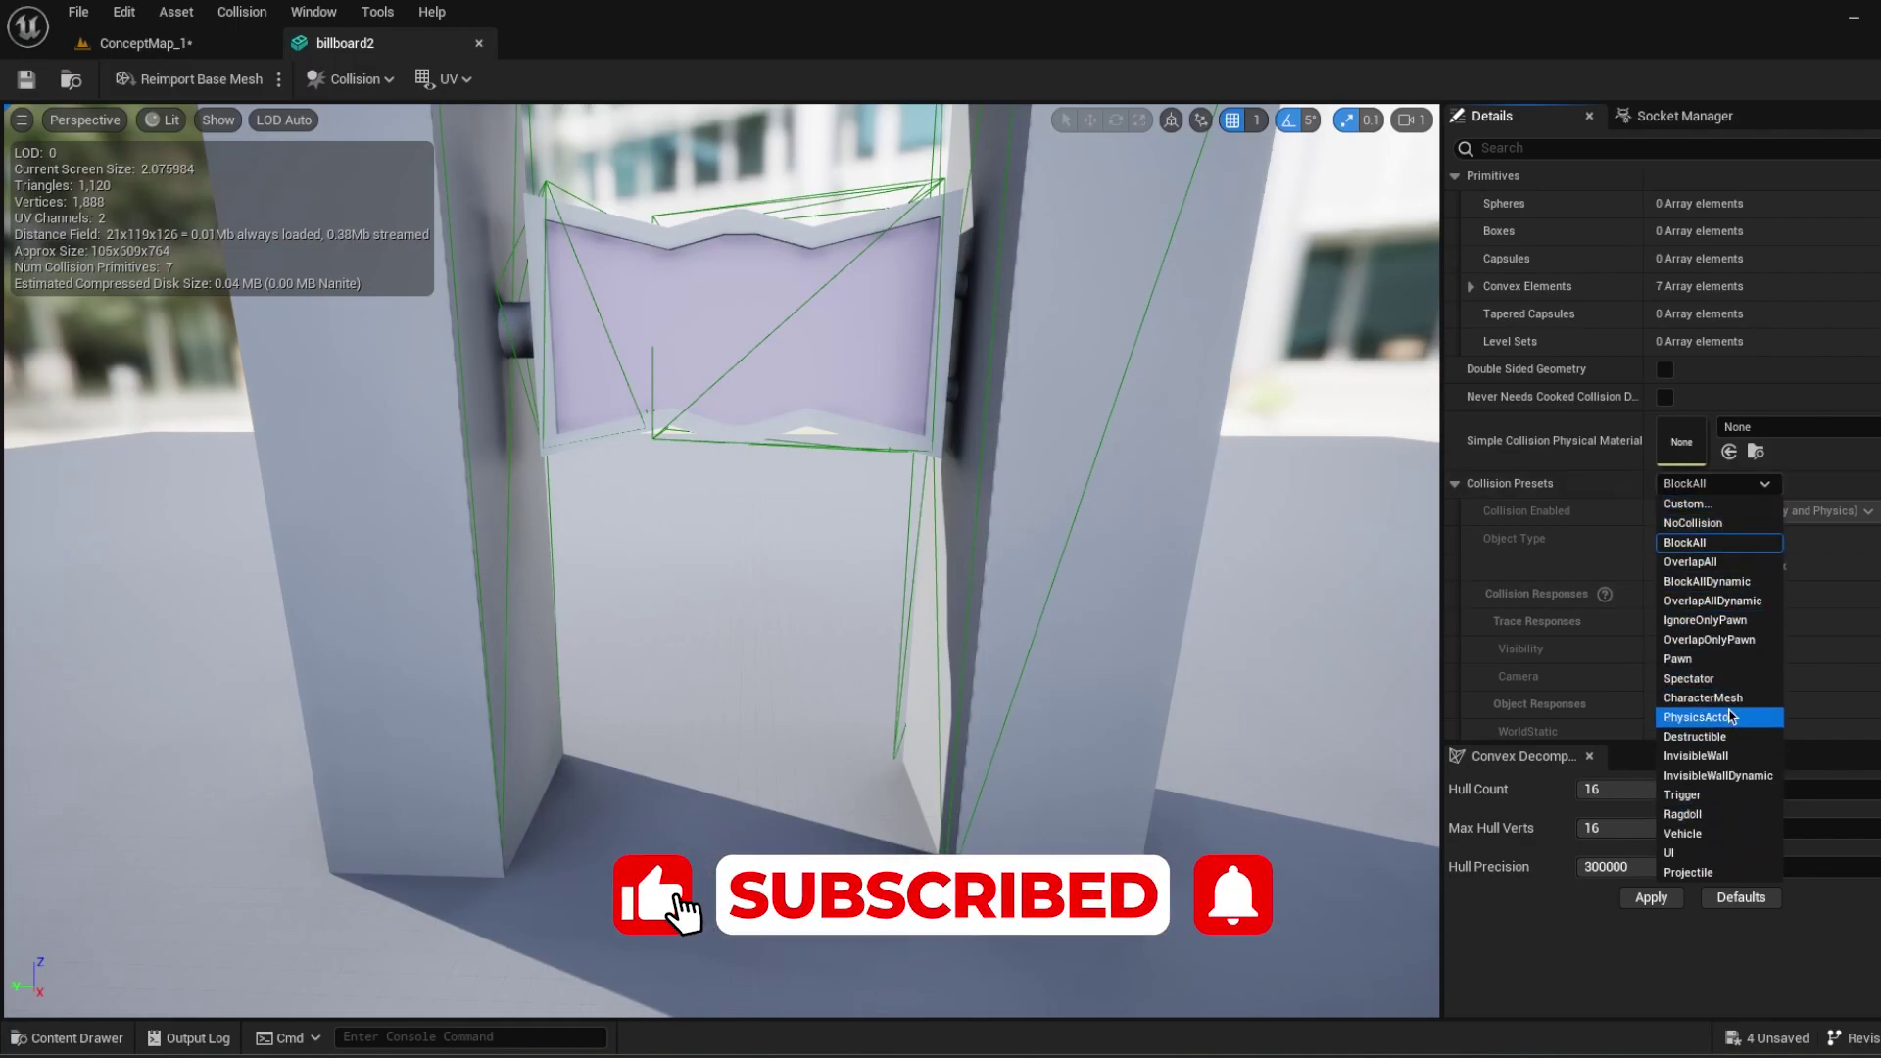
{"action": "left_click", "coordinate": [1719, 504]}
{"action": "scroll", "coordinate": [1753, 582], "scroll_direction": "down", "scroll_amount": 5}
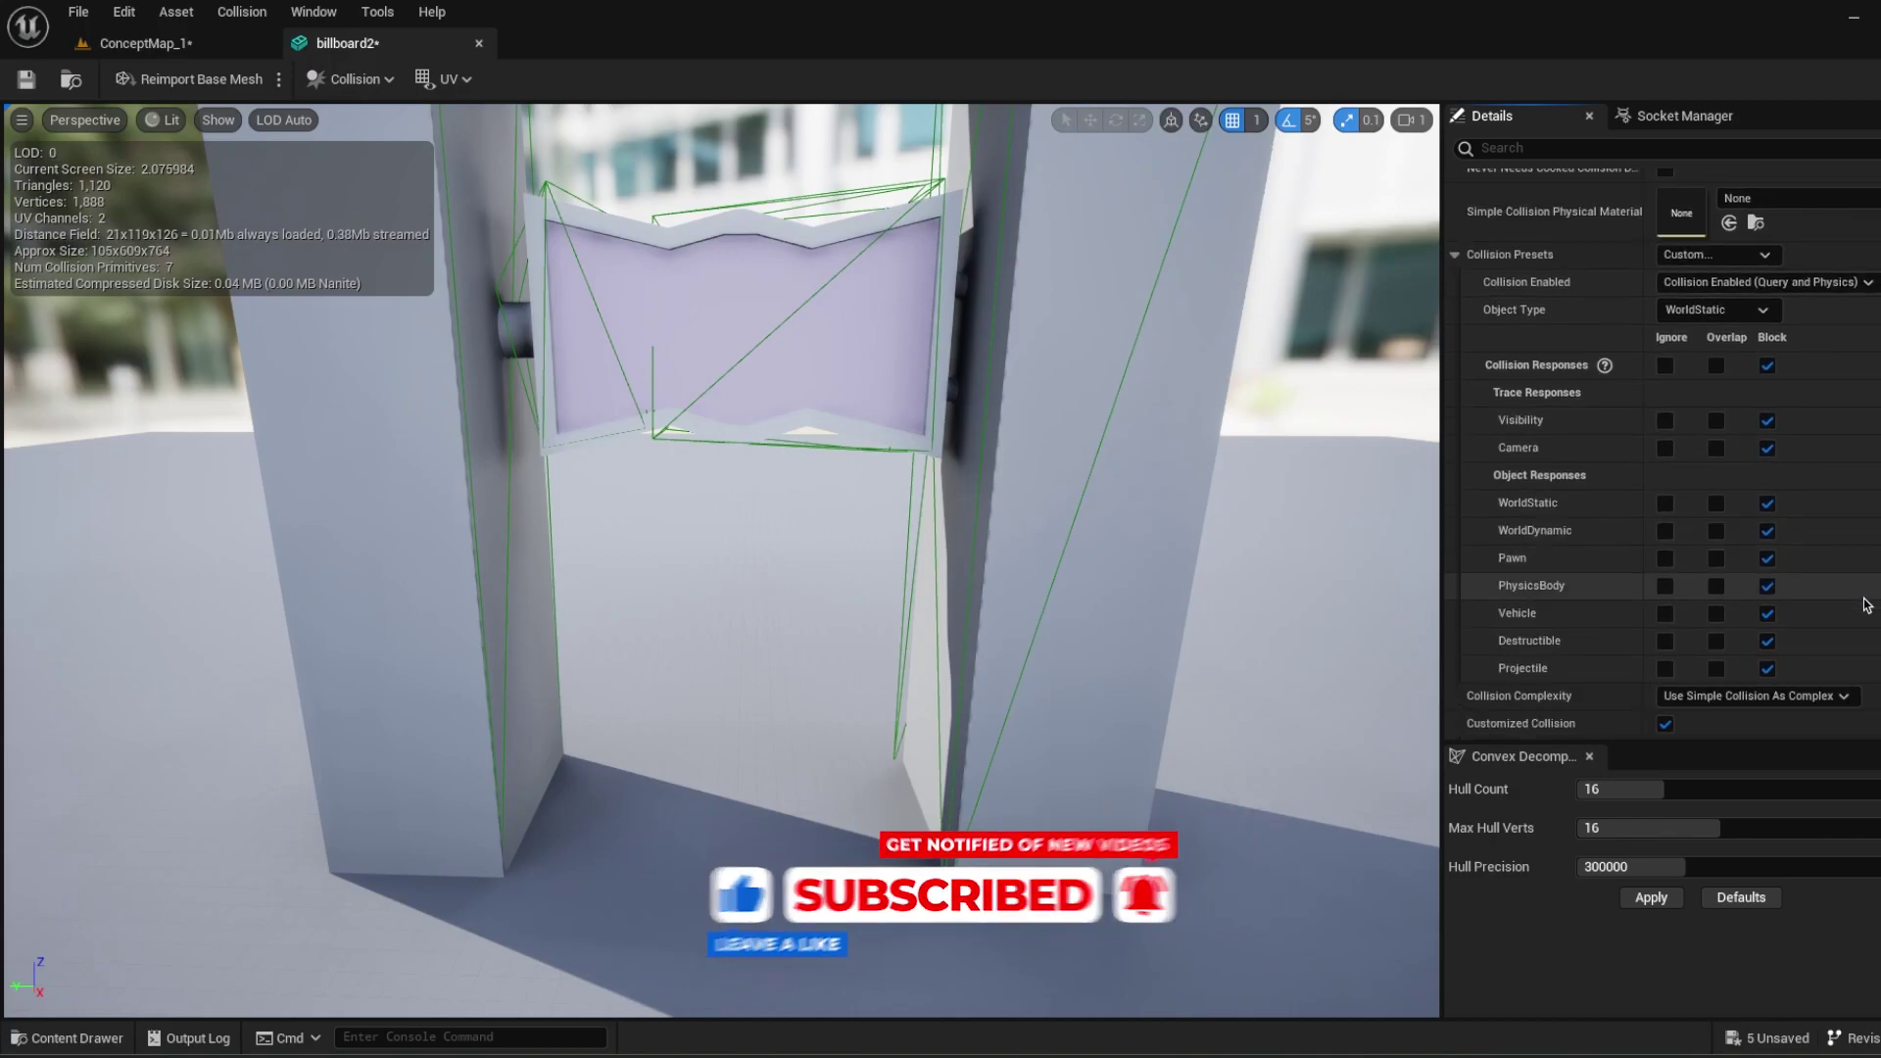
Examine the custom collision responses, collision complexity and primitive settings of billboard2, and collapse the preset details.
{"action": "scroll", "coordinate": [1866, 604], "scroll_direction": "down", "scroll_amount": 1}
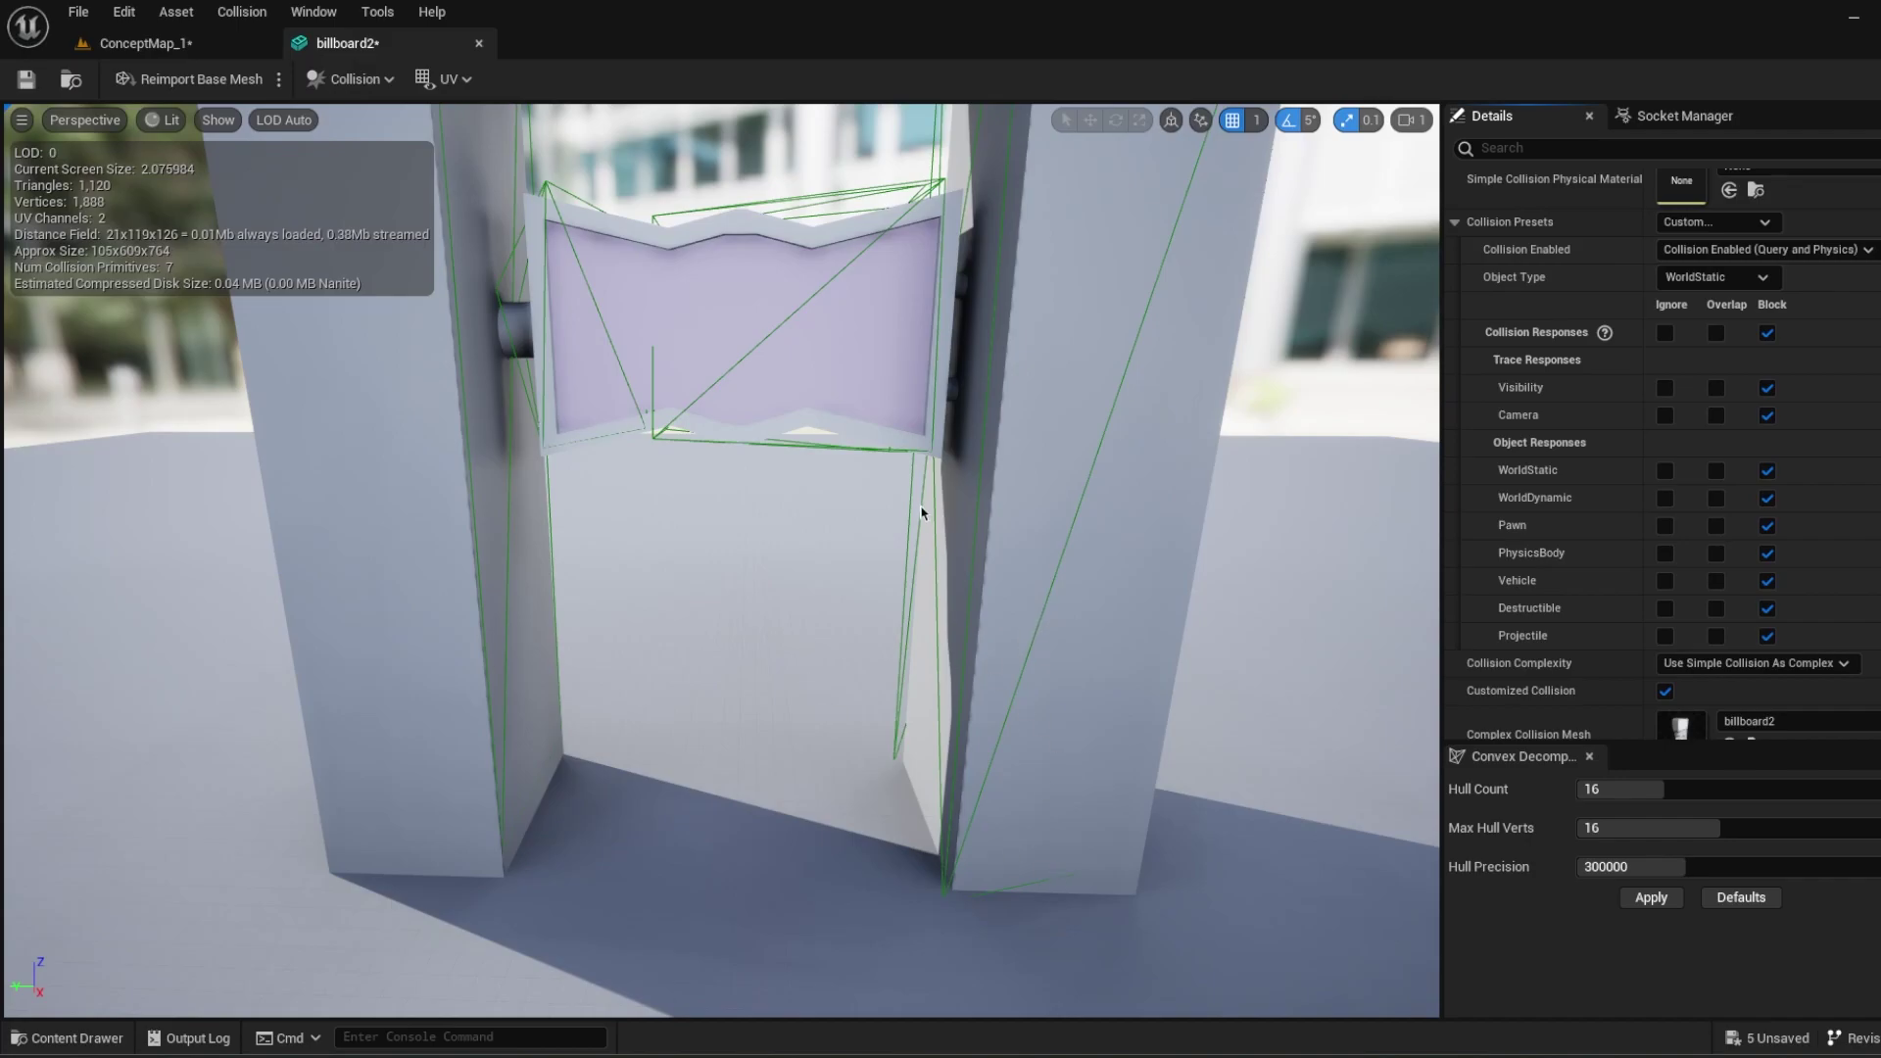
{"action": "scroll", "coordinate": [1544, 596], "scroll_direction": "down", "scroll_amount": 3}
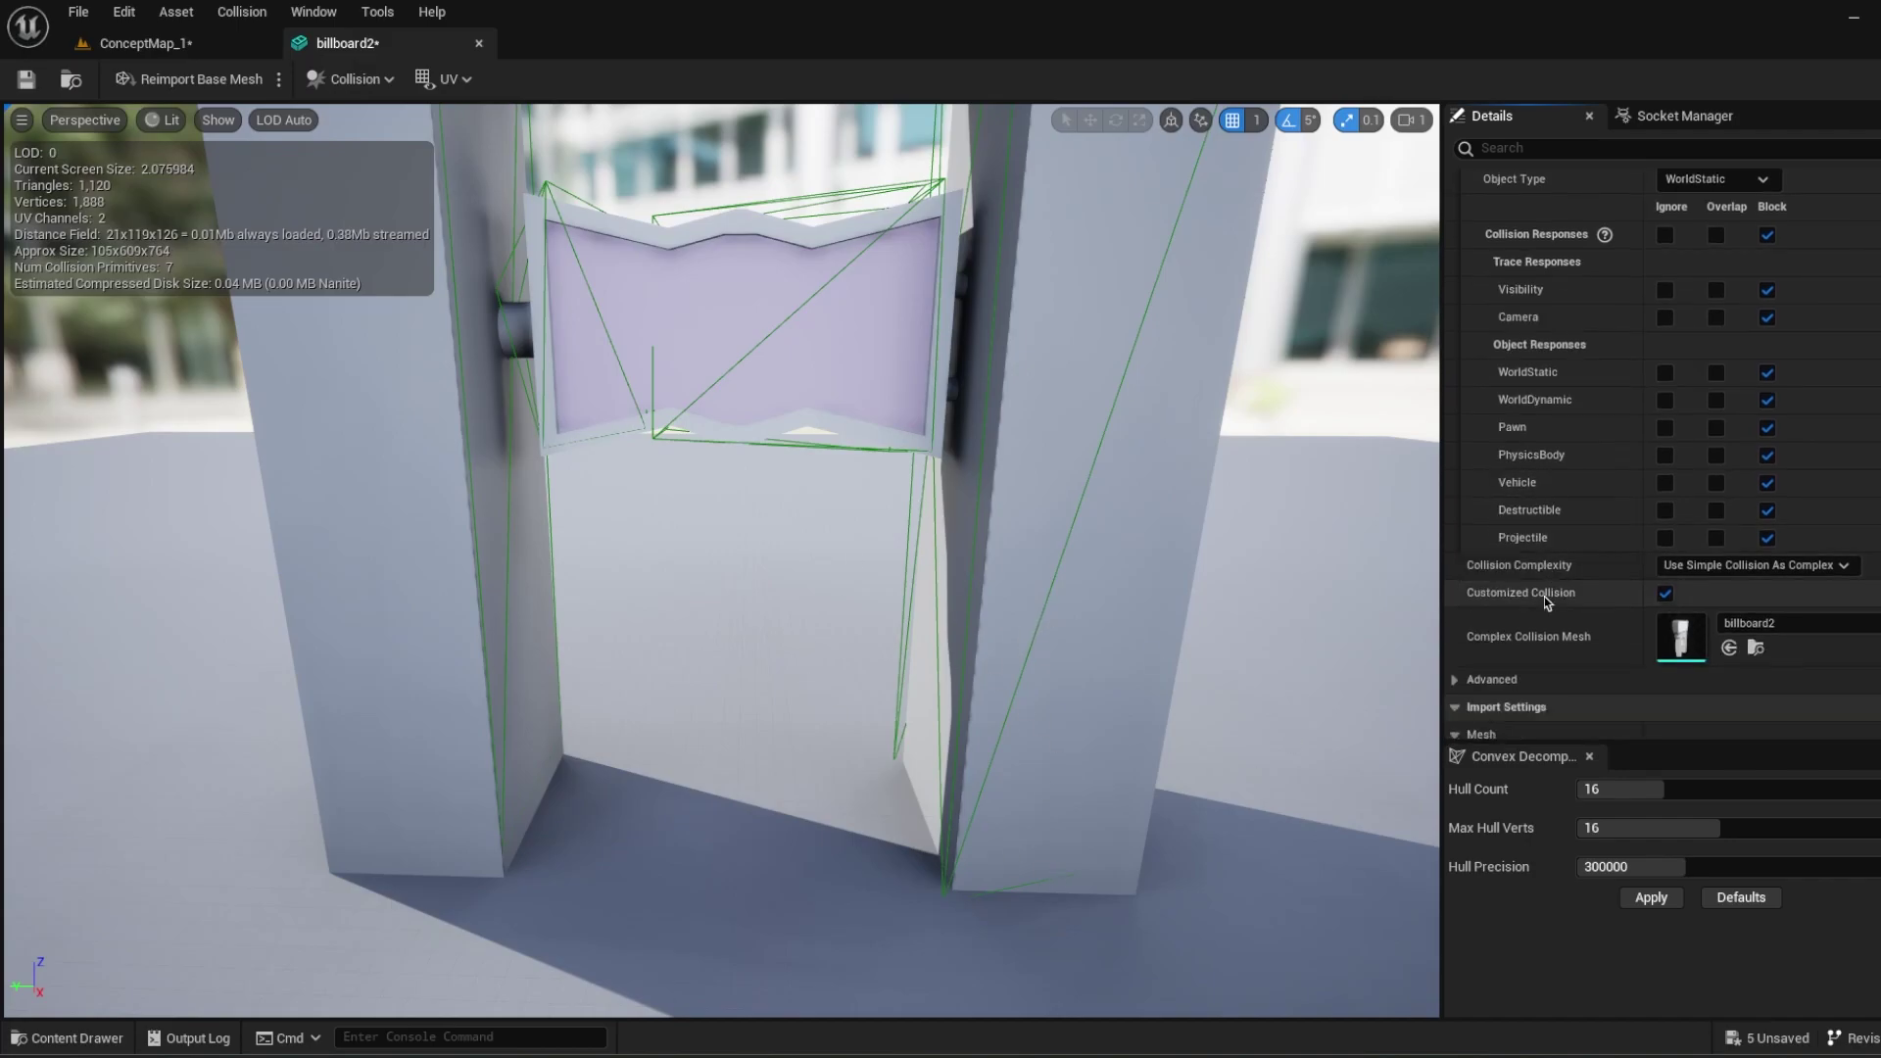
{"action": "scroll", "coordinate": [1544, 597], "scroll_direction": "up", "scroll_amount": 8}
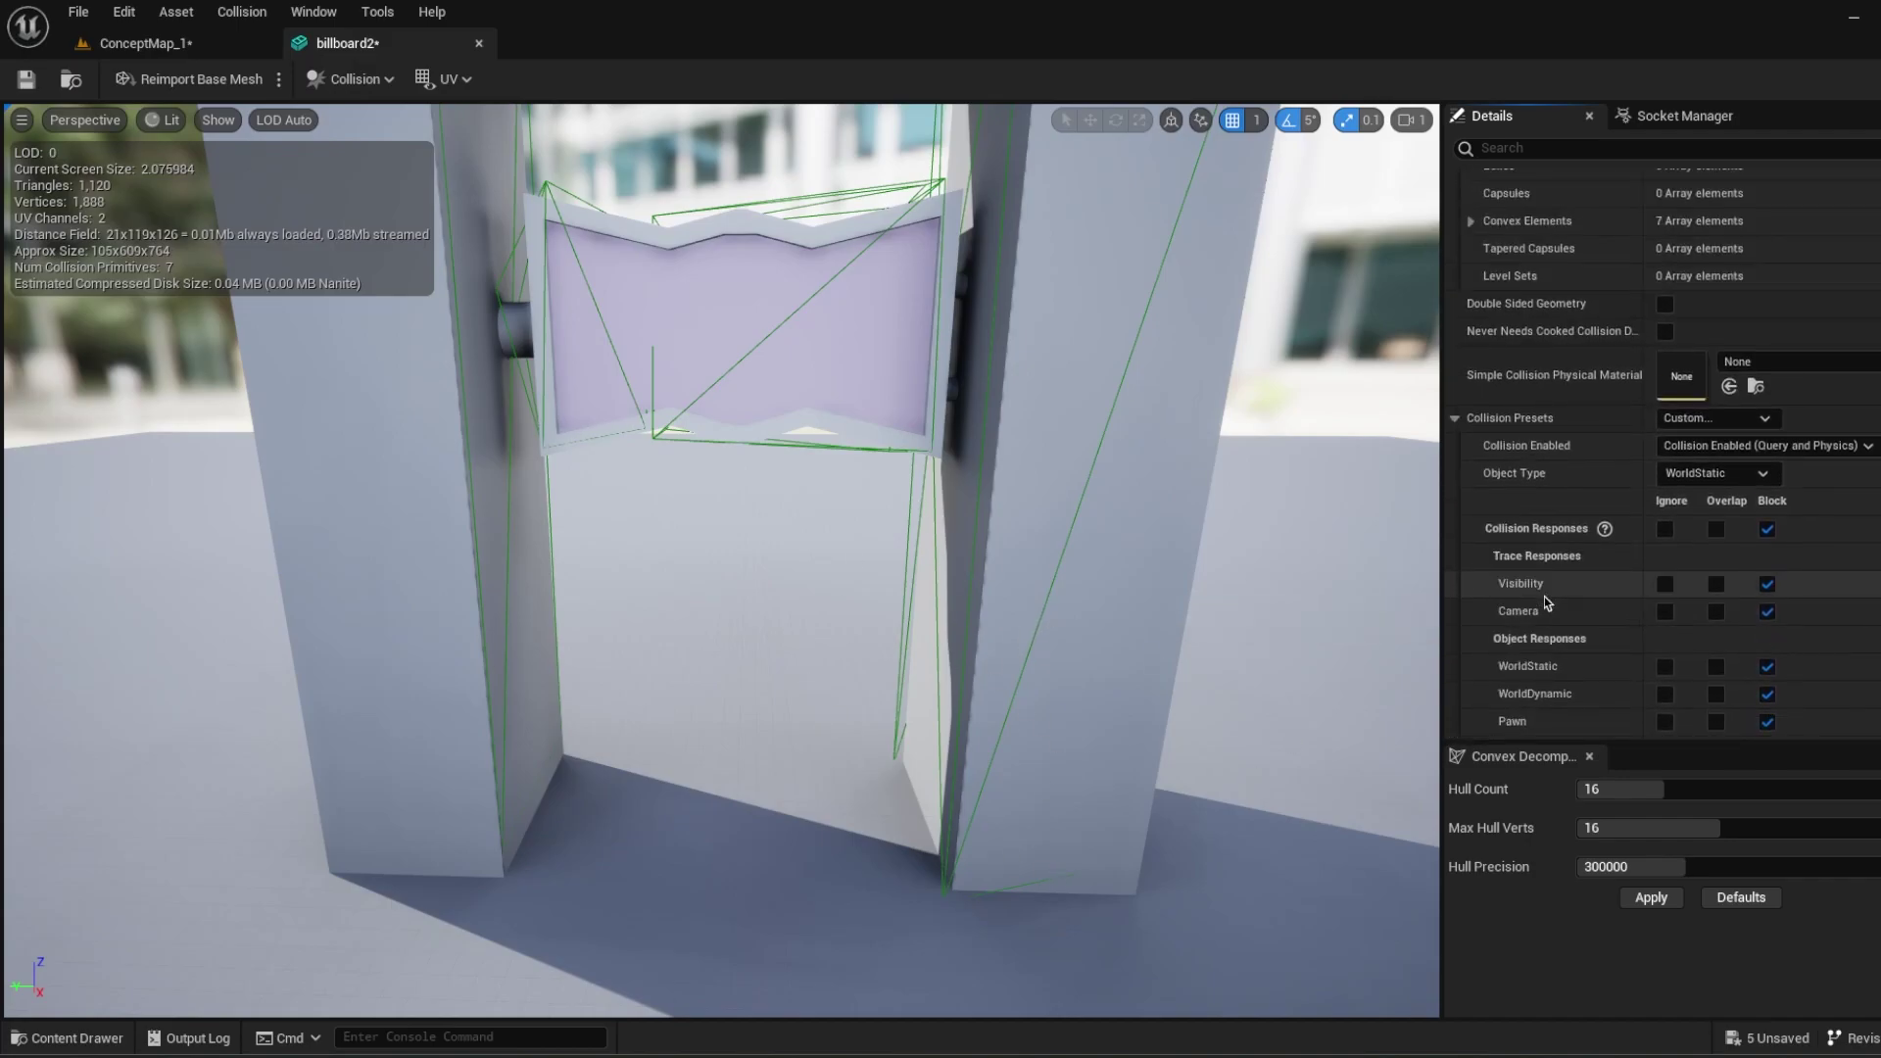
{"action": "scroll", "coordinate": [1544, 601], "scroll_direction": "up", "scroll_amount": 5}
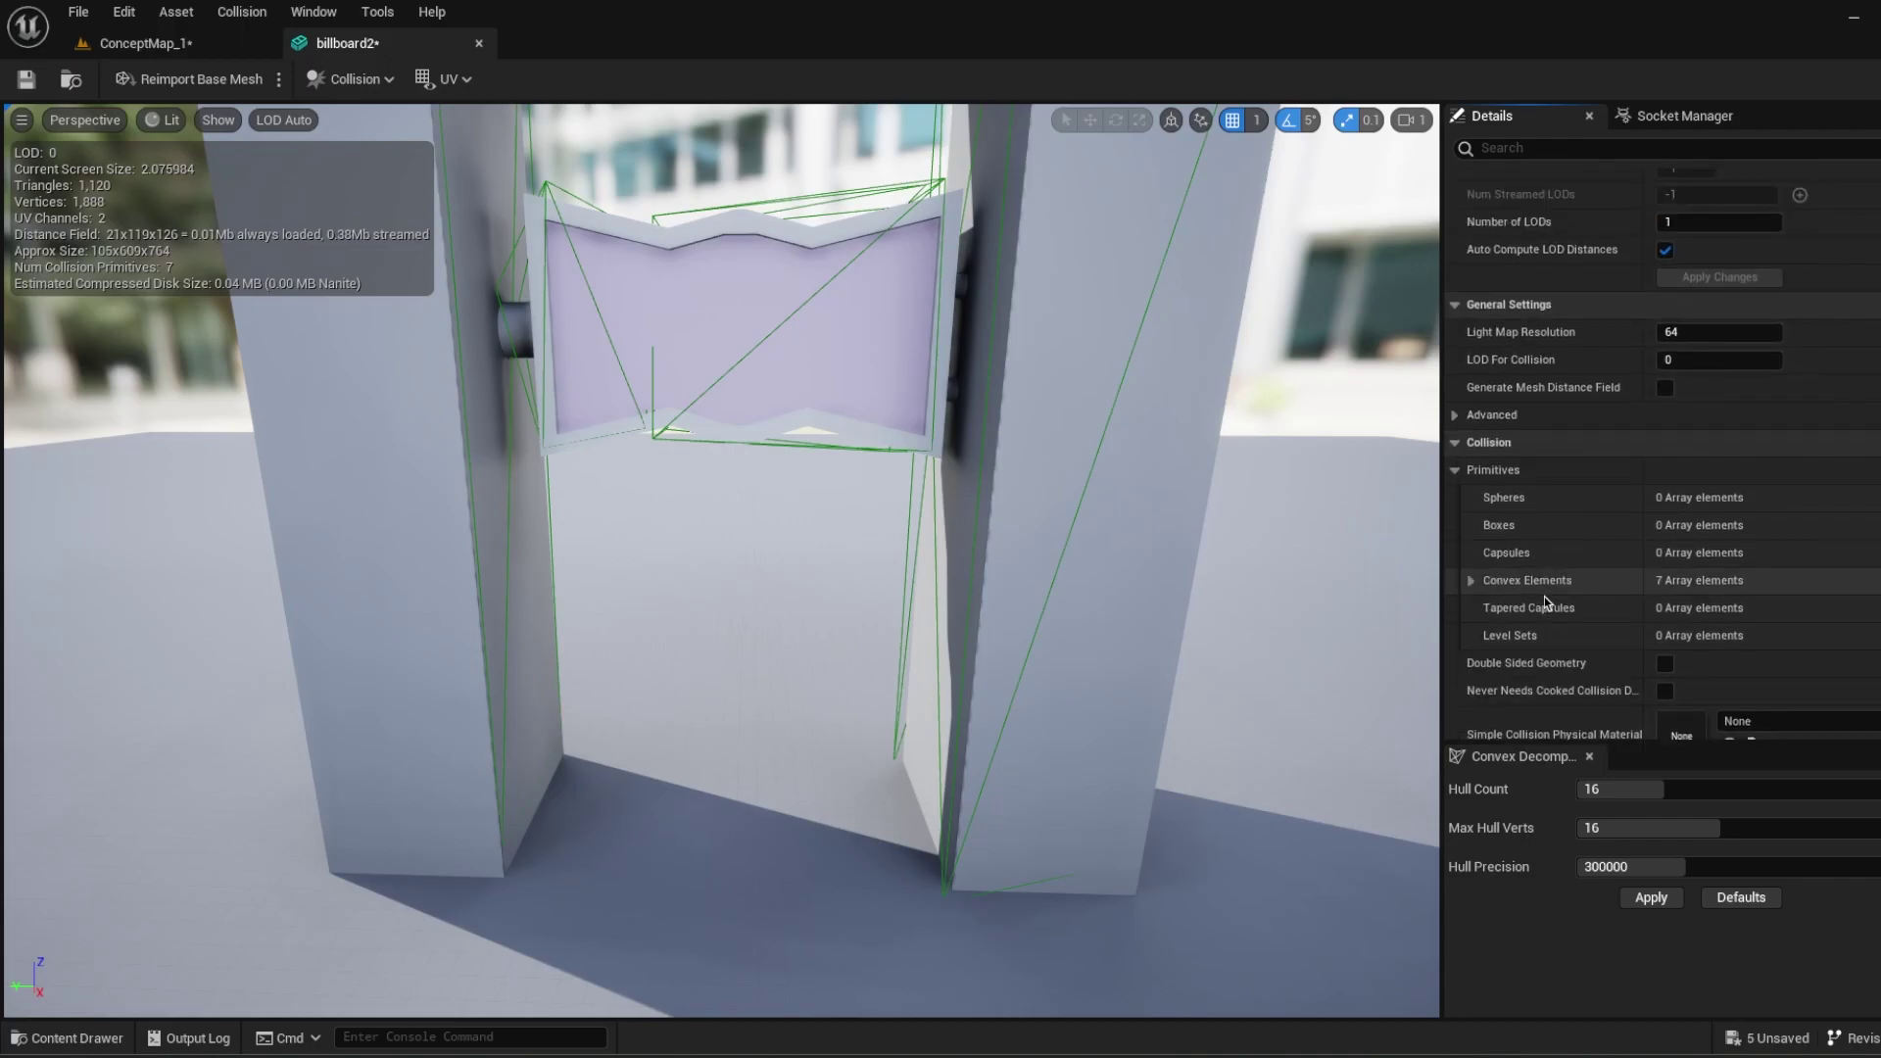
{"action": "scroll", "coordinate": [1544, 597], "scroll_direction": "down", "scroll_amount": 4}
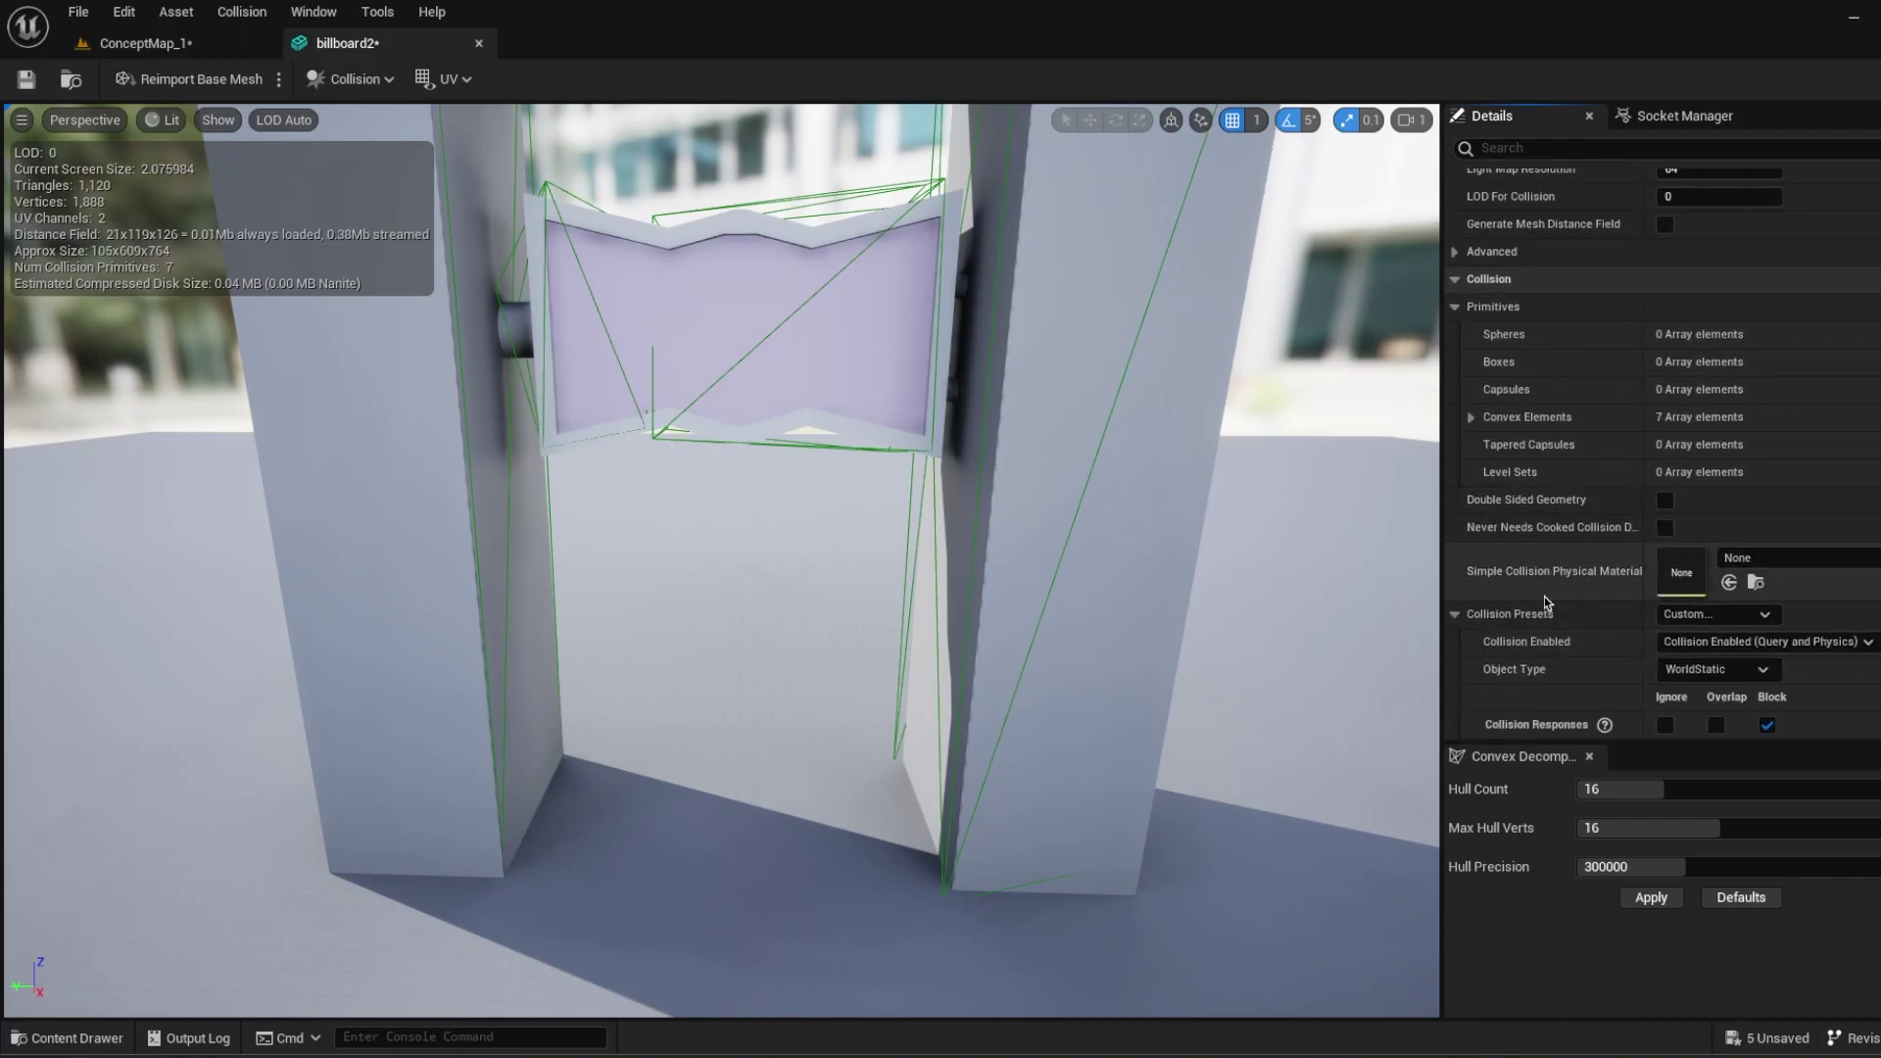
{"action": "scroll", "coordinate": [1543, 598], "scroll_direction": "down", "scroll_amount": 3}
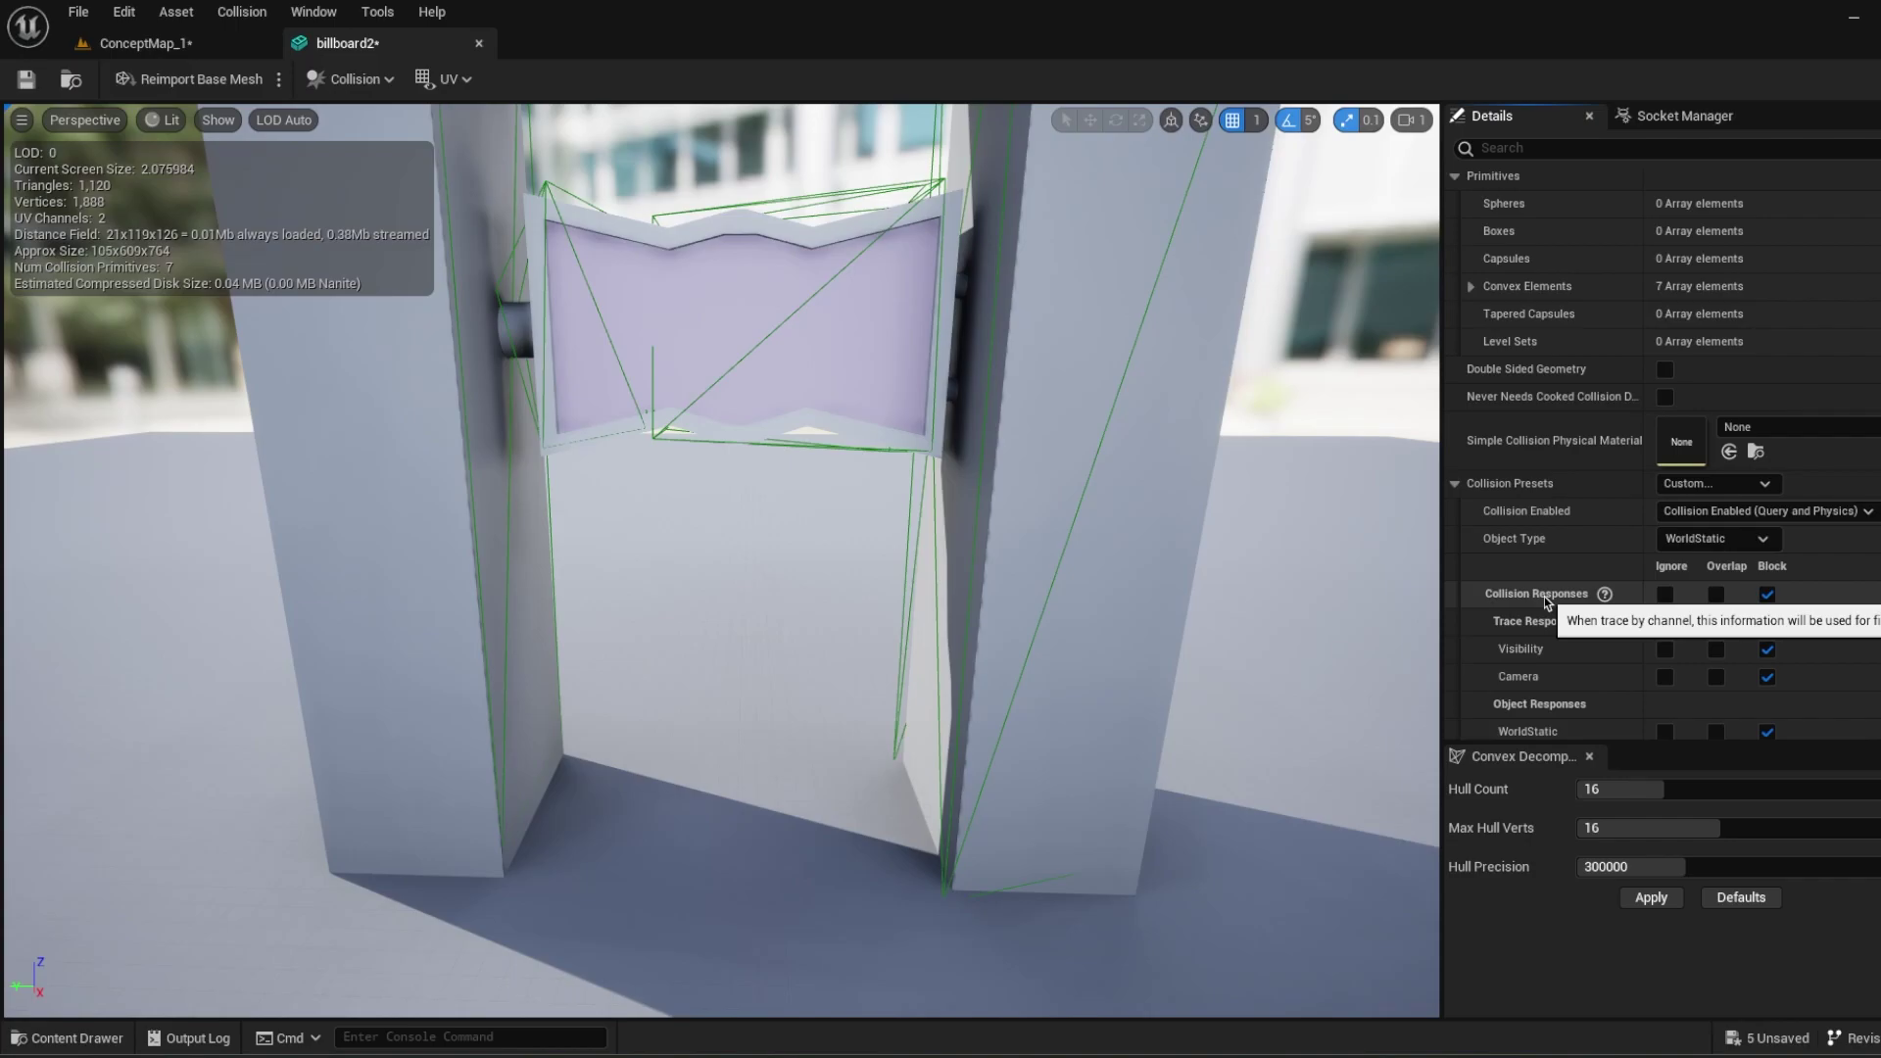
{"action": "scroll", "coordinate": [1544, 596], "scroll_direction": "down", "scroll_amount": 2}
{"action": "left_click", "coordinate": [1456, 421]}
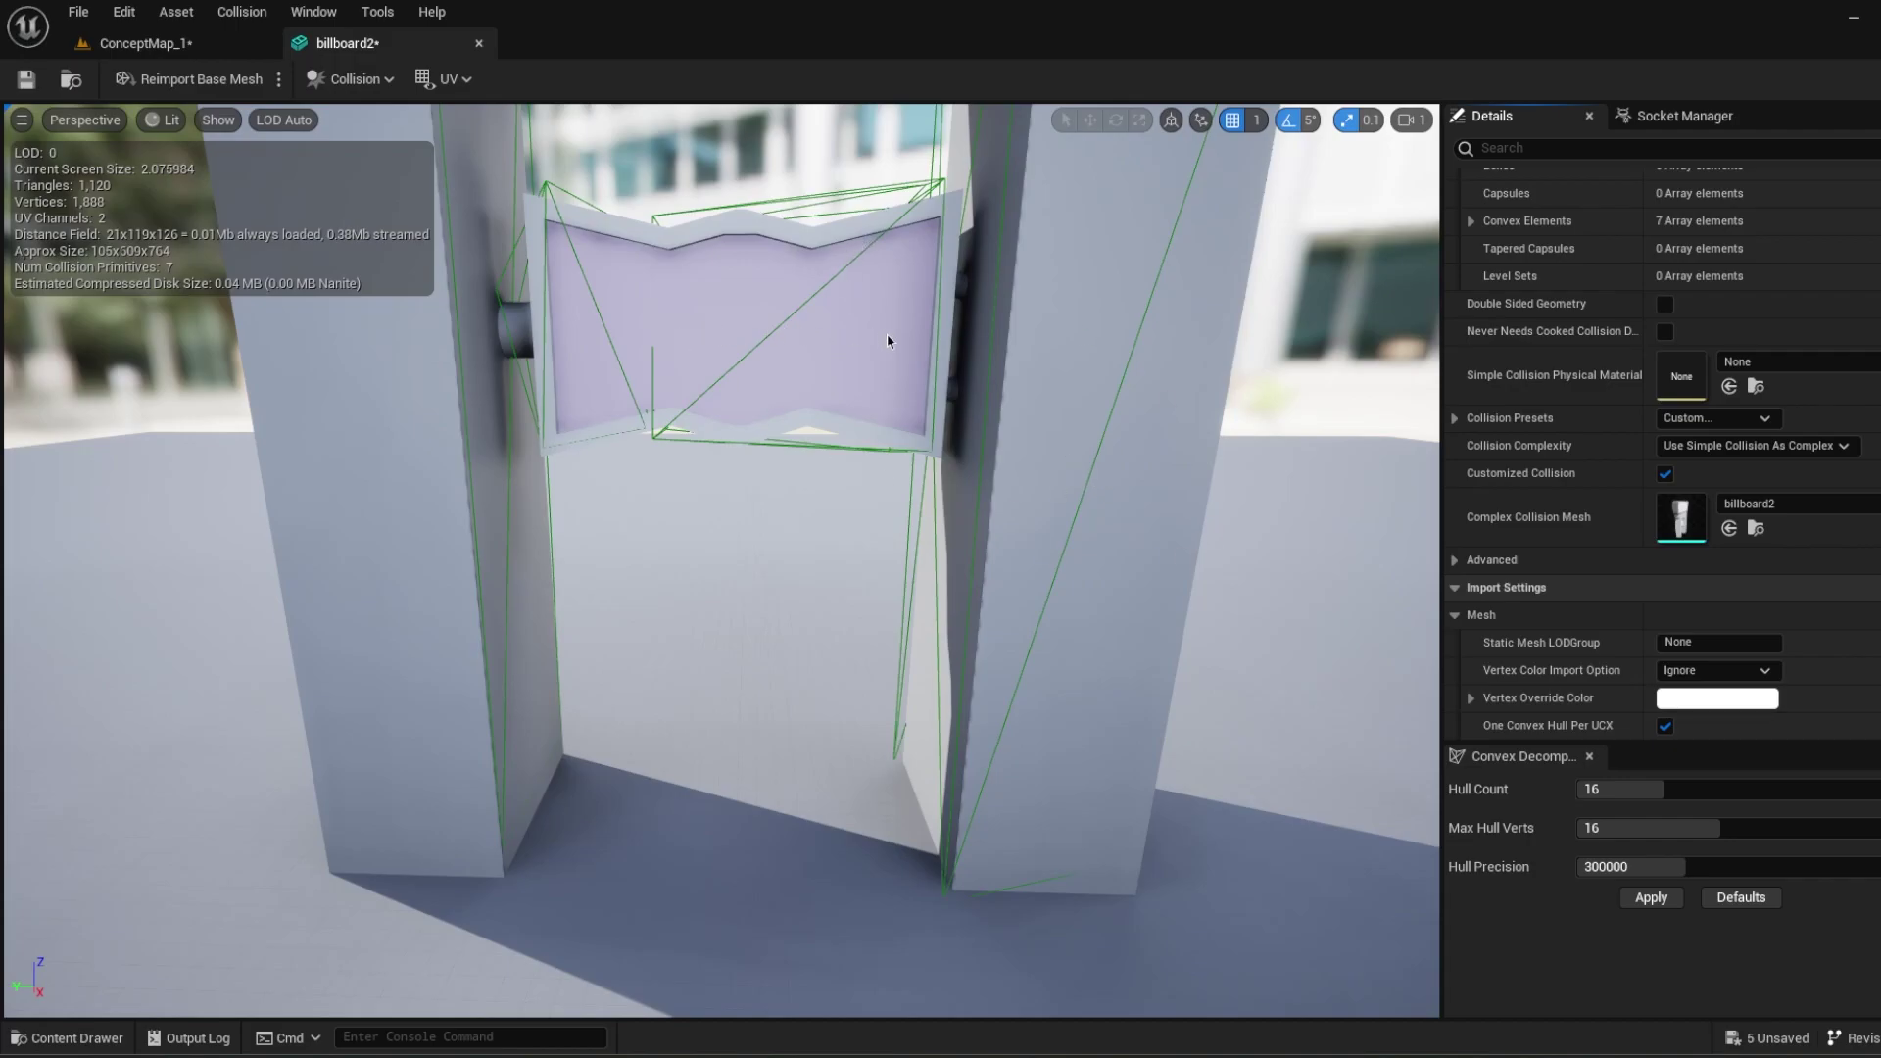
Set Collision Complexity to Project Default, clear the Complex Collision Mesh, and save billboard2.
{"action": "left_click", "coordinate": [1753, 446]}
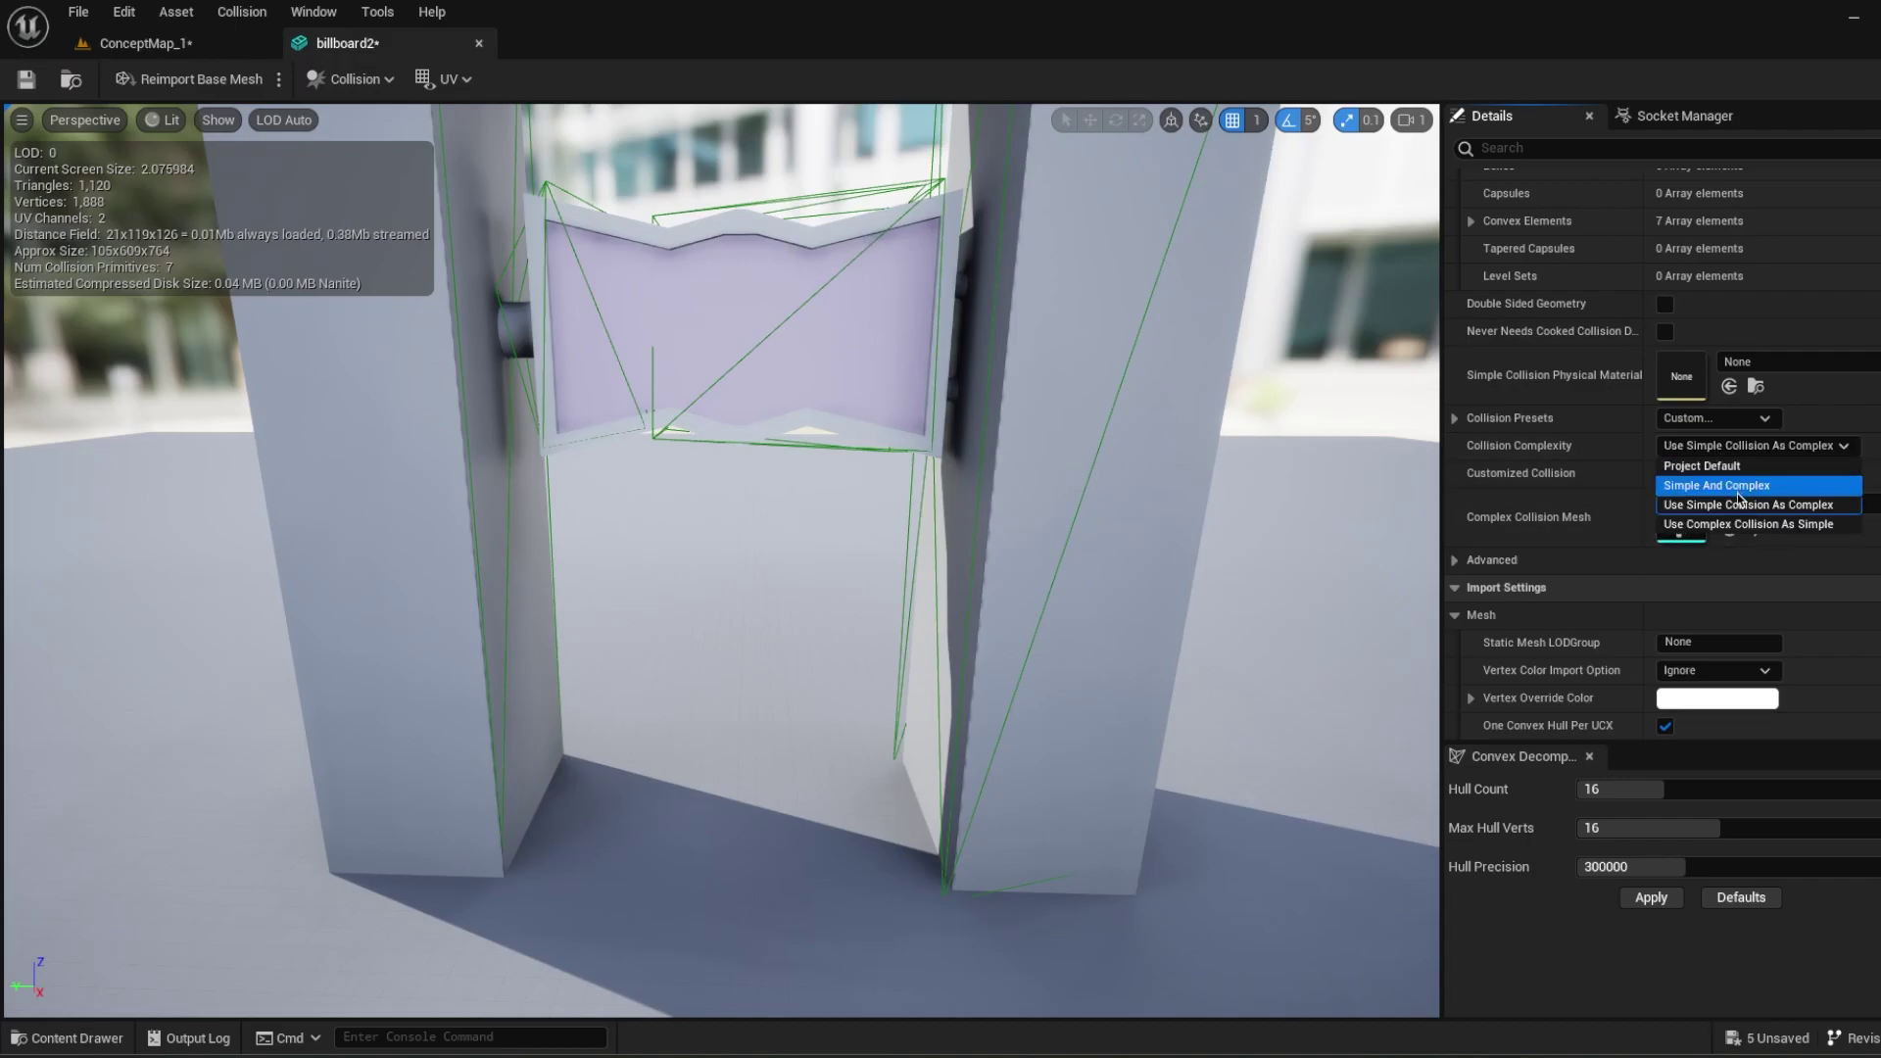
{"action": "left_click", "coordinate": [1729, 468]}
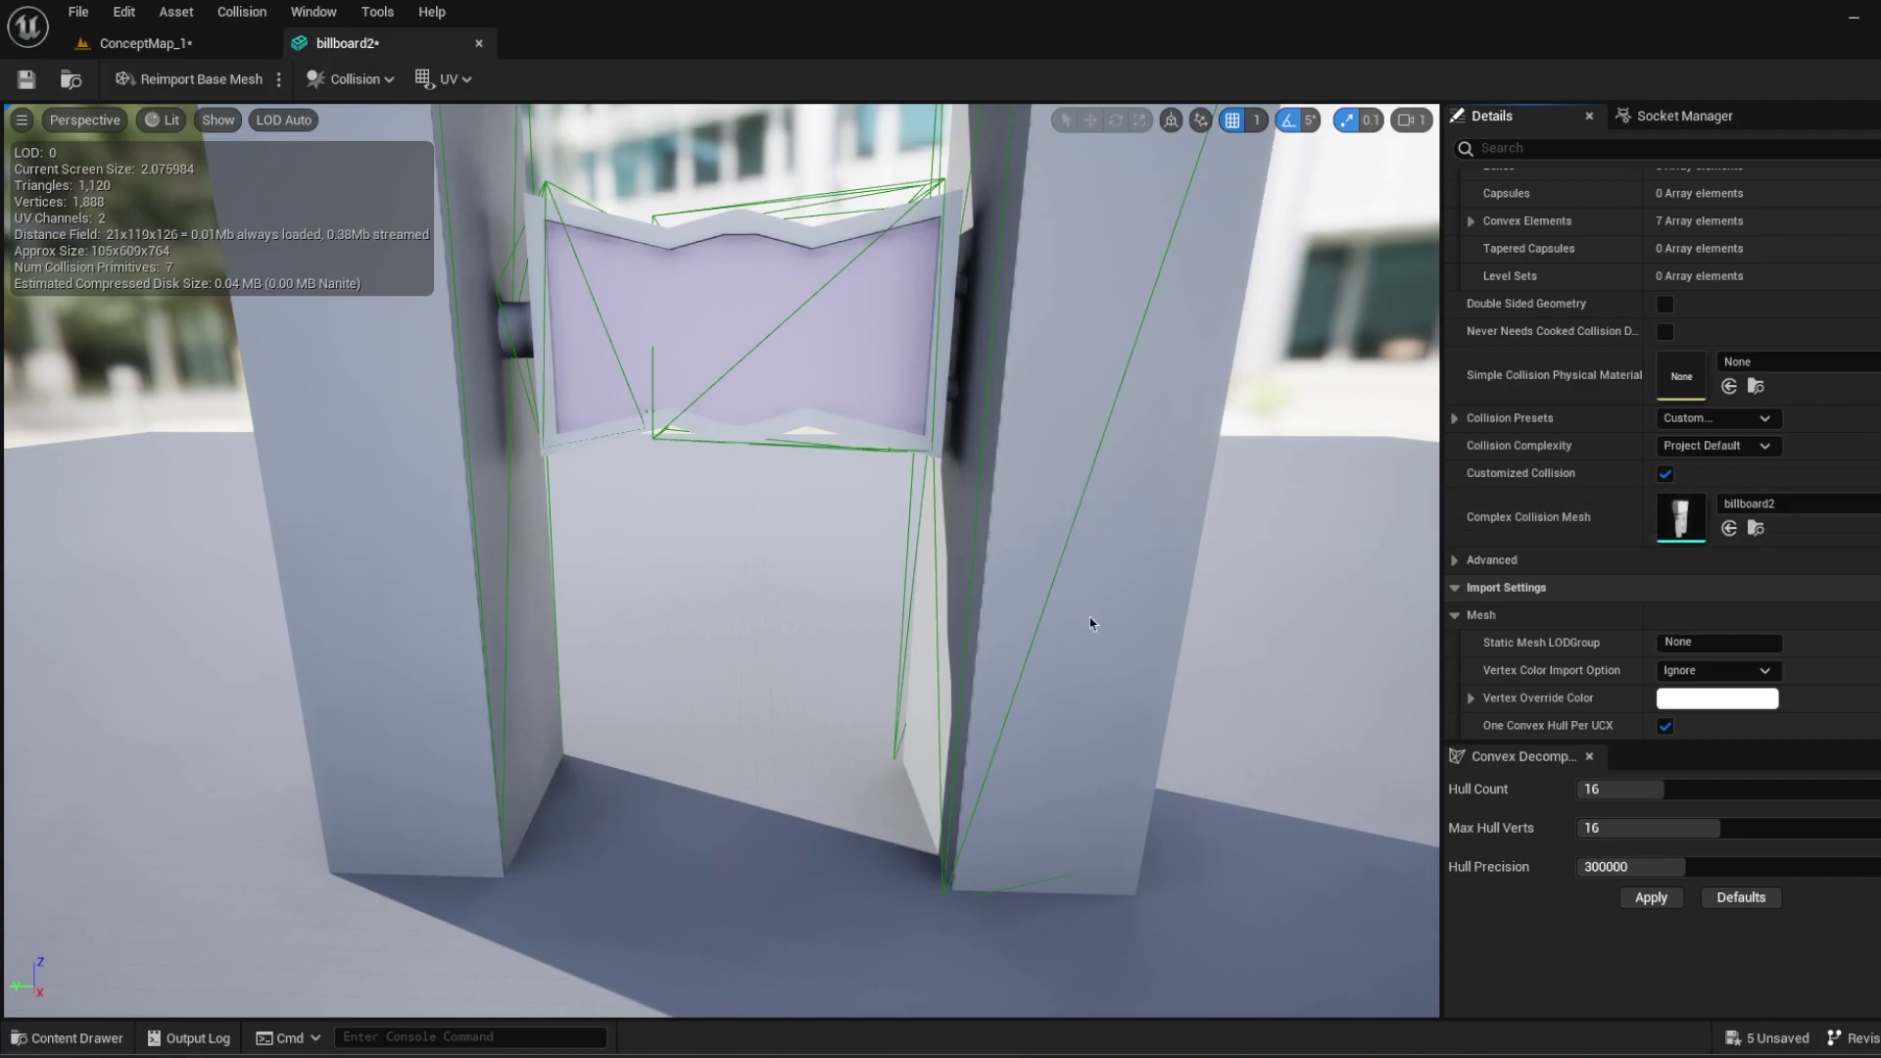
{"action": "left_click", "coordinate": [22, 82]}
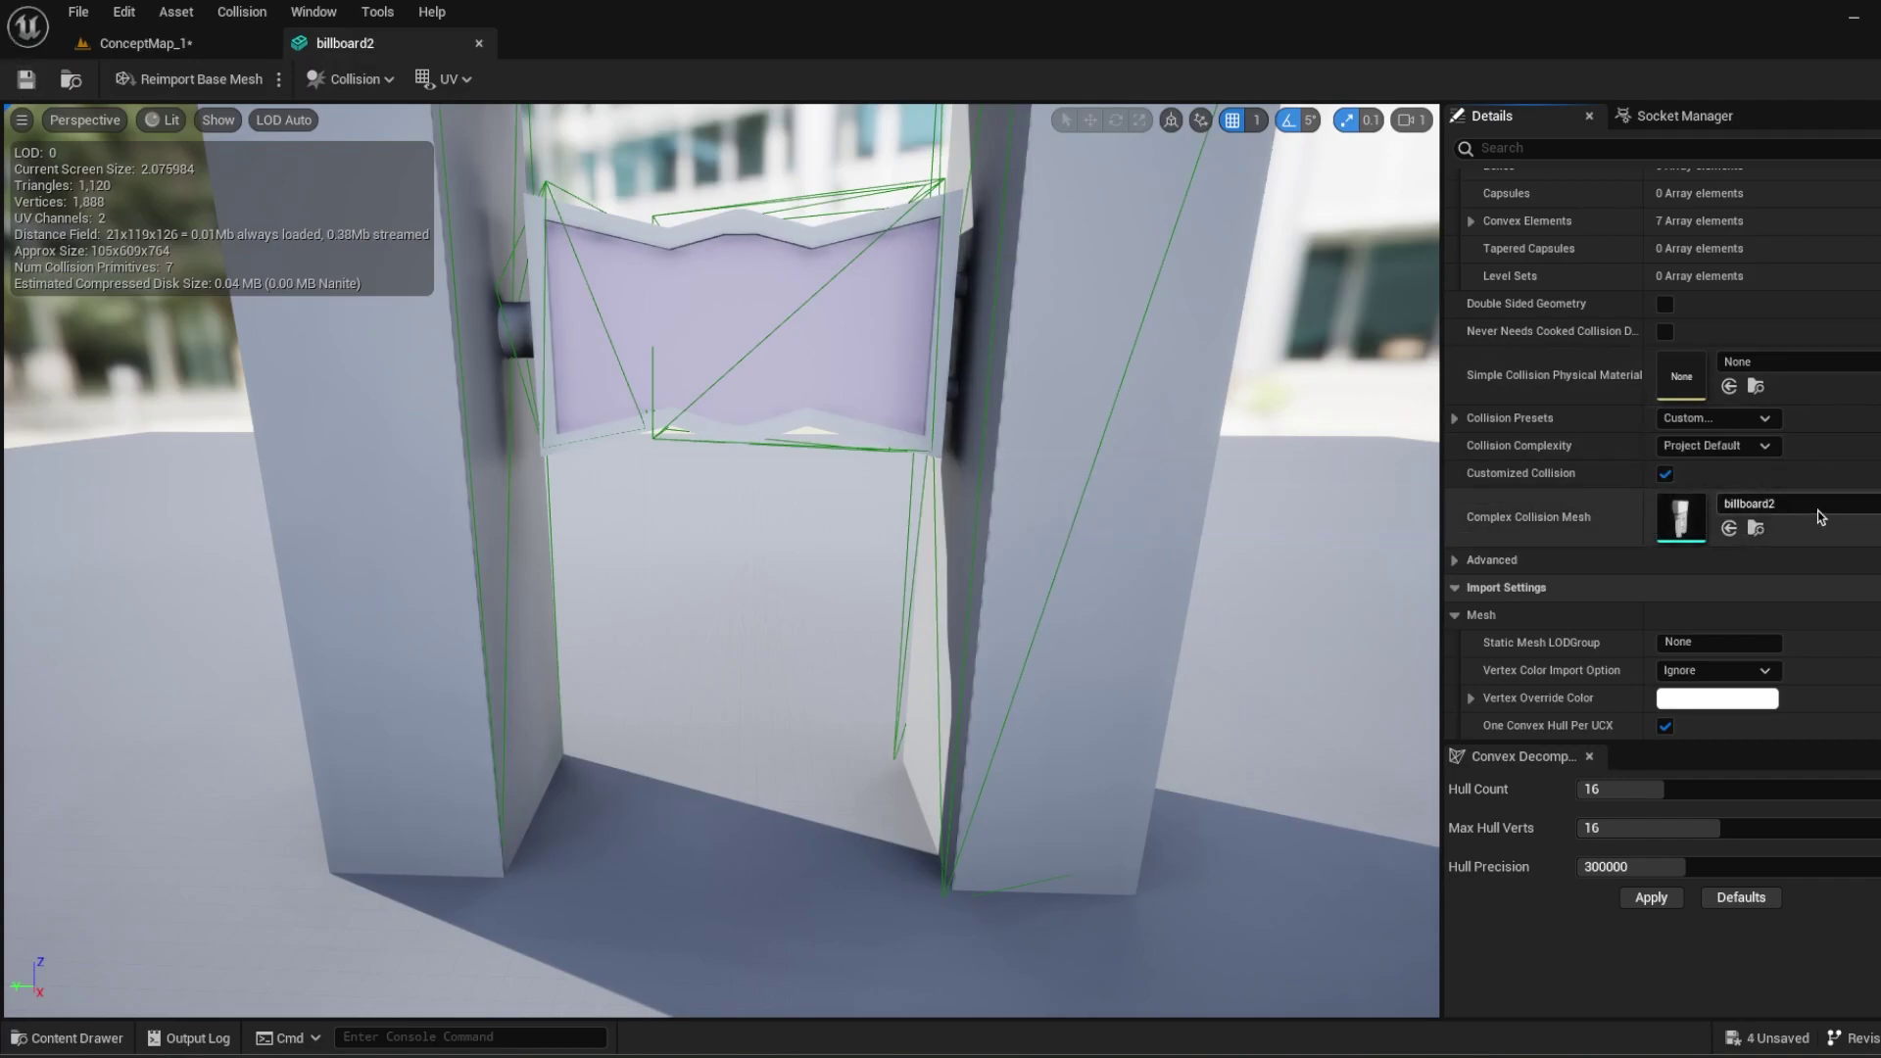
{"action": "left_click", "coordinate": [1878, 517]}
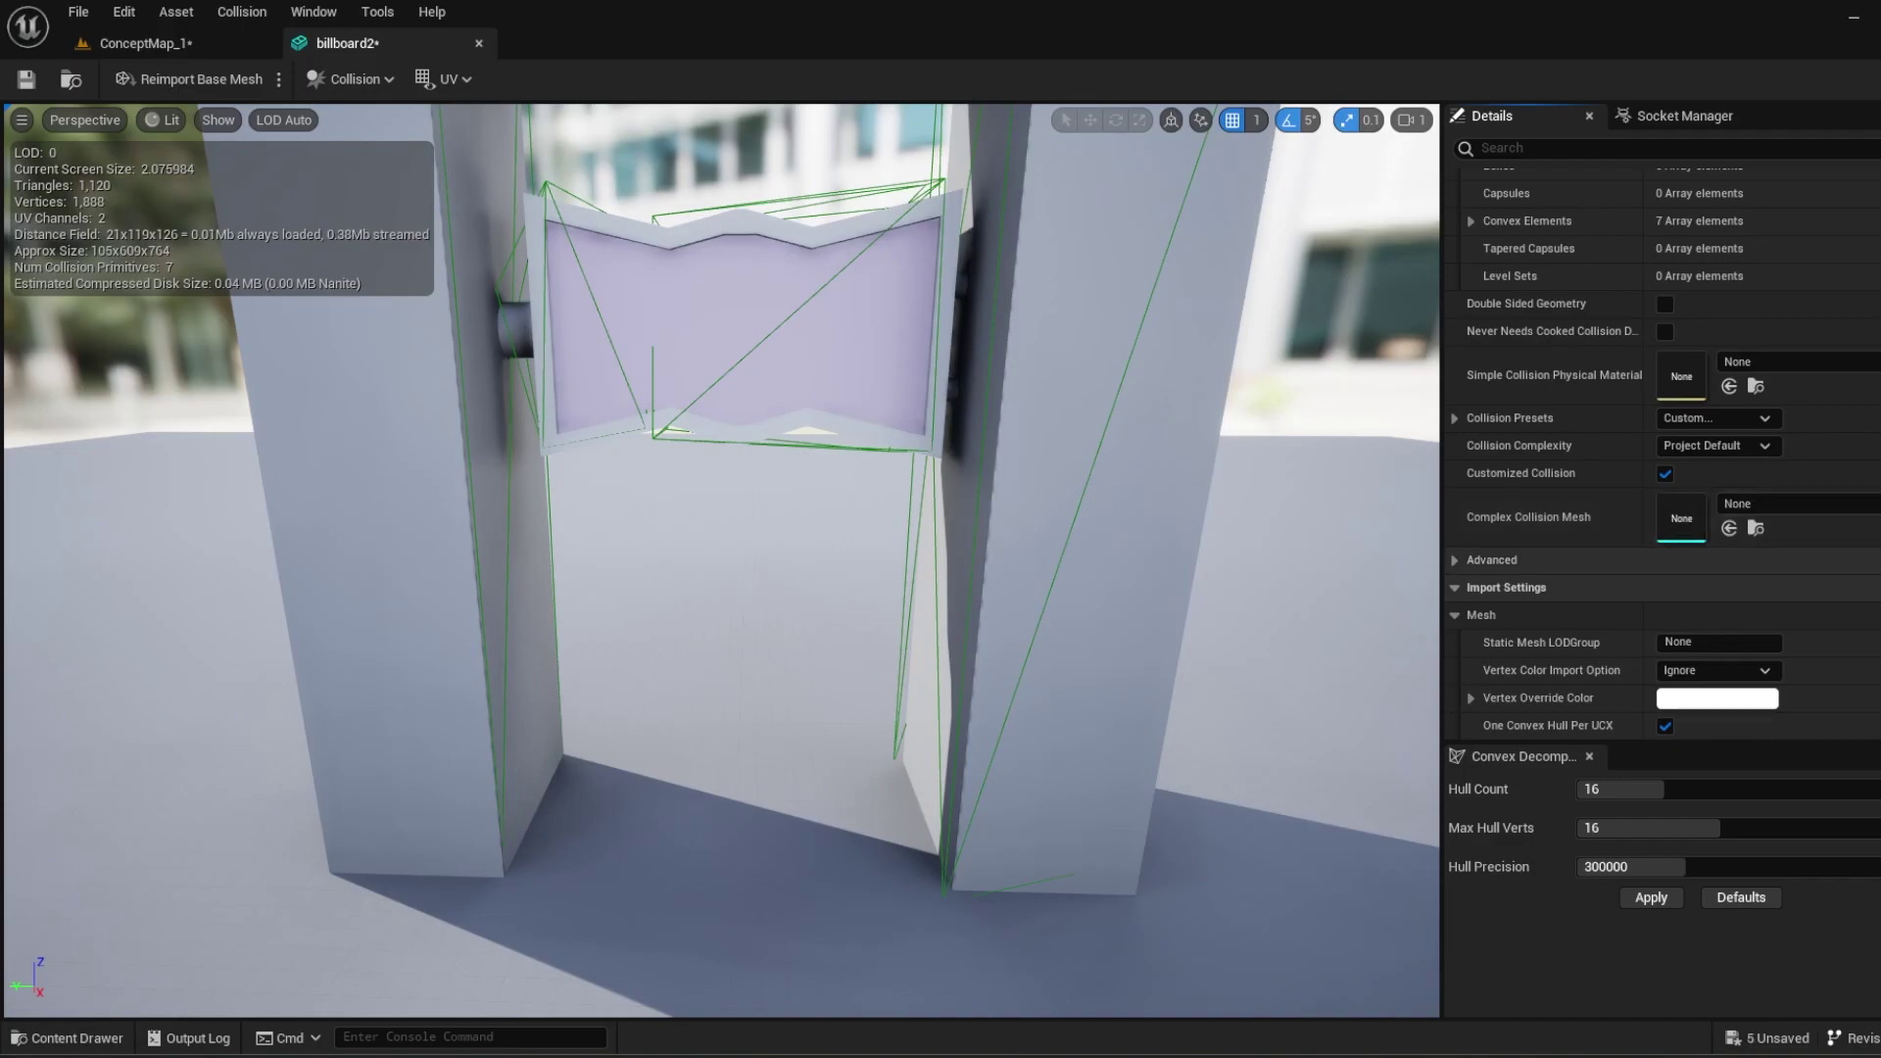
{"action": "left_click", "coordinate": [22, 80]}
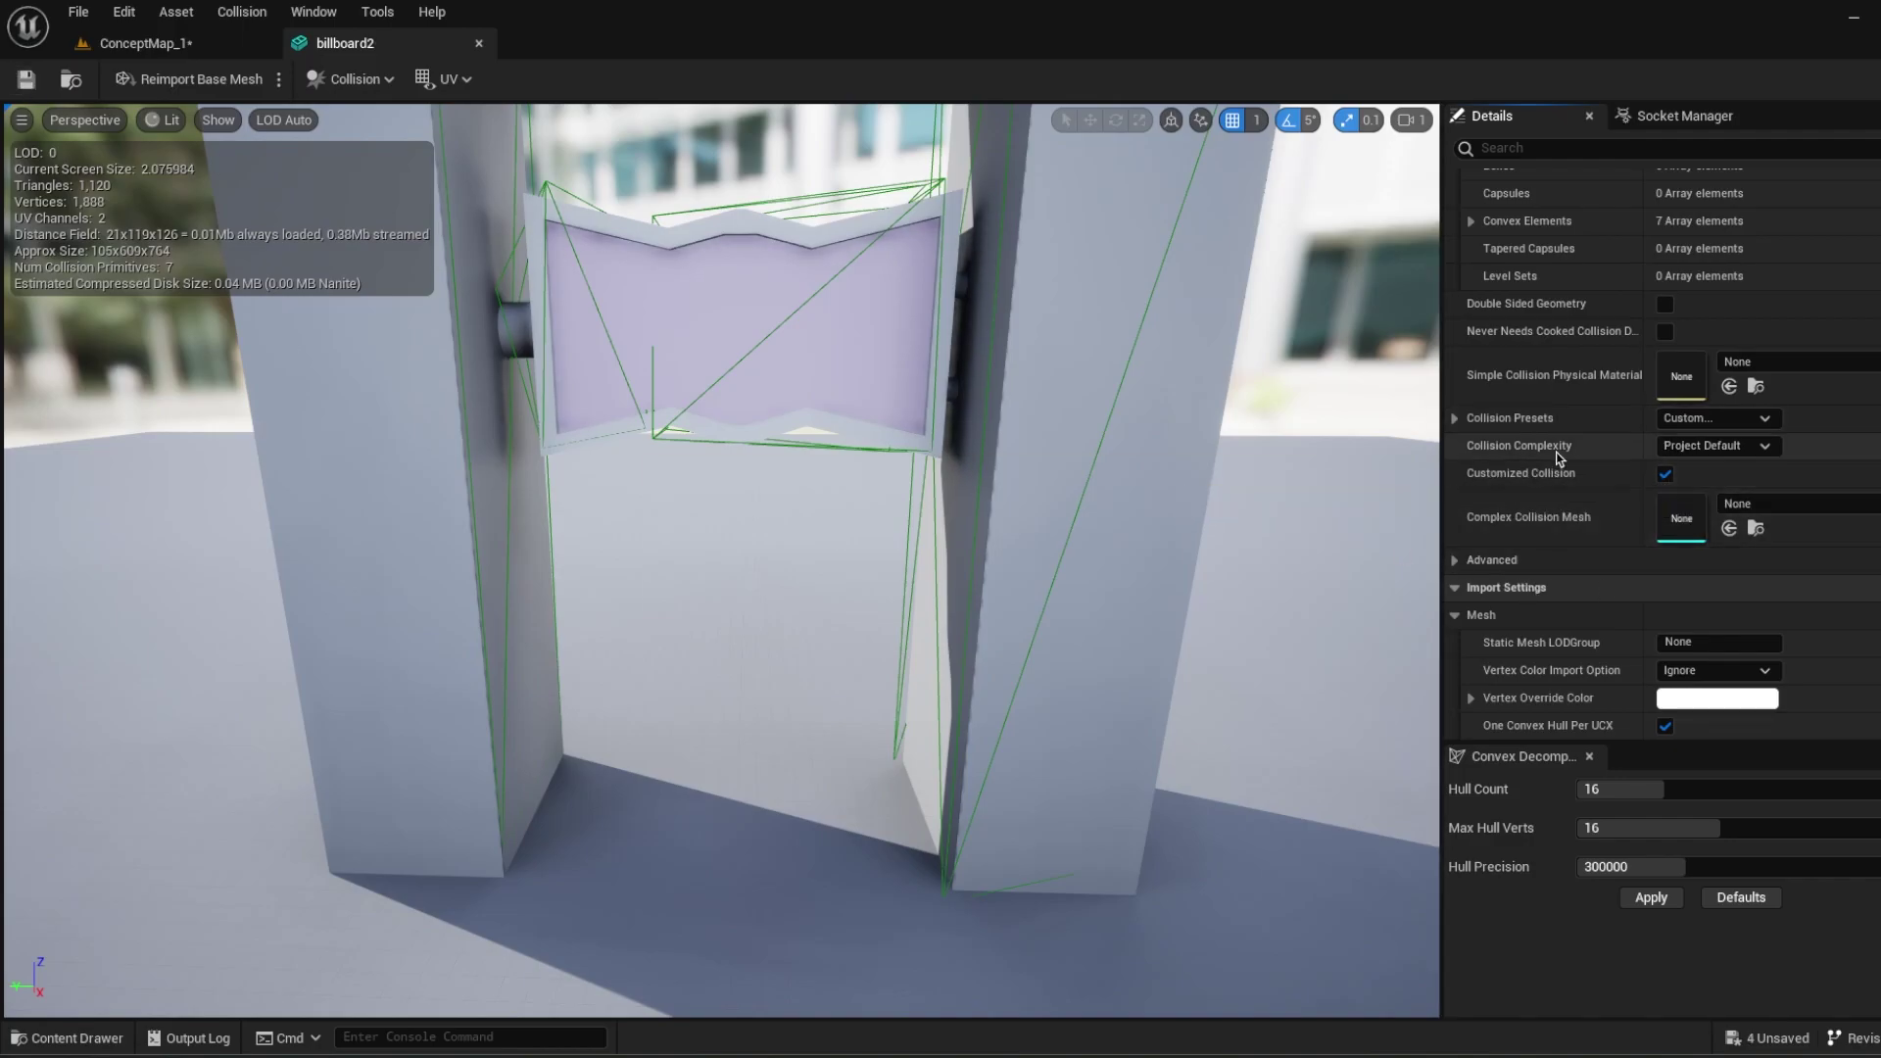
Display the complex collision instead of the simple one, and examine it around the billboard's legs and hanging sign along with the mesh import settings.
{"action": "left_click", "coordinate": [217, 119]}
{"action": "left_click", "coordinate": [217, 409]}
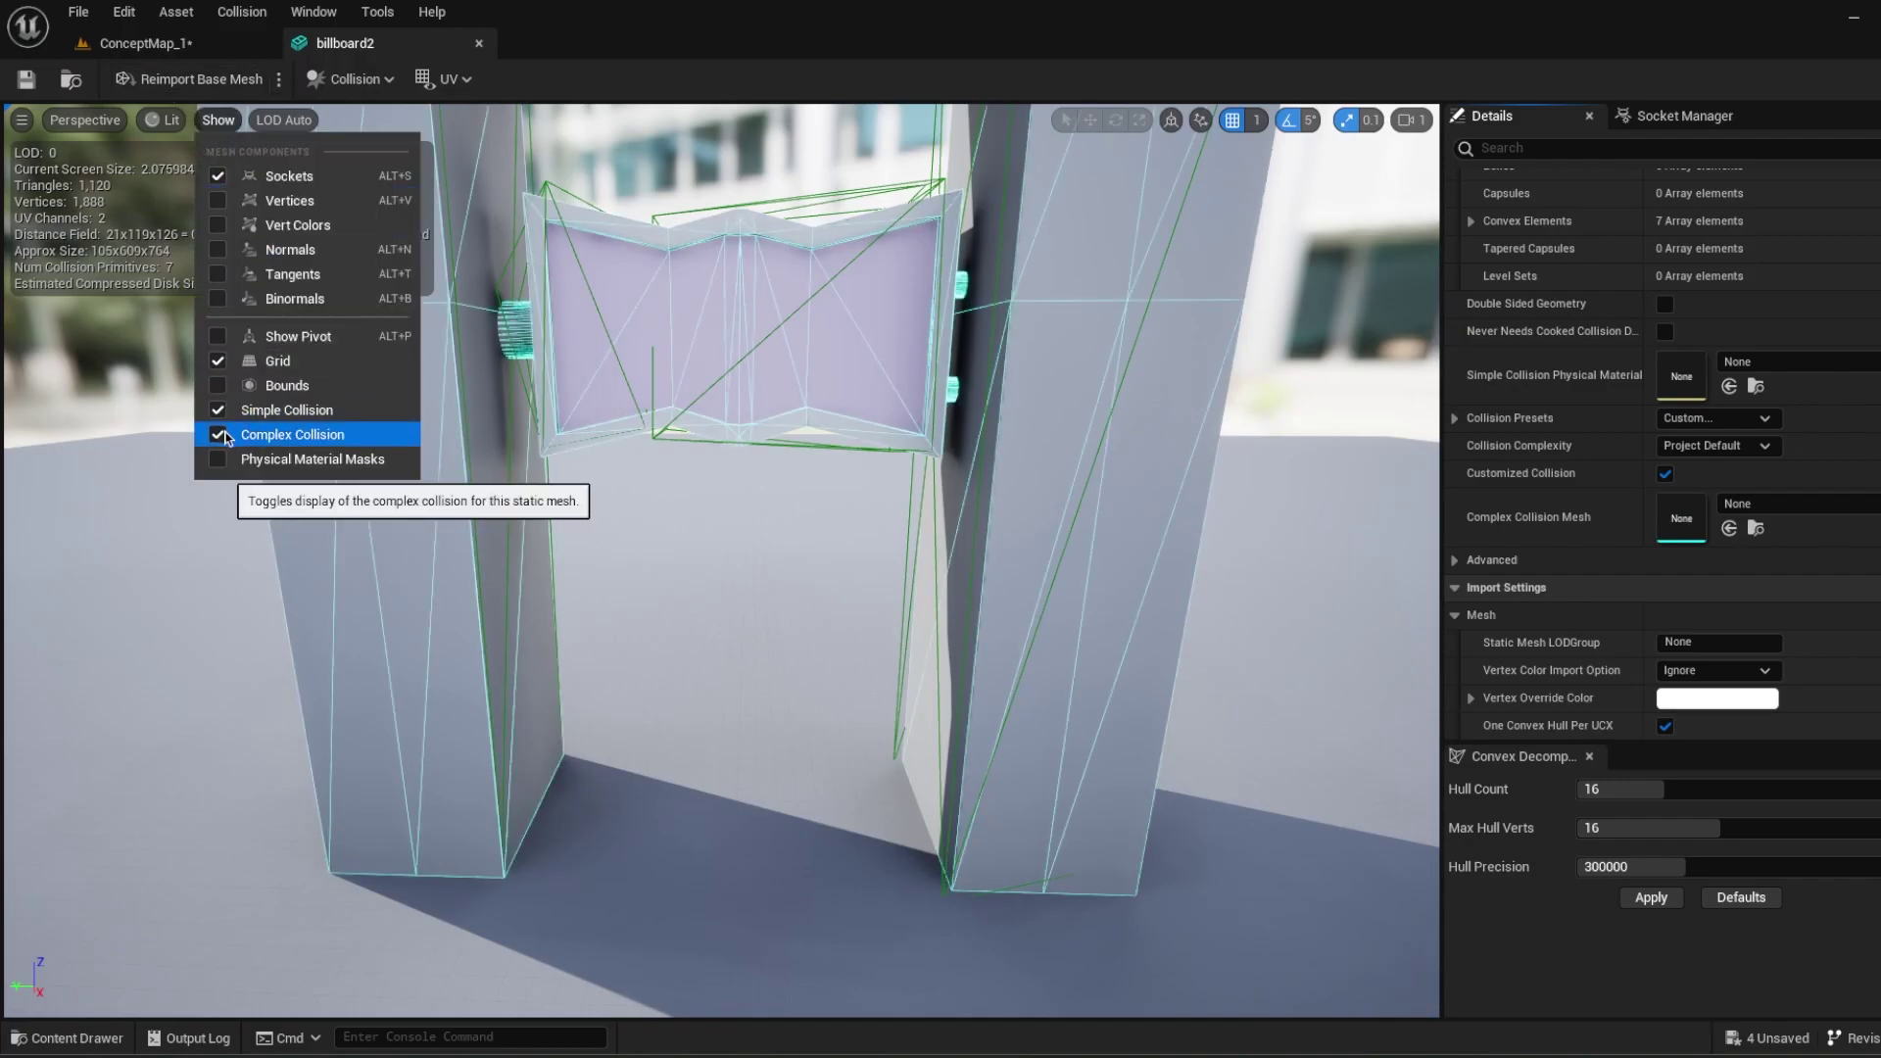
{"action": "left_click", "coordinate": [218, 410]}
{"action": "right_click_drag", "start_coordinate": [563, 475], "coordinate": [544, 387]}
{"action": "key", "text": "s"}
{"action": "key", "text": "s"}
{"action": "key", "text": "w"}
{"action": "key", "text": "s"}
{"action": "right_click_drag", "start_coordinate": [743, 554], "coordinate": [759, 645]}
{"action": "key", "text": "w"}
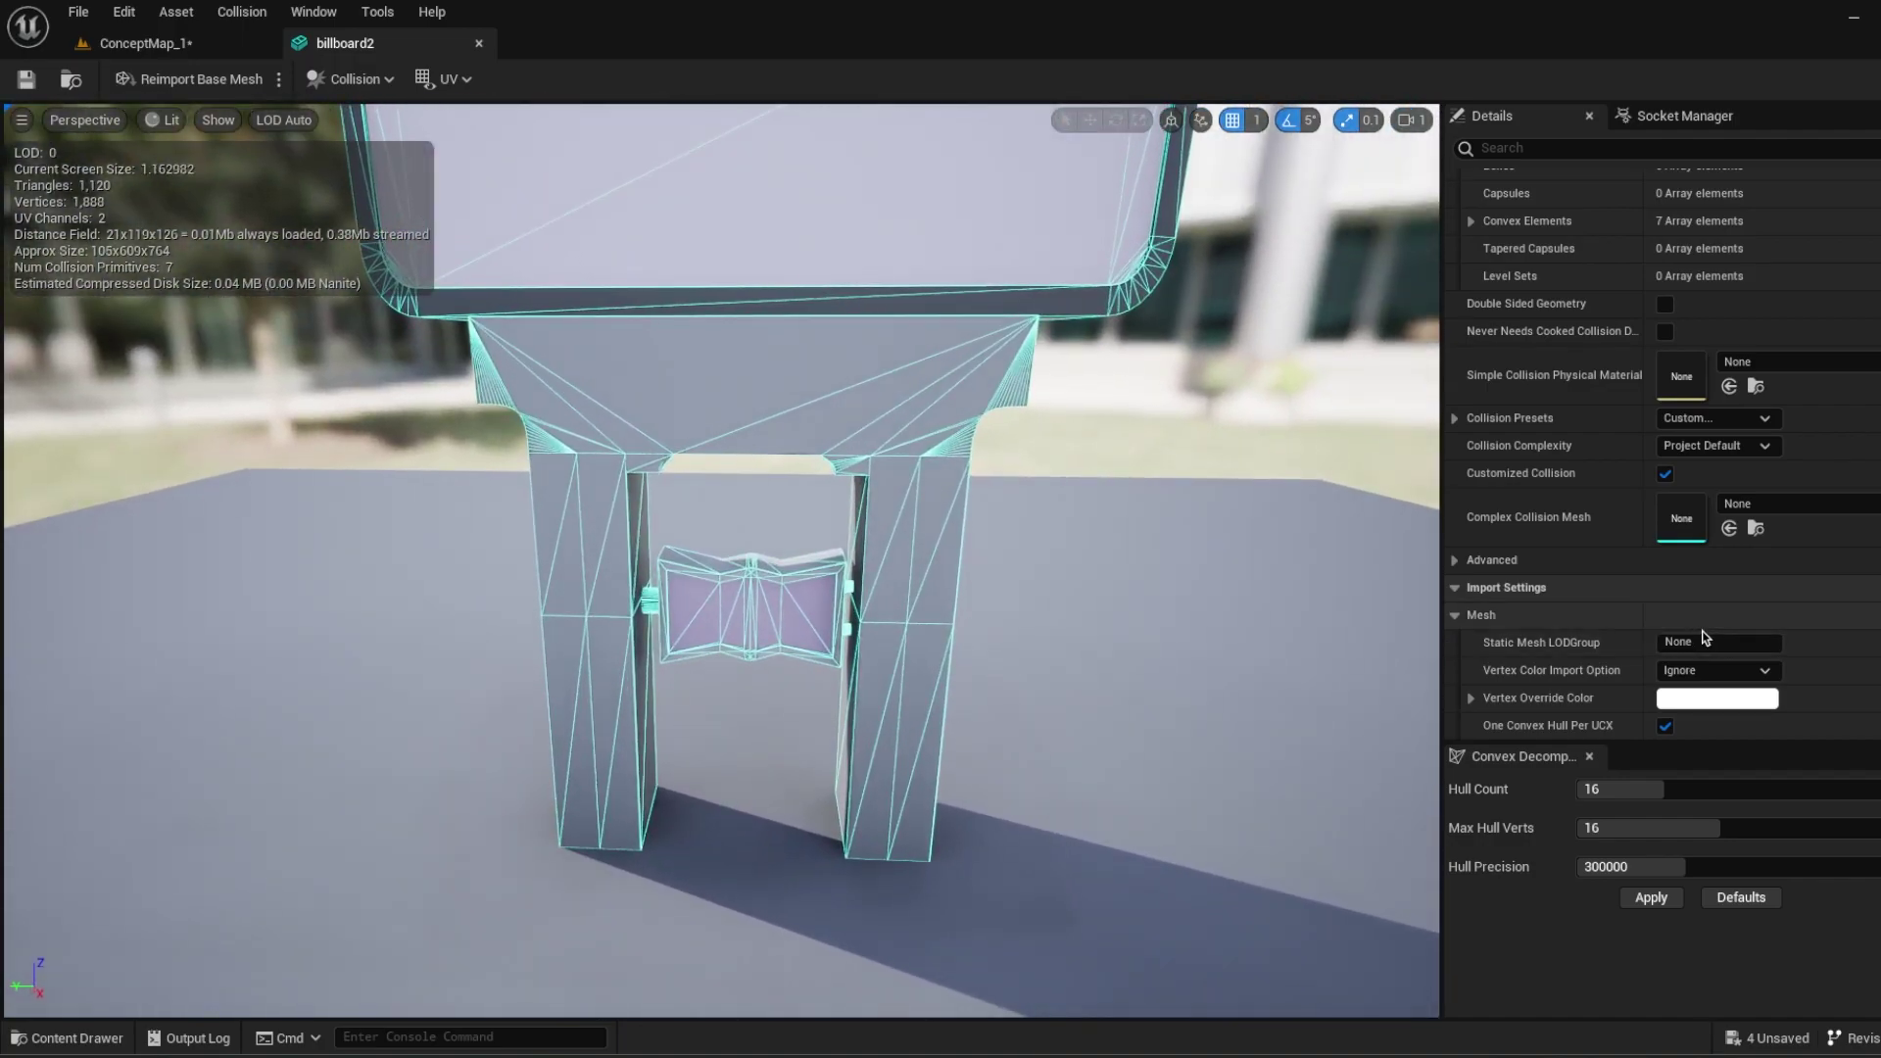
{"action": "scroll", "coordinate": [1808, 627], "scroll_direction": "down", "scroll_amount": 3}
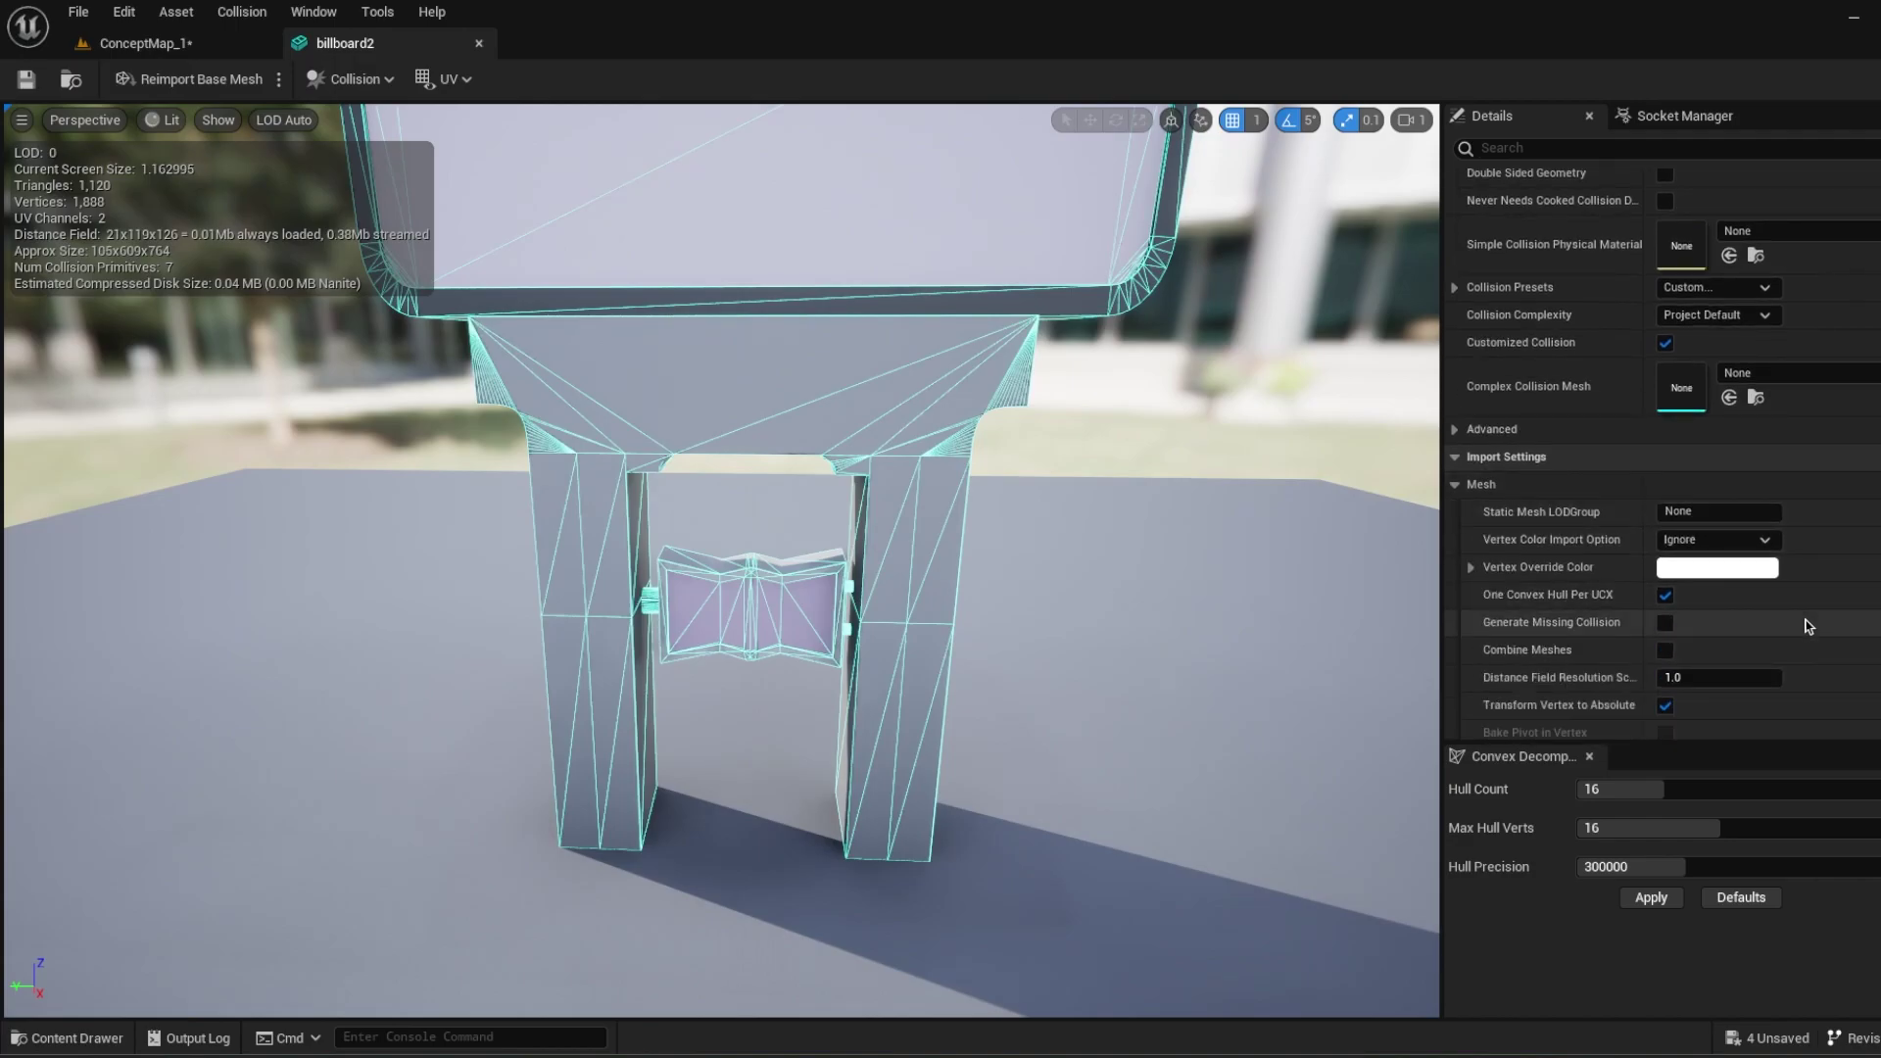
{"action": "scroll", "coordinate": [1769, 604], "scroll_direction": "down", "scroll_amount": 1}
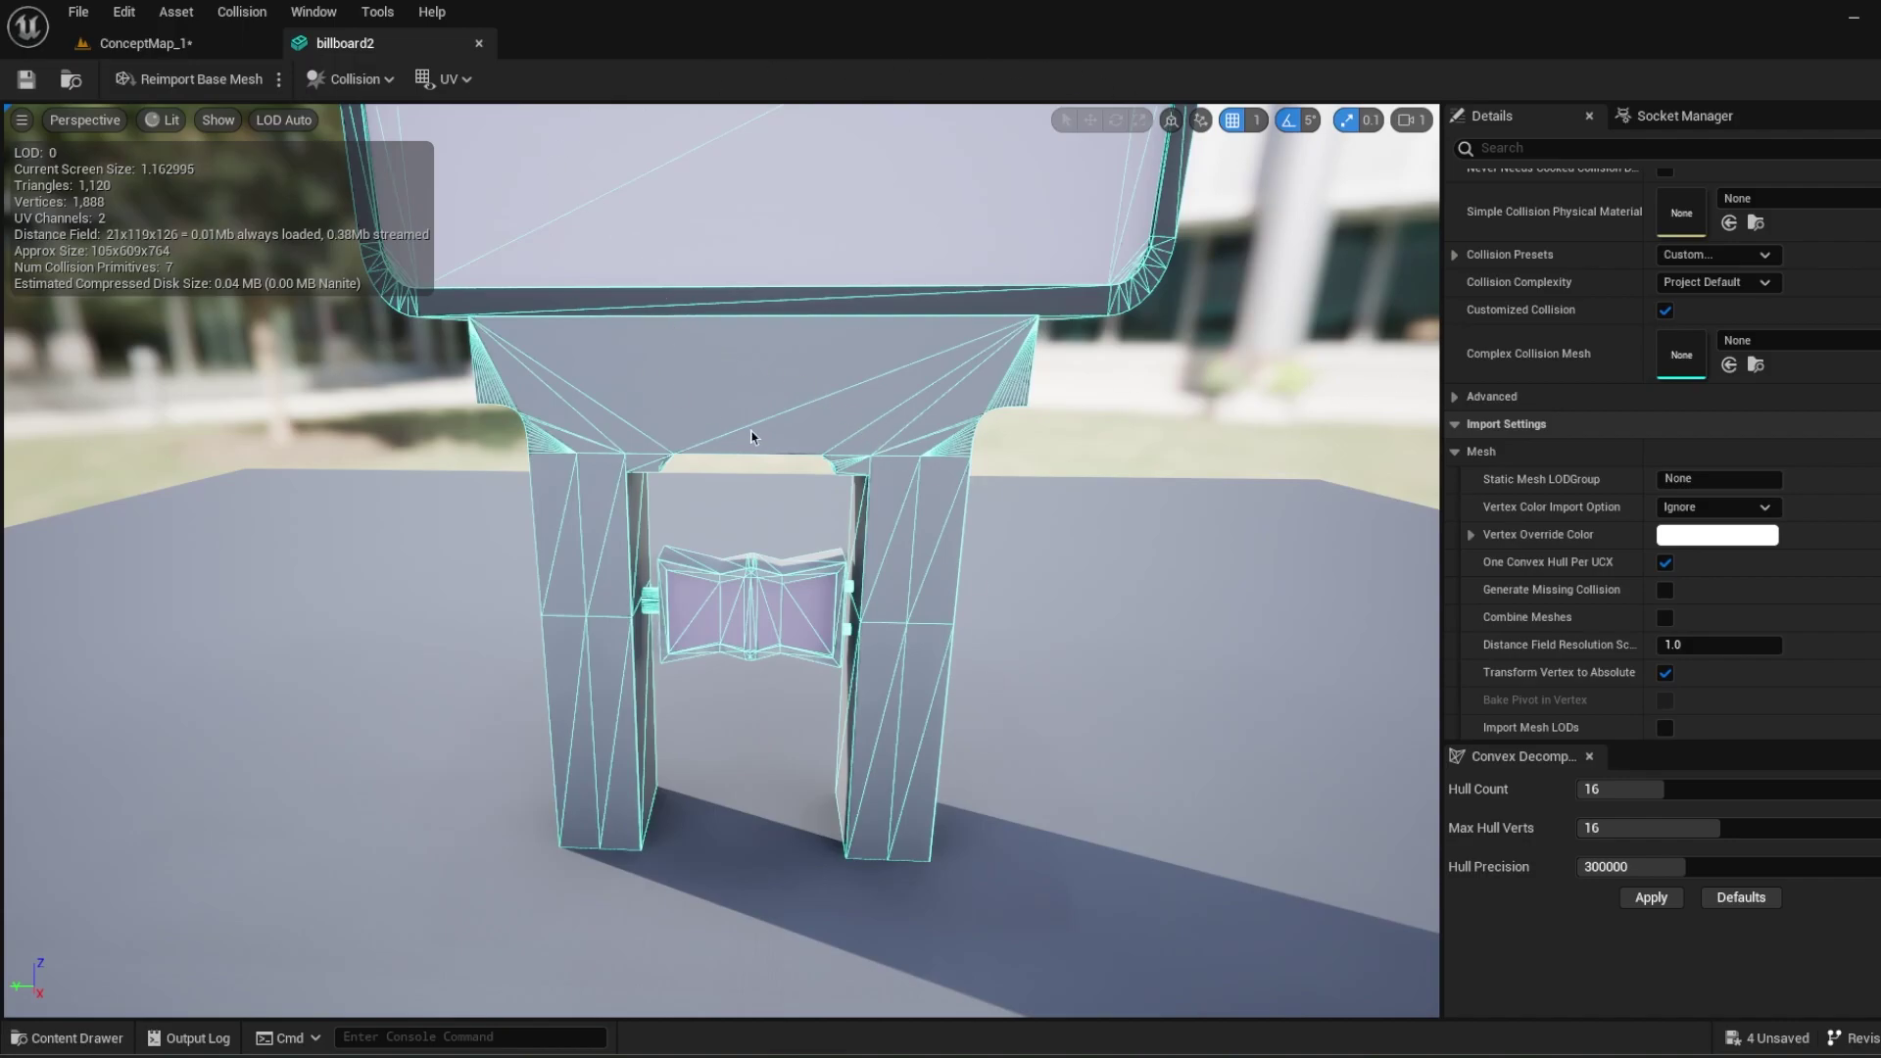
{"action": "scroll", "coordinate": [1739, 672], "scroll_direction": "down", "scroll_amount": 1}
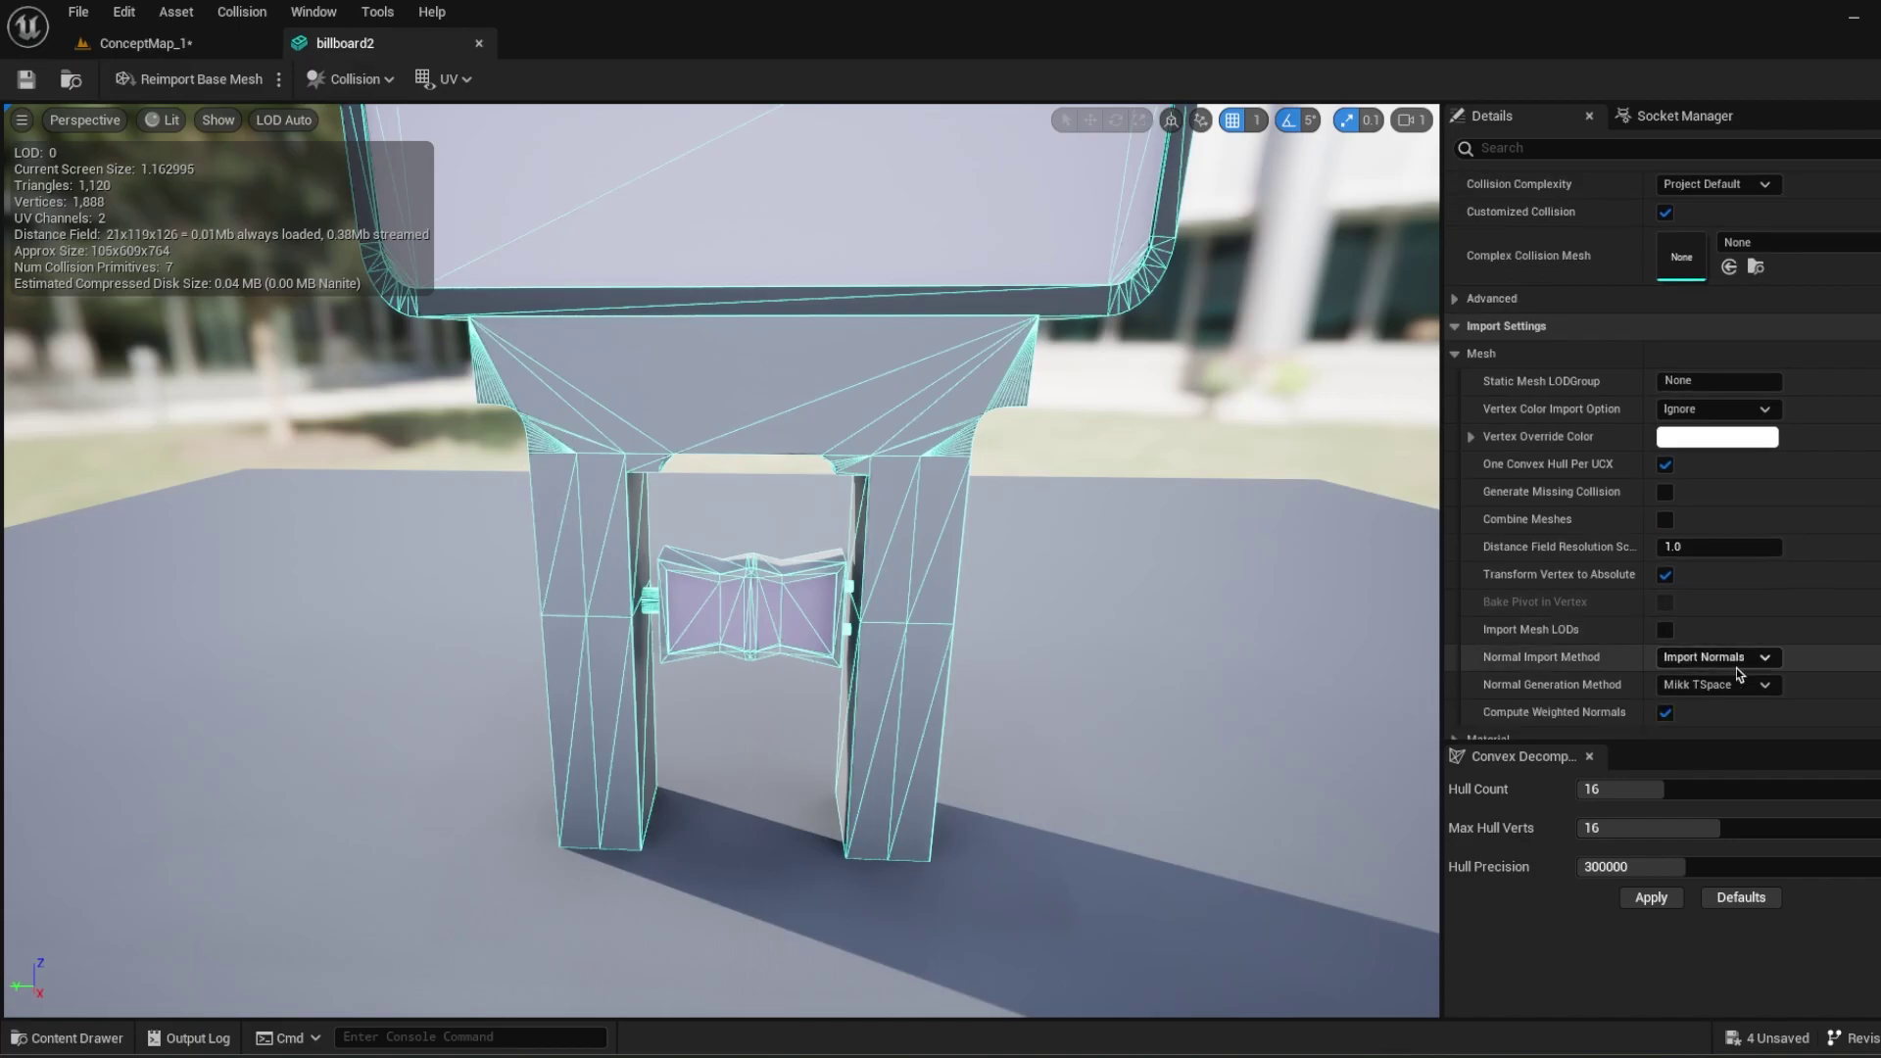
{"action": "scroll", "coordinate": [1787, 682], "scroll_direction": "up", "scroll_amount": 5}
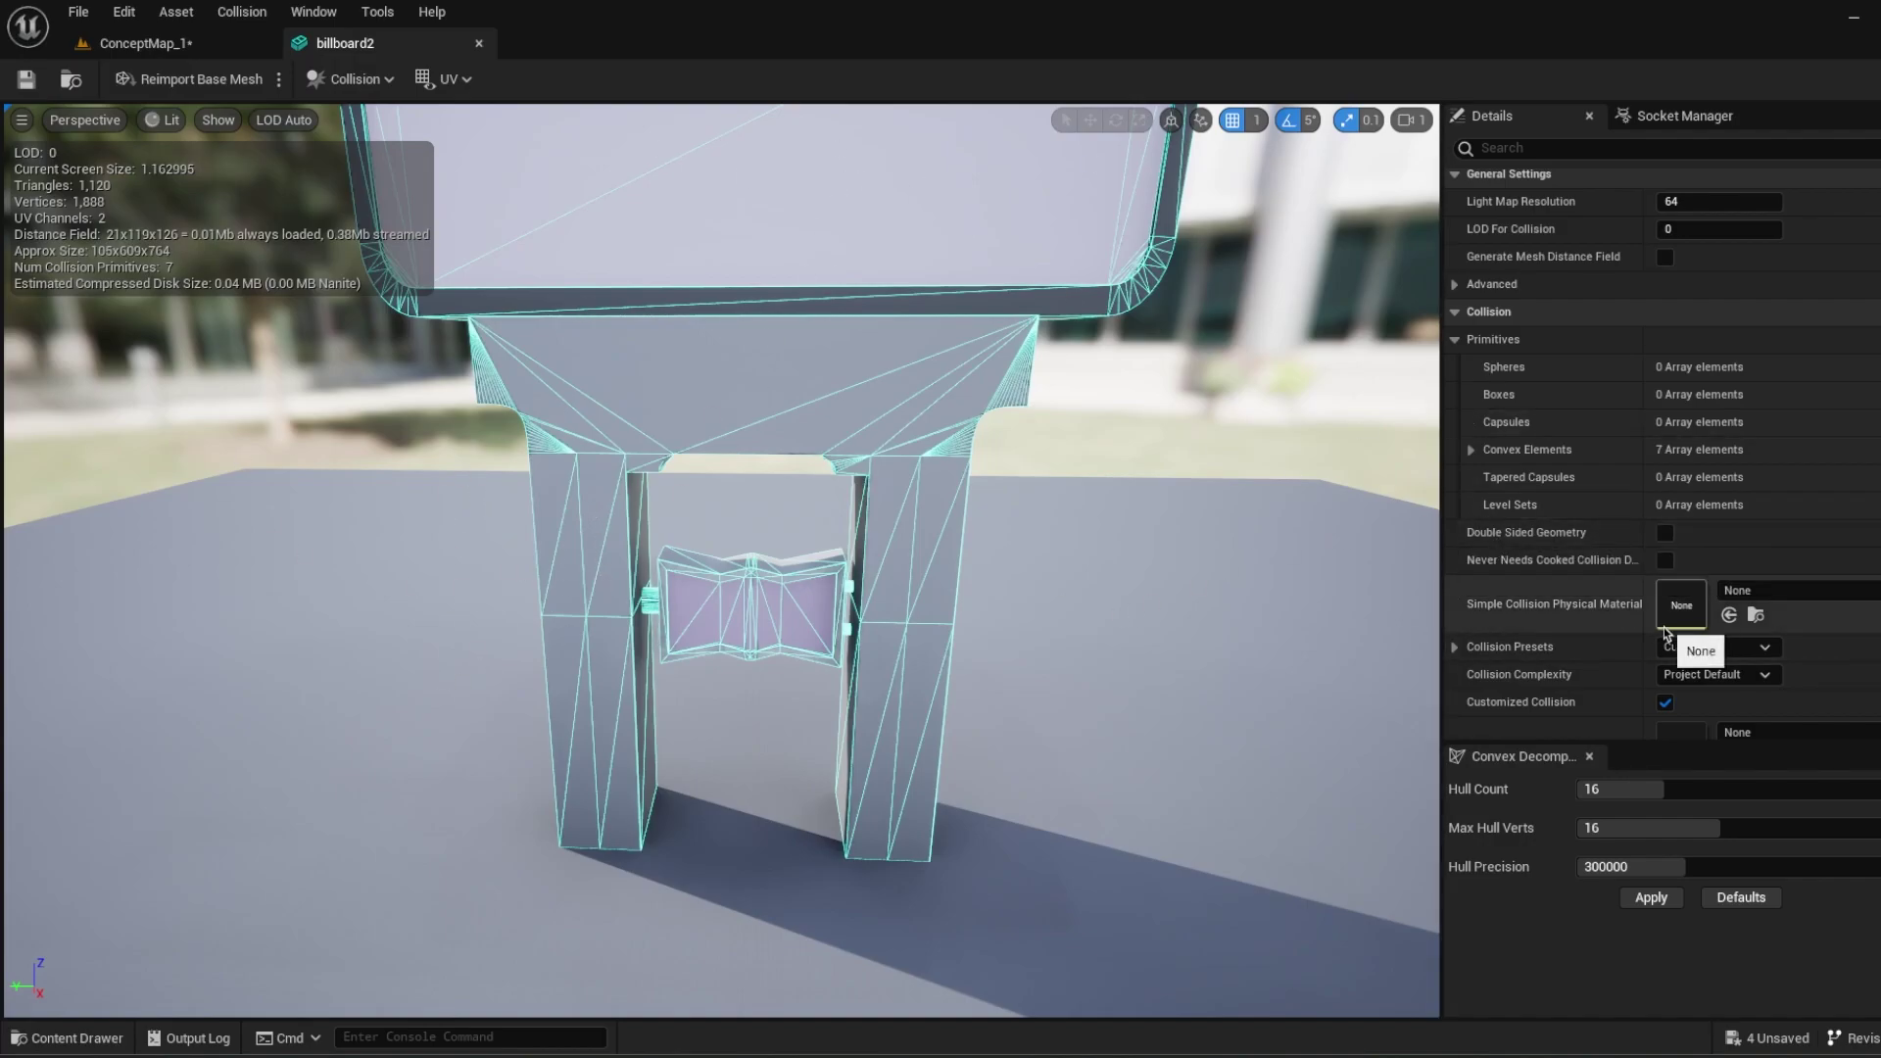
Display the simple collision on the billboard instead of the complex collision.
{"action": "left_click", "coordinate": [355, 81]}
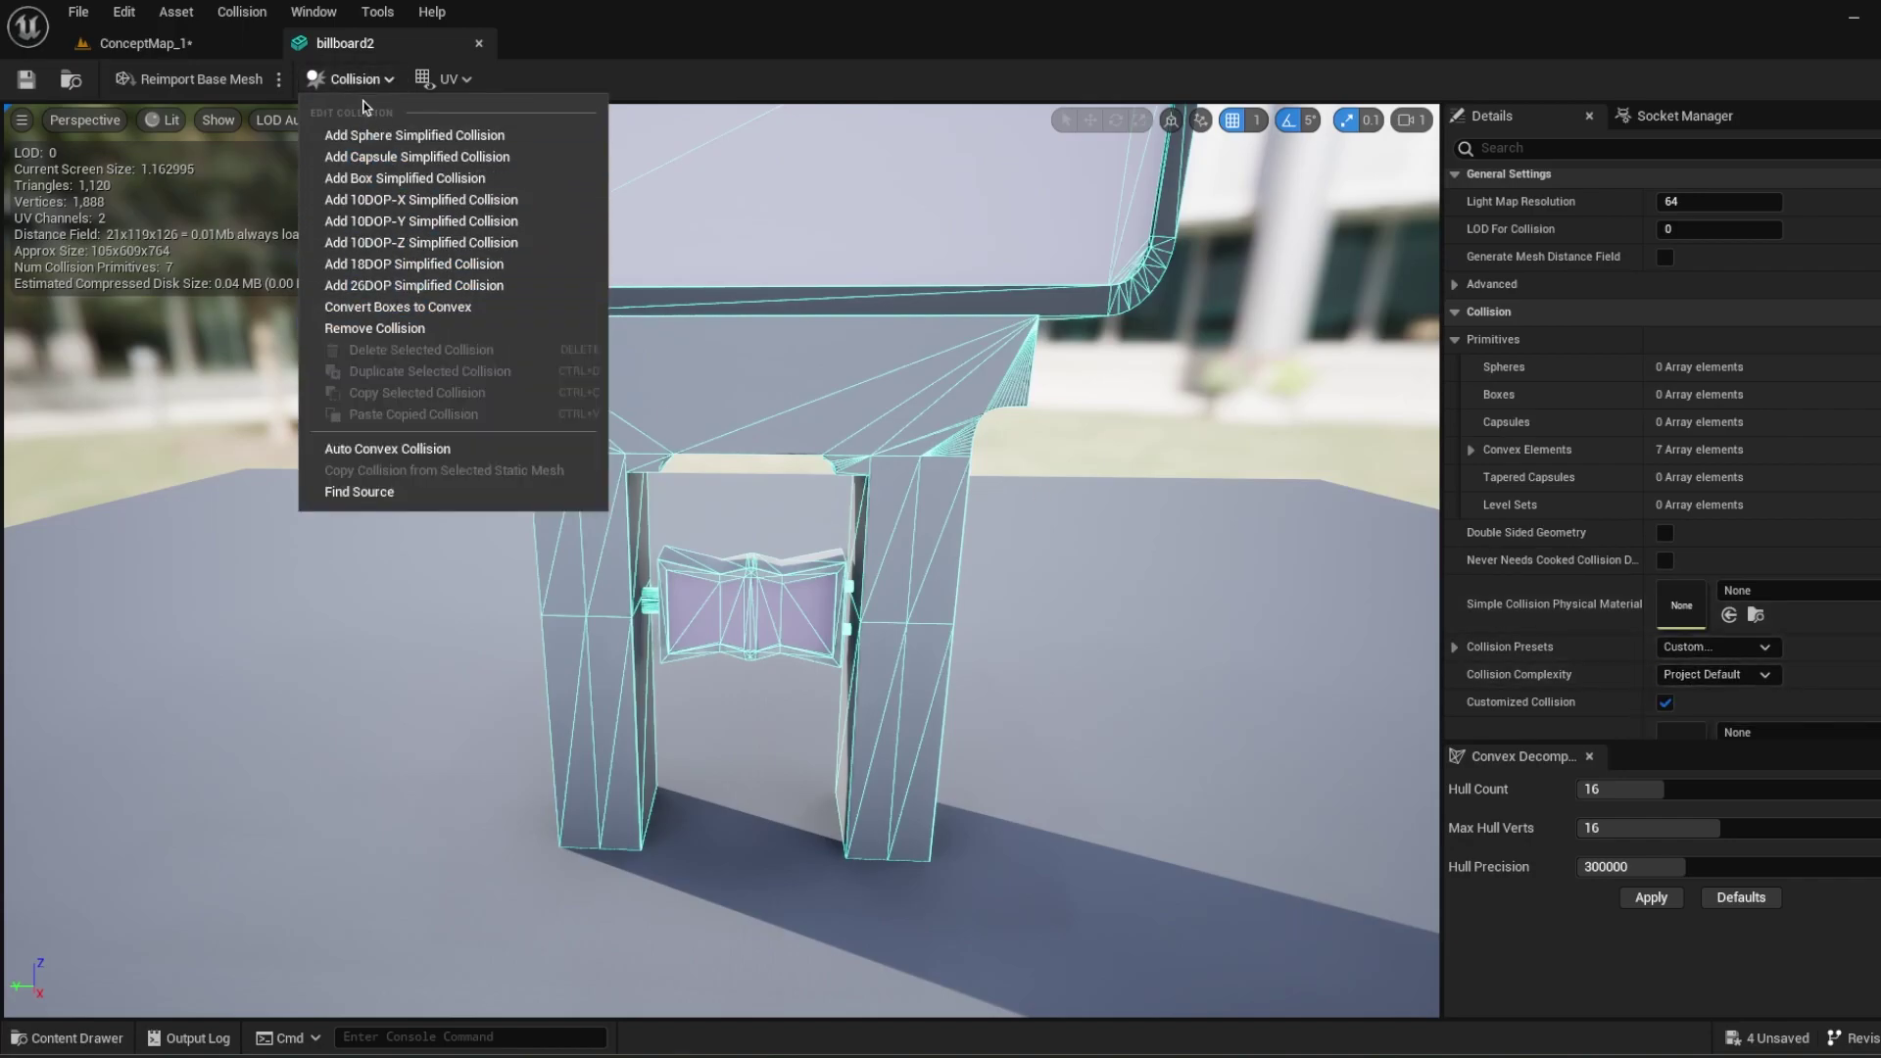
{"action": "left_click", "coordinate": [219, 120]}
{"action": "left_click", "coordinate": [219, 434]}
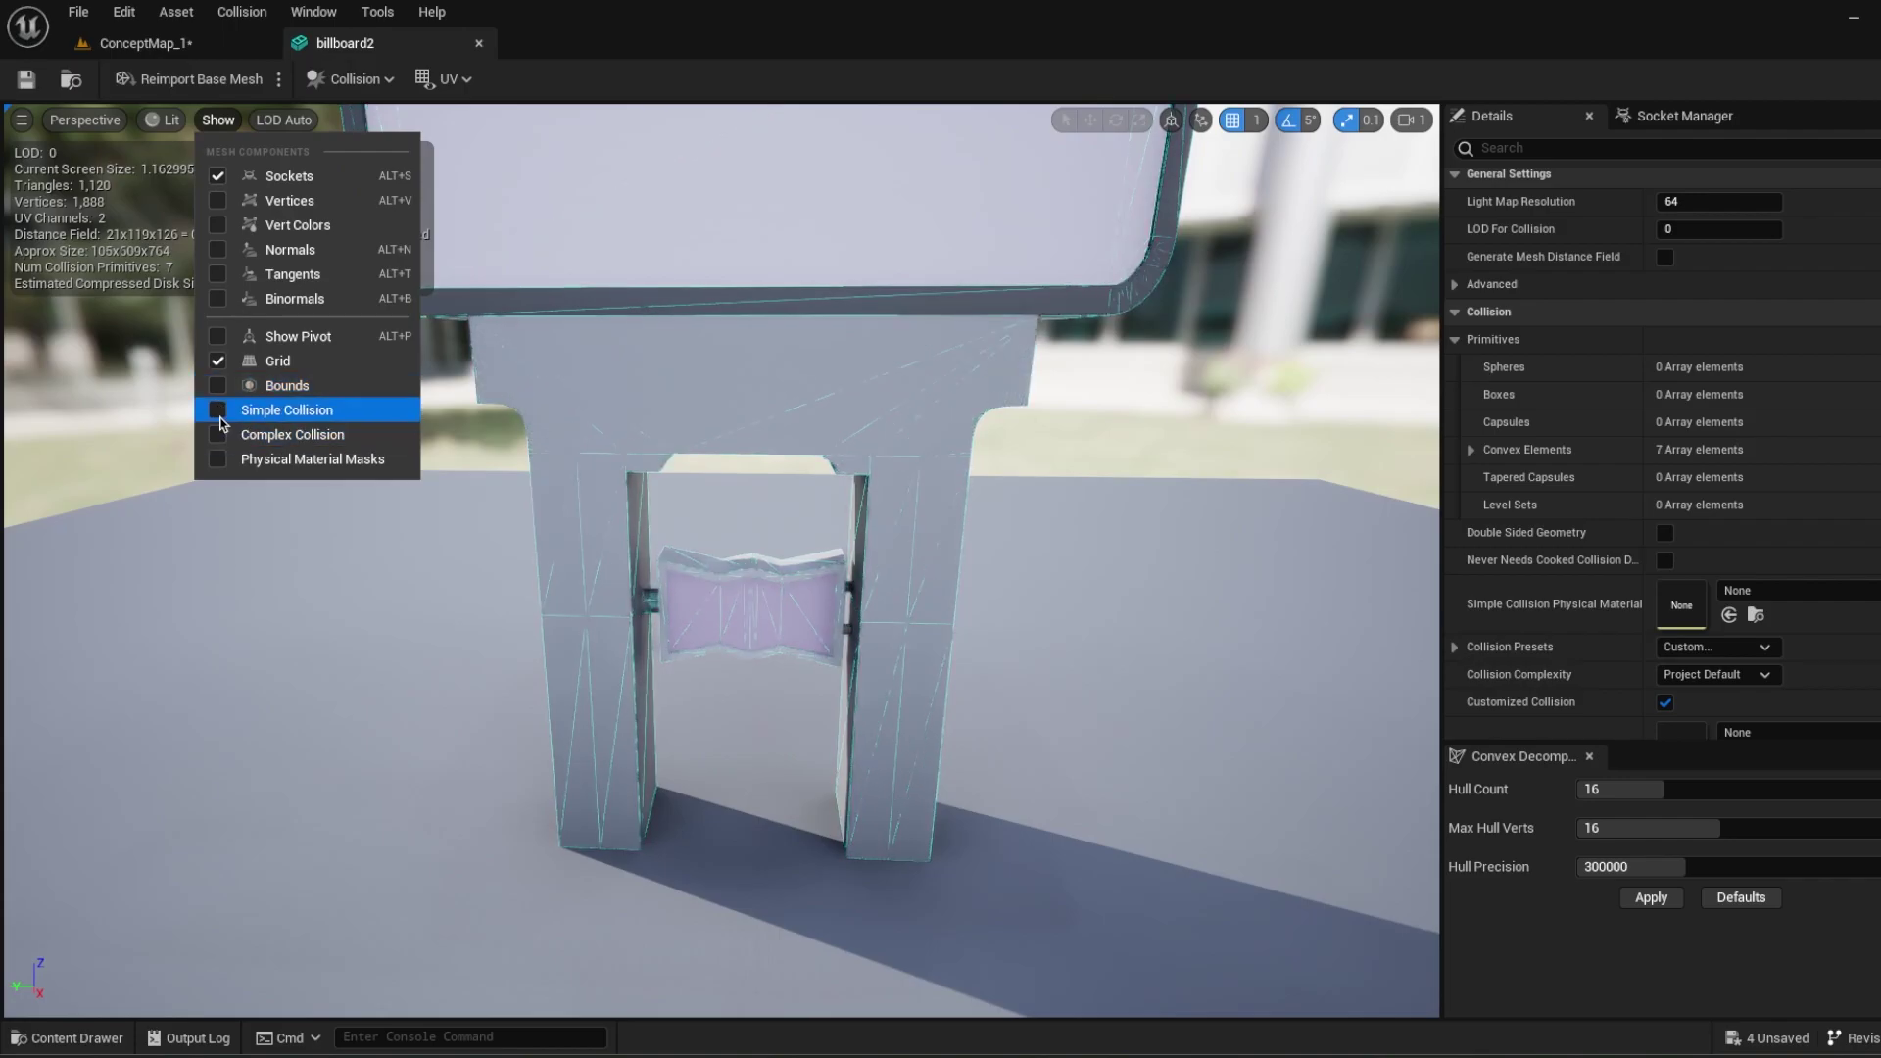
{"action": "left_click", "coordinate": [220, 411]}
Remove the existing convex collision, try a box simplified collision around the billboard, and remove the box.
{"action": "left_click", "coordinate": [354, 80]}
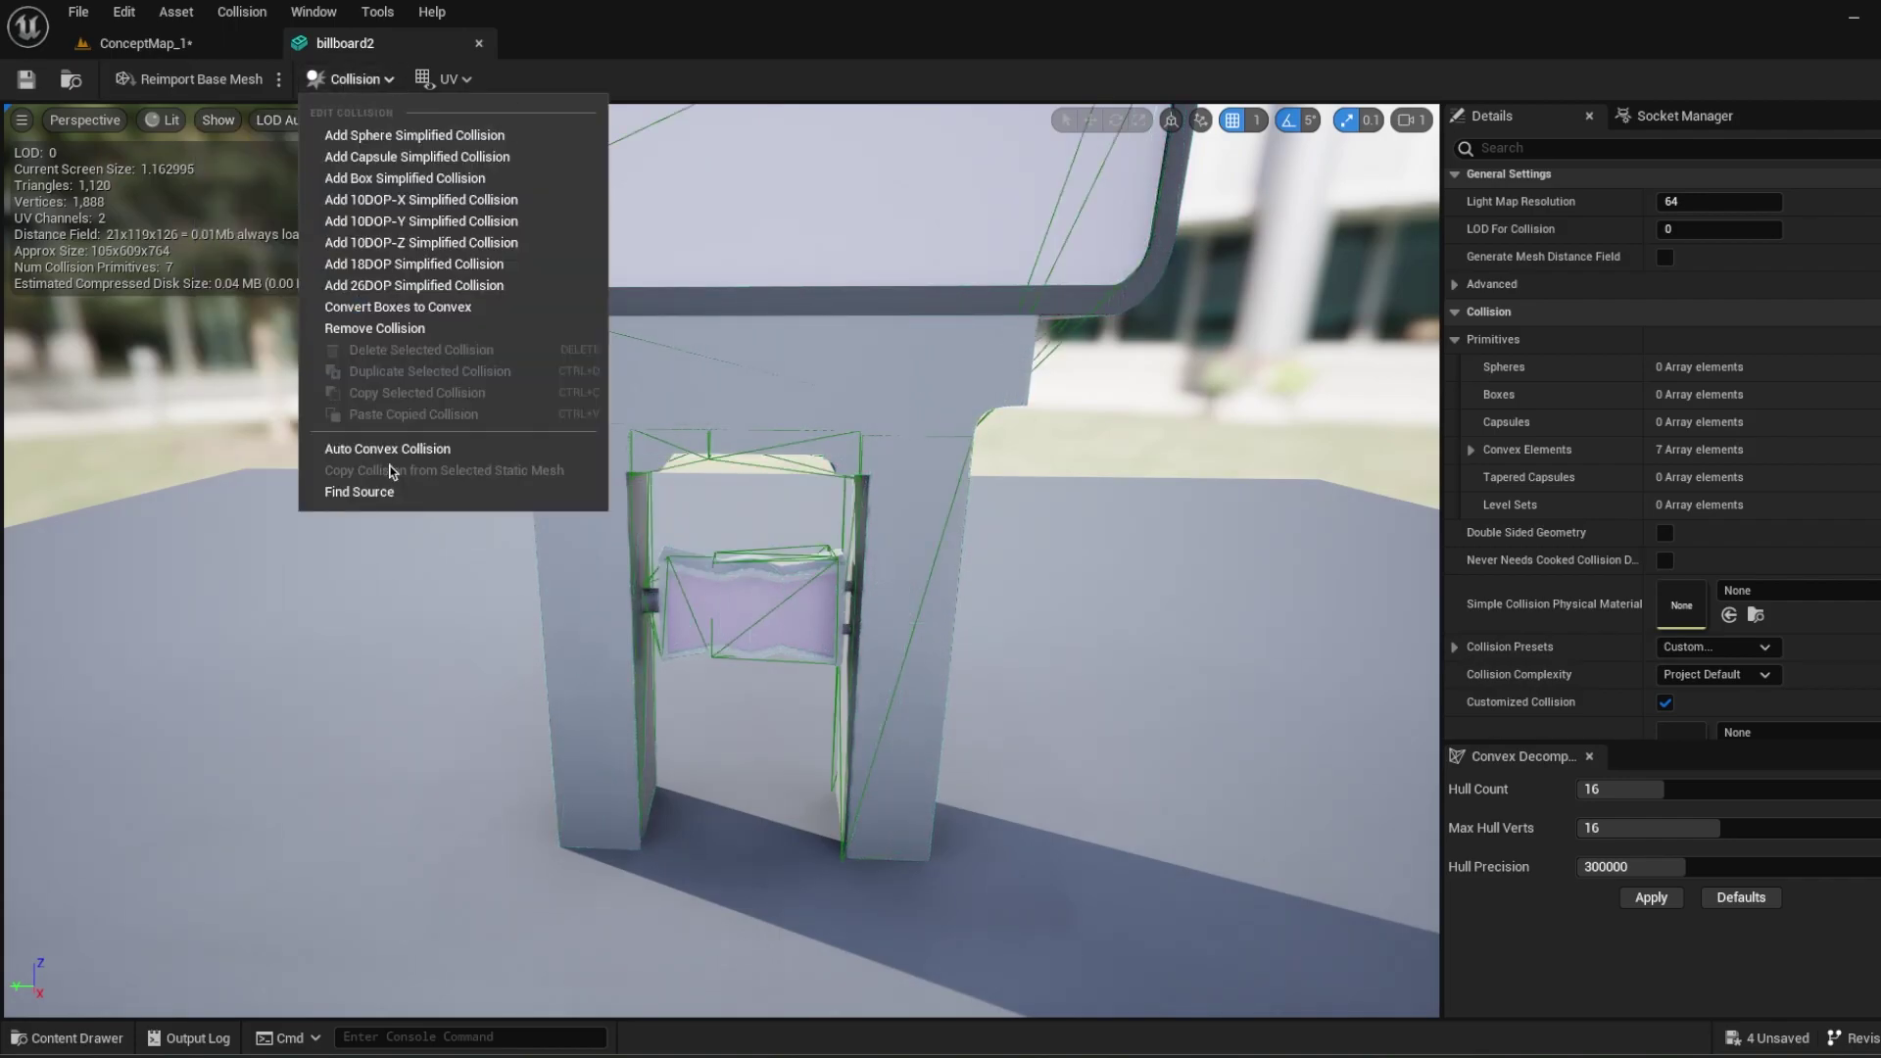
{"action": "left_click", "coordinate": [381, 333]}
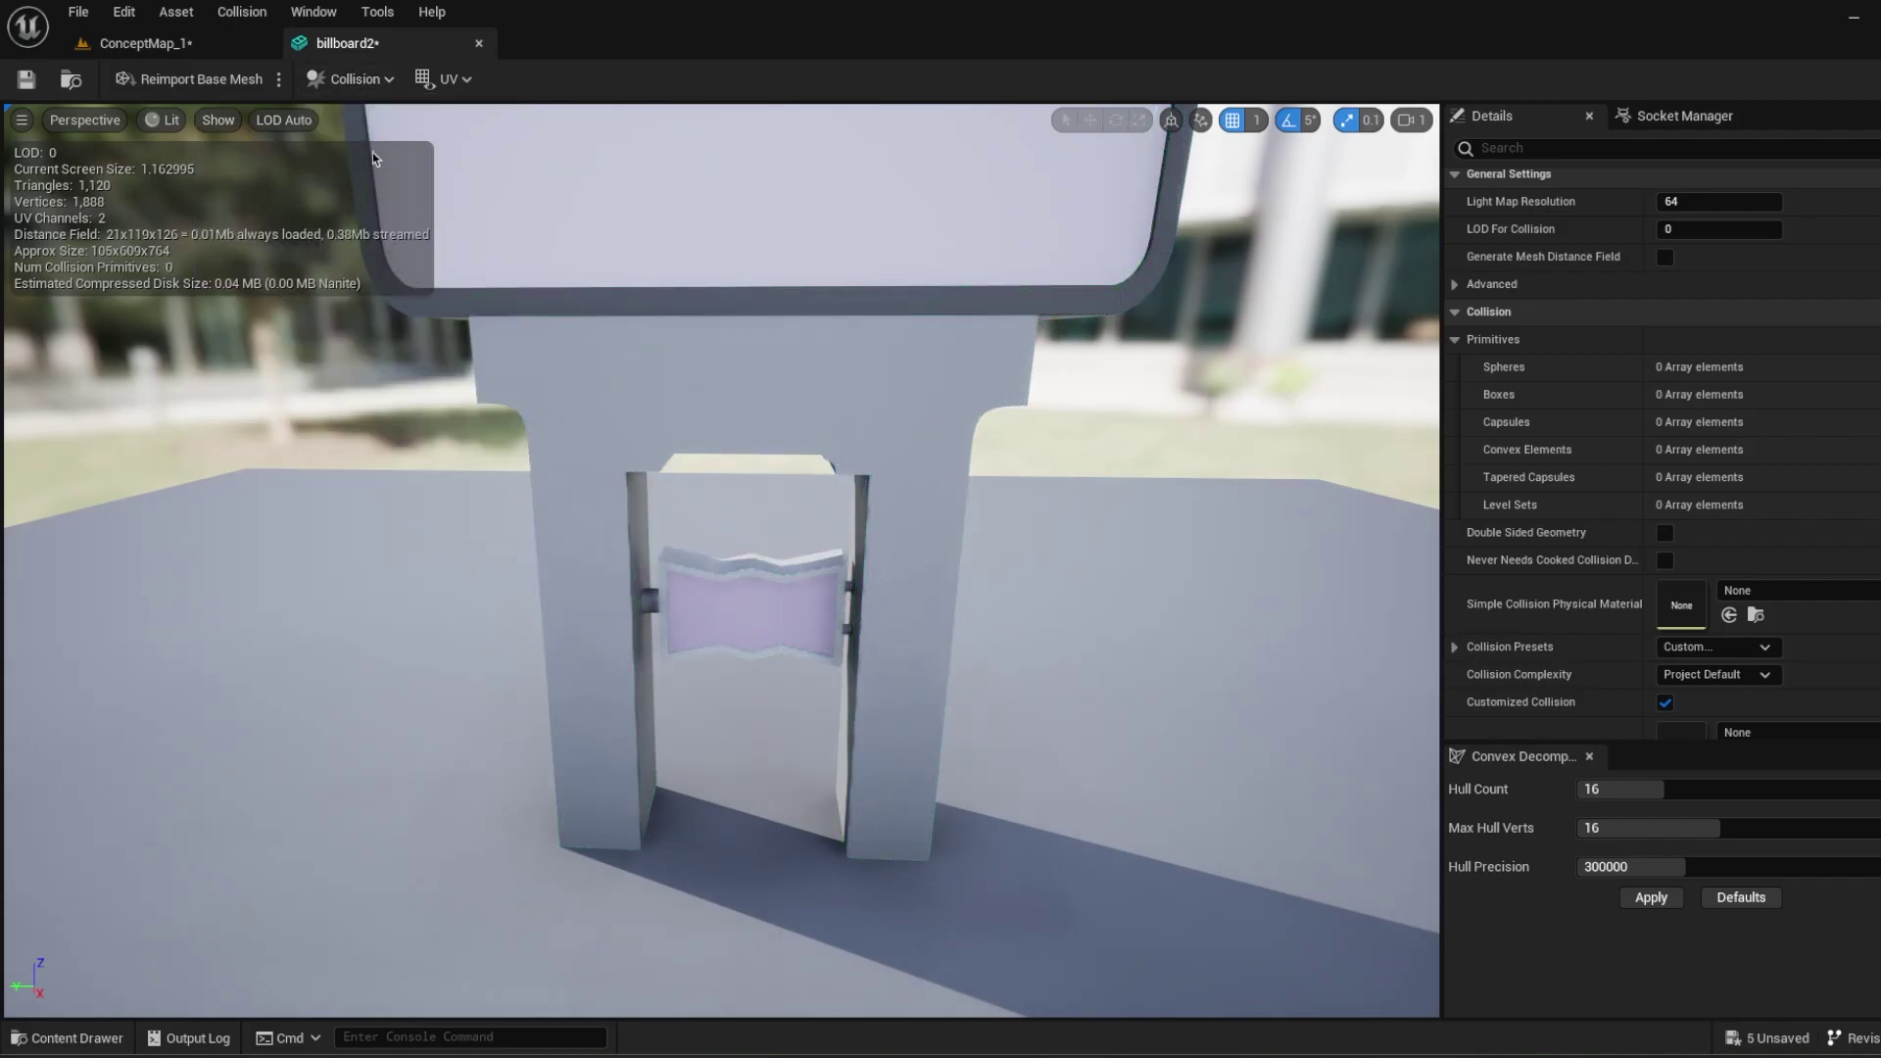
{"action": "left_click", "coordinate": [339, 83]}
{"action": "left_click", "coordinate": [404, 178]}
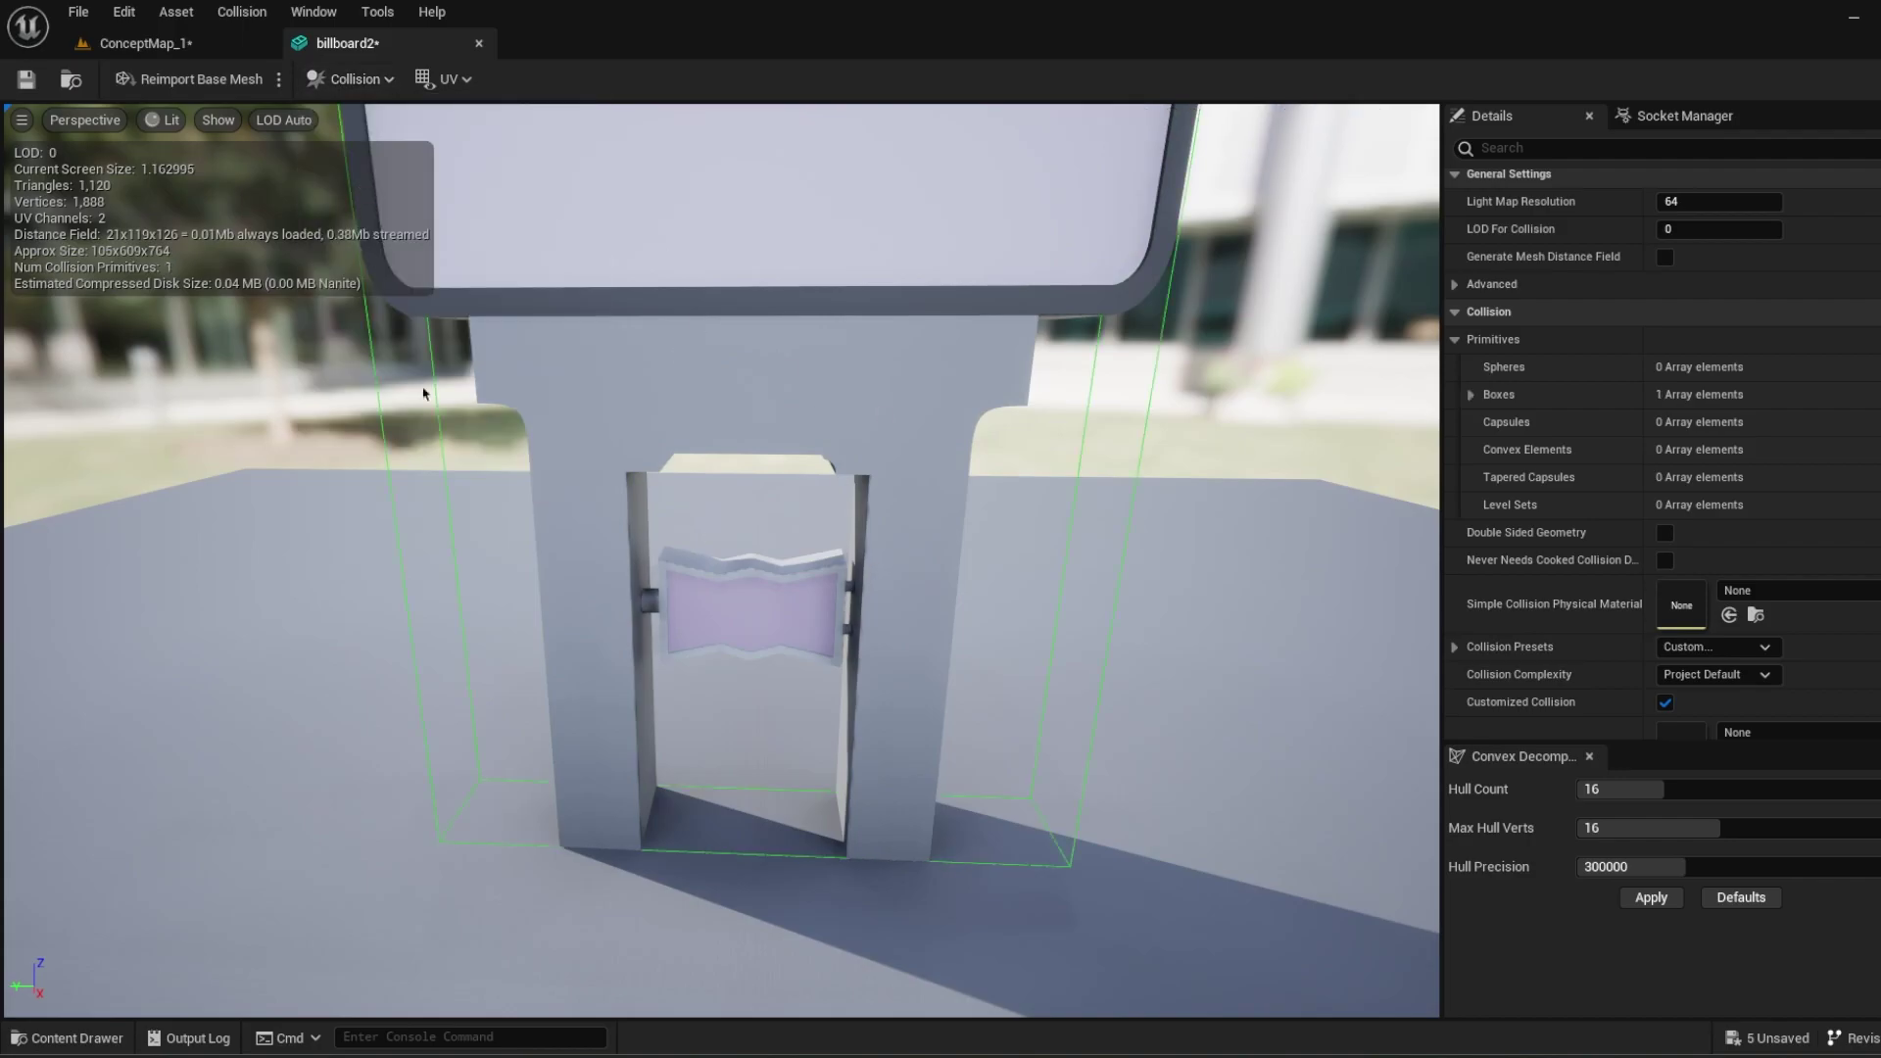
{"action": "left_click", "coordinate": [355, 81]}
{"action": "left_click", "coordinate": [372, 328]}
Try a capsule simplified collision on the billboard and remove it.
{"action": "left_click", "coordinate": [361, 82]}
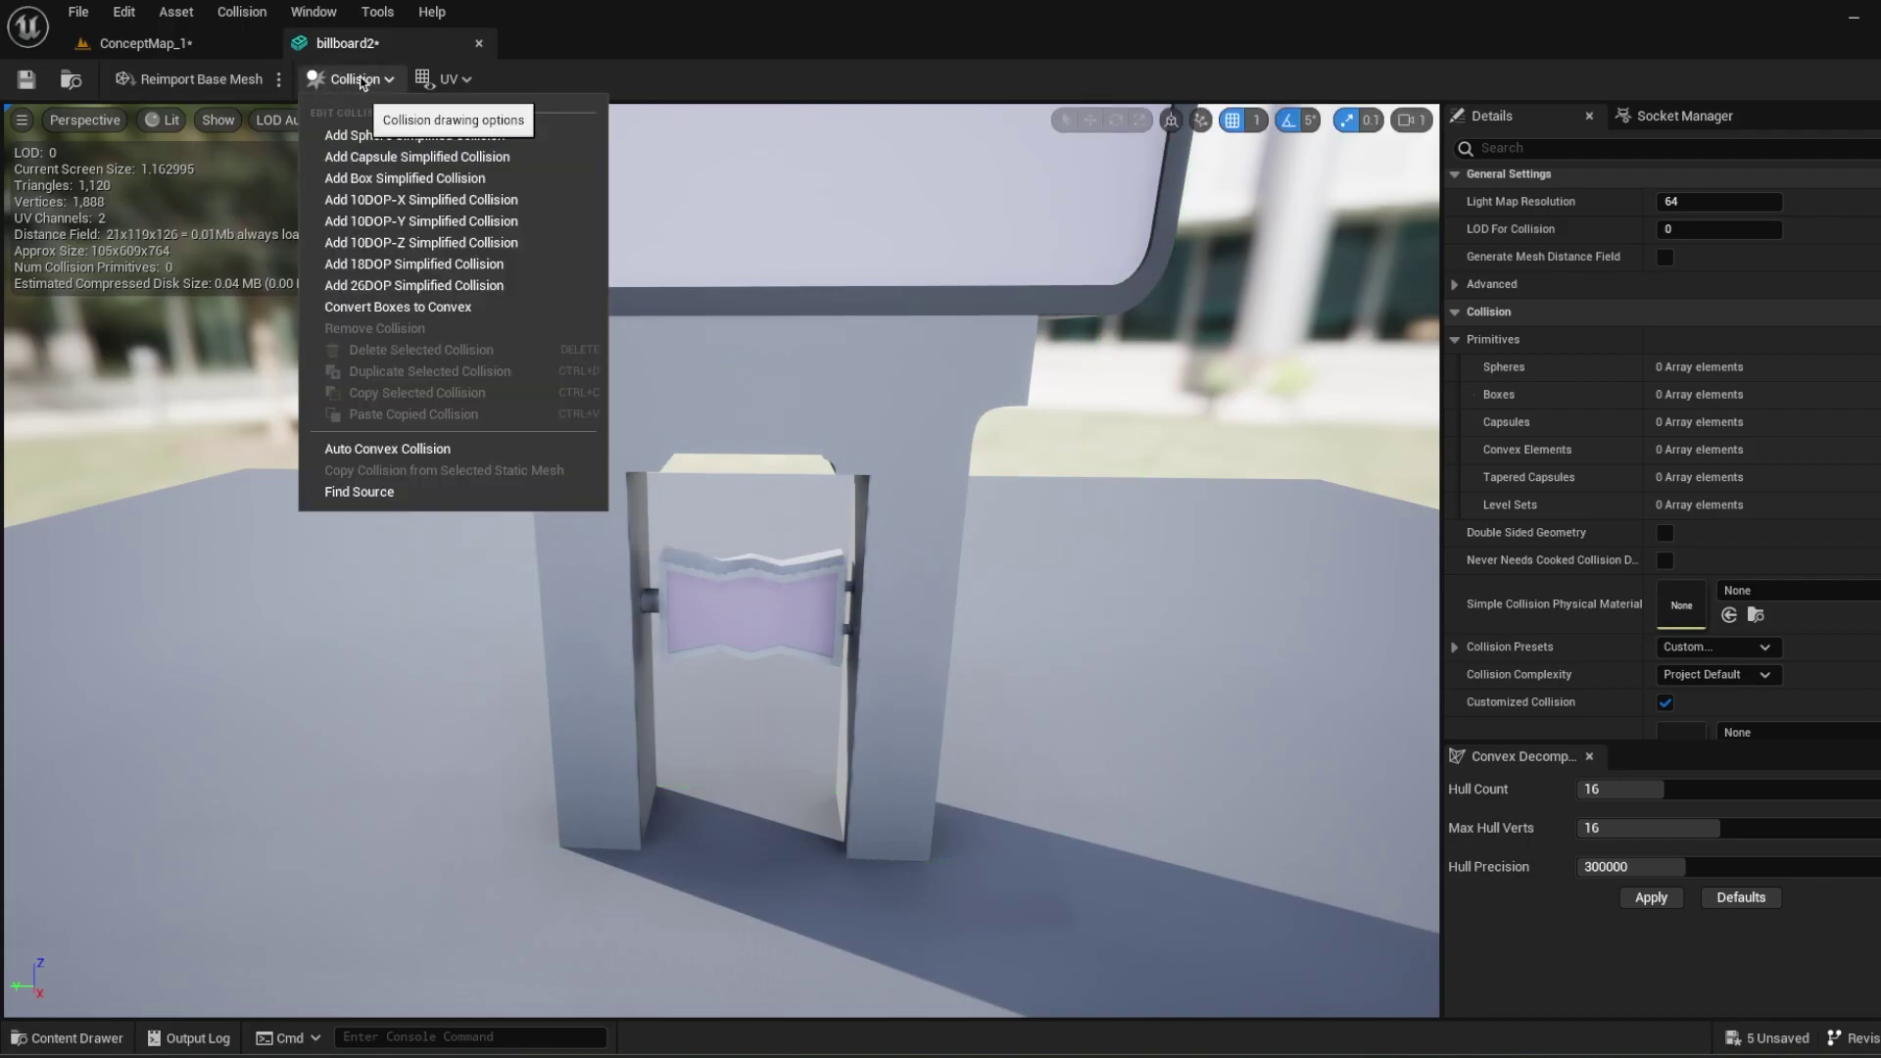
{"action": "left_click", "coordinate": [416, 157]}
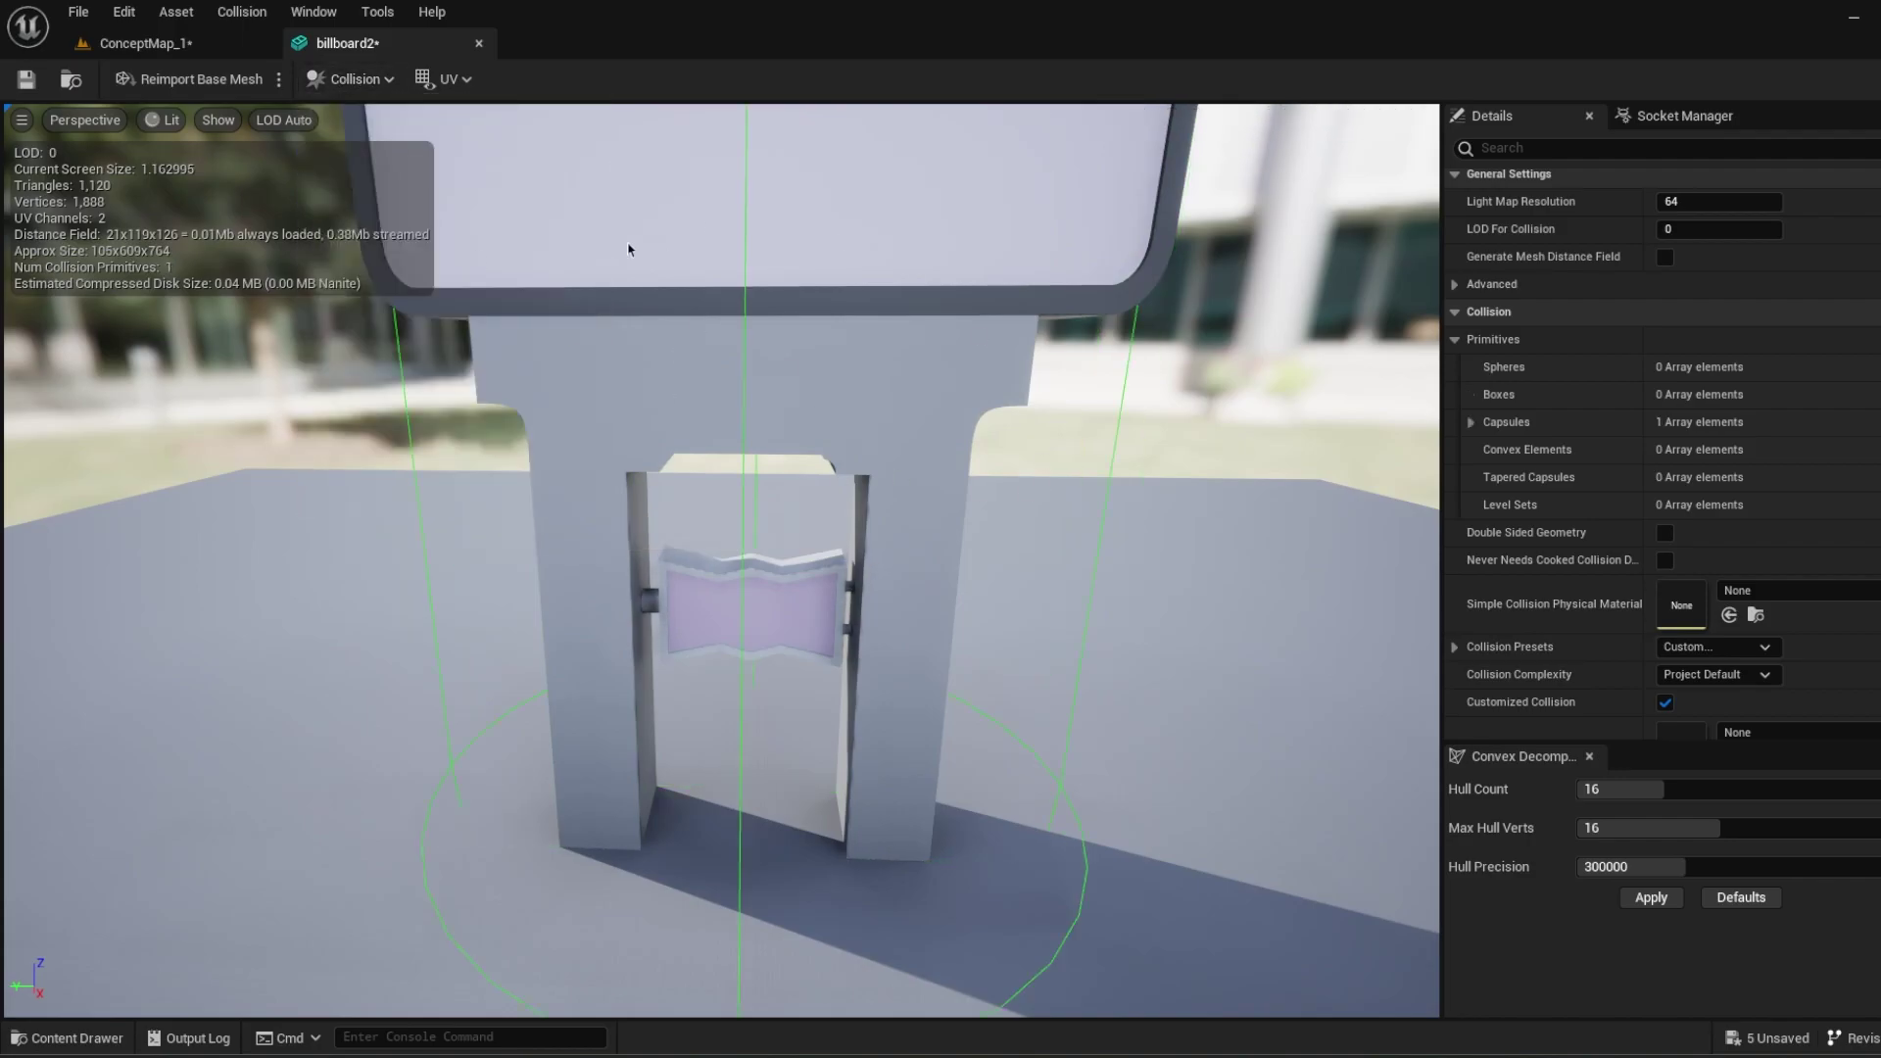
{"action": "left_click", "coordinate": [353, 80]}
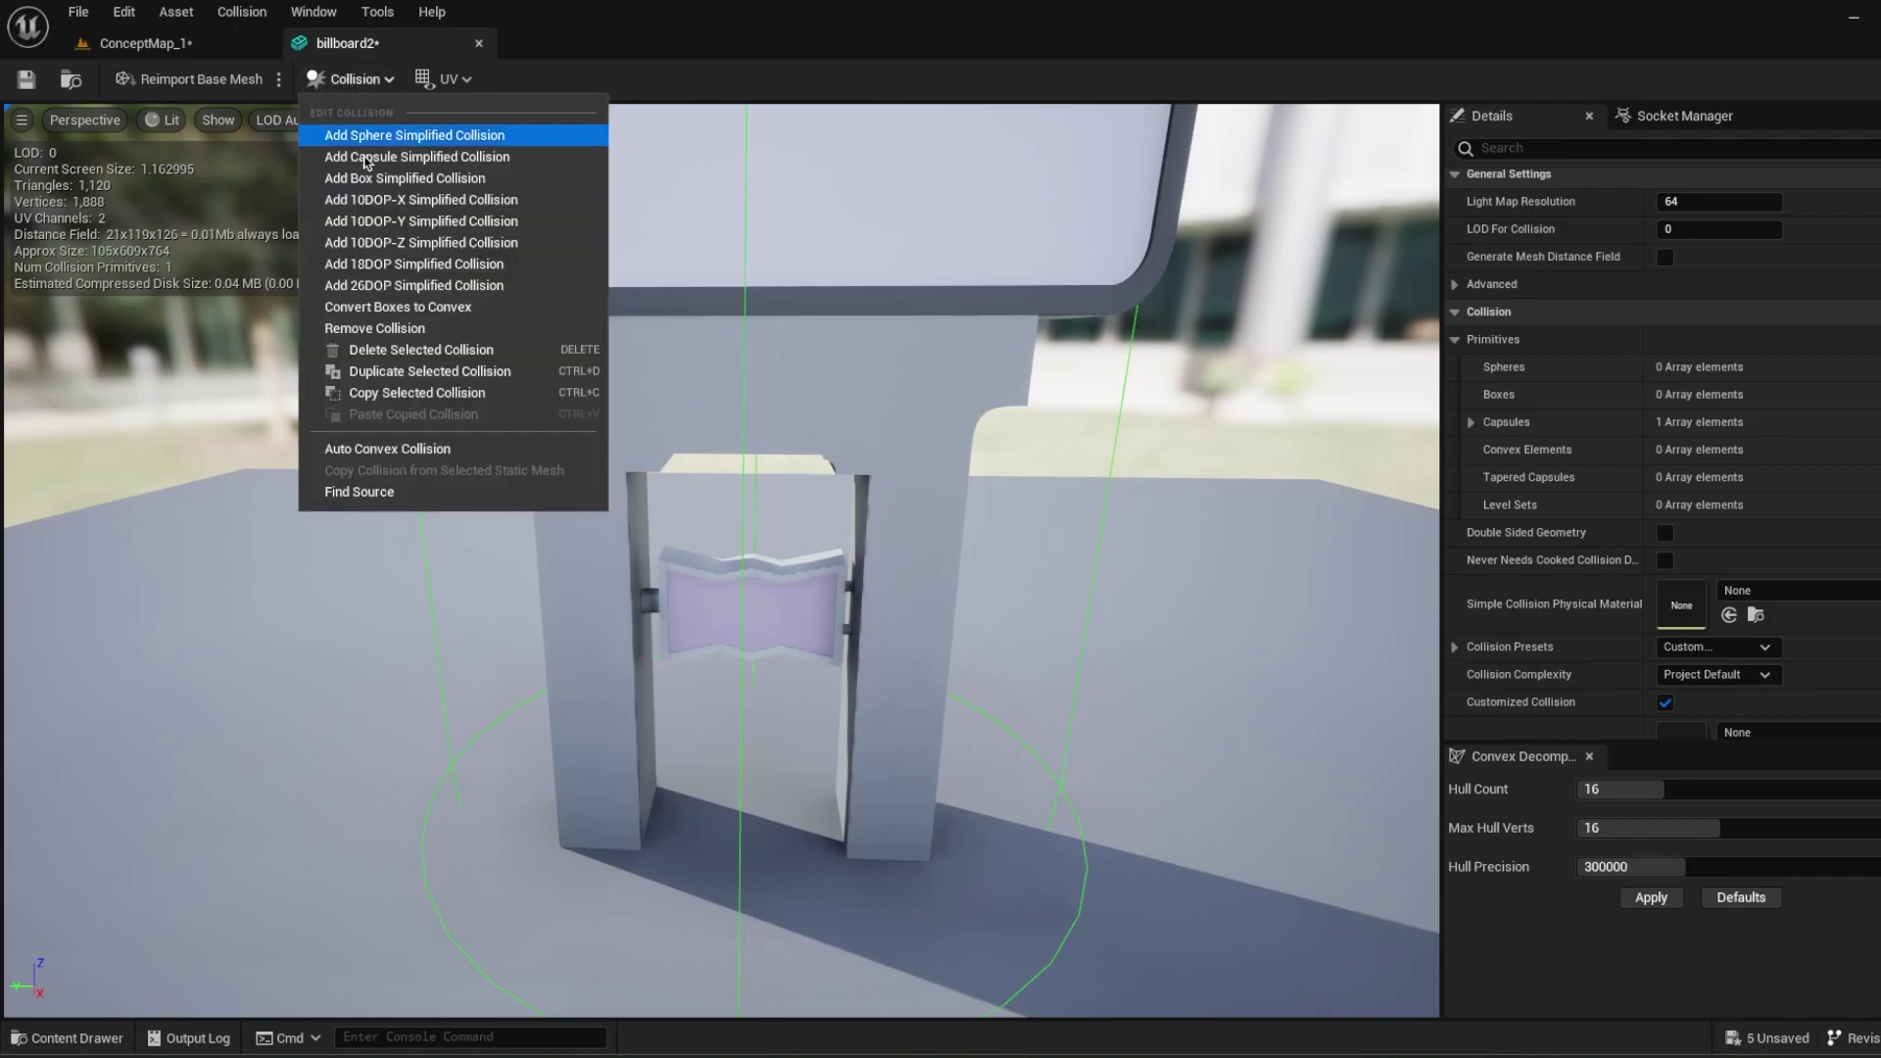
{"action": "left_click", "coordinate": [400, 331]}
Try a sphere simplified collision on the billboard and delete it.
{"action": "left_click", "coordinate": [356, 76]}
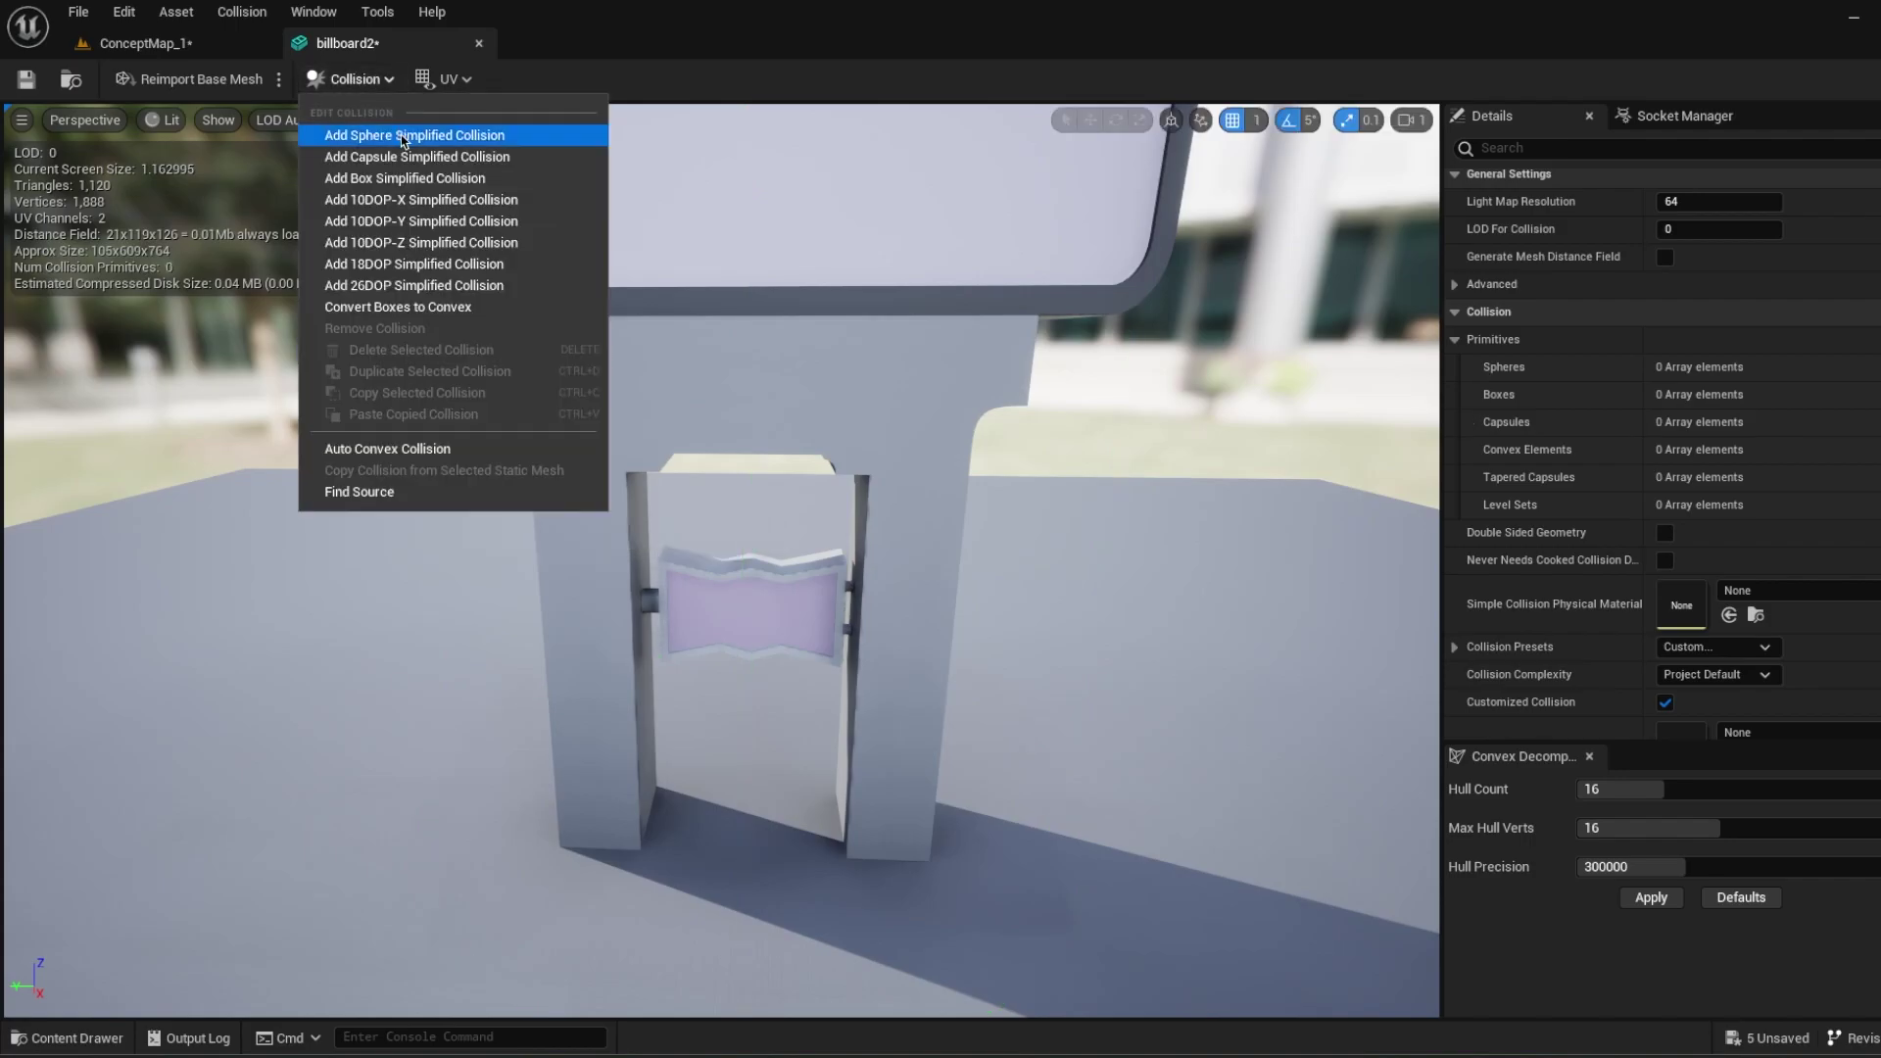
{"action": "left_click", "coordinate": [396, 135]}
{"action": "left_click", "coordinate": [356, 76]}
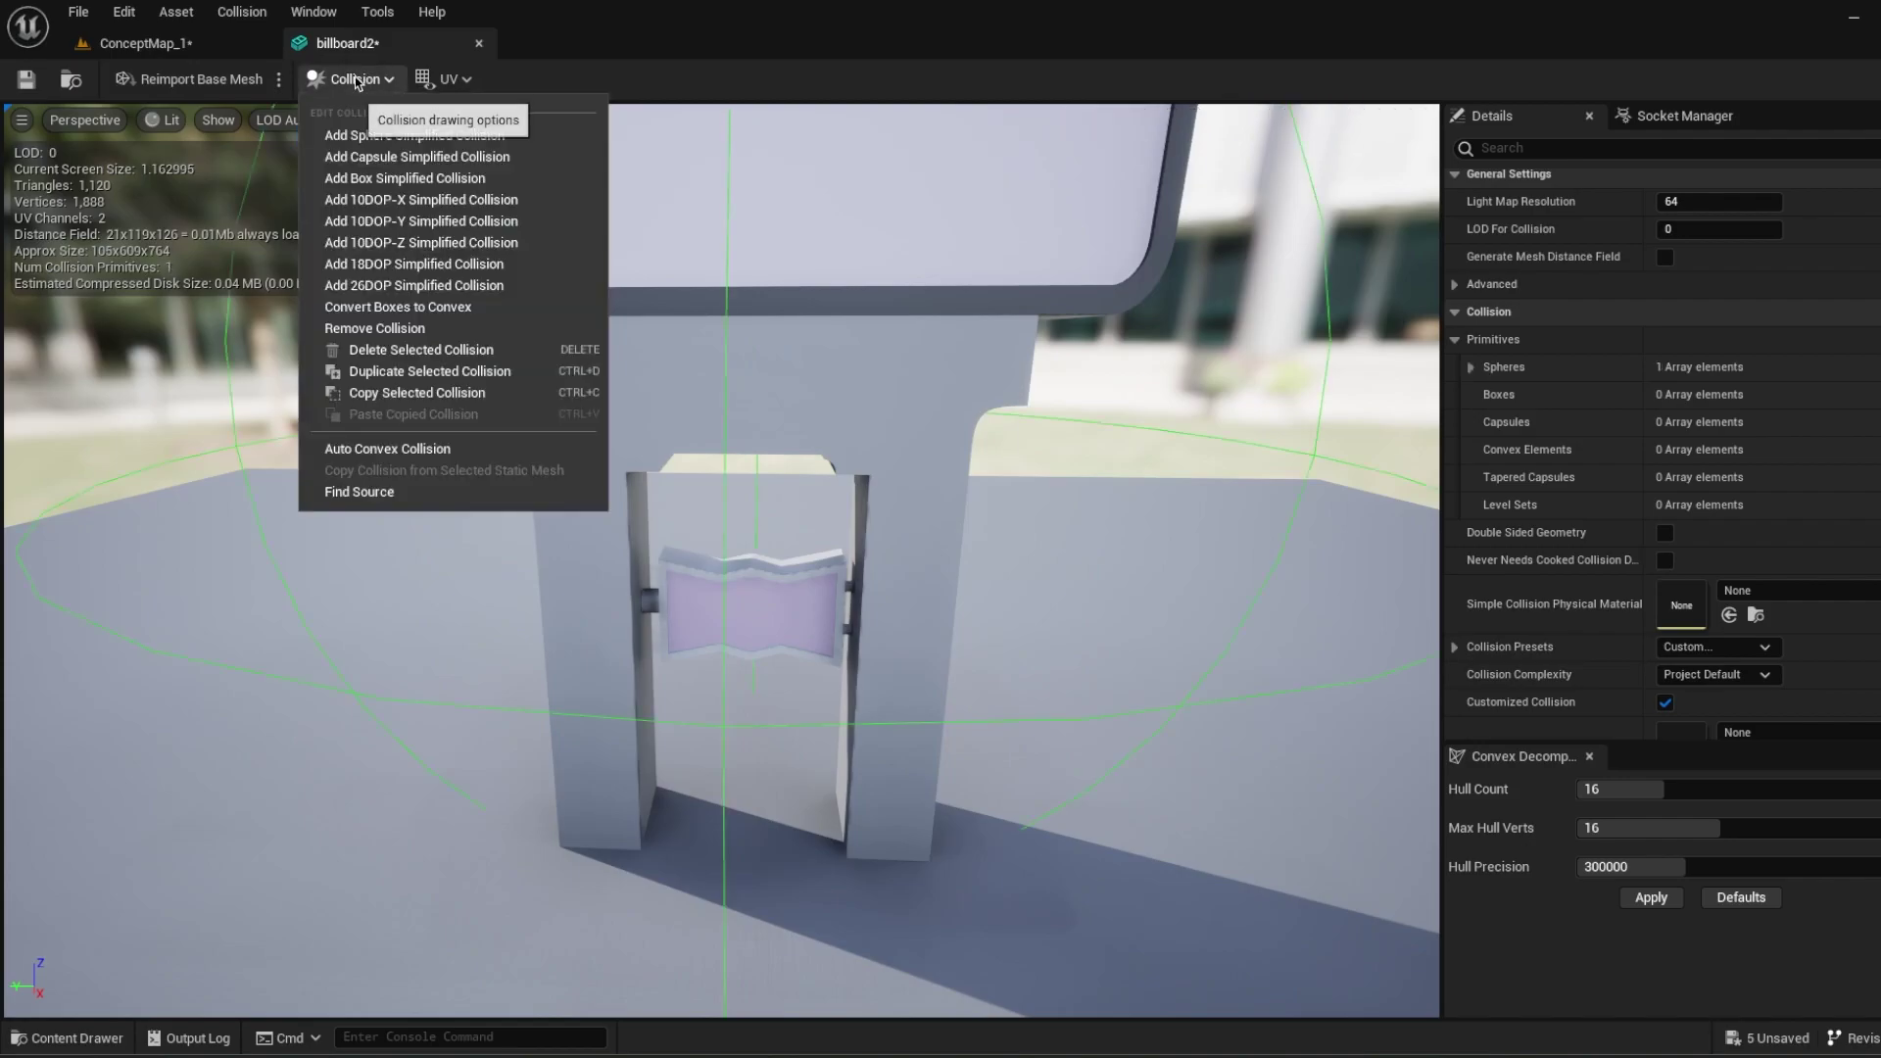
{"action": "left_click", "coordinate": [399, 349]}
Try a 26DOP simplified collision, replace it with convex hulls using Hull Count 16, Max Hull Verts 16 and Hull Precision 300000, and save billboard2.
{"action": "left_click", "coordinate": [355, 78]}
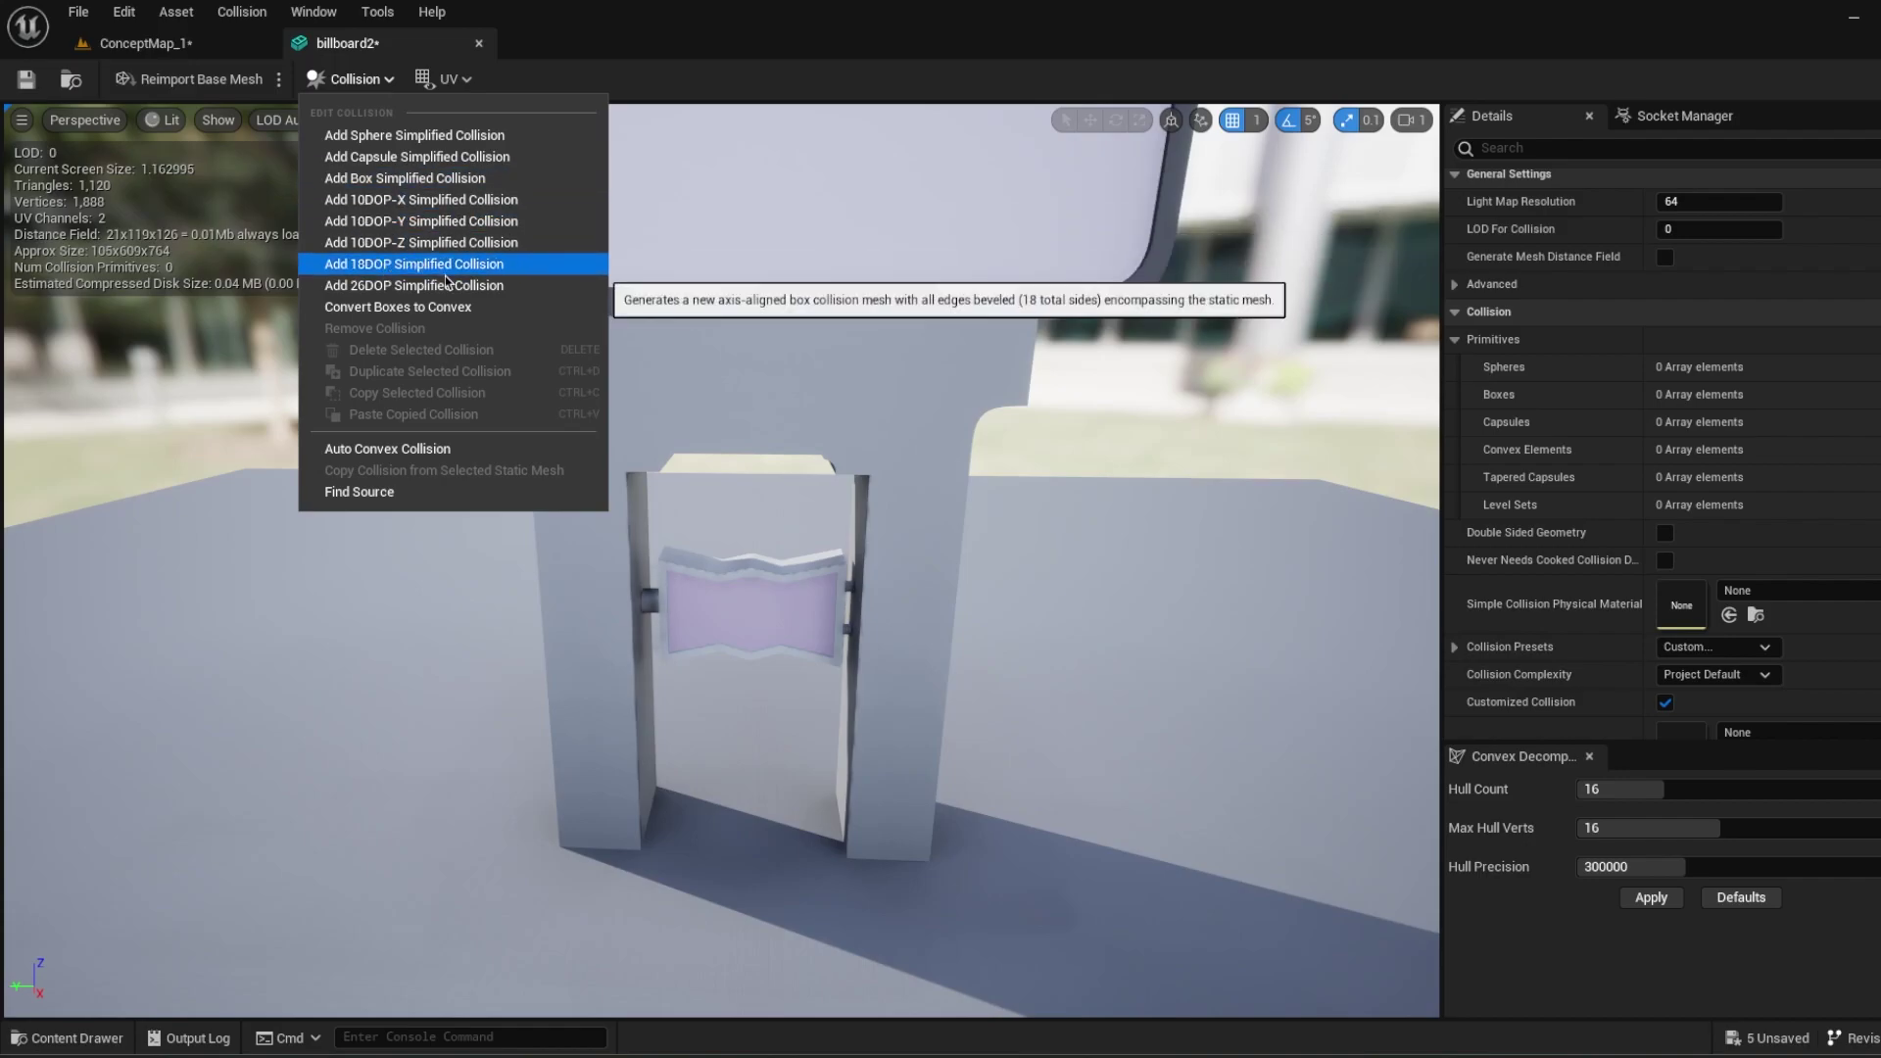
{"action": "left_click", "coordinate": [369, 292]}
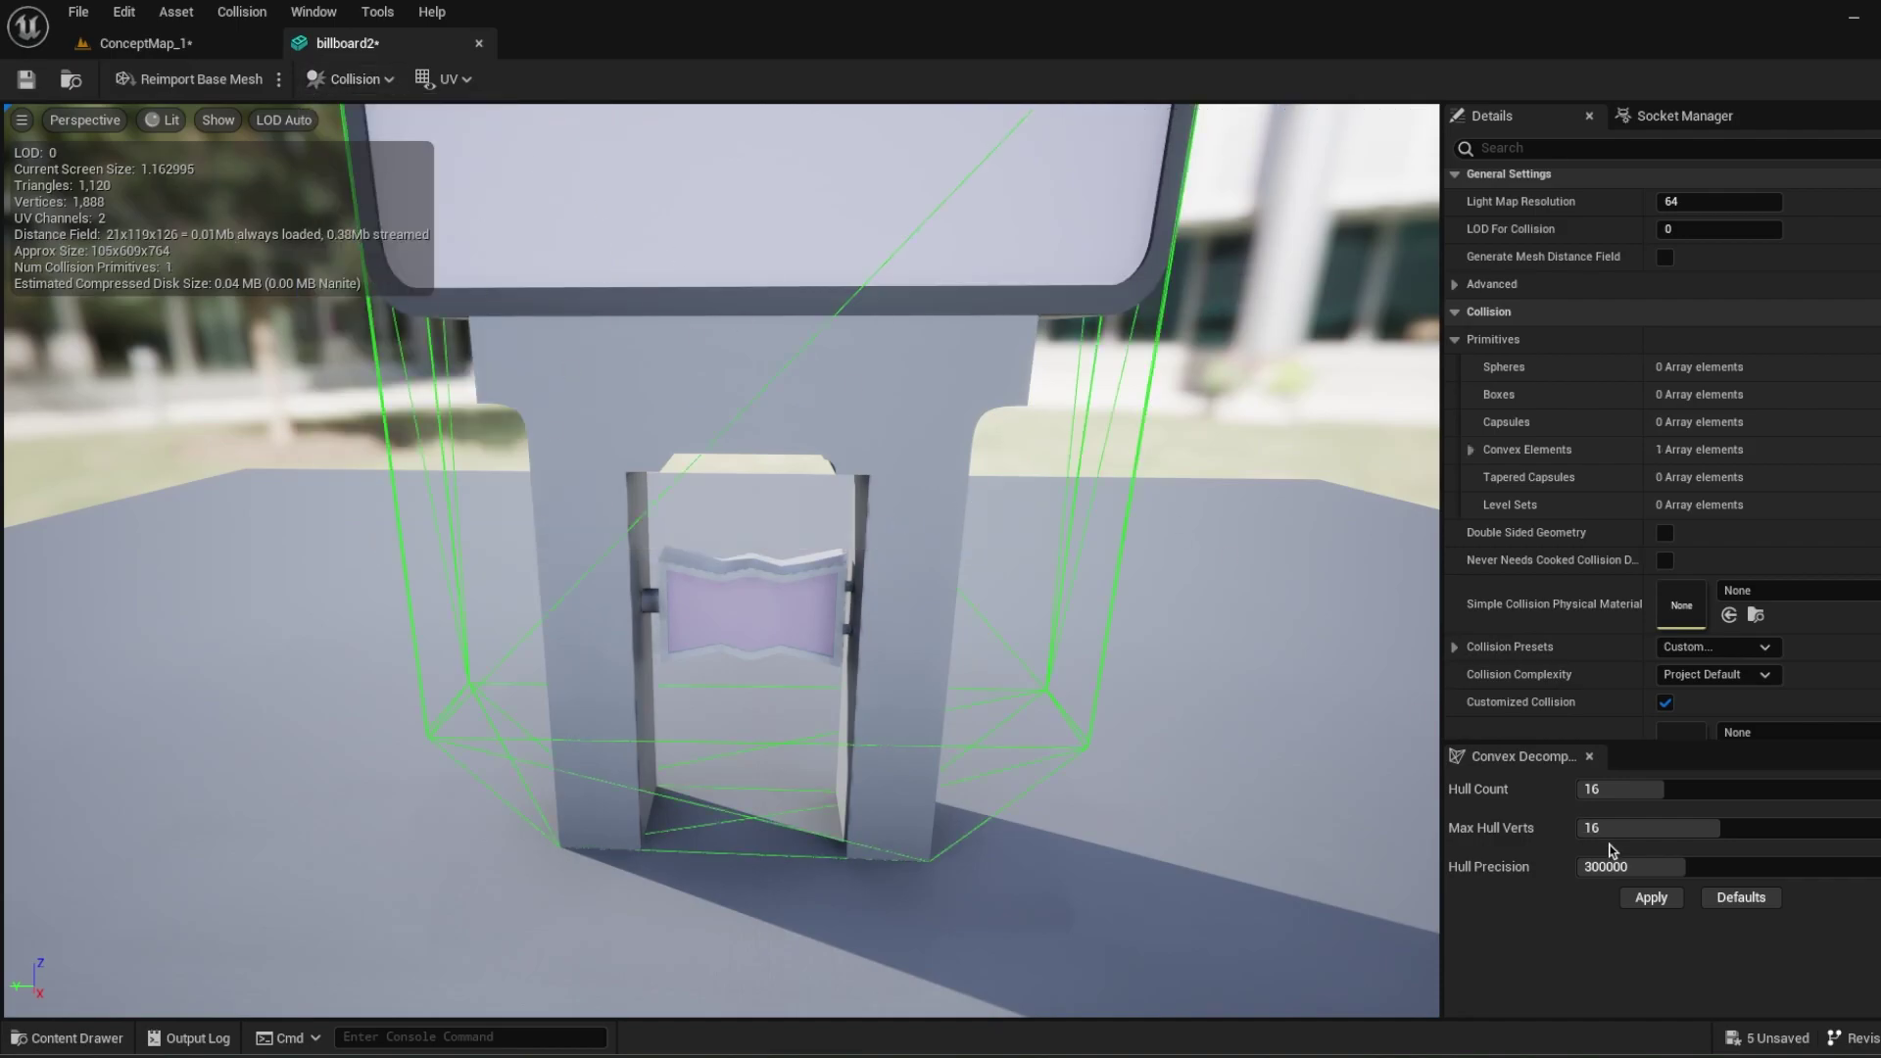
{"action": "left_click", "coordinate": [1651, 897]}
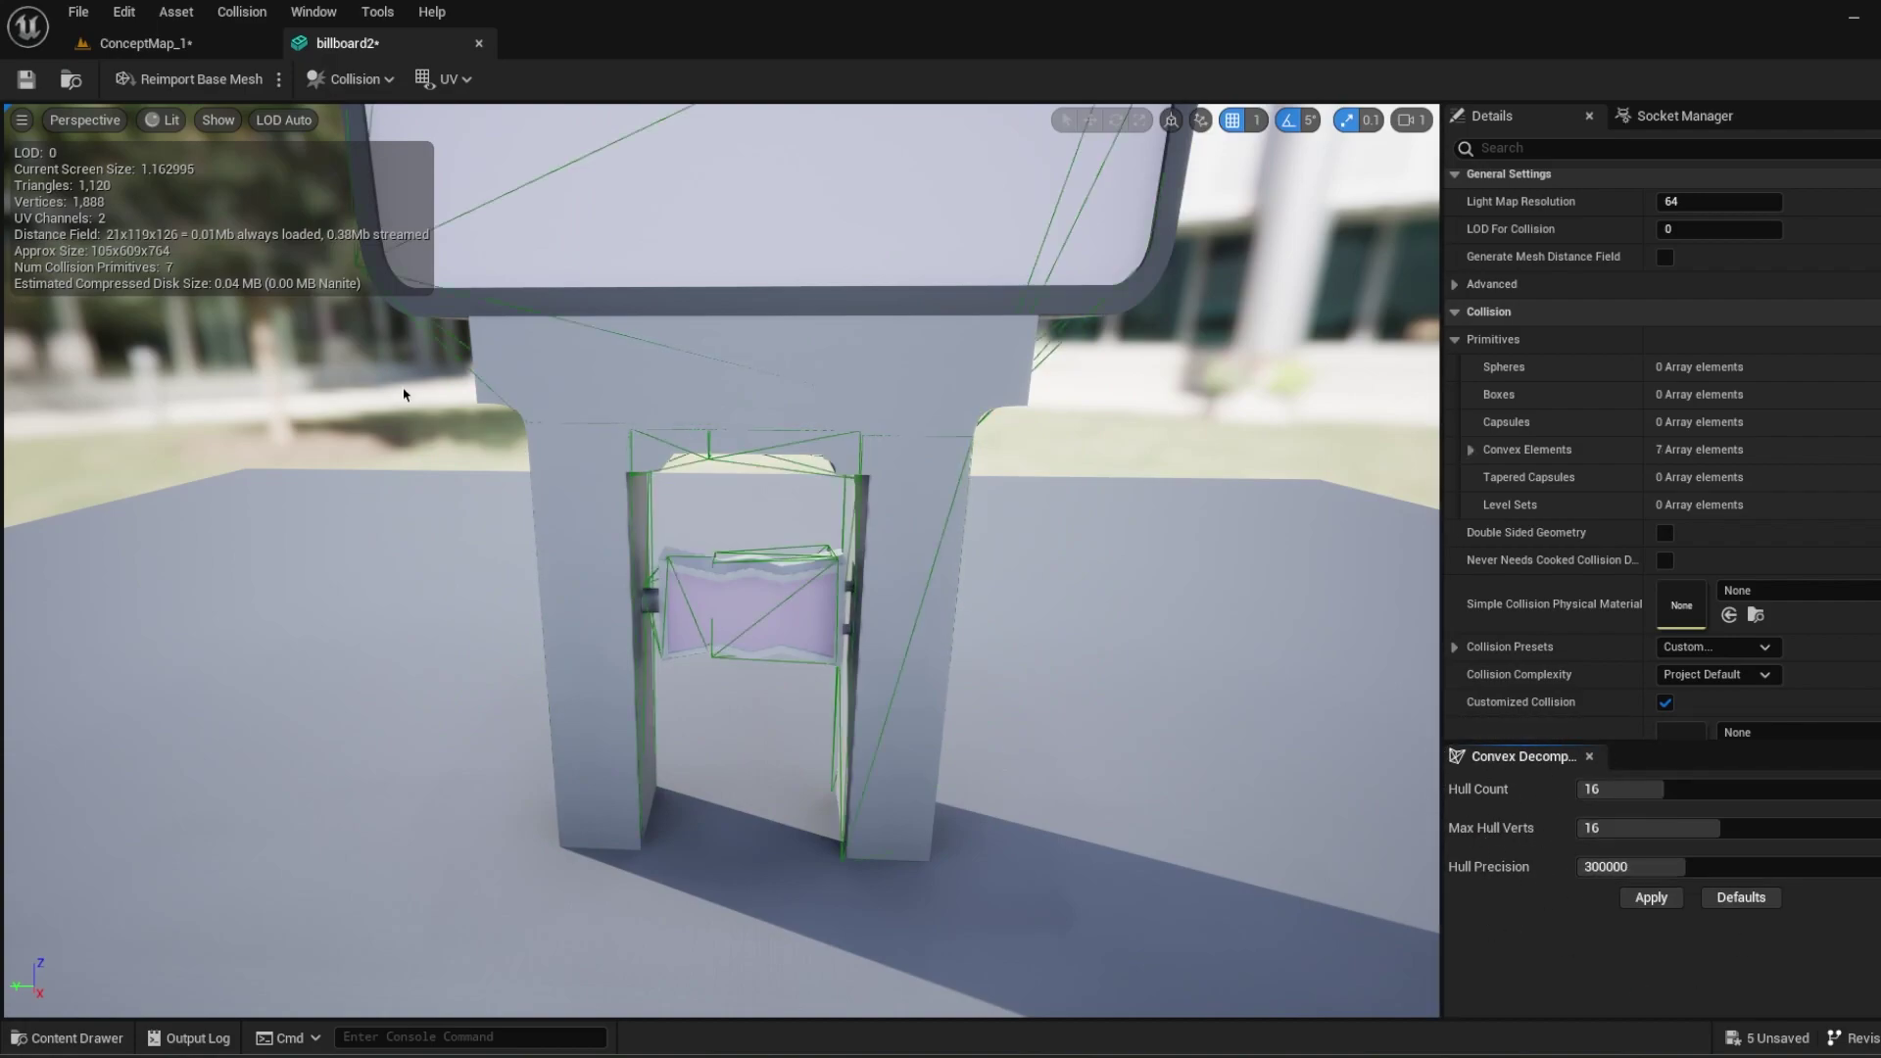
{"action": "left_click", "coordinate": [26, 80]}
Return to ConceptMap_1 and view the billboard and its planter from a lower angle.
{"action": "left_click", "coordinate": [147, 43]}
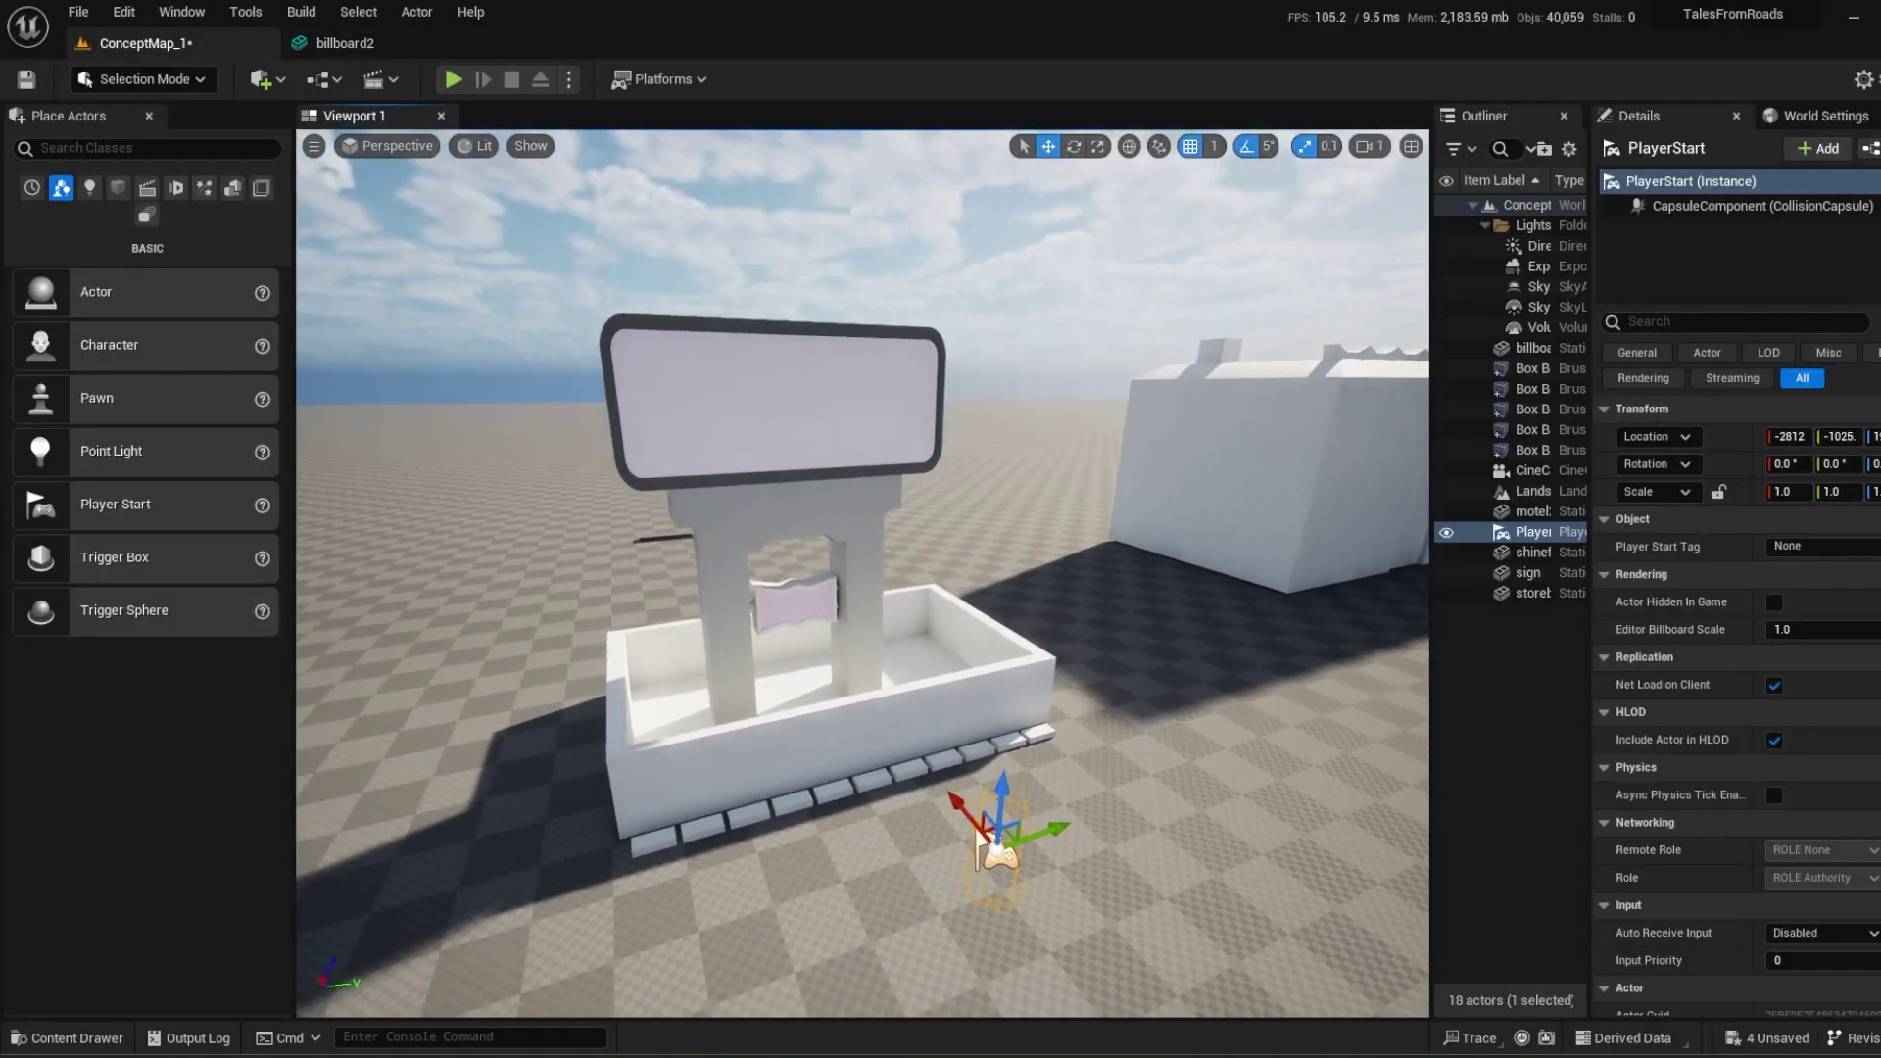
{"action": "mouse_move", "coordinate": [864, 644]}
{"action": "right_mouse_down"}
{"action": "mouse_move", "coordinate": [864, 773]}
{"action": "mouse_move", "coordinate": [855, 627]}
{"action": "mouse_move", "coordinate": [864, 644]}
{"action": "right_mouse_up"}
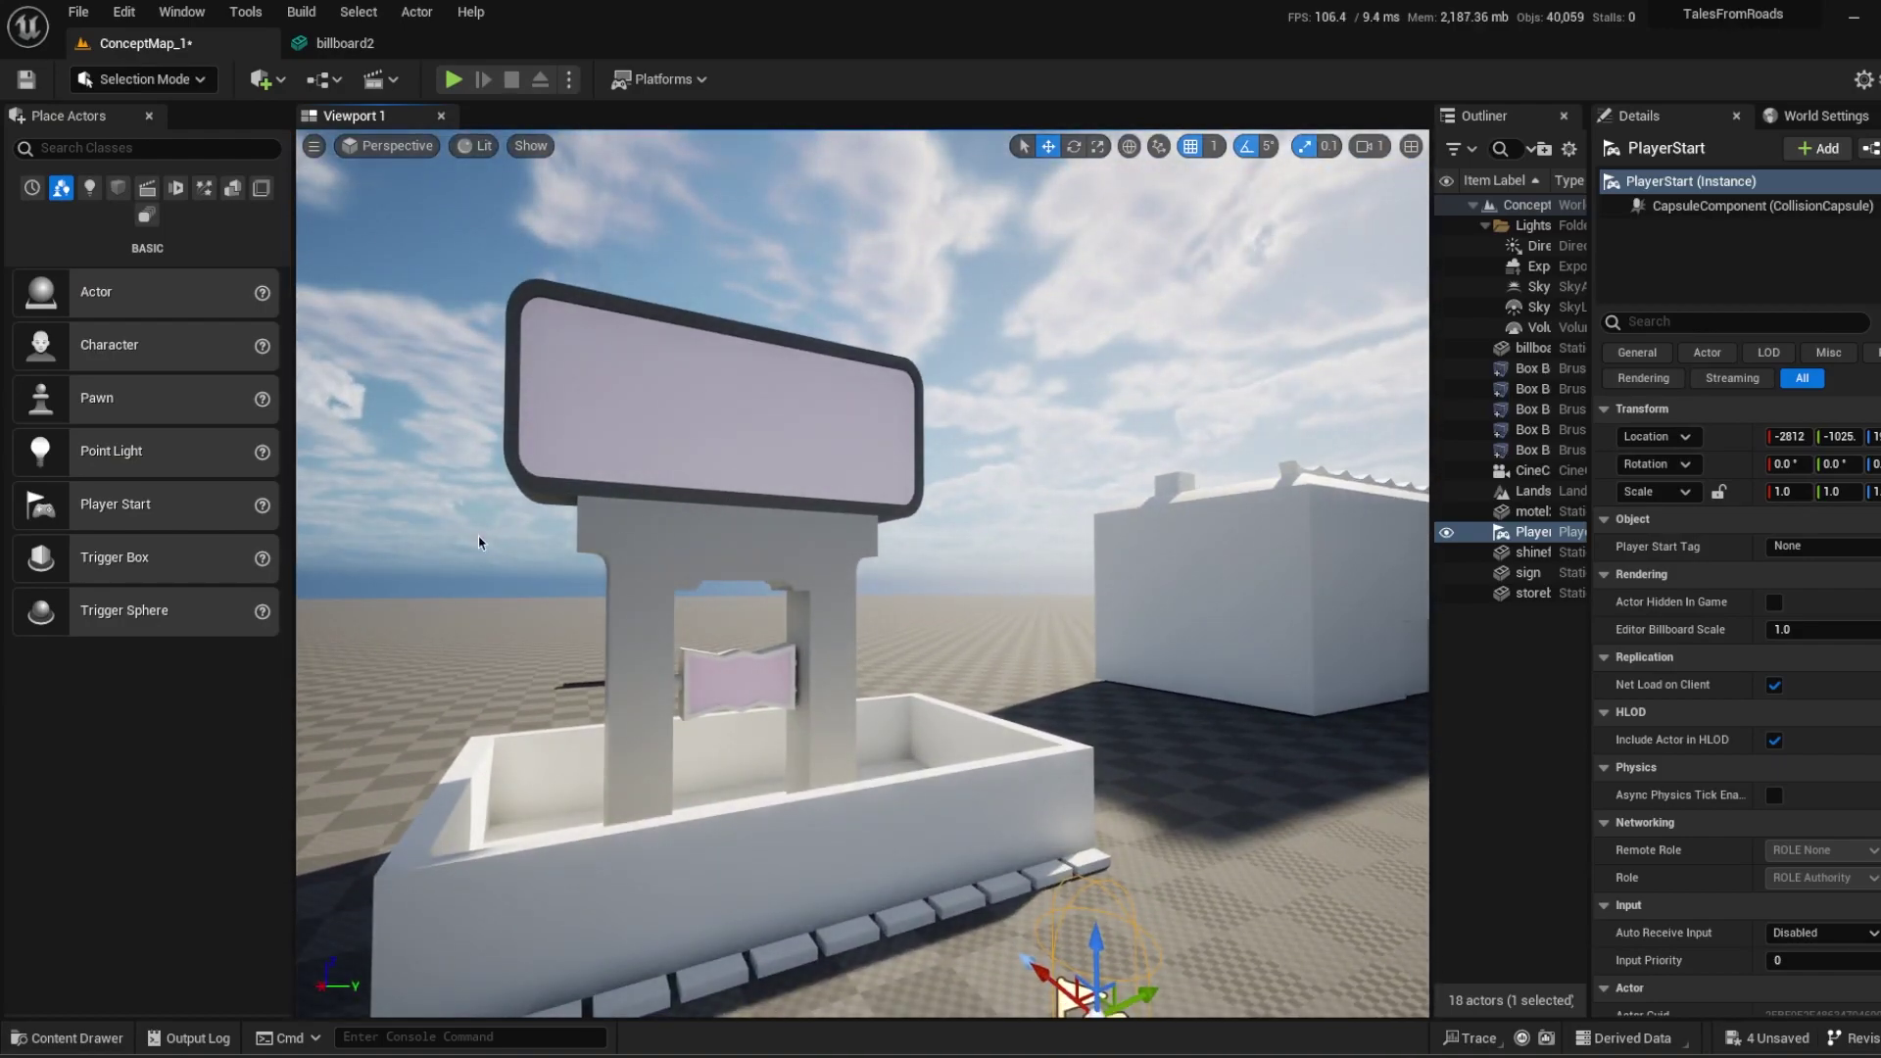